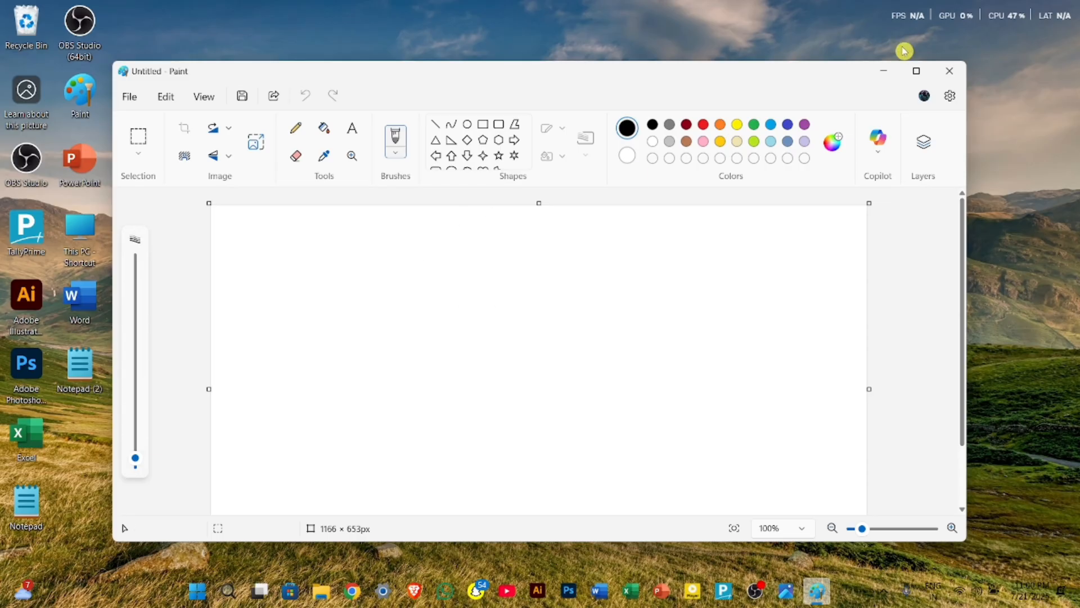
# Step: Close the untitled Paint window and look up "PAINT" from the Start menu, without launching it
pyautogui.click(958, 70)
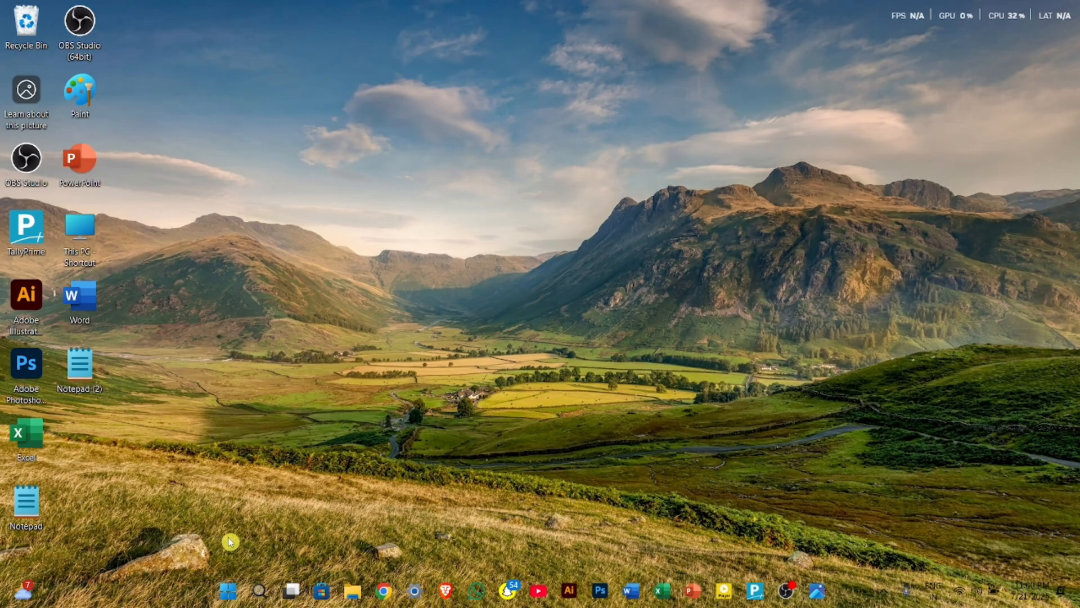
pyautogui.click(226, 590)
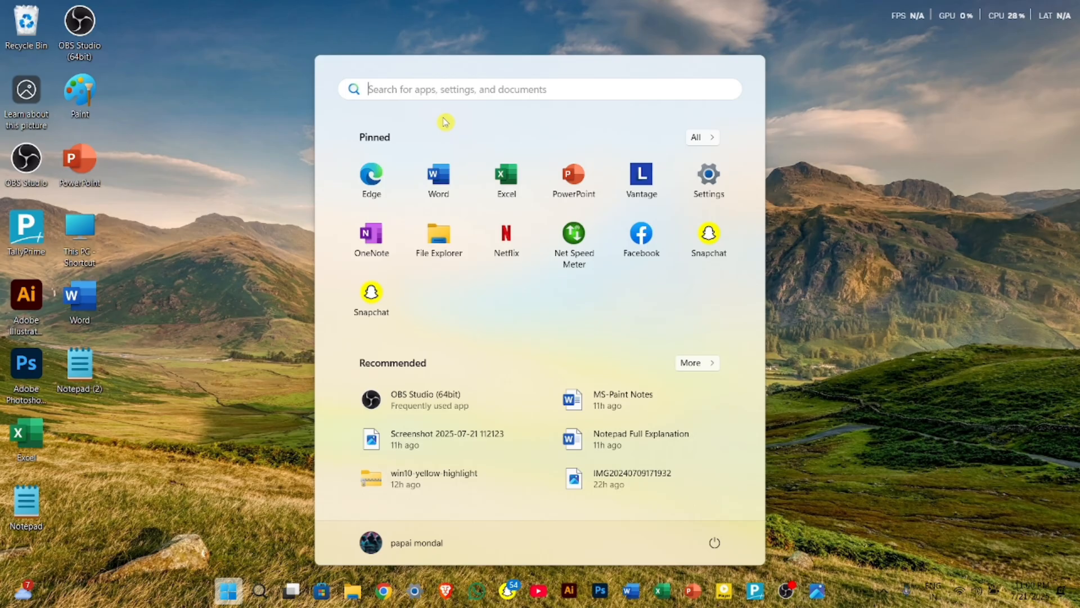
pyautogui.write('PAINT')
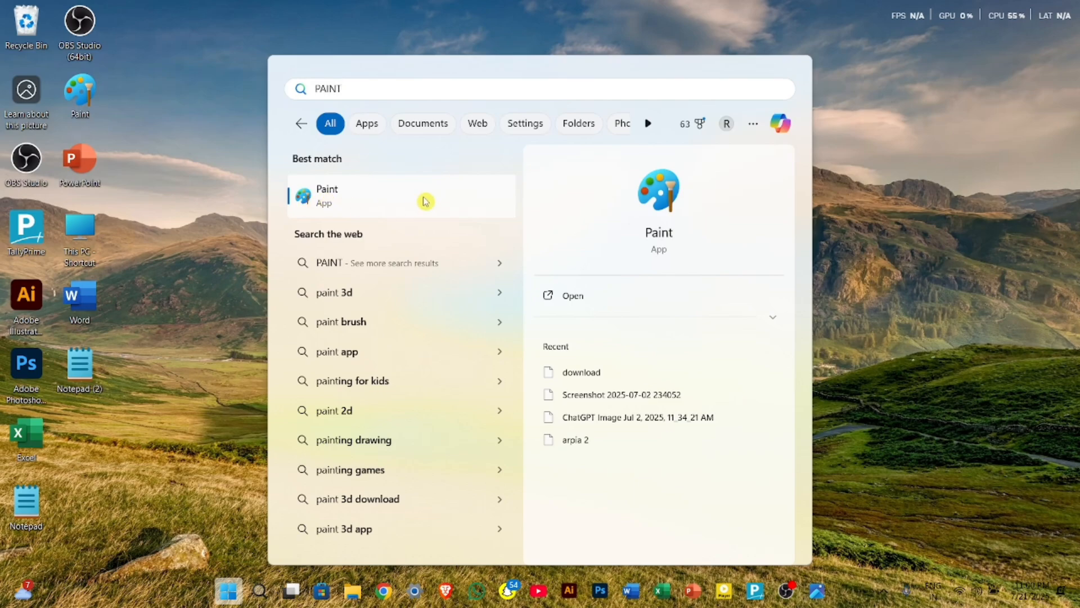
pyautogui.click(874, 219)
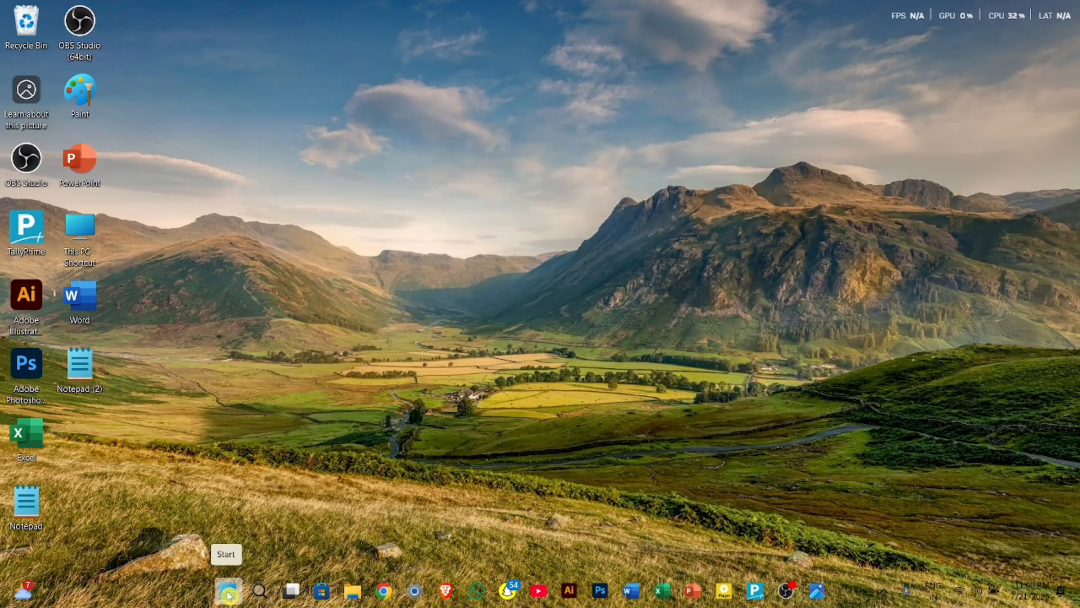
# Step: Look up "PAINT" through the separate Windows search and dismiss the search
pyautogui.click(258, 592)
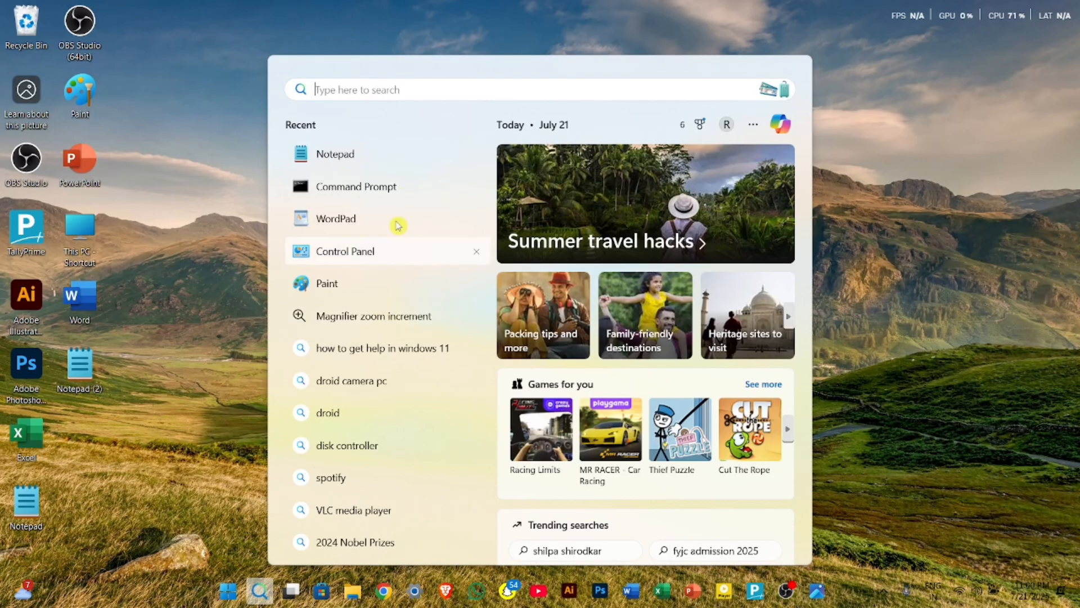
pyautogui.write('PAINT')
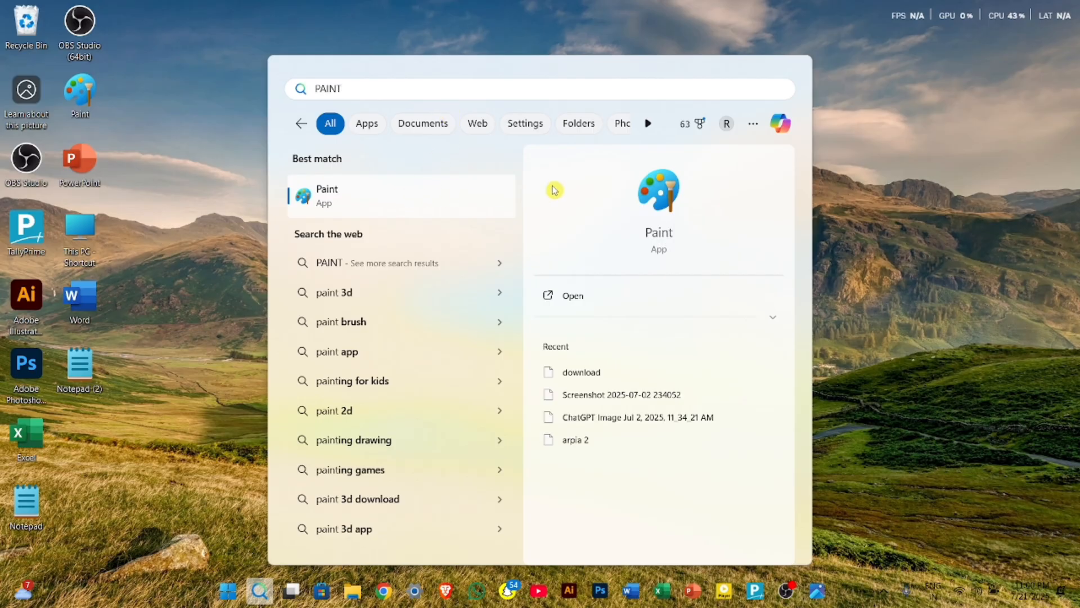
pyautogui.click(855, 186)
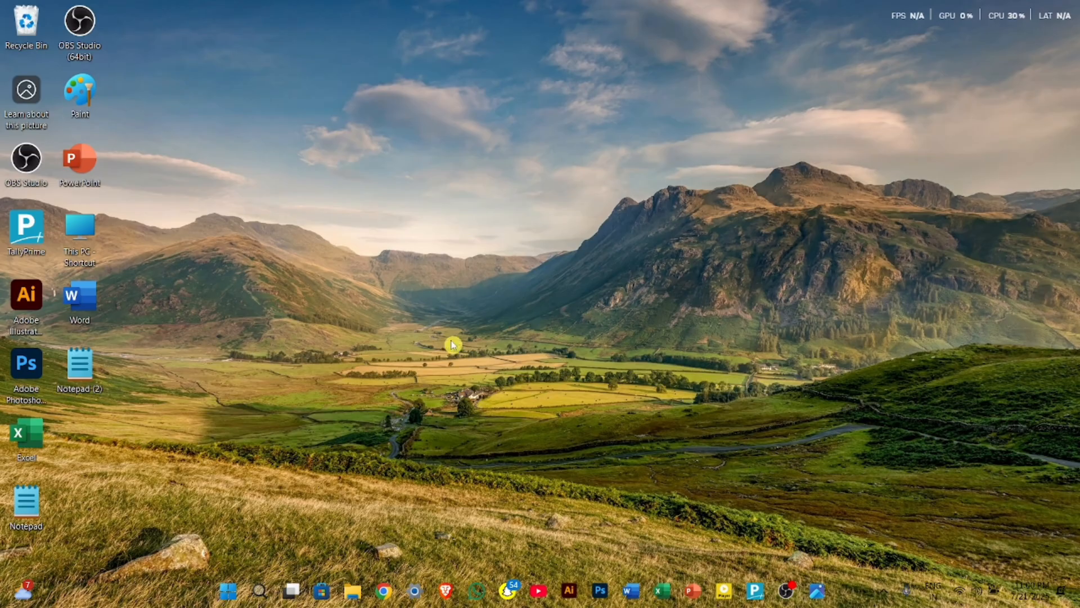
# Step: Create a desktop shortcut to Paint from the full list of installed apps and launch Paint from that shortcut
pyautogui.click(229, 591)
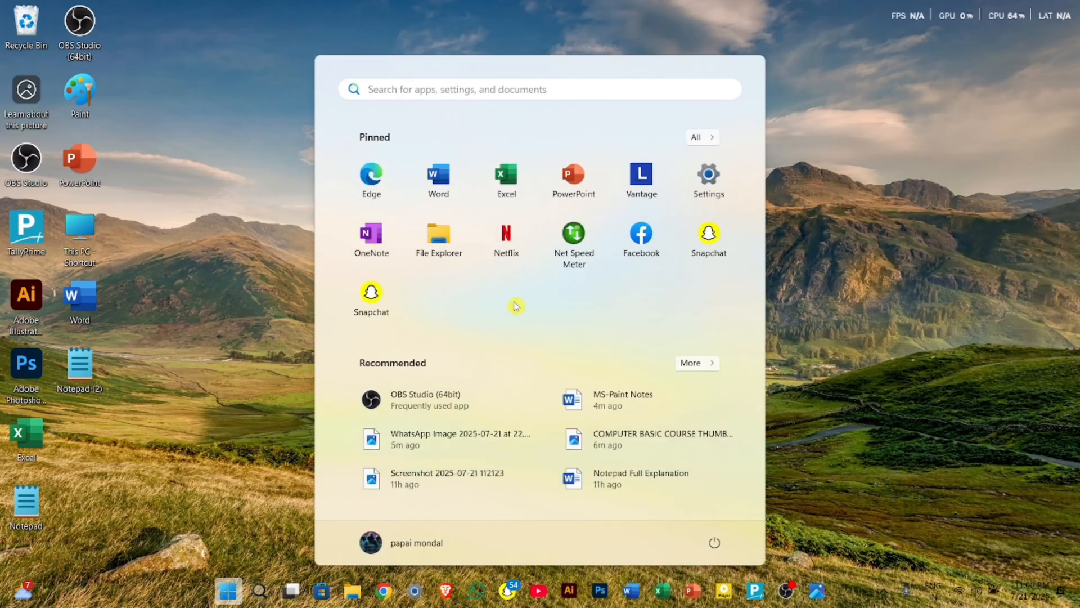
pyautogui.click(698, 136)
pyautogui.scroll(-15, 653, 283)
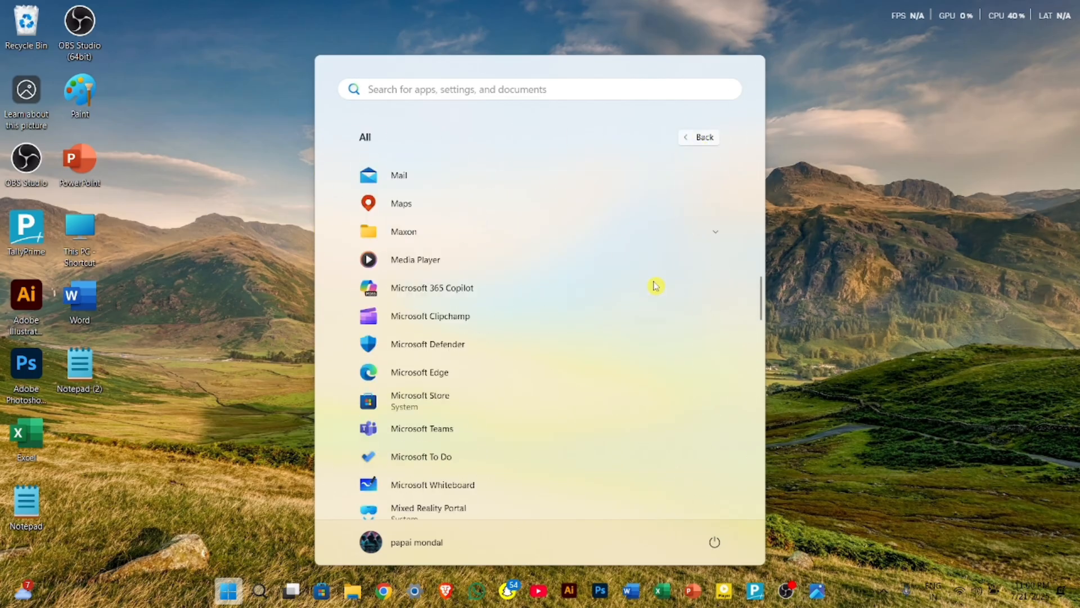
pyautogui.scroll(-10, 654, 285)
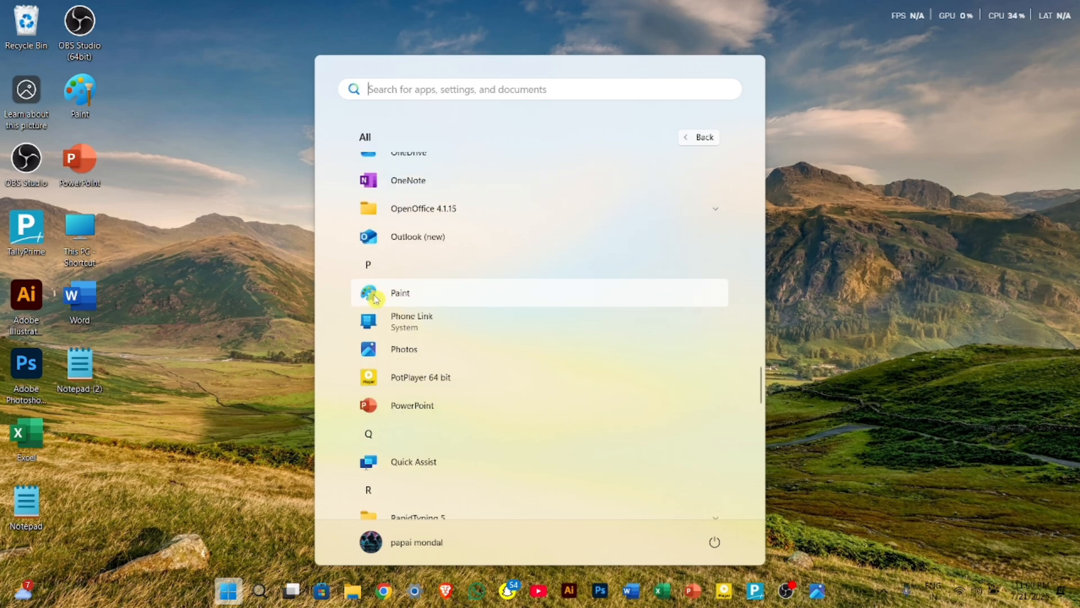
pyautogui.moveTo(371, 298)
pyautogui.mouseDown()
pyautogui.moveTo(261, 294)
pyautogui.moveTo(185, 234)
pyautogui.moveTo(150, 183)
pyautogui.moveTo(174, 249)
pyautogui.mouseUp()
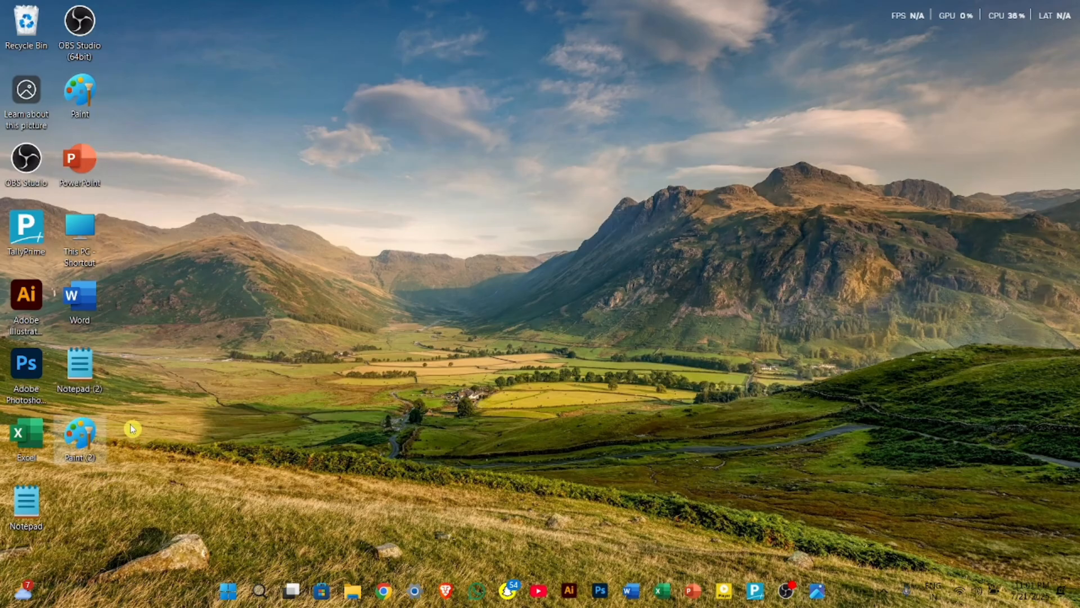
pyautogui.doubleClick(81, 436)
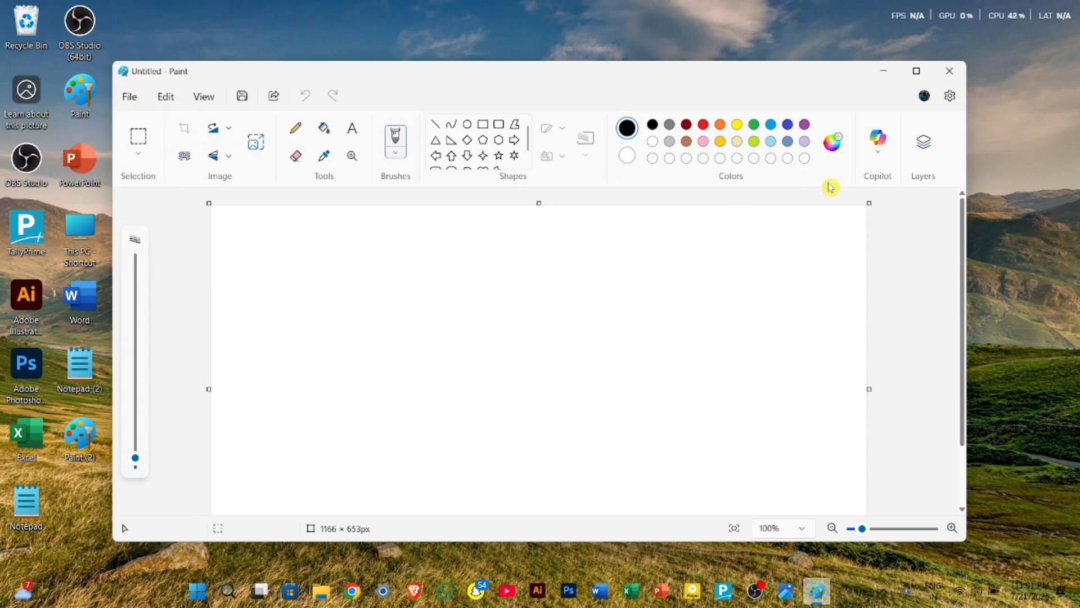
pyautogui.click(163, 98)
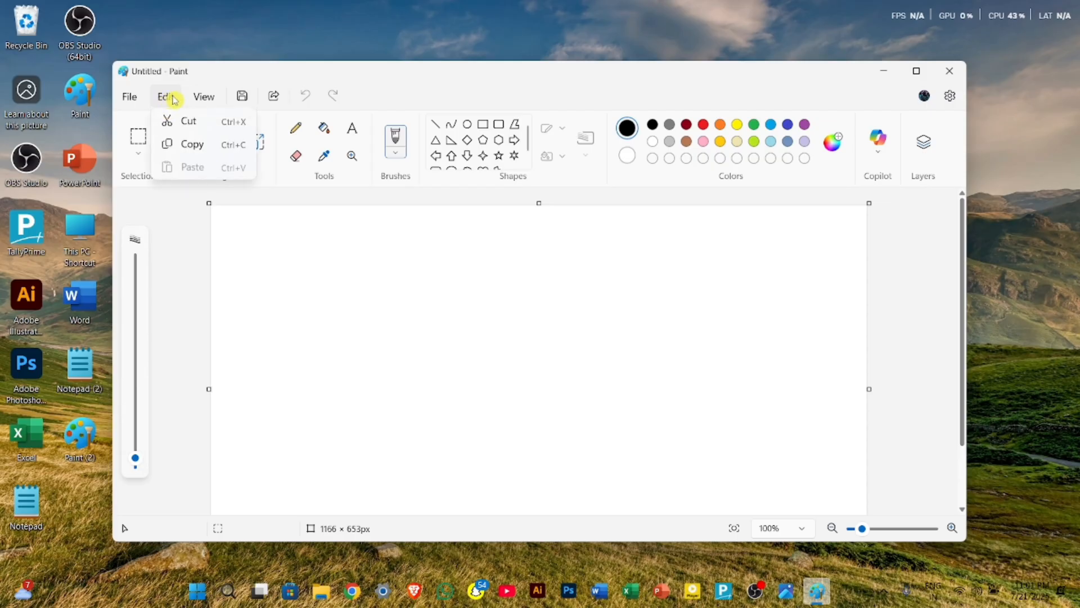
pyautogui.moveTo(212, 106)
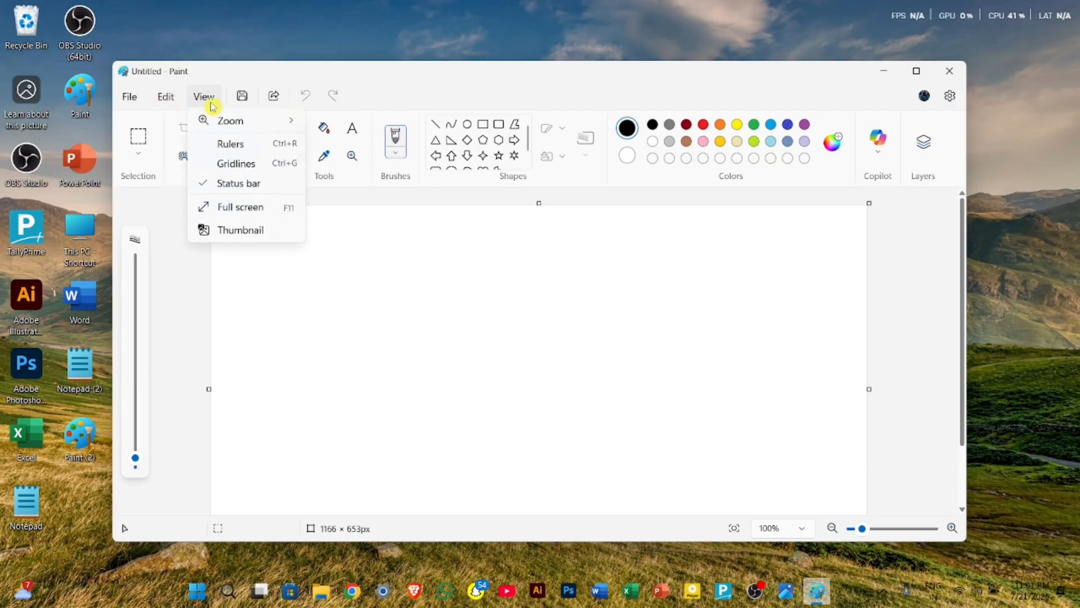
pyautogui.click(284, 290)
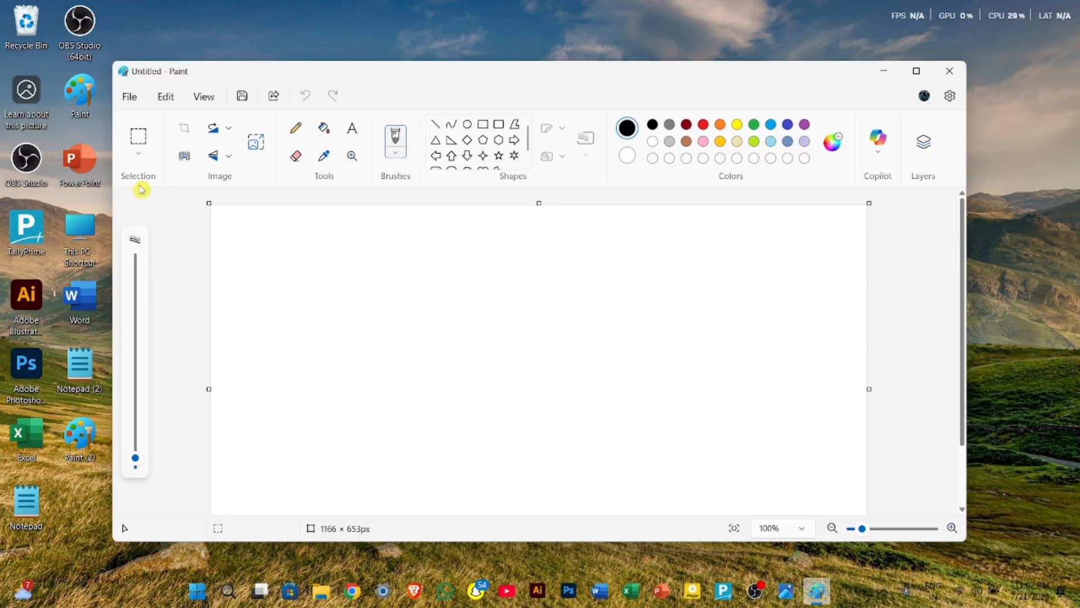
# Step: Draw a black rectangle outline of about 247 × 219 px near the middle of the canvas
pyautogui.click(483, 127)
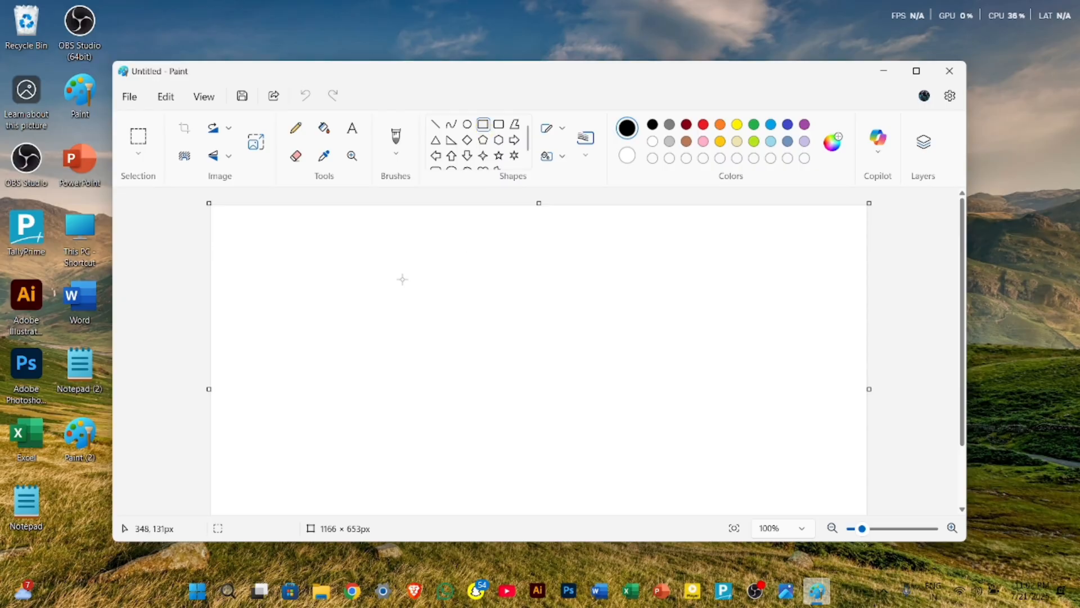
pyautogui.moveTo(395, 277)
pyautogui.mouseDown()
pyautogui.moveTo(558, 390)
pyautogui.moveTo(604, 400)
pyautogui.moveTo(534, 403)
pyautogui.mouseUp()
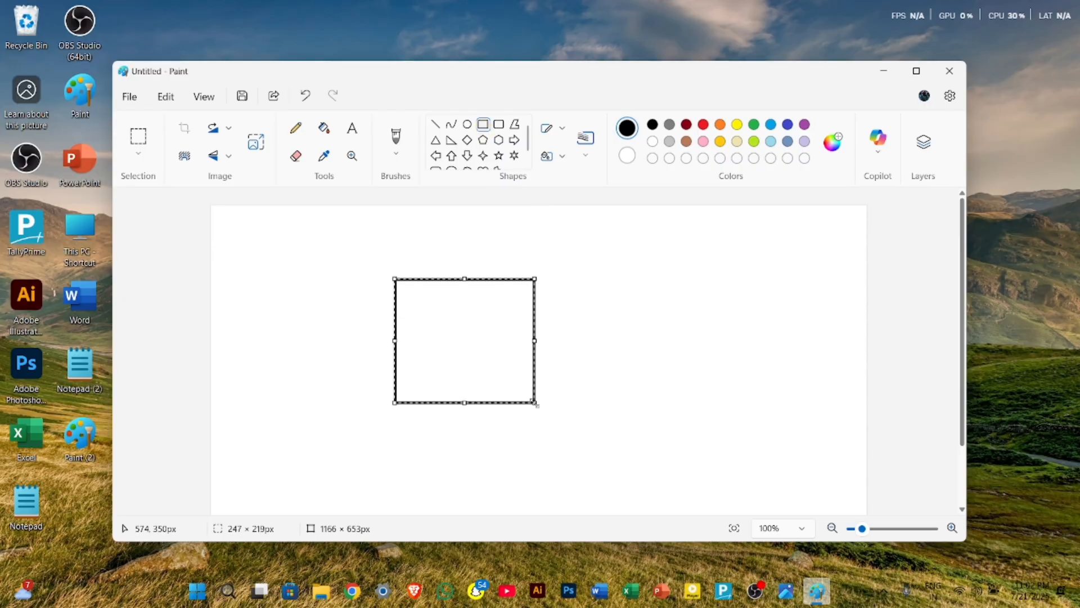
pyautogui.click(579, 413)
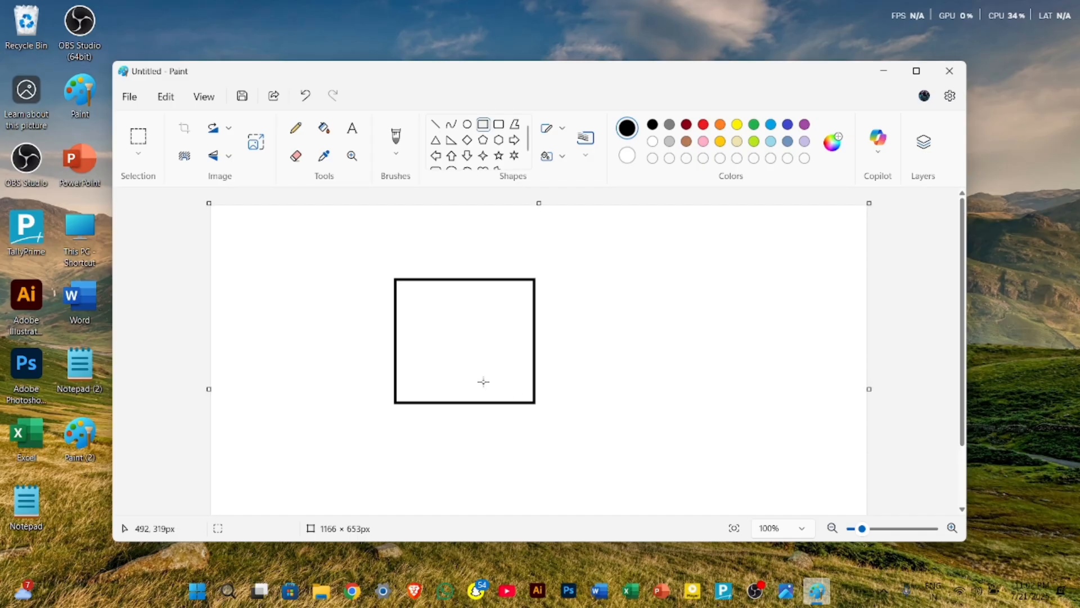
# Step: Try to move the rectangle while the shape tool is still active, and undo each stray shape
pyautogui.moveTo(510, 372); pyautogui.dragTo(613, 378)
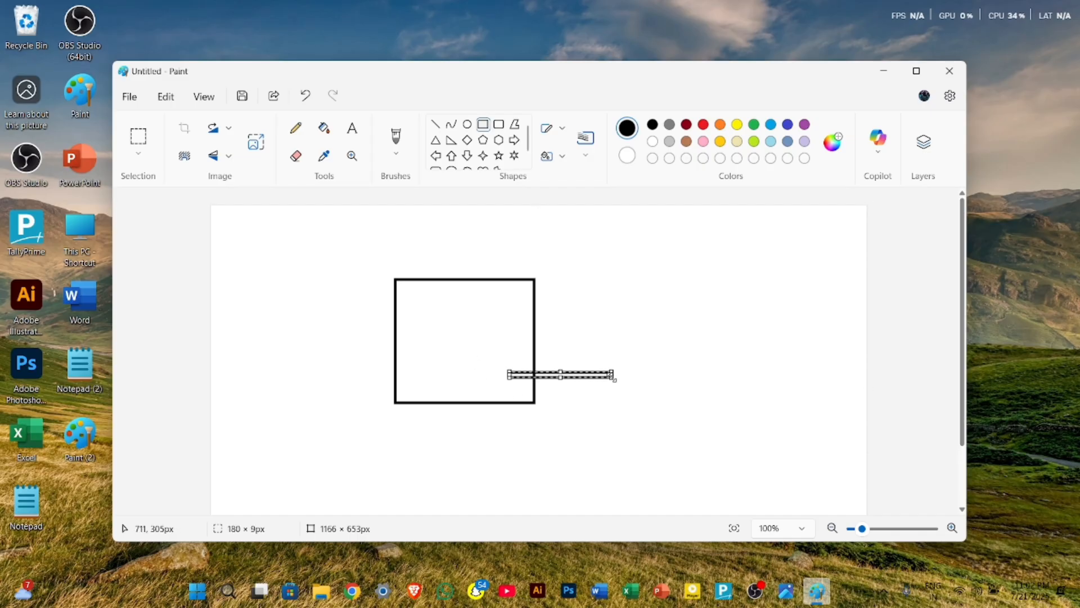
pyautogui.hotkey('ctrl', 'z')
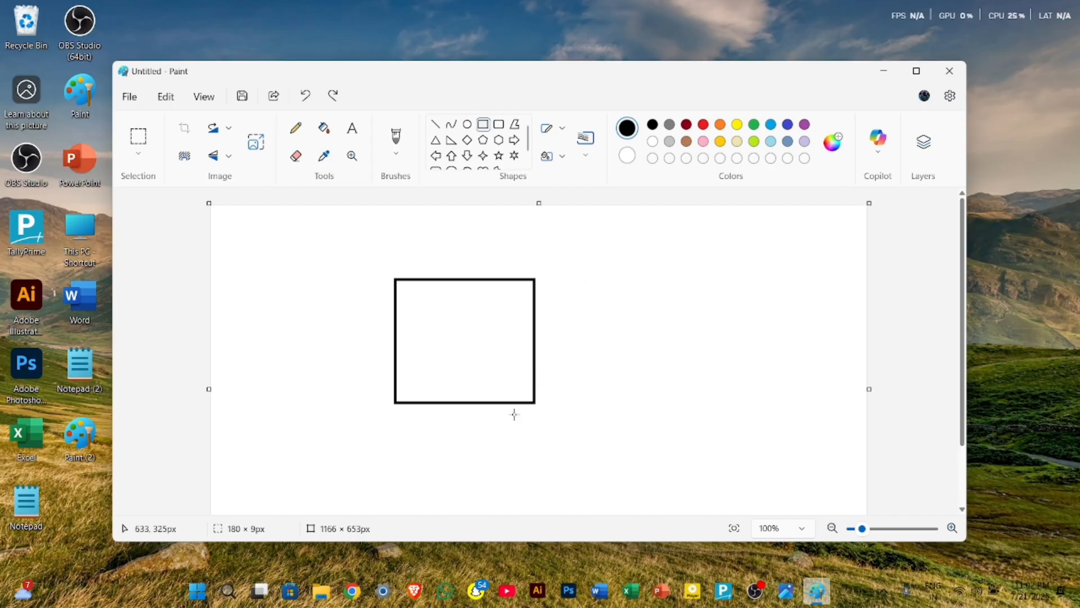
pyautogui.moveTo(461, 336); pyautogui.dragTo(573, 402)
pyautogui.hotkey('ctrl', 'z')
# Step: Enclose the rectangle in a rectangular selection of about 362 × 335 px and move it slightly down and to the right
pyautogui.click(138, 136)
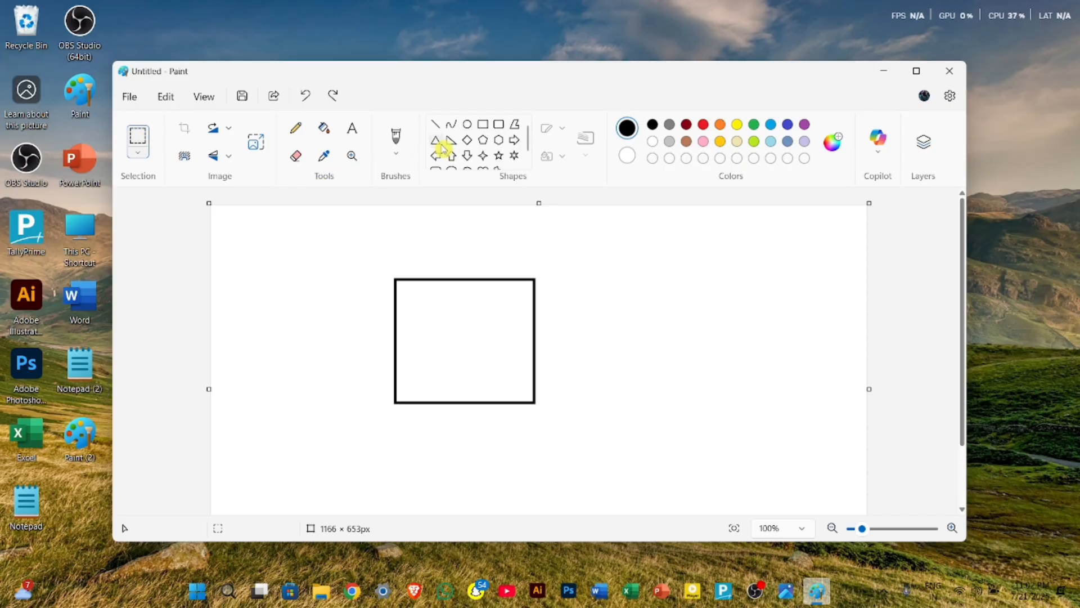
pyautogui.click(439, 142)
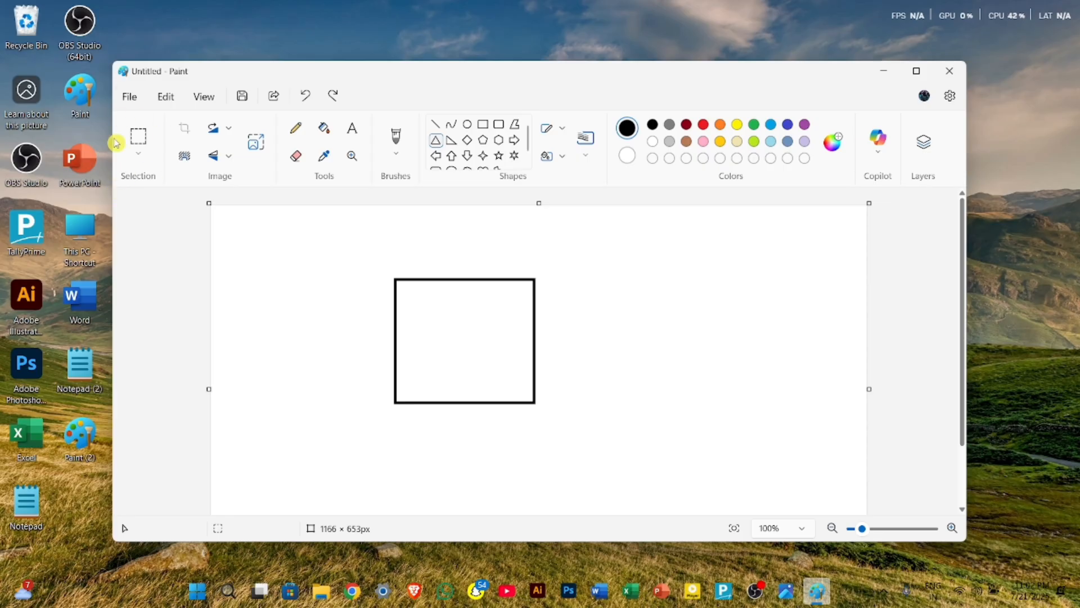
pyautogui.click(141, 145)
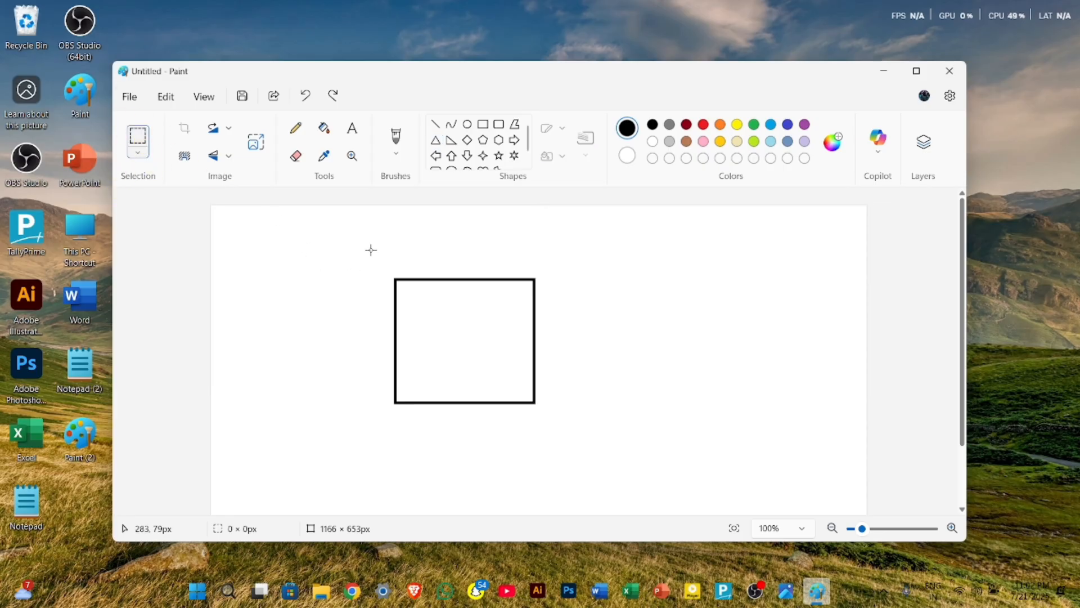
pyautogui.moveTo(370, 250)
pyautogui.mouseDown()
pyautogui.moveTo(571, 403)
pyautogui.moveTo(573, 438)
pyautogui.mouseUp()
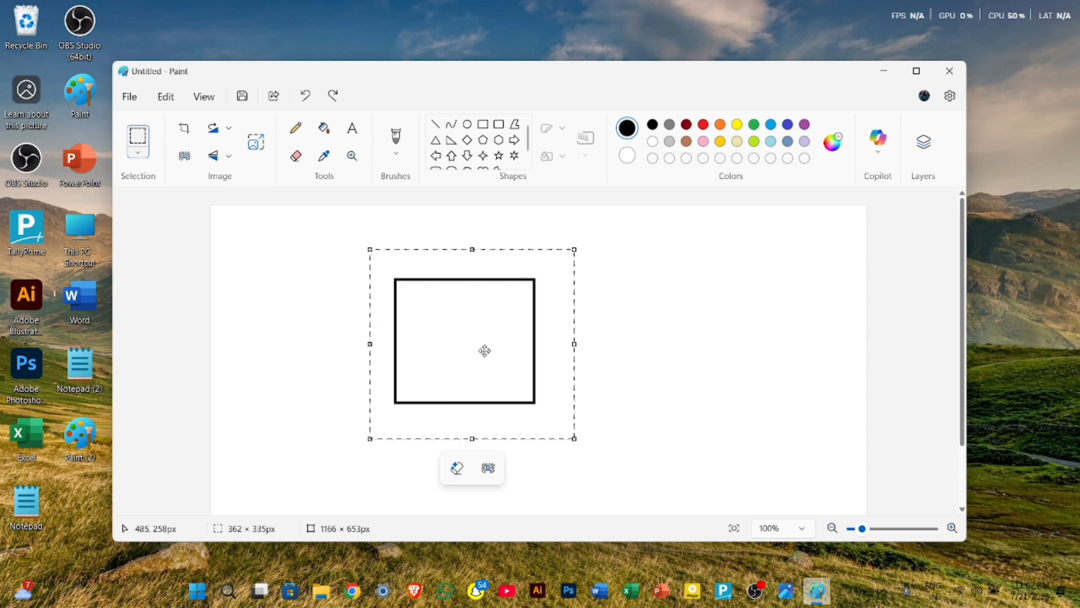
pyautogui.moveTo(477, 362); pyautogui.dragTo(534, 388)
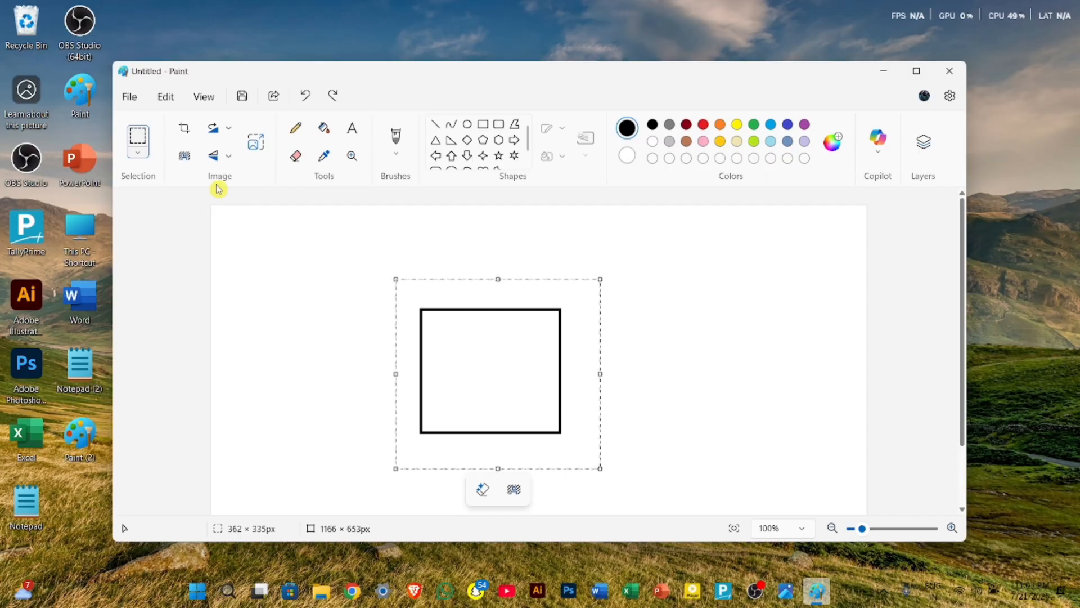
# Step: Undo the rectangle's move and its drawing to return to a blank canvas
pyautogui.click(140, 155)
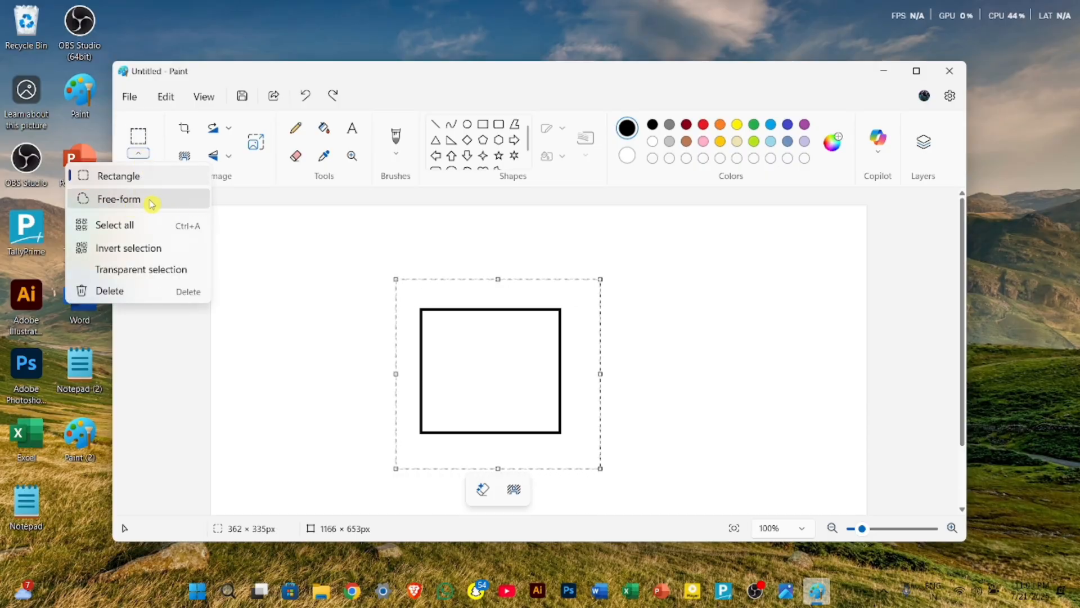
pyautogui.hotkey('ctrl', 'z')
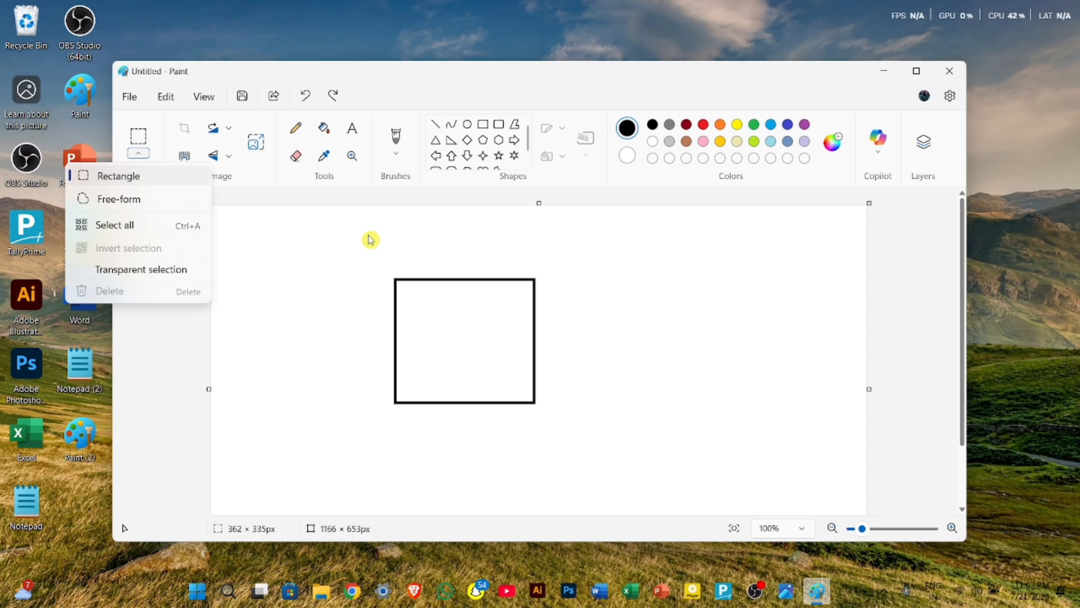
pyautogui.click(517, 129)
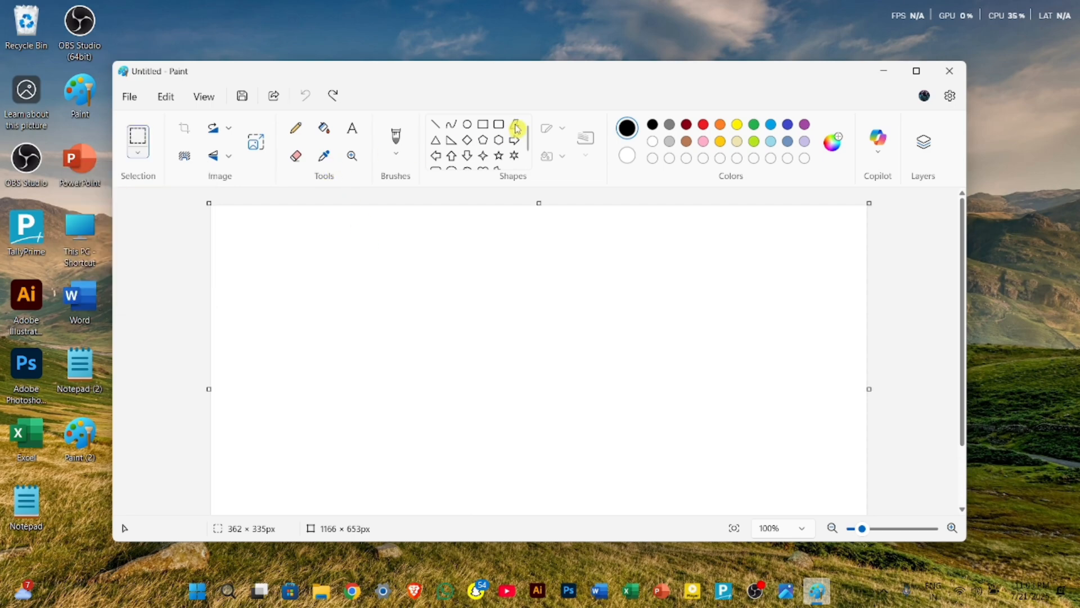
# Step: Draw a black down-arrow outline of about 294 × 279 px in the middle of the canvas
pyautogui.click(467, 156)
pyautogui.moveTo(453, 276); pyautogui.dragTo(619, 432)
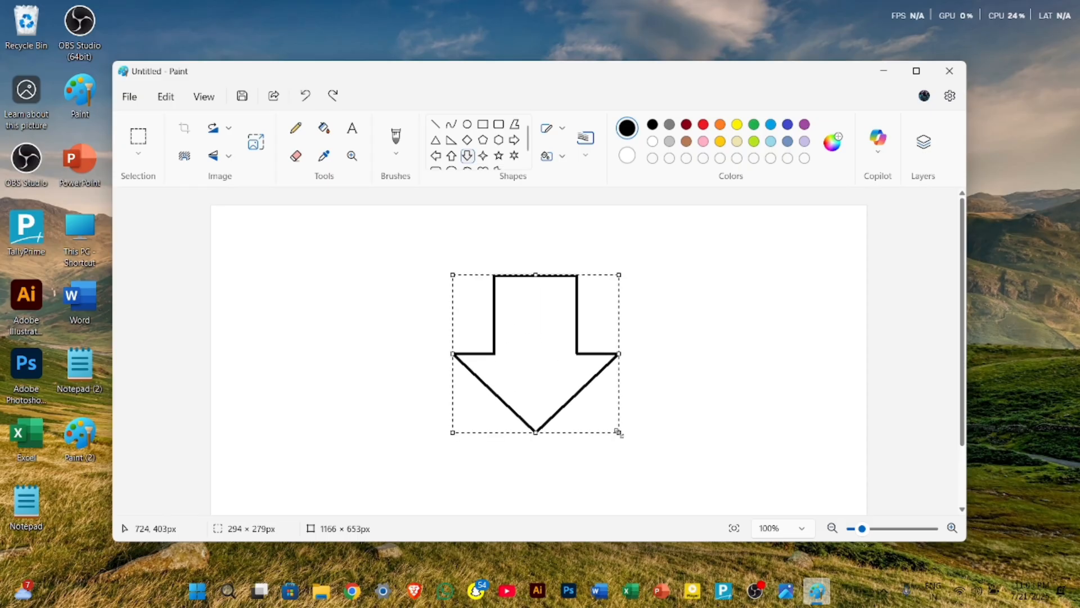
pyautogui.click(663, 410)
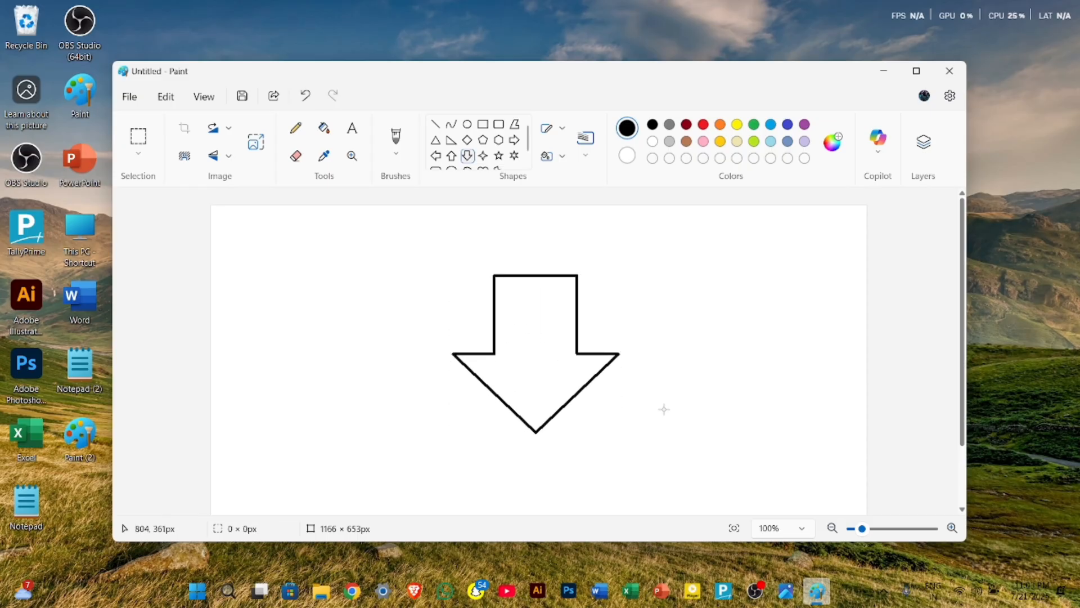
# Step: Move the down arrow slightly left using a free-form selection of about 380 × 333 px, and undo back to a blank canvas
pyautogui.click(143, 159)
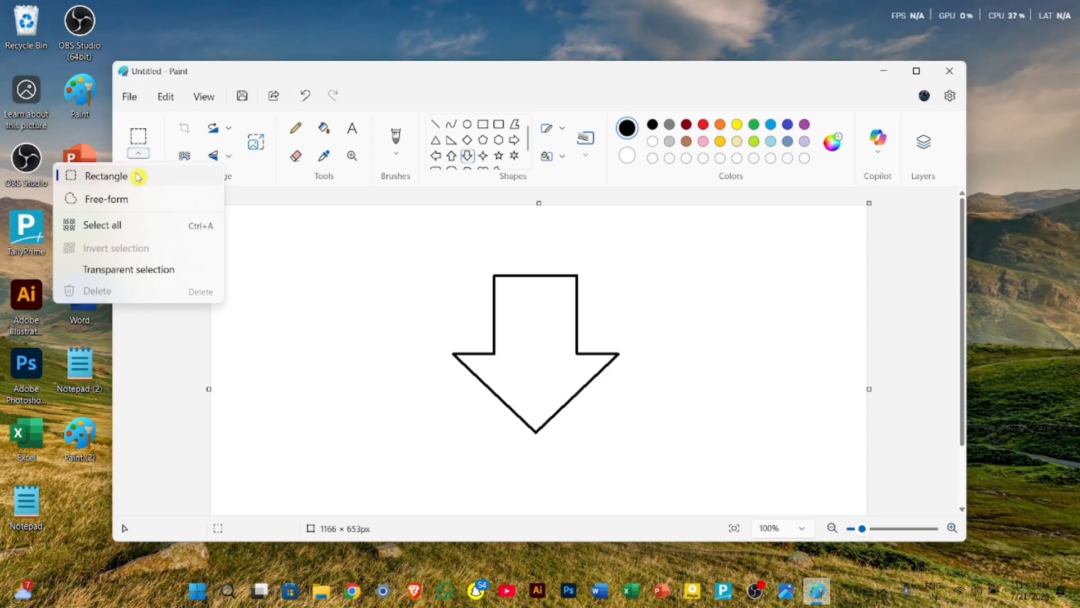
pyautogui.click(128, 208)
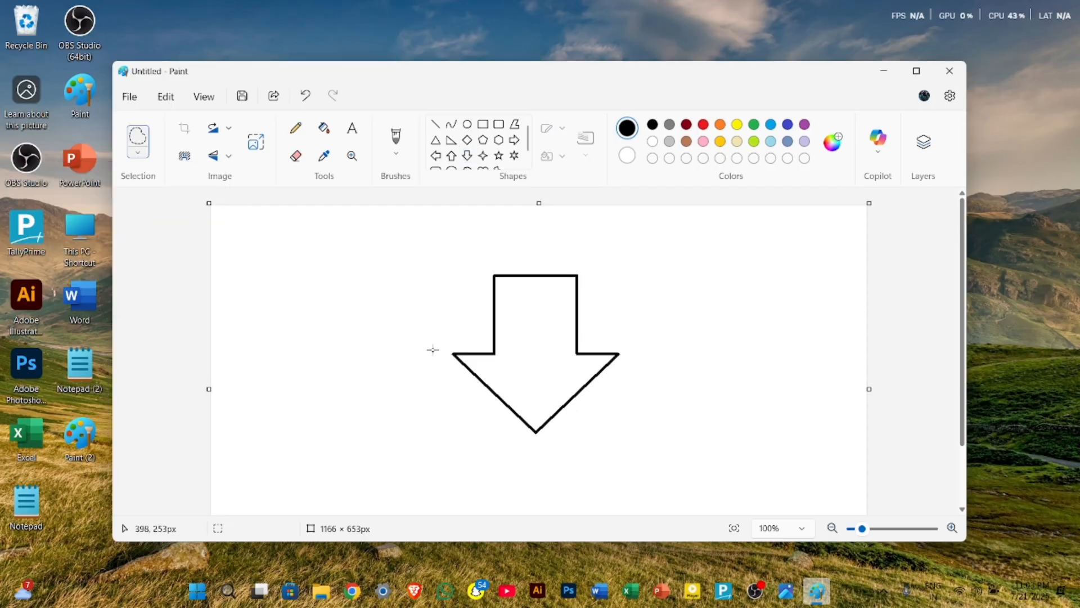
pyautogui.moveTo(432, 349)
pyautogui.mouseDown()
pyautogui.moveTo(479, 336)
pyautogui.moveTo(479, 280)
pyautogui.moveTo(503, 256)
pyautogui.moveTo(571, 266)
pyautogui.mouseUp()
pyautogui.moveTo(598, 343); pyautogui.dragTo(644, 346)
pyautogui.moveTo(601, 381); pyautogui.dragTo(558, 429)
pyautogui.moveTo(435, 347); pyautogui.dragTo(433, 349)
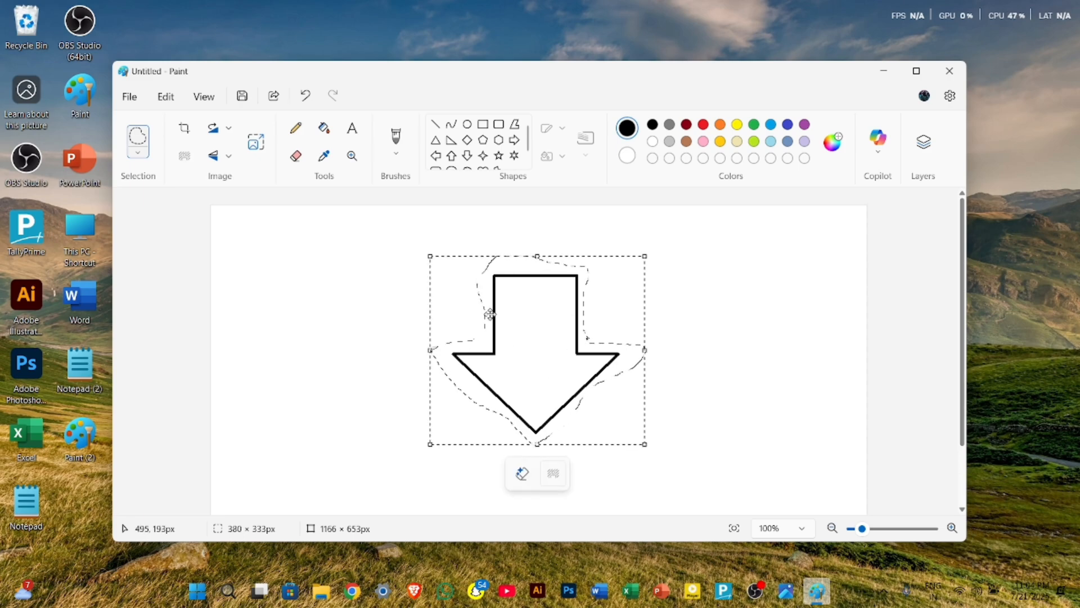
pyautogui.moveTo(526, 349); pyautogui.dragTo(494, 357)
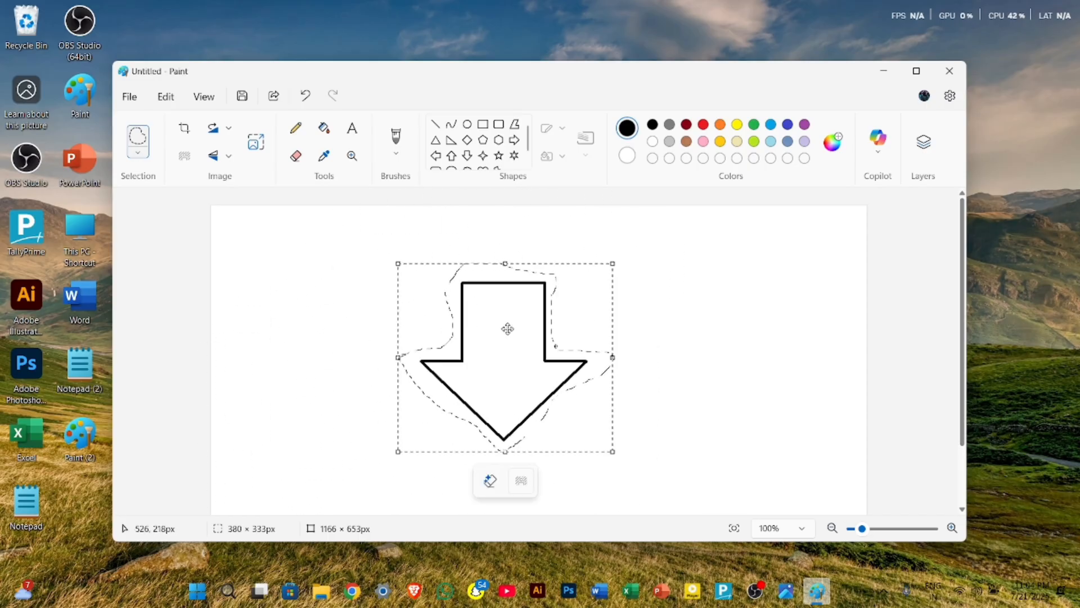
pyautogui.hotkey('ctrl', 'z')
pyautogui.hotkey('ctrl', 'z')
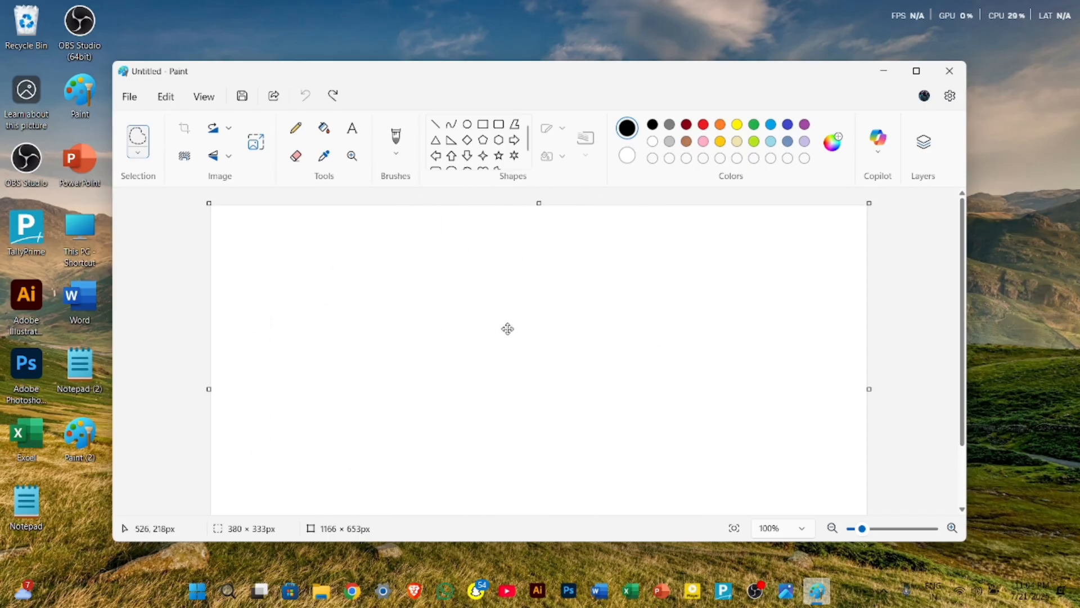
# Step: Draw a black hexagon outline of about 230 × 311 px in the middle of the canvas
pyautogui.click(140, 158)
pyautogui.click(502, 145)
pyautogui.moveTo(462, 266)
pyautogui.mouseDown()
pyautogui.moveTo(586, 414)
pyautogui.moveTo(592, 441)
pyautogui.mouseUp()
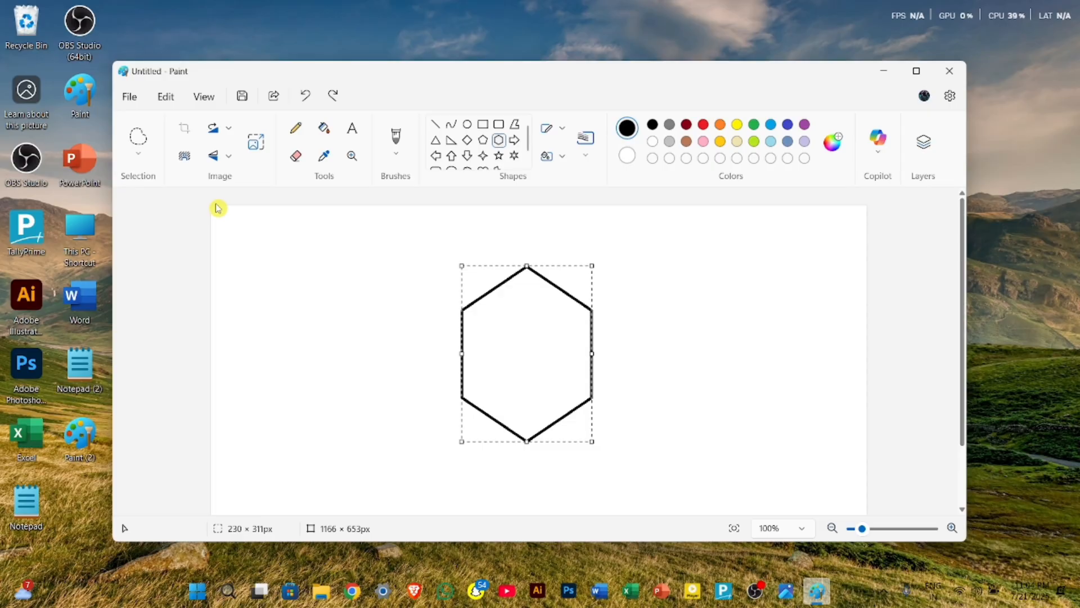
# Step: Select everything on the canvas and delete it to clear the hexagon
pyautogui.click(137, 158)
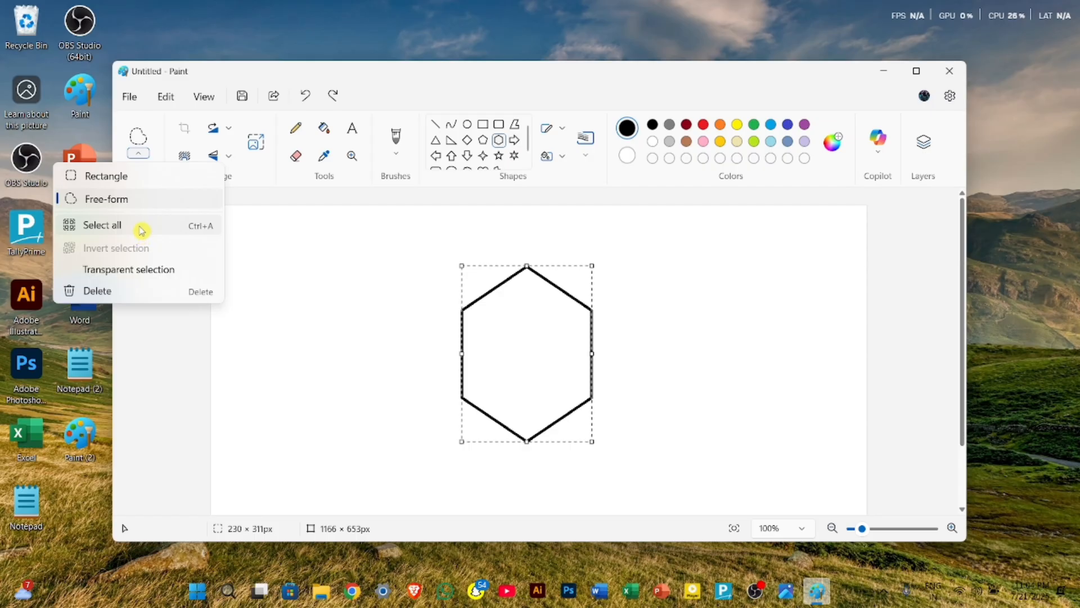
pyautogui.click(174, 225)
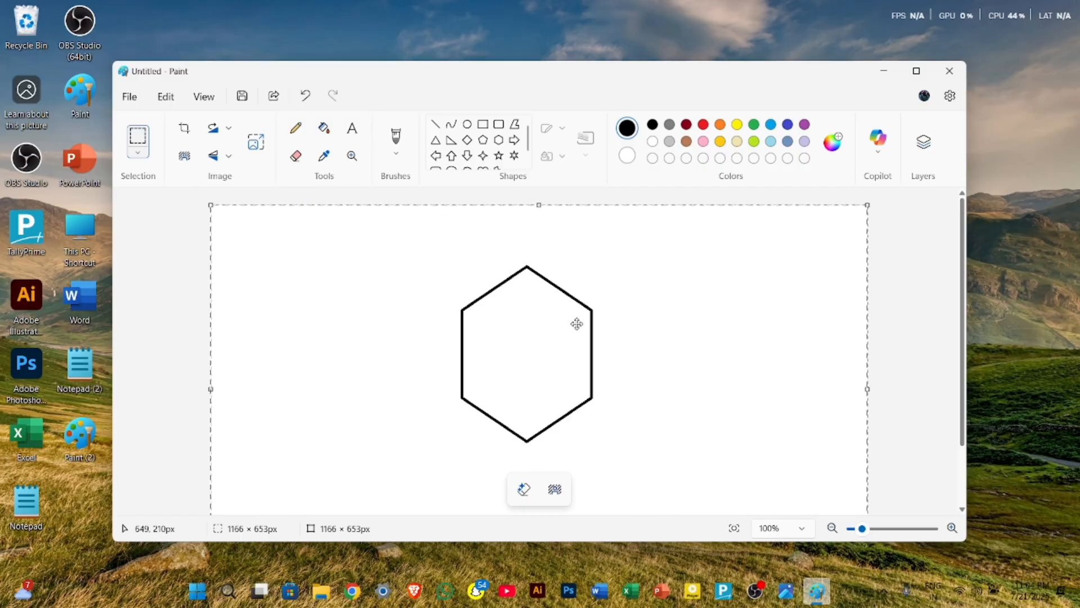
pyautogui.press('Delete')
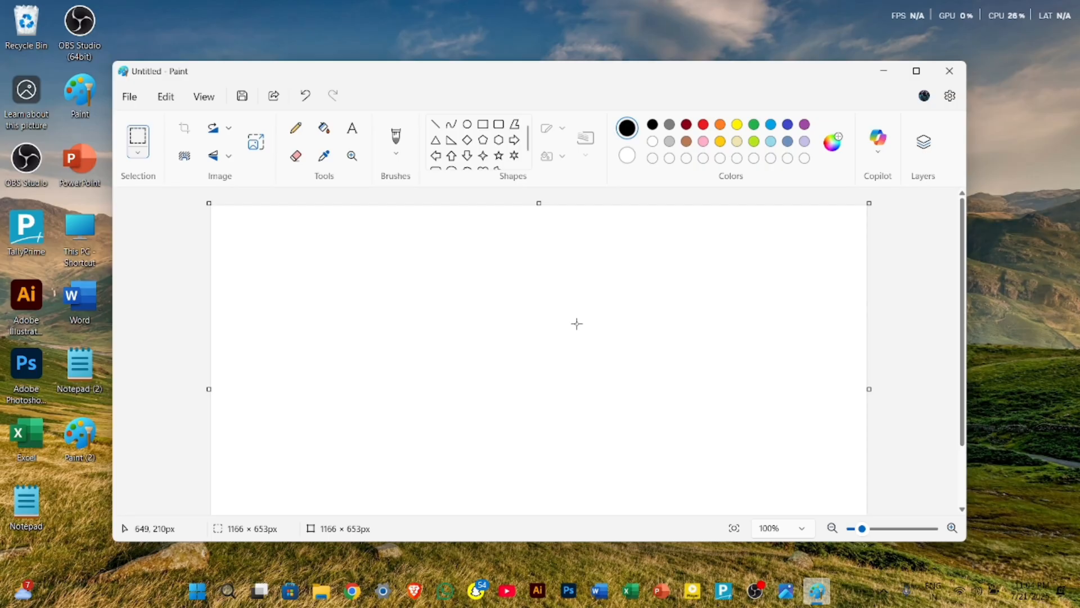
# Step: Draw a black pentagon outline of about 277 × 270 px in the middle of the canvas
pyautogui.click(142, 155)
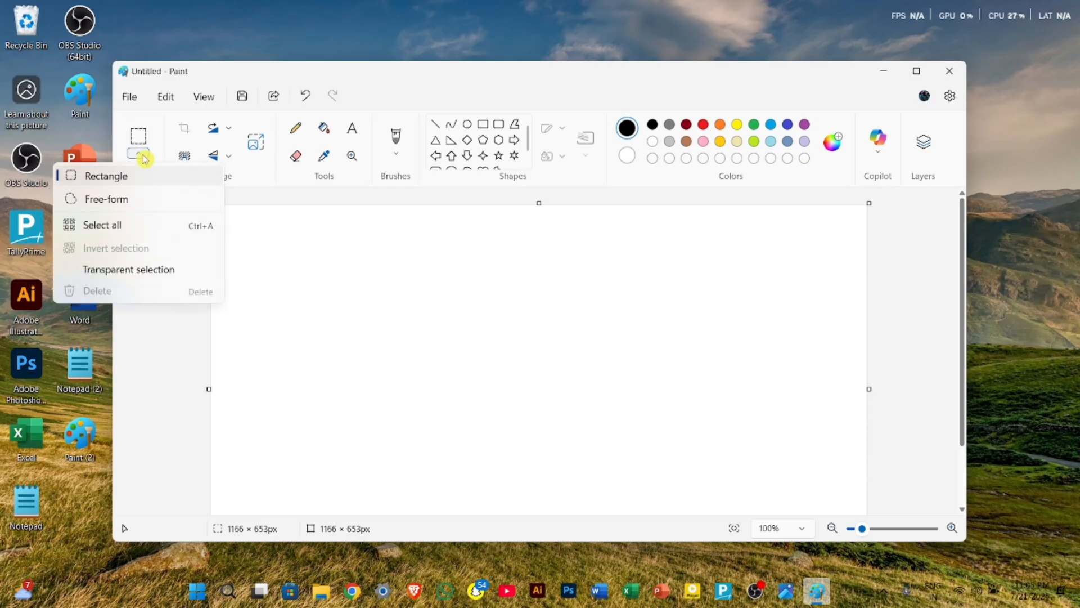
pyautogui.click(387, 307)
pyautogui.click(483, 140)
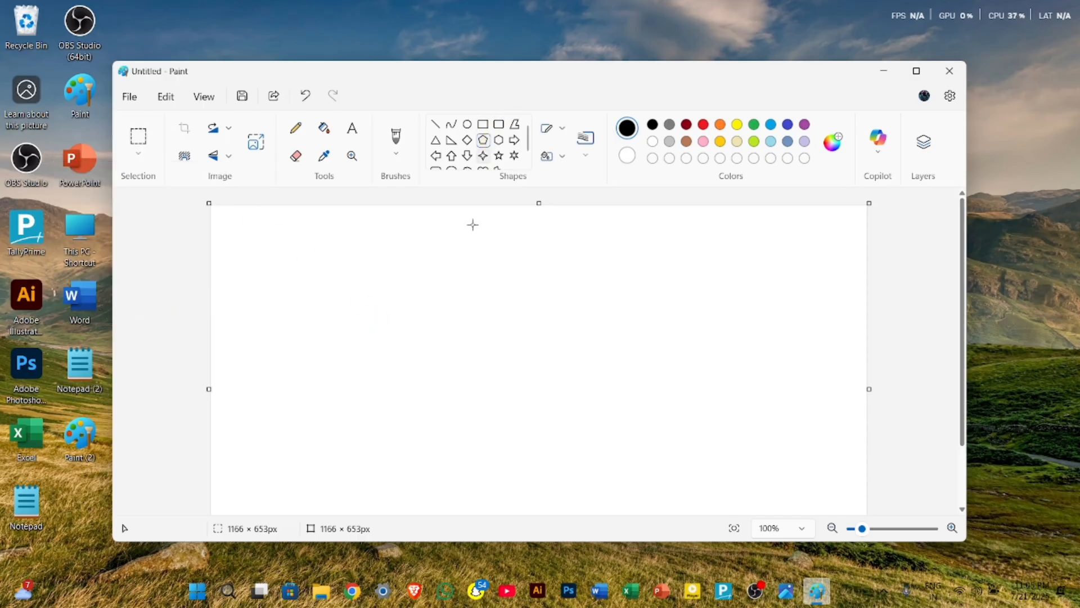
pyautogui.moveTo(443, 266); pyautogui.dragTo(601, 418)
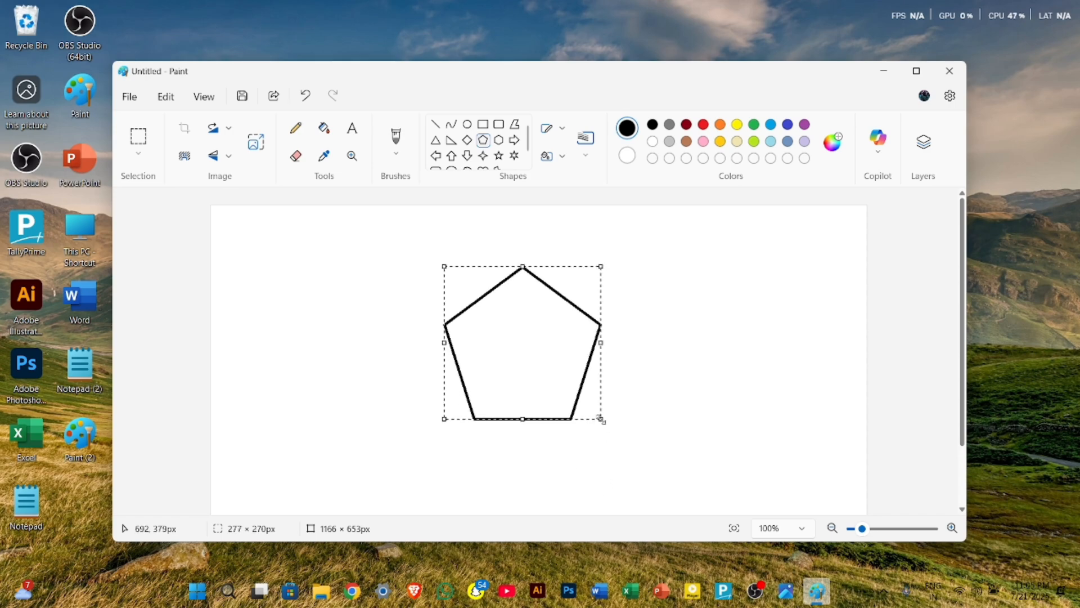
# Step: Enclose the pentagon in a rectangular selection of about 407 × 356 px
pyautogui.click(142, 158)
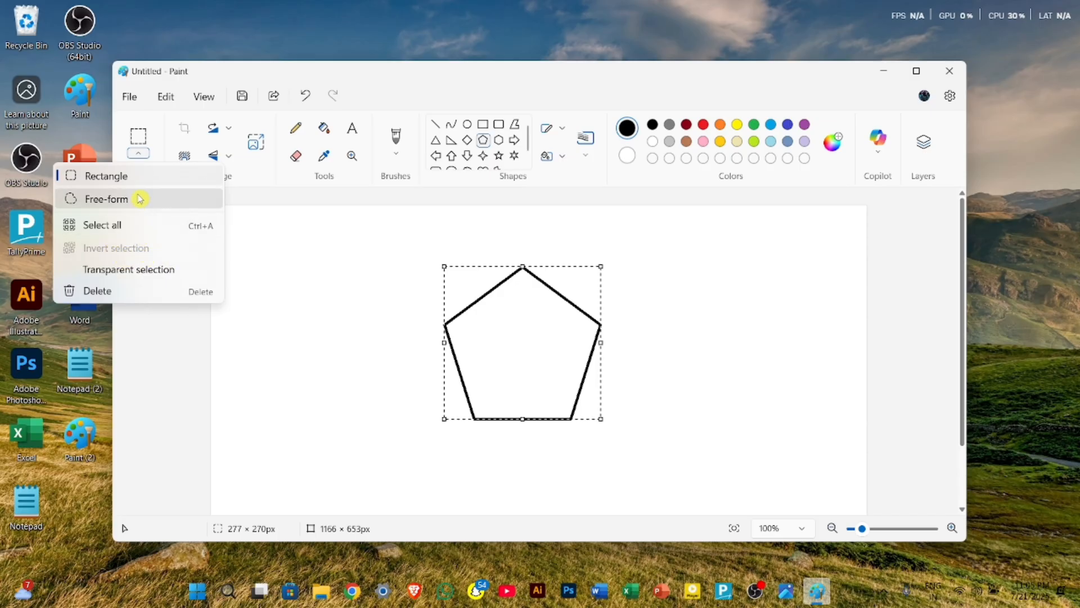
pyautogui.click(139, 140)
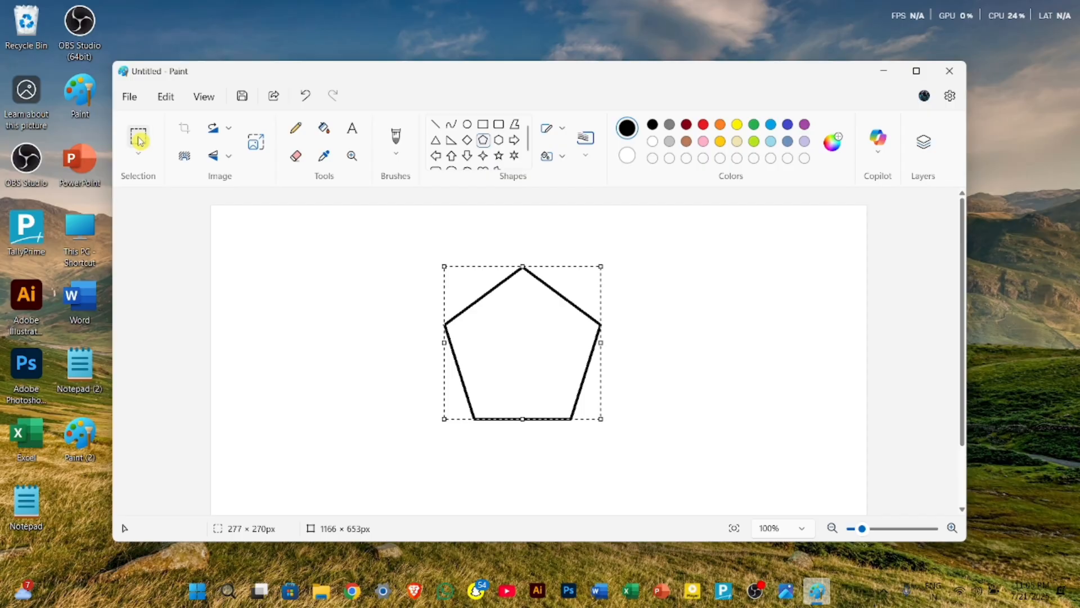
pyautogui.moveTo(410, 245); pyautogui.dragTo(639, 446)
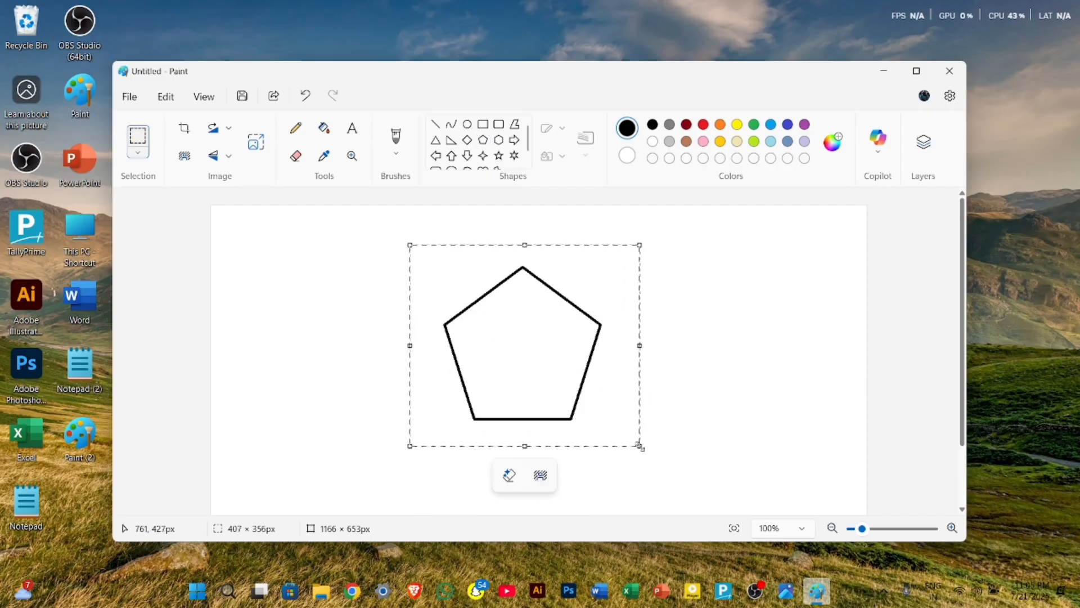
# Step: Invert the selection around the pentagon and shift the inverted area, bringing it back in line with the canvas edges
pyautogui.click(139, 155)
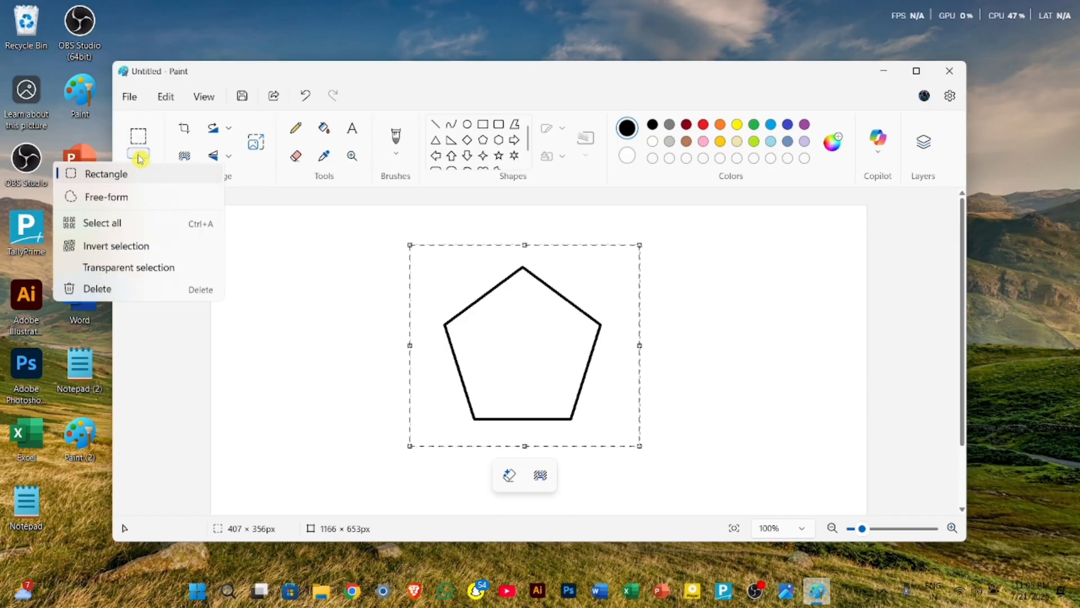
pyautogui.click(176, 254)
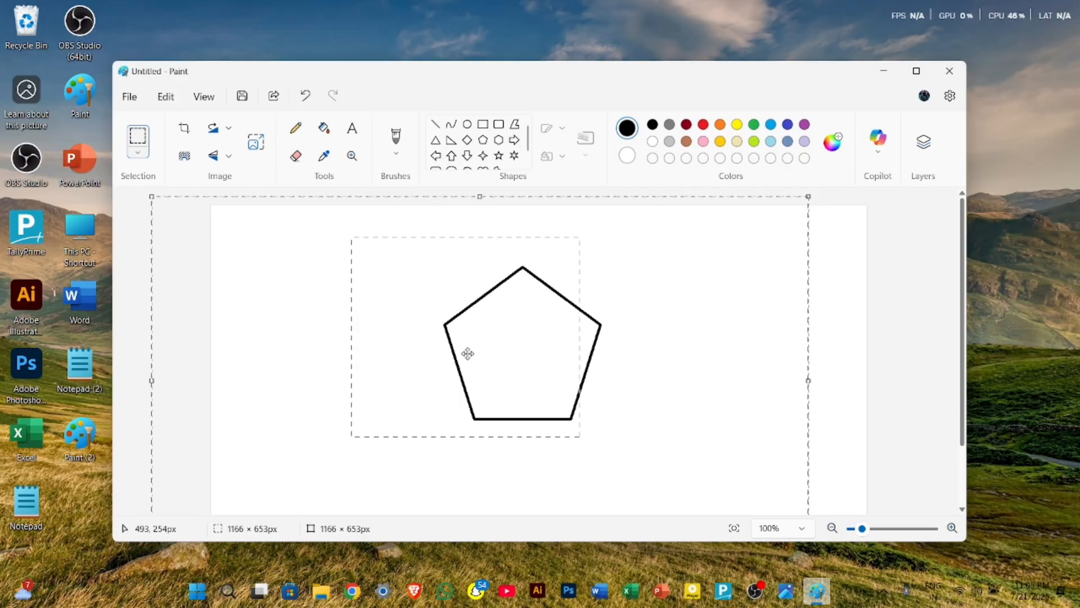
pyautogui.moveTo(468, 353); pyautogui.dragTo(545, 355)
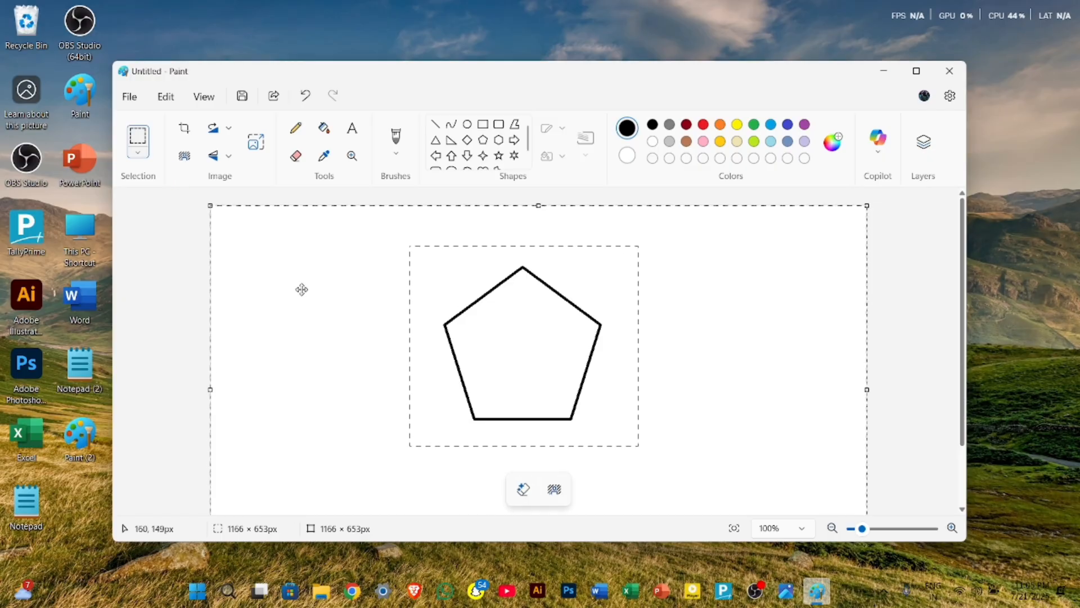
# Step: Apply the selection inversion again and undo the last change to clear the selection around the pentagon
pyautogui.click(138, 152)
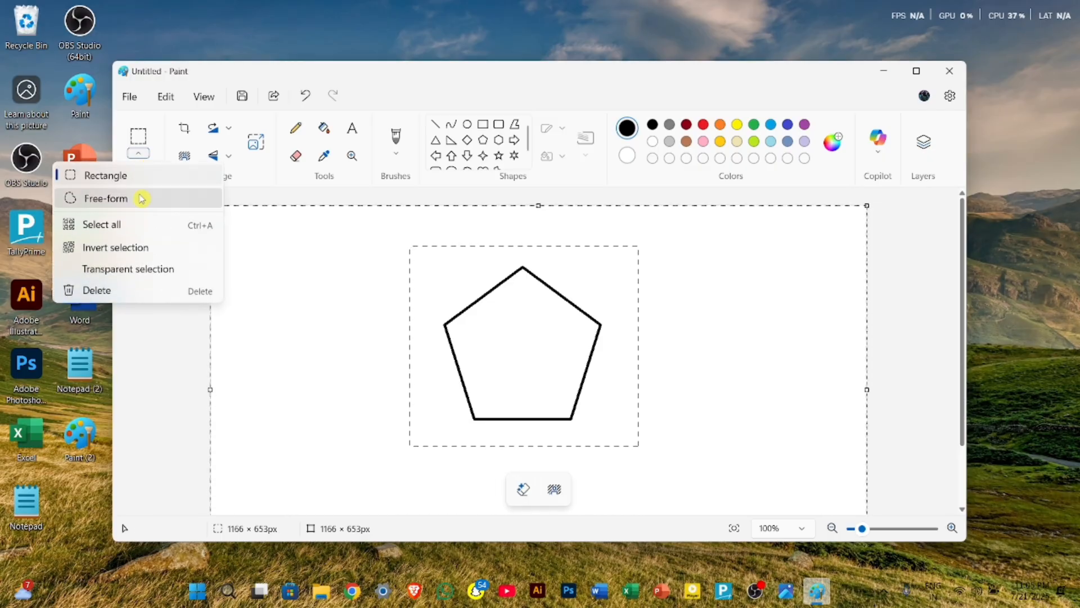
pyautogui.click(132, 245)
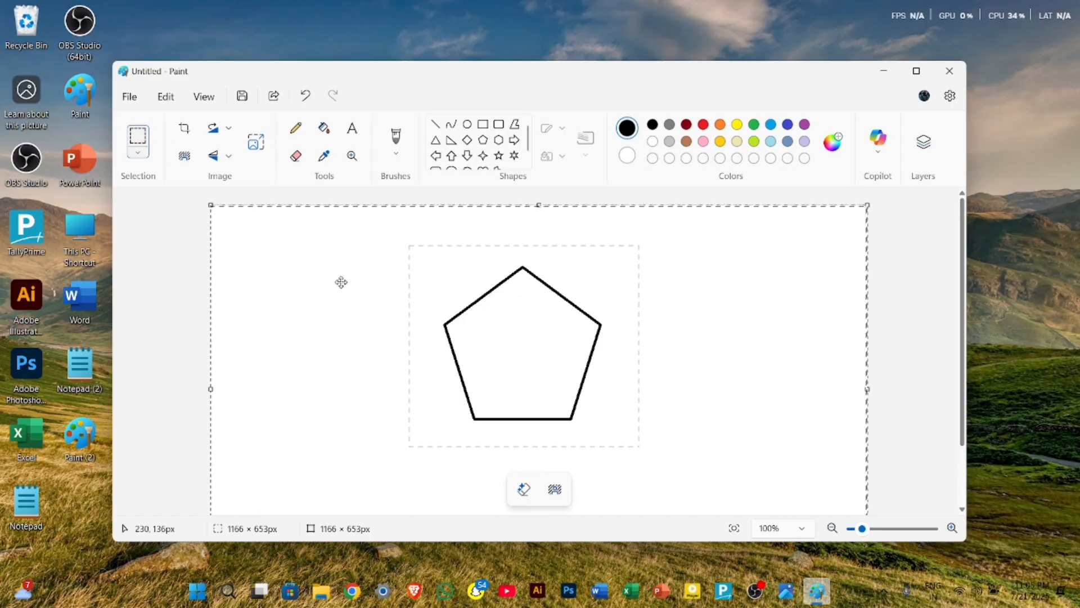
pyautogui.hotkey('ctrl', 'z')
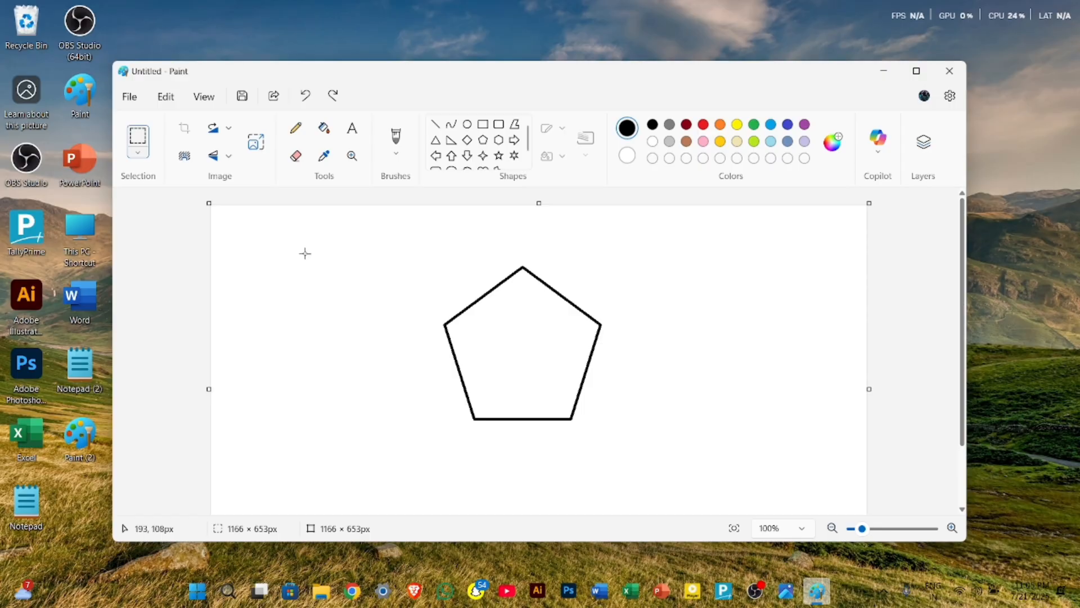
pyautogui.click(136, 156)
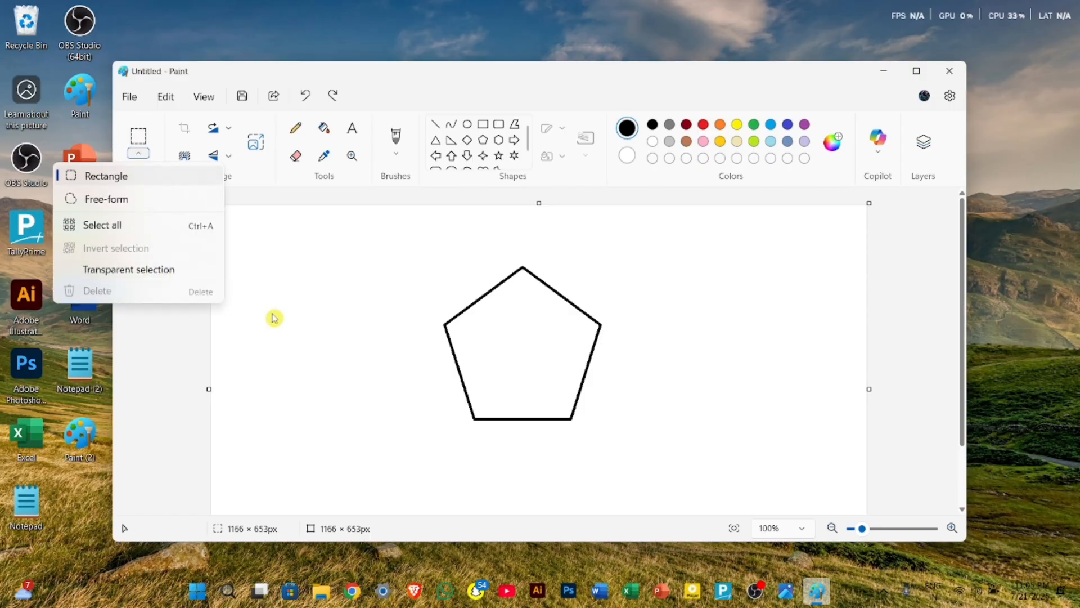
pyautogui.click(309, 289)
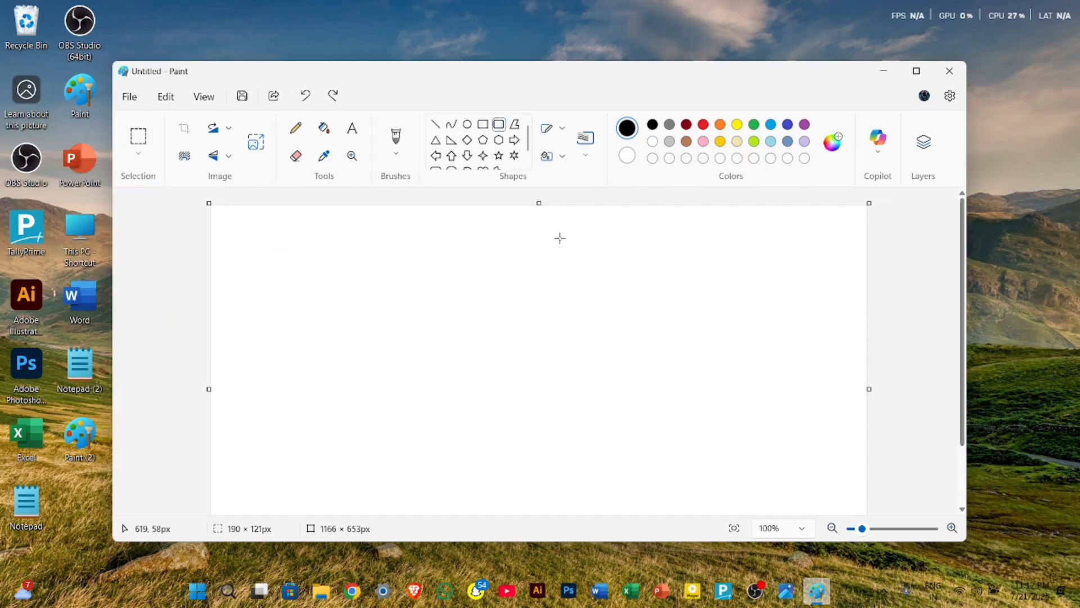
# Step: Draw a rounded rectangle of about 392 × 384 px in the right half of the canvas and fill it with black
pyautogui.moveTo(560, 238); pyautogui.dragTo(780, 454)
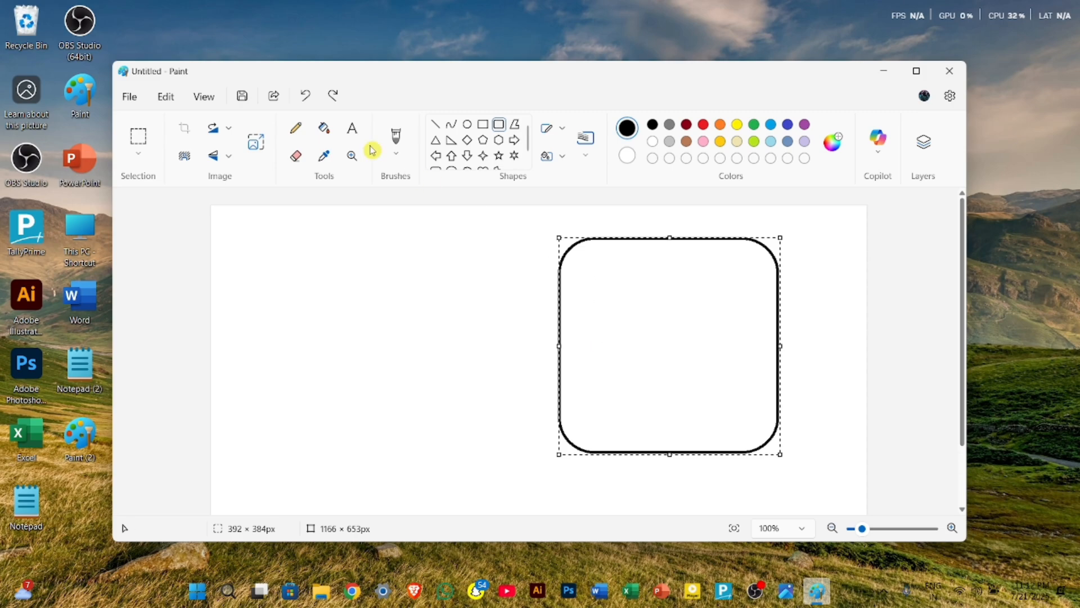
pyautogui.click(324, 128)
pyautogui.click(630, 296)
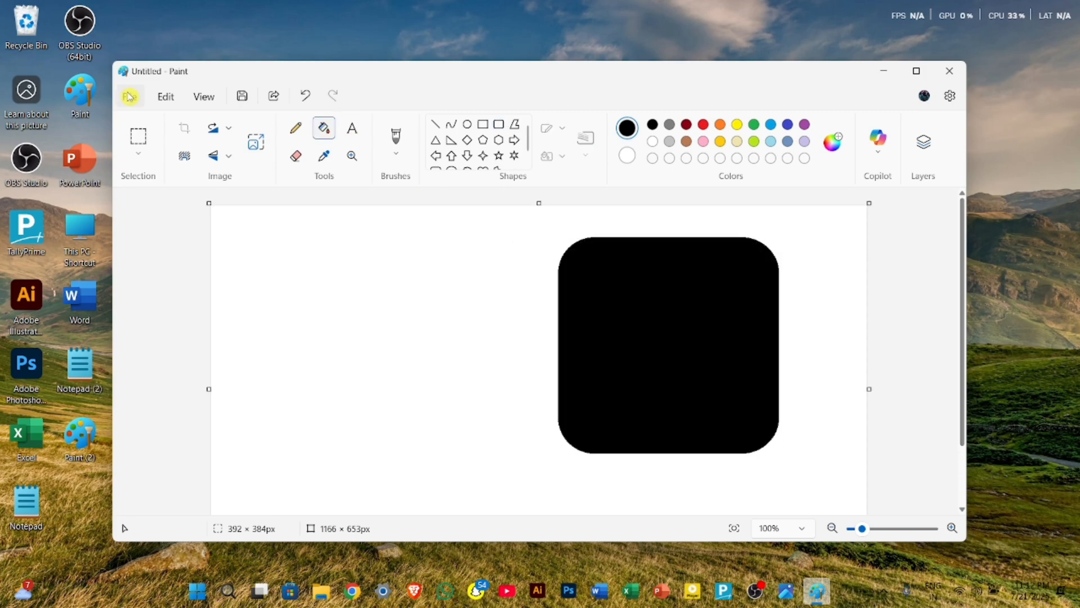
# Step: Draw a small rounded rectangle of about 138 × 128 px in the canvas's upper-left area and fill it with dark red
pyautogui.click(484, 127)
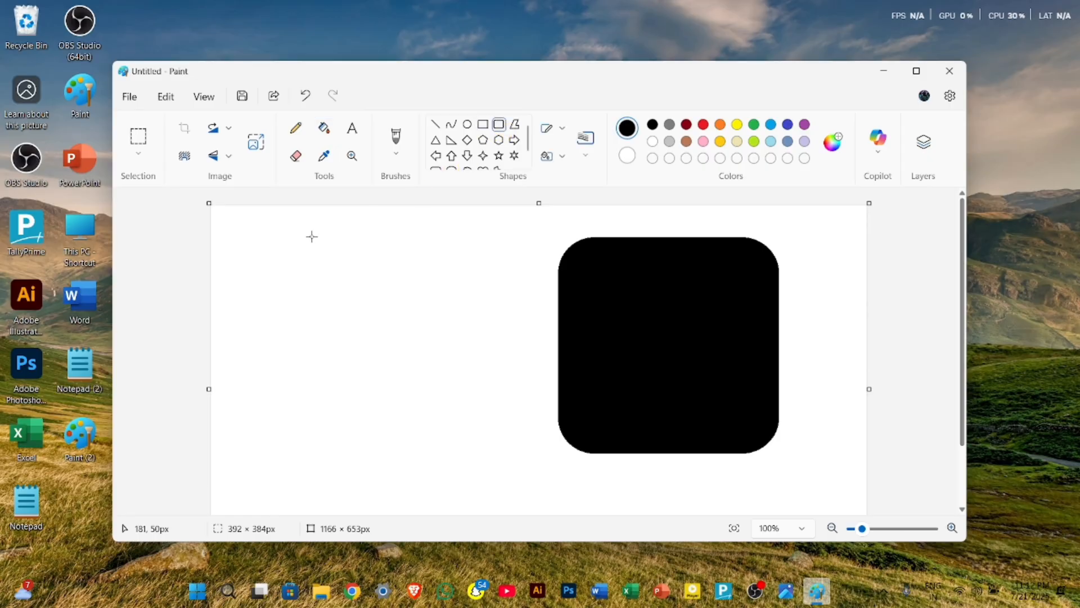
pyautogui.moveTo(307, 252); pyautogui.dragTo(385, 324)
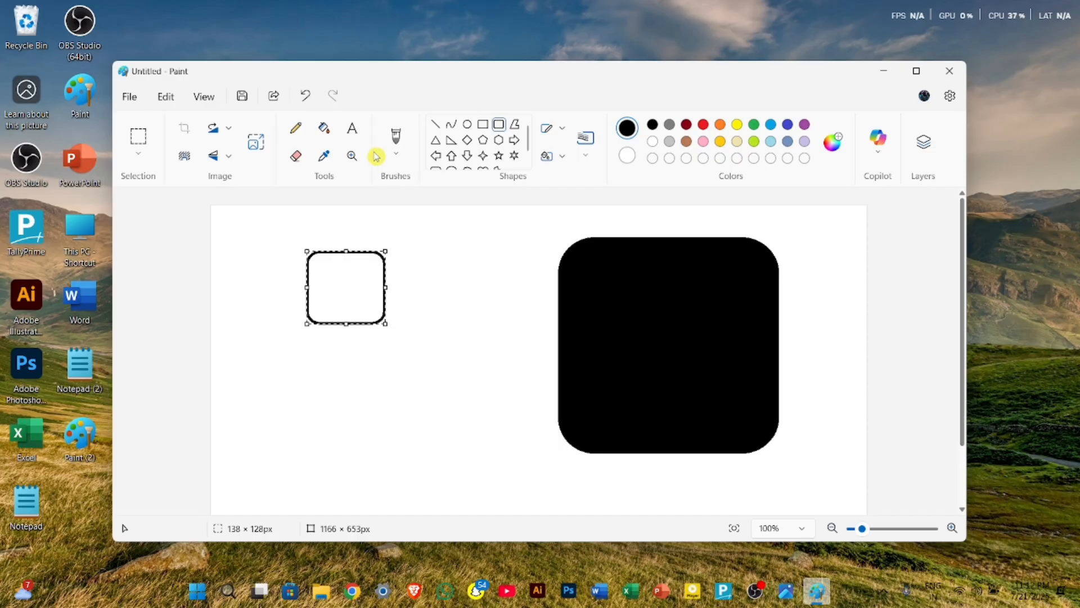
pyautogui.click(324, 128)
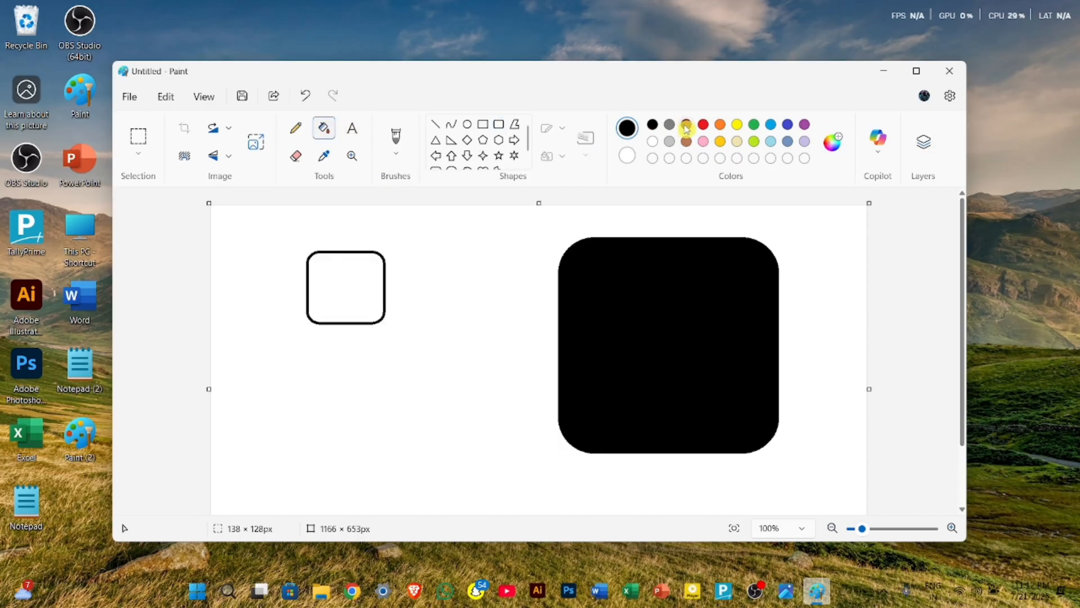
pyautogui.click(370, 276)
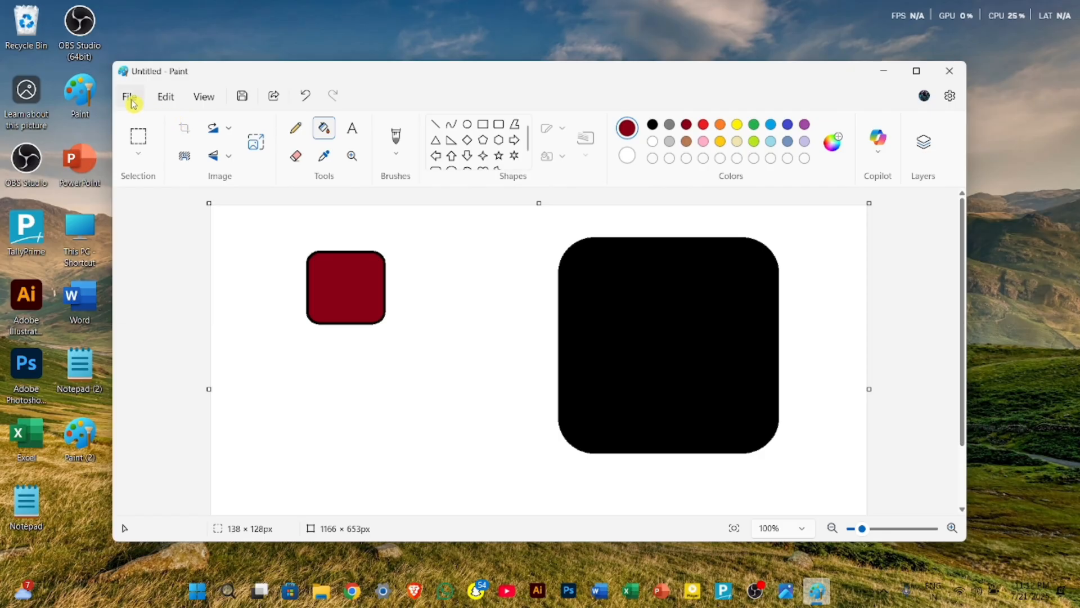
# Step: Enclose the dark red shape in a rectangular selection of about 241 × 190 px and move it slightly up and to the left
pyautogui.click(138, 145)
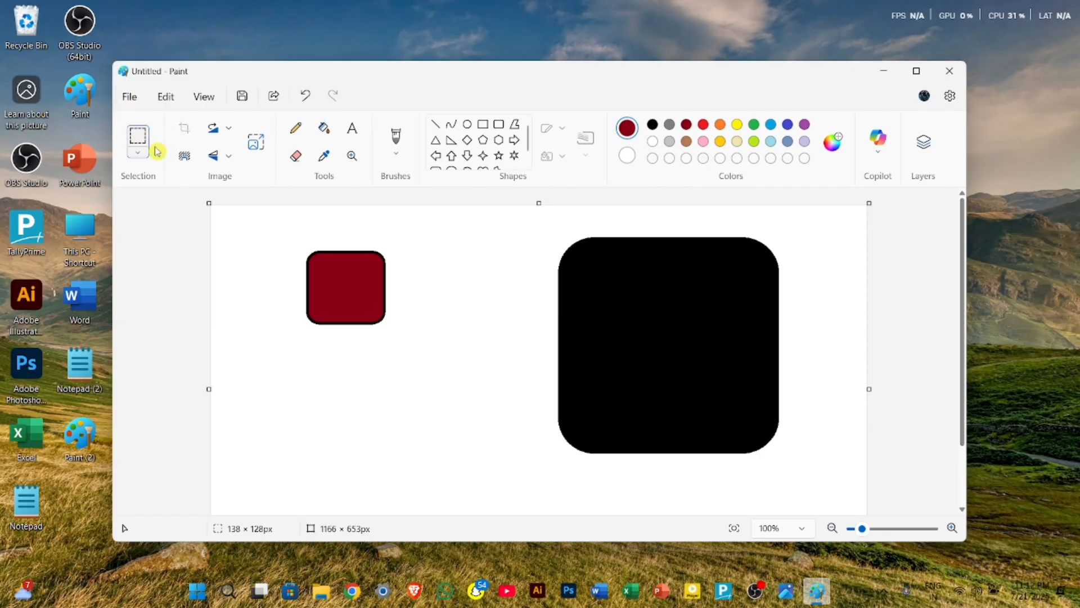
pyautogui.click(138, 152)
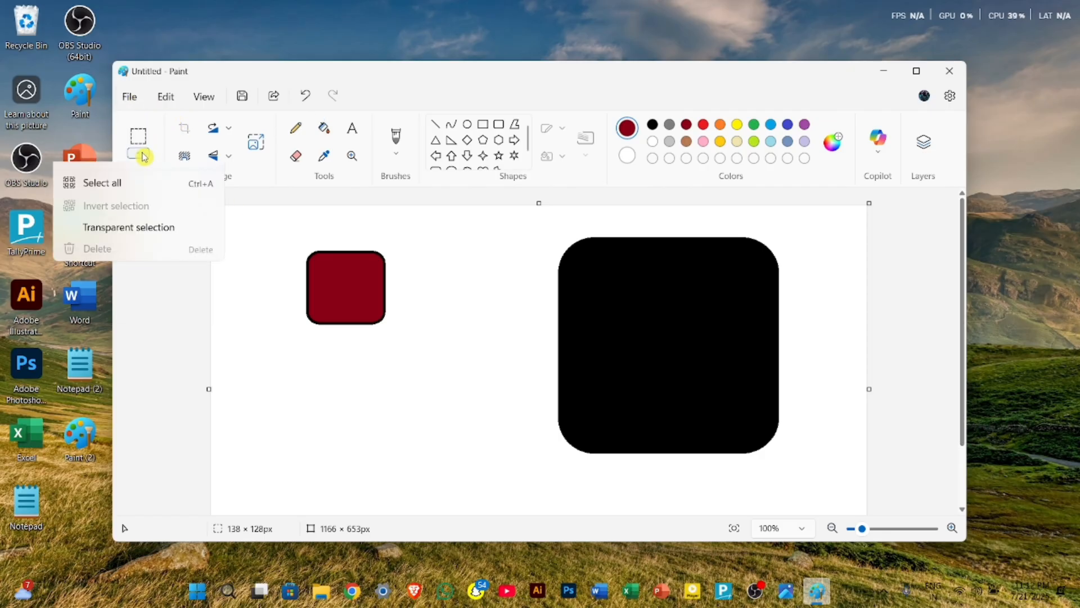
pyautogui.click(284, 242)
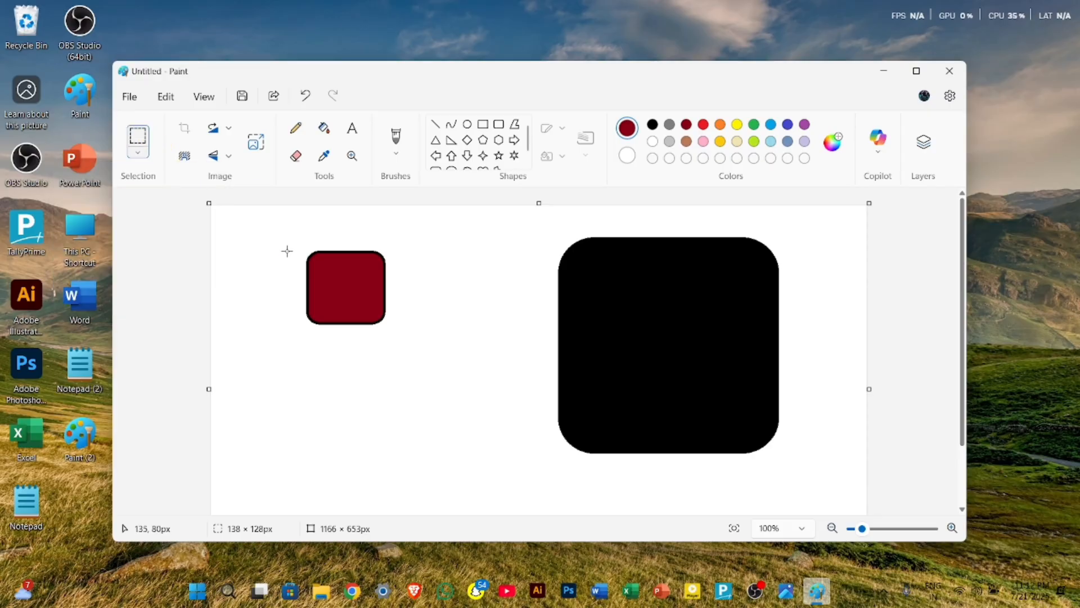
pyautogui.moveTo(284, 242); pyautogui.dragTo(419, 348)
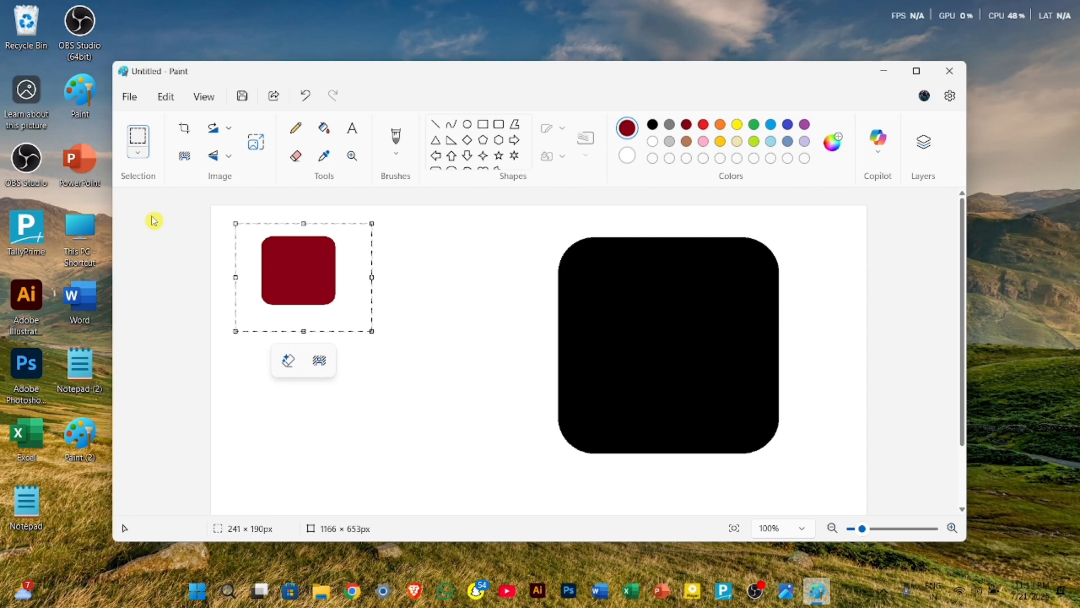
# Step: Turn on transparent selection, move the dark red shape onto the middle of the black rounded rectangle, and deselect it
pyautogui.click(138, 152)
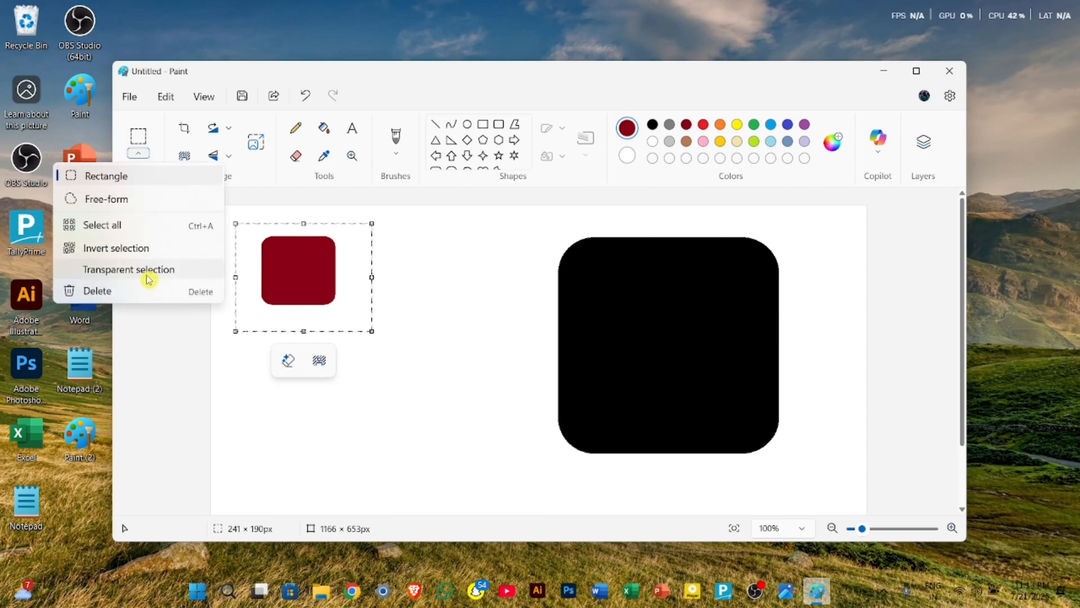
pyautogui.click(145, 272)
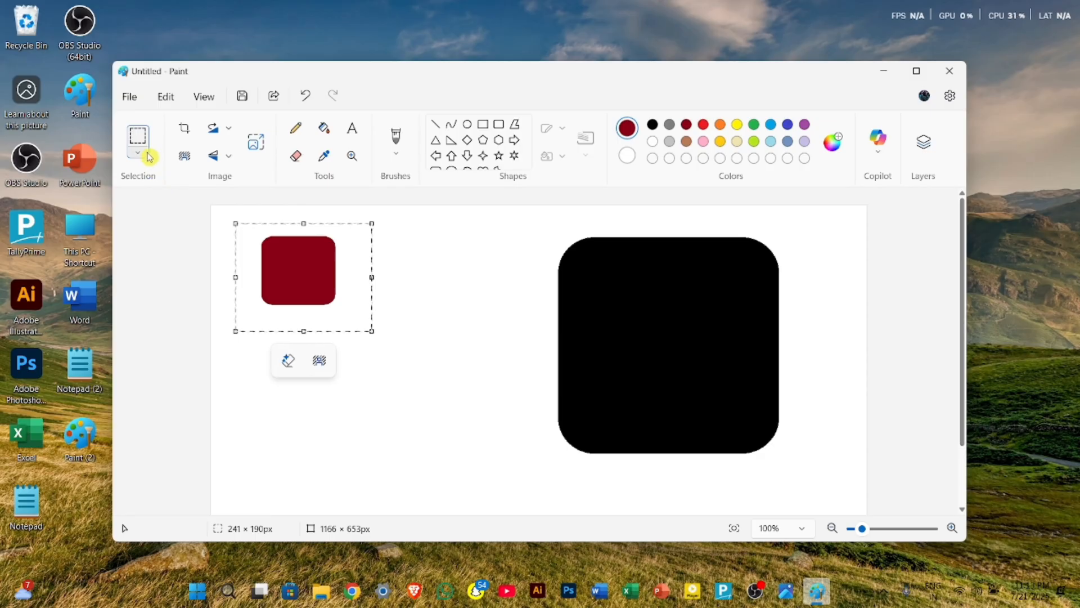
pyautogui.click(149, 157)
pyautogui.click(291, 287)
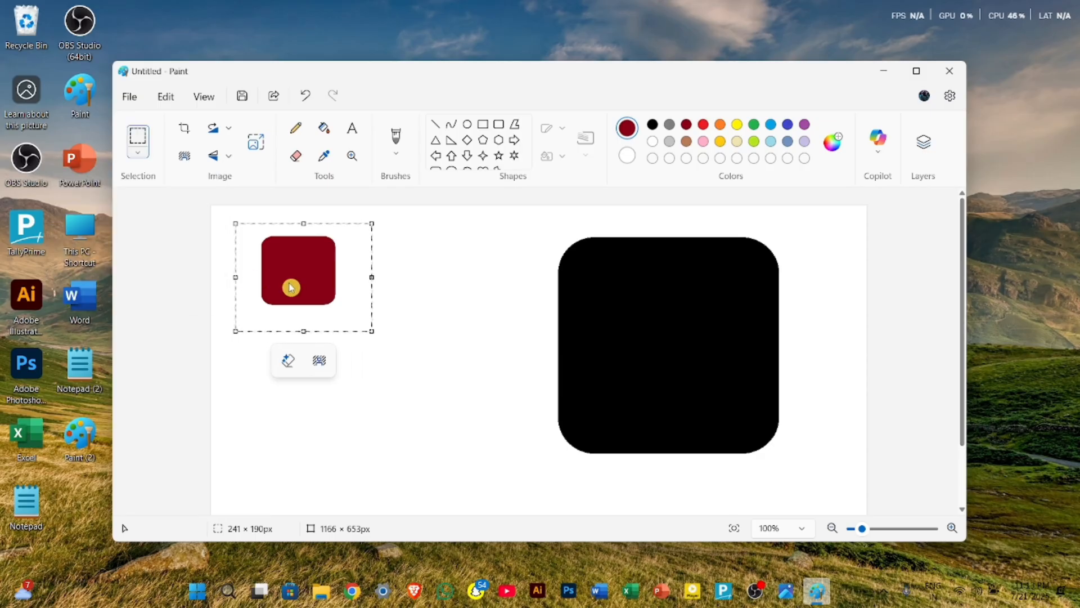
pyautogui.moveTo(299, 272); pyautogui.dragTo(669, 351)
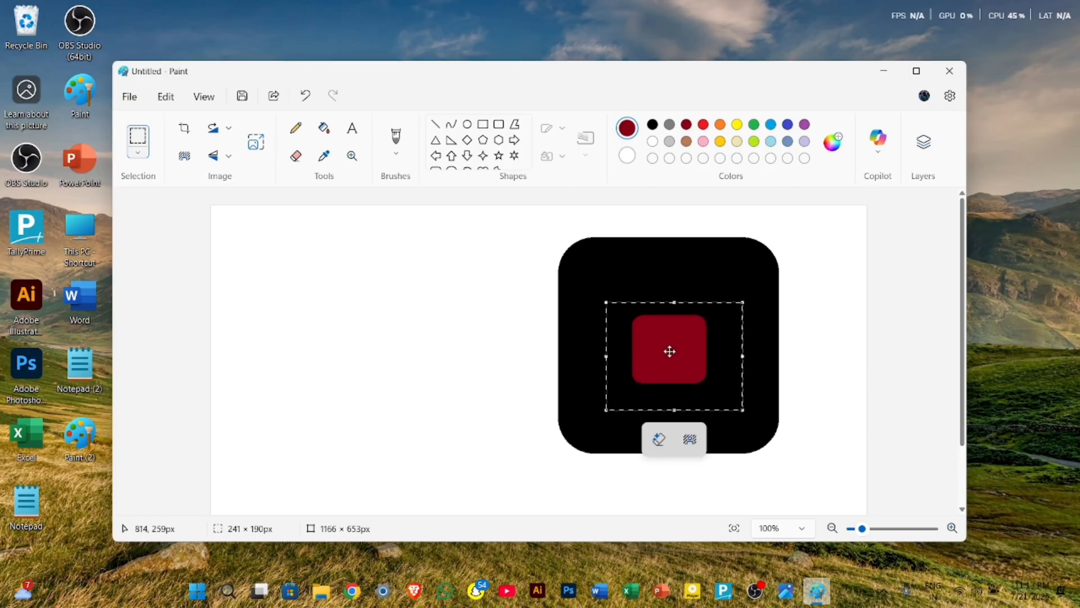
pyautogui.click(512, 357)
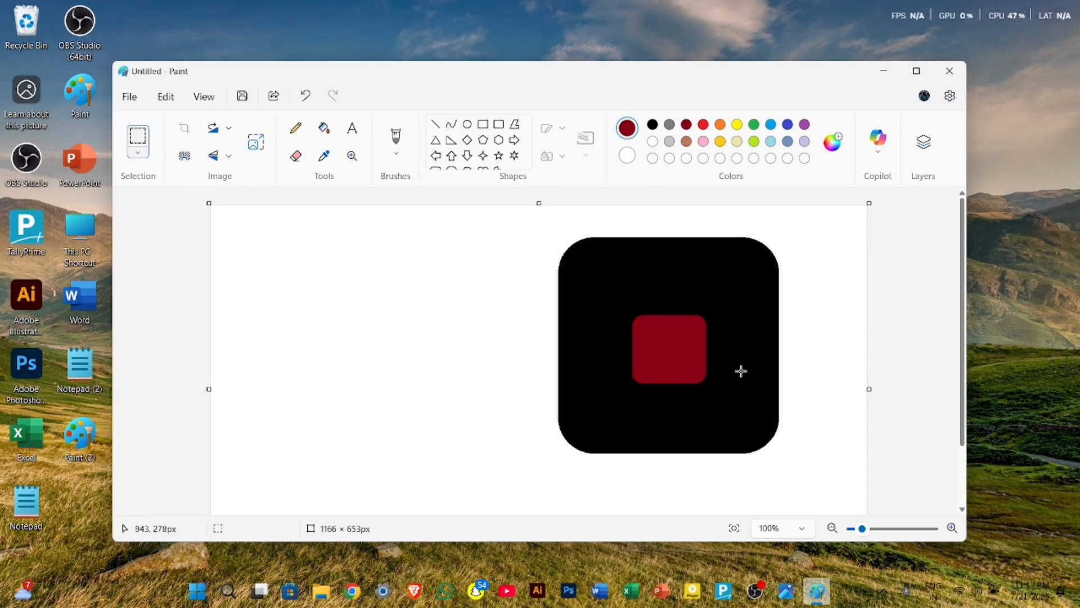
# Step: Enclose the black and dark red shapes together in a rectangular selection of about 521 × 444 px
pyautogui.click(138, 153)
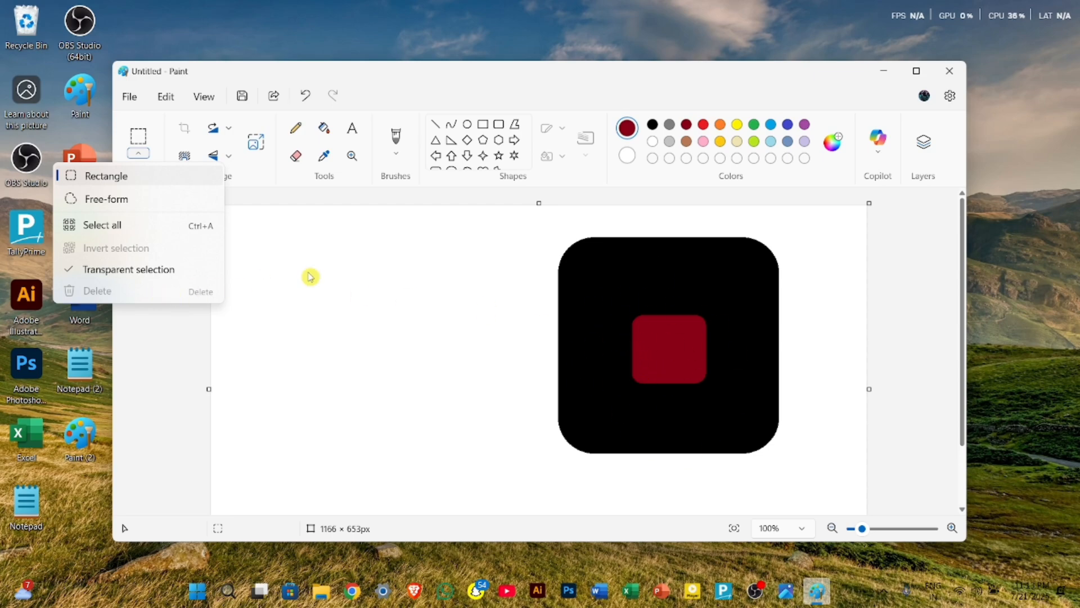
pyautogui.click(551, 302)
pyautogui.moveTo(524, 238); pyautogui.dragTo(819, 488)
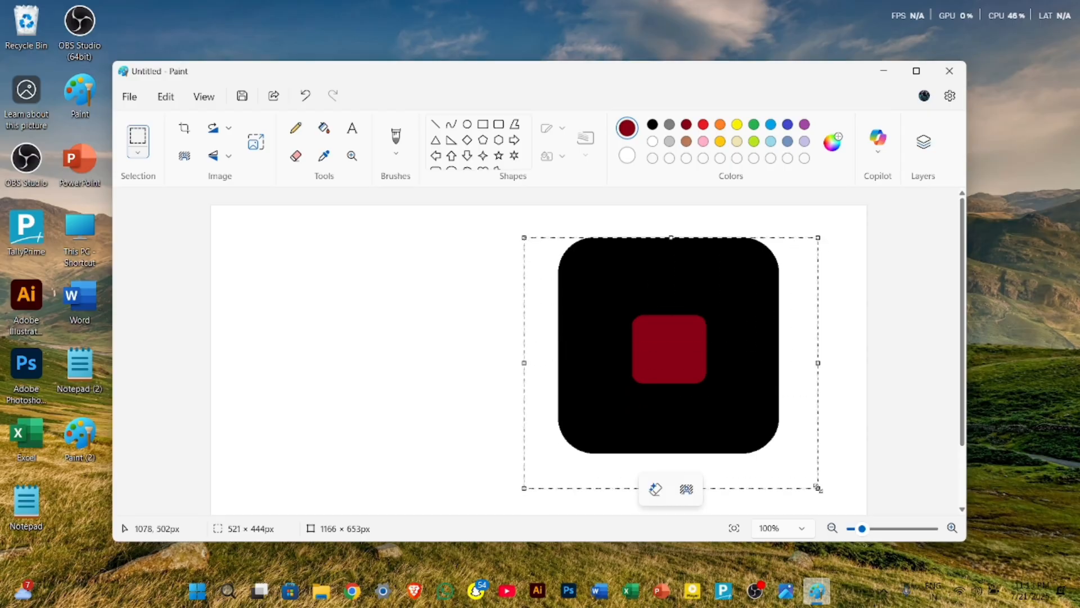
# Step: Delete the selected black and dark red shapes, then enclose the leftover black line in a rectangular selection and delete it too
pyautogui.click(140, 156)
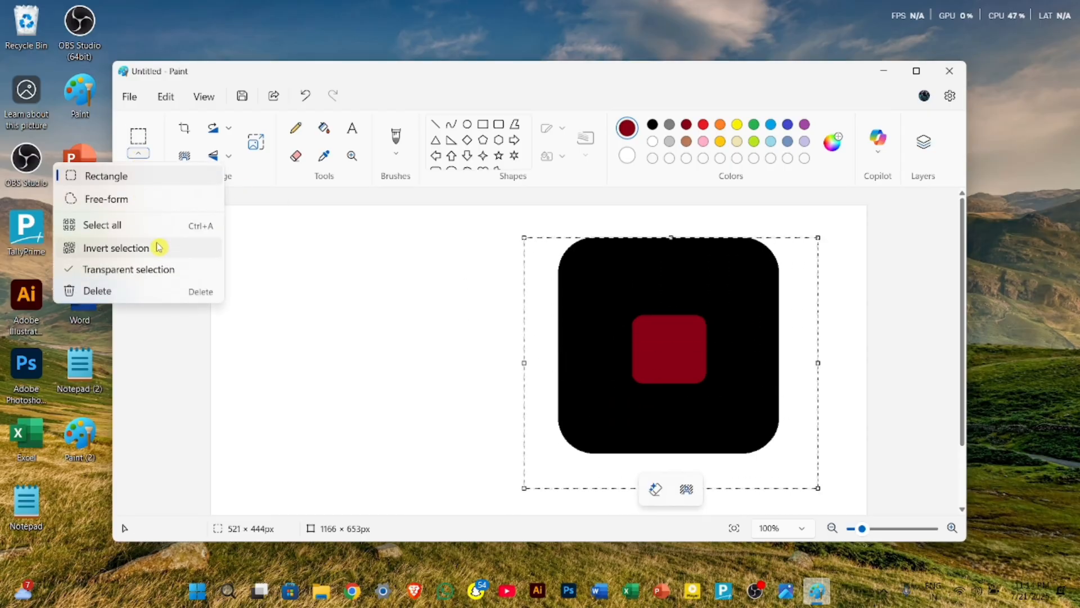
pyautogui.click(153, 294)
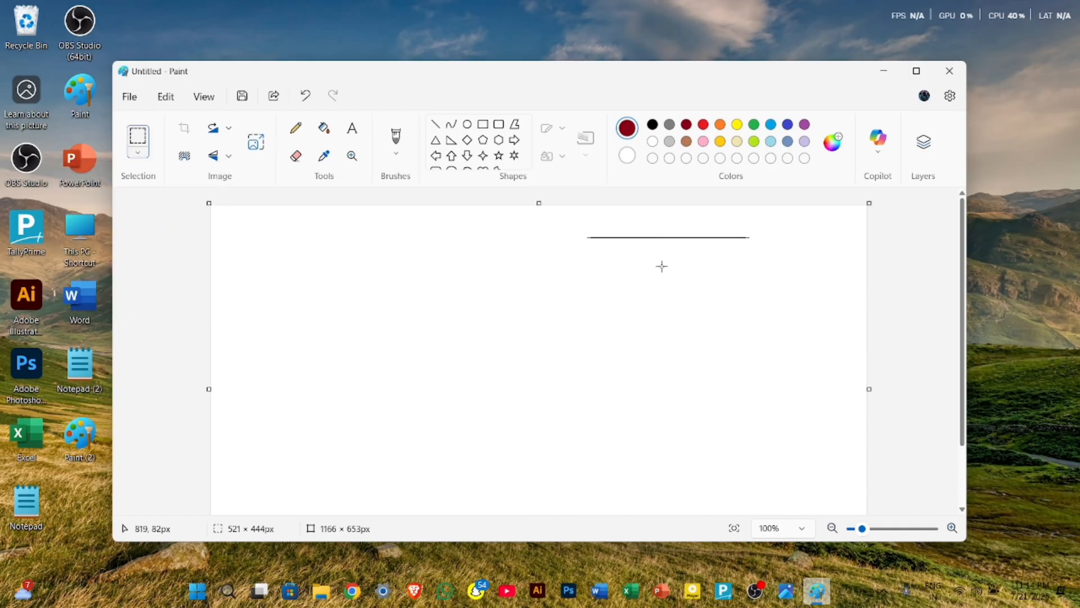
pyautogui.moveTo(558, 230); pyautogui.dragTo(812, 255)
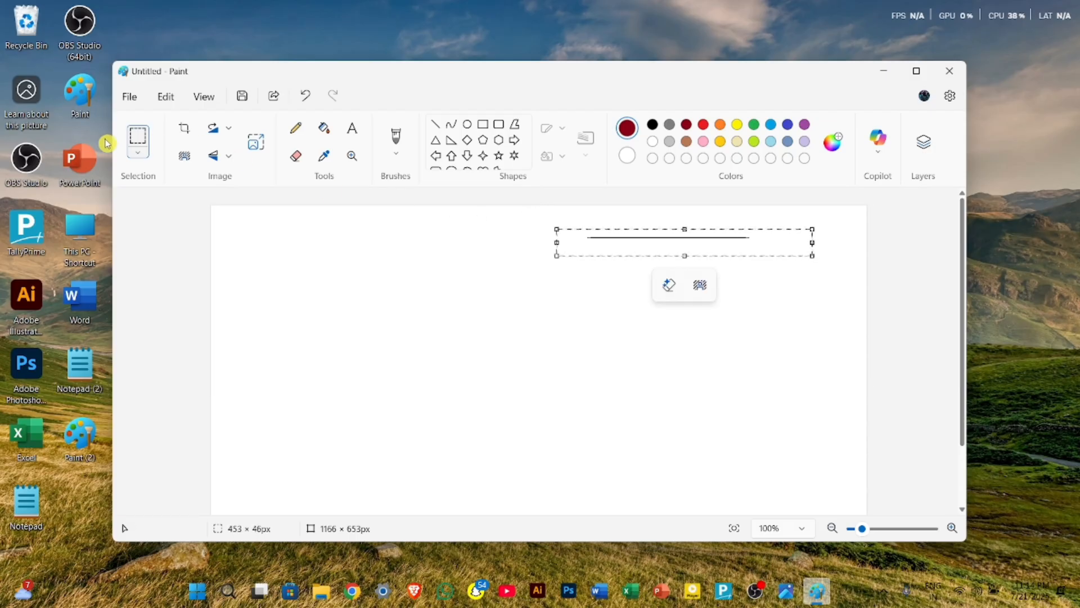
pyautogui.click(135, 158)
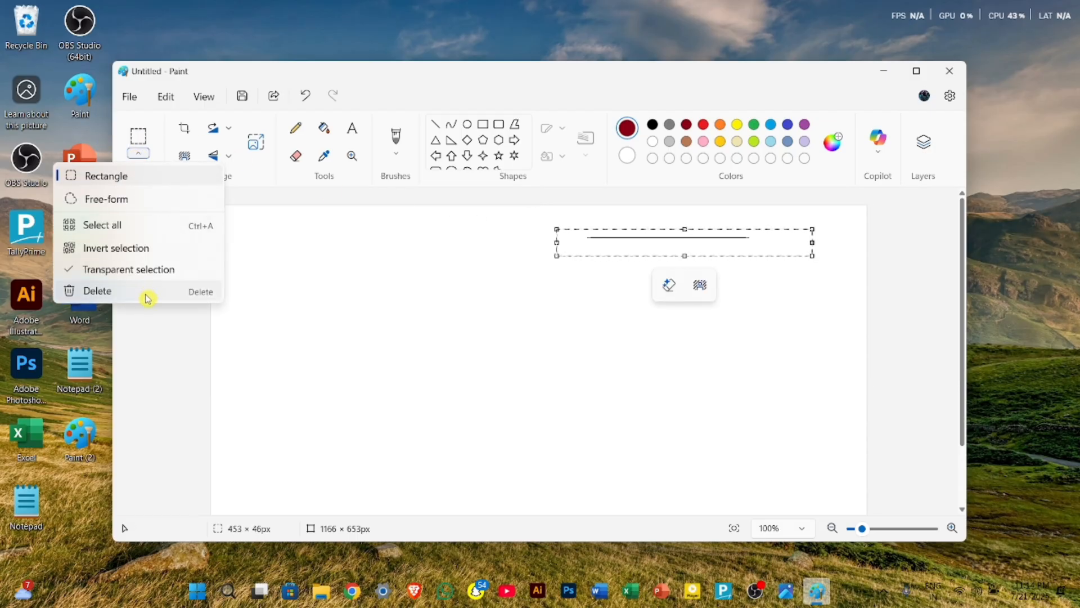
pyautogui.click(145, 293)
pyautogui.click(351, 317)
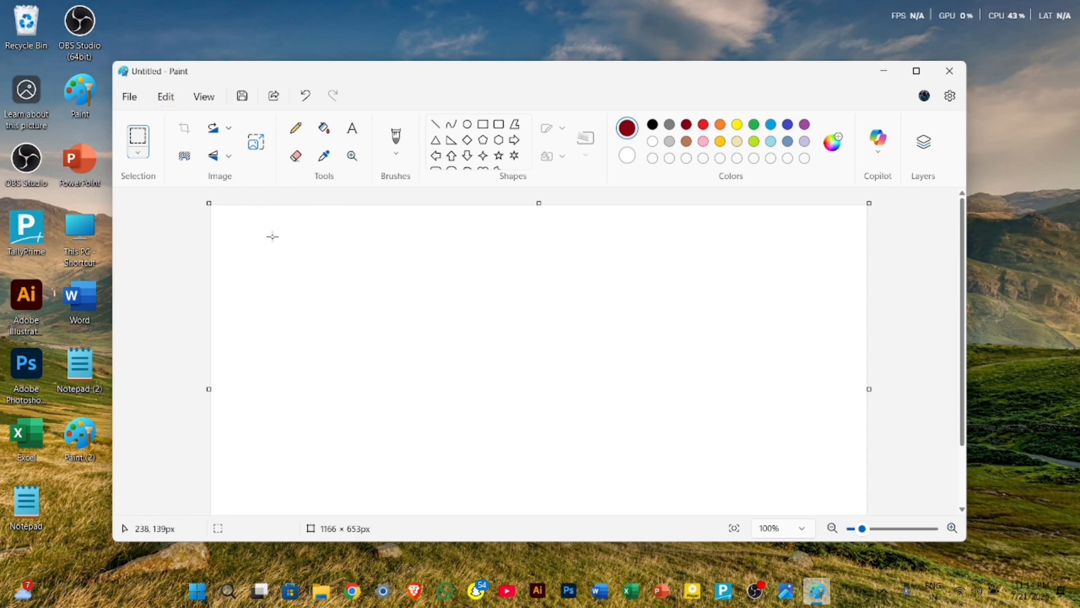
# Step: Open the picture "download (14)" from the Local Disk (B:) drive and discard the unsaved changes in the untitled drawing
pyautogui.click(129, 96)
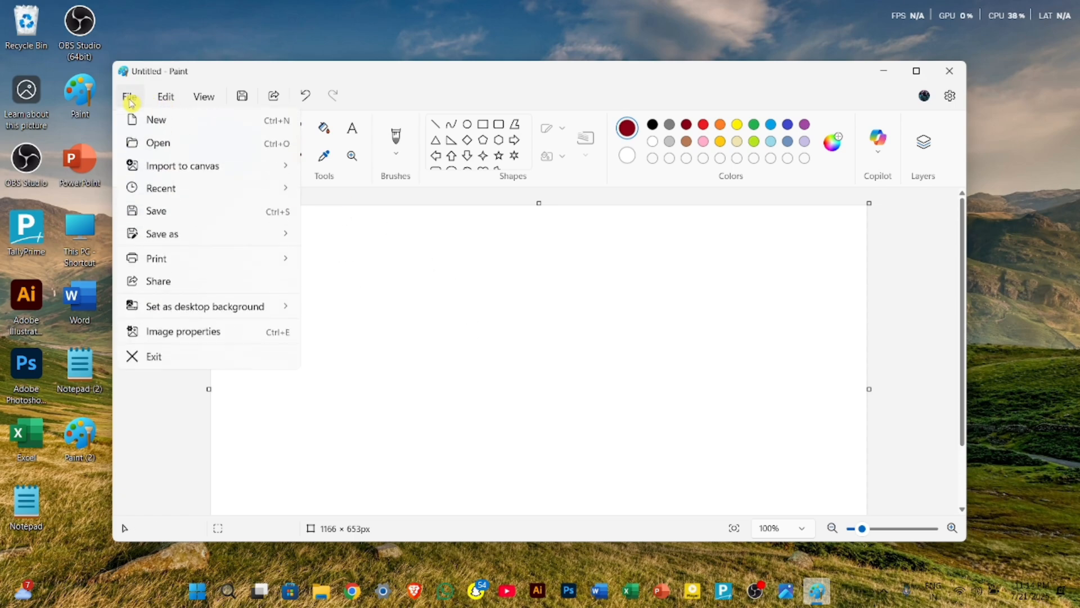
pyautogui.click(147, 143)
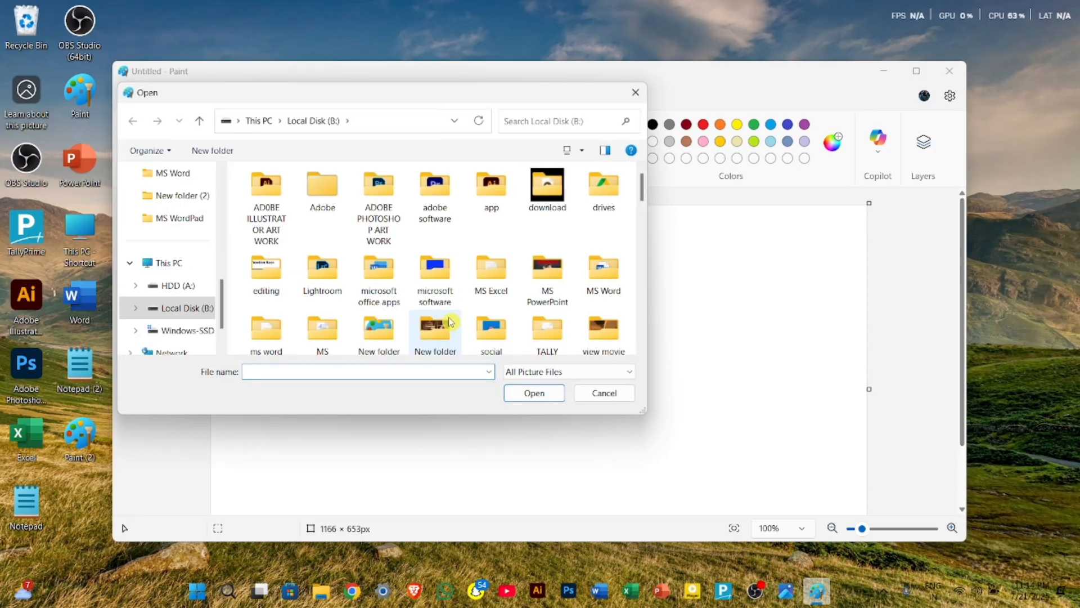
pyautogui.doubleClick(450, 322)
pyautogui.click(492, 242)
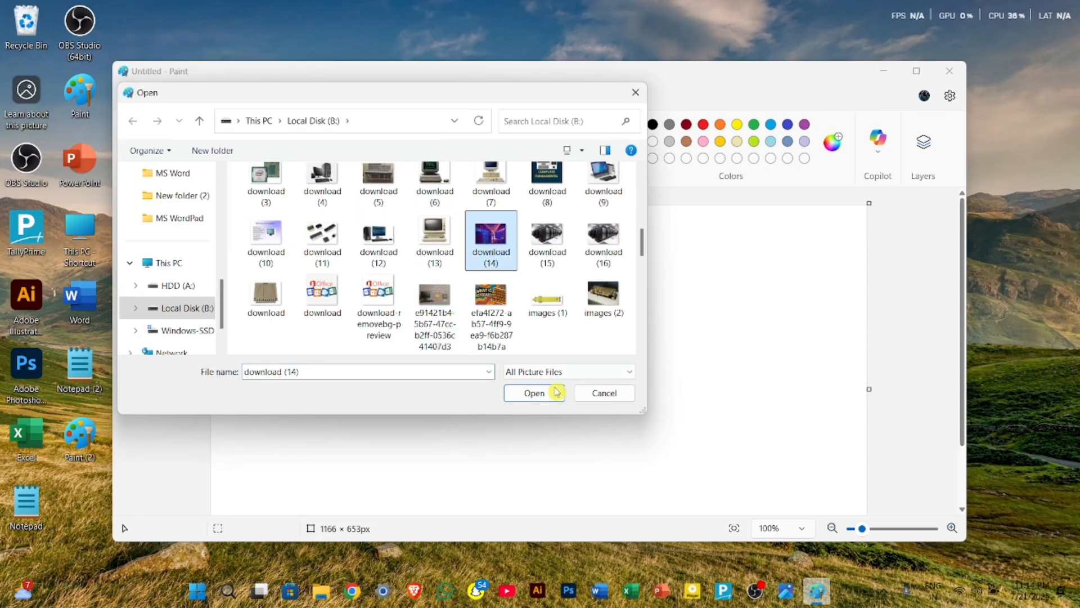
pyautogui.click(556, 392)
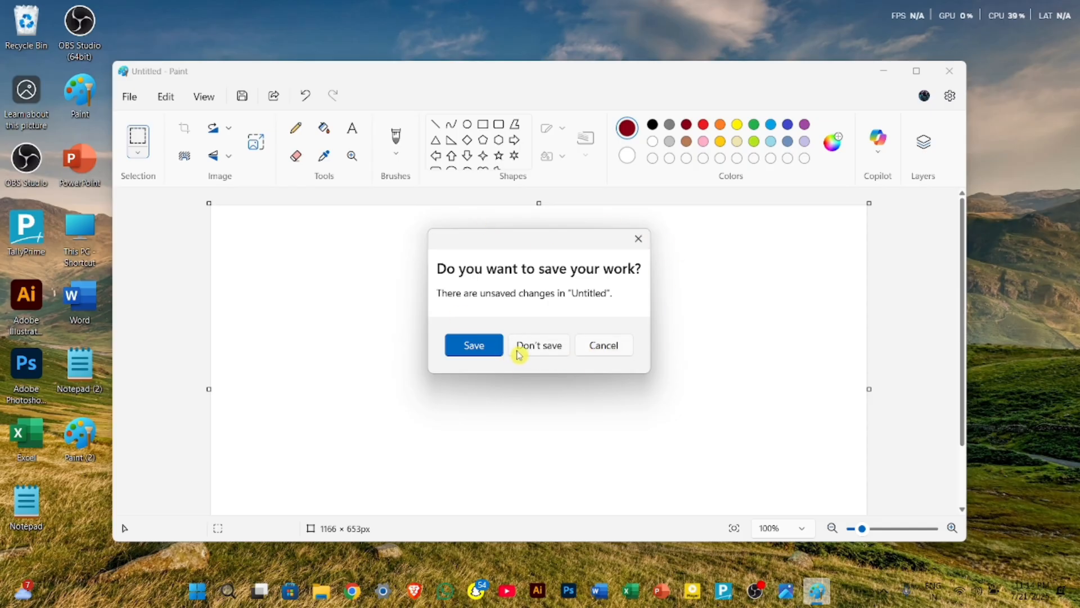
pyautogui.click(551, 350)
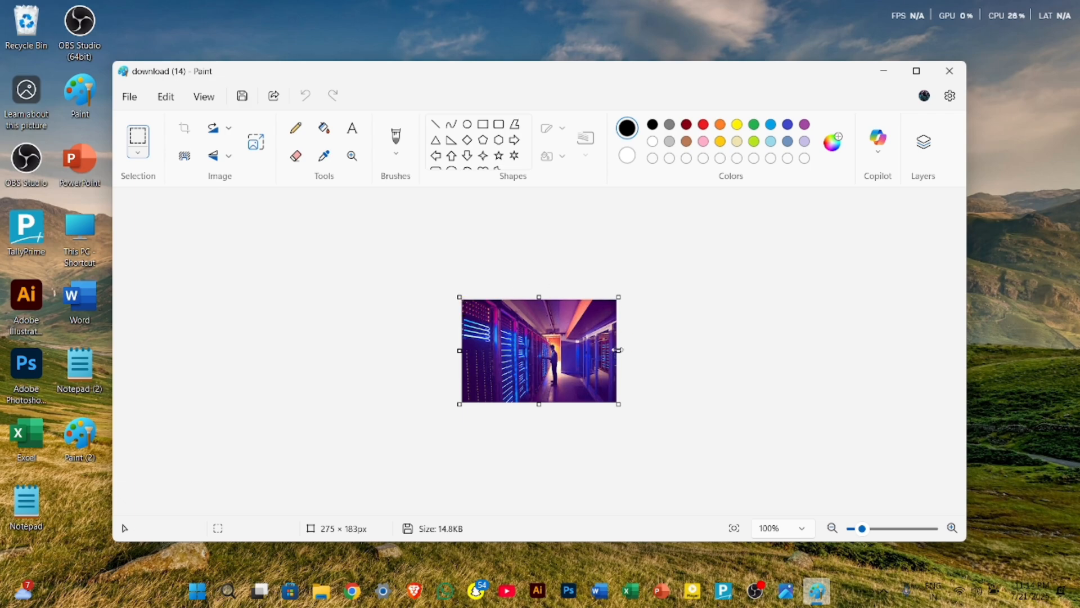
# Step: Enlarge the canvas on all four sides of the server room picture to about 641 × 463 px
pyautogui.moveTo(618, 351); pyautogui.dragTo(722, 351)
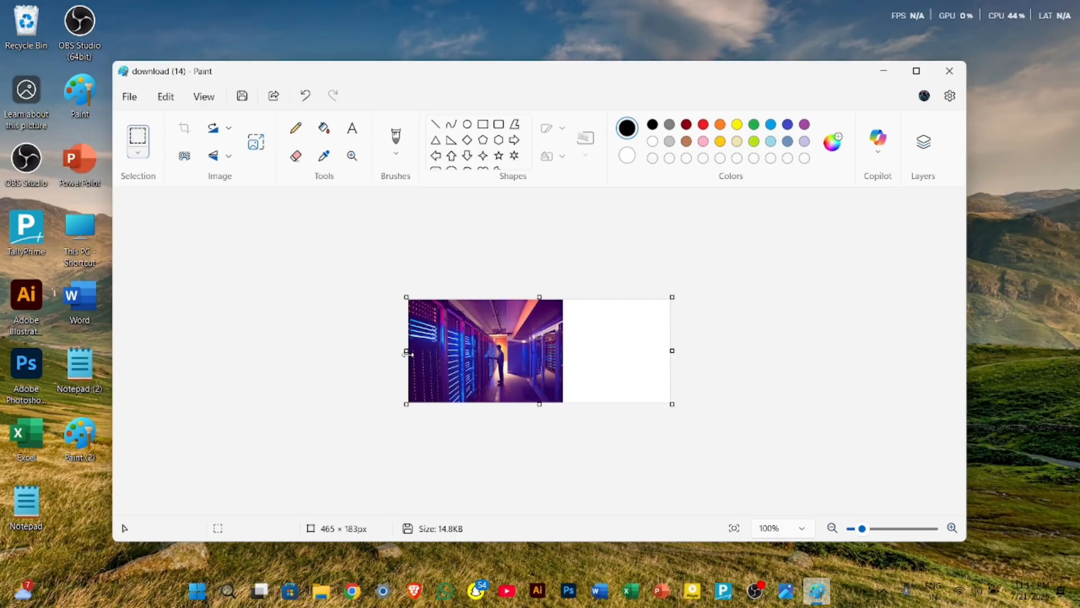
pyautogui.moveTo(406, 352); pyautogui.dragTo(308, 350)
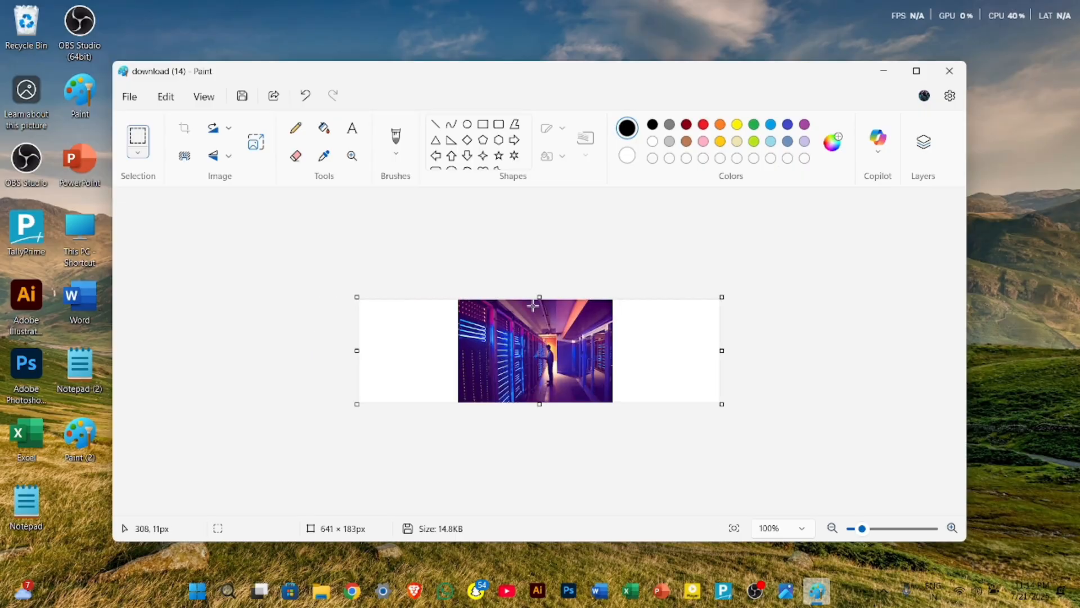
pyautogui.moveTo(539, 298); pyautogui.dragTo(555, 229)
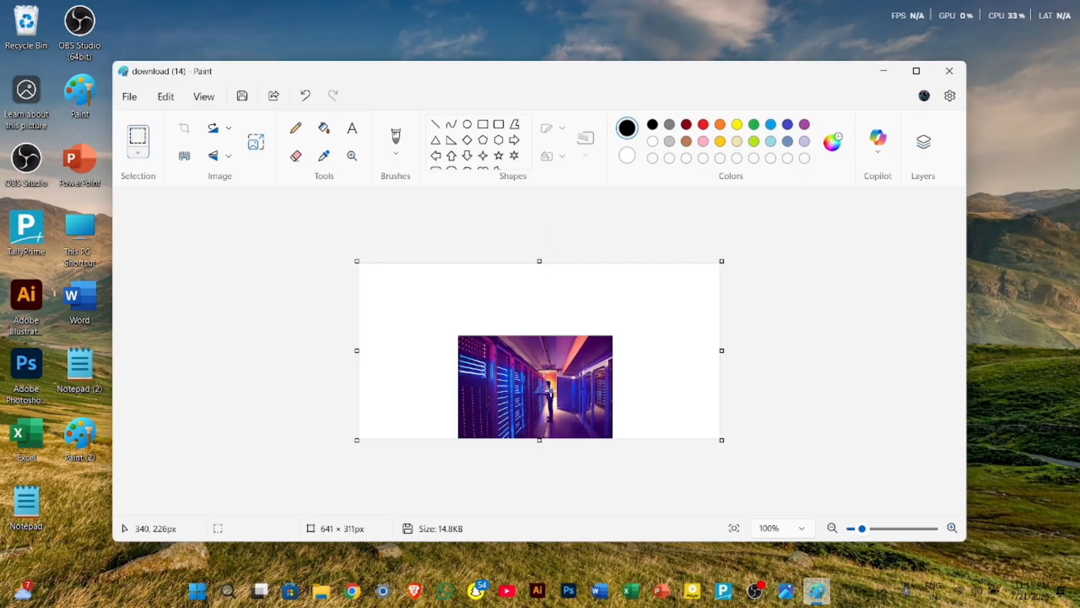
pyautogui.moveTo(541, 442); pyautogui.dragTo(542, 525)
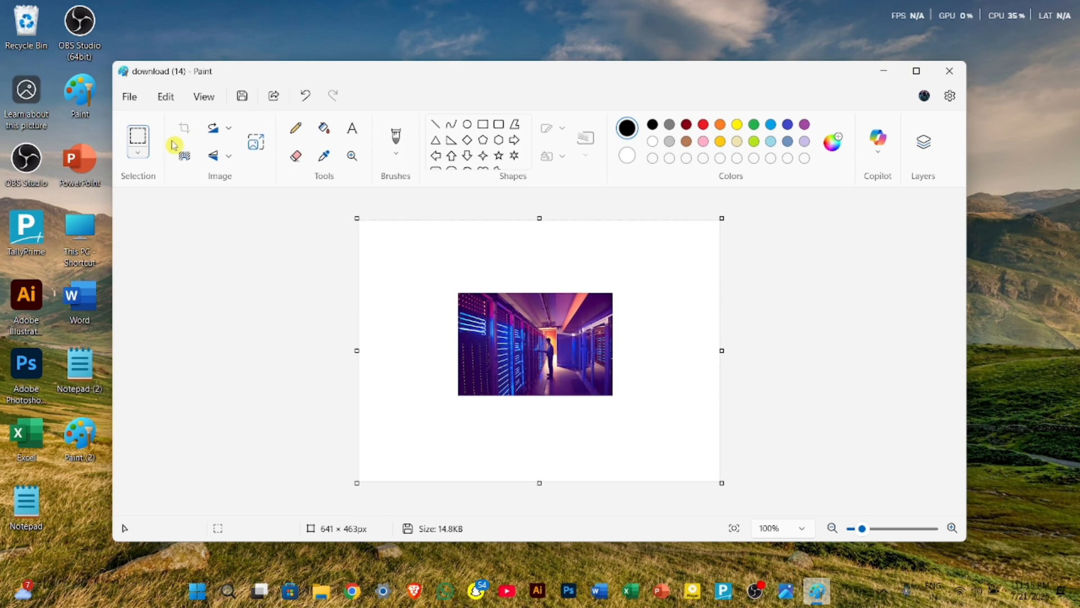
# Step: Crop the image to a rectangular selection of about 217 × 260 px over the picture's left part, then undo the crop
pyautogui.click(139, 148)
pyautogui.moveTo(439, 266); pyautogui.dragTo(560, 412)
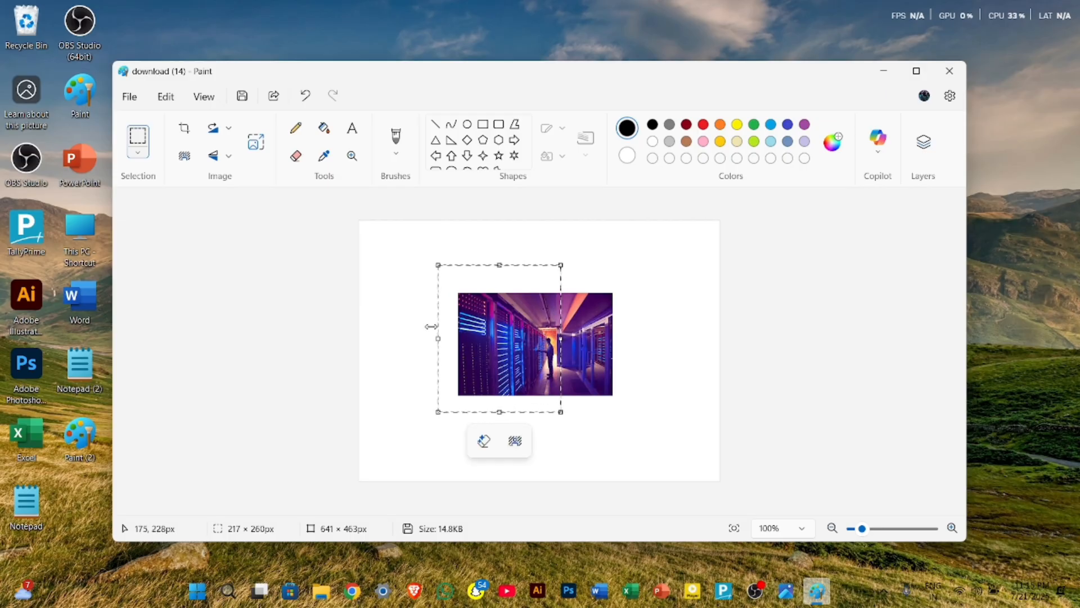
pyautogui.click(185, 133)
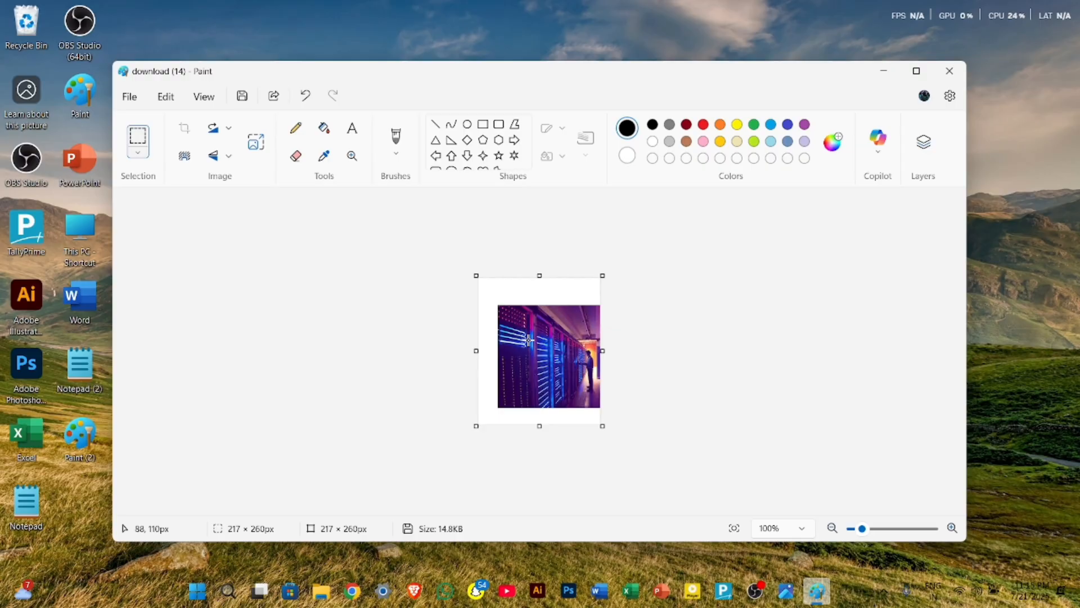
pyautogui.hotkey('ctrl', 'z')
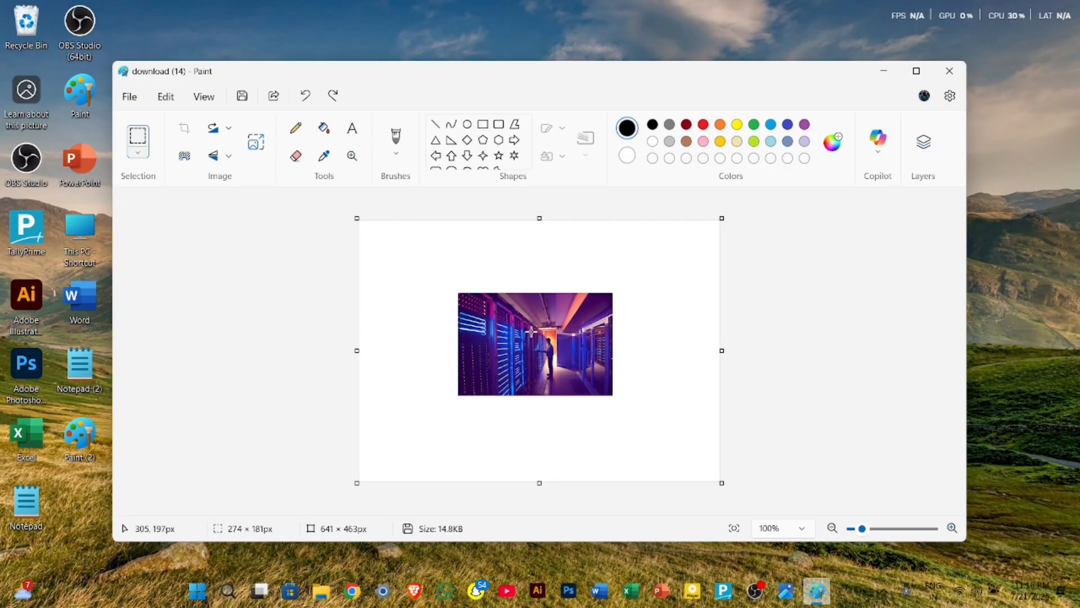
# Step: Remove the background in a rectangular selection of about 57 × 99 px around the standing person, then undo the removal
pyautogui.scroll(5, 531, 331)
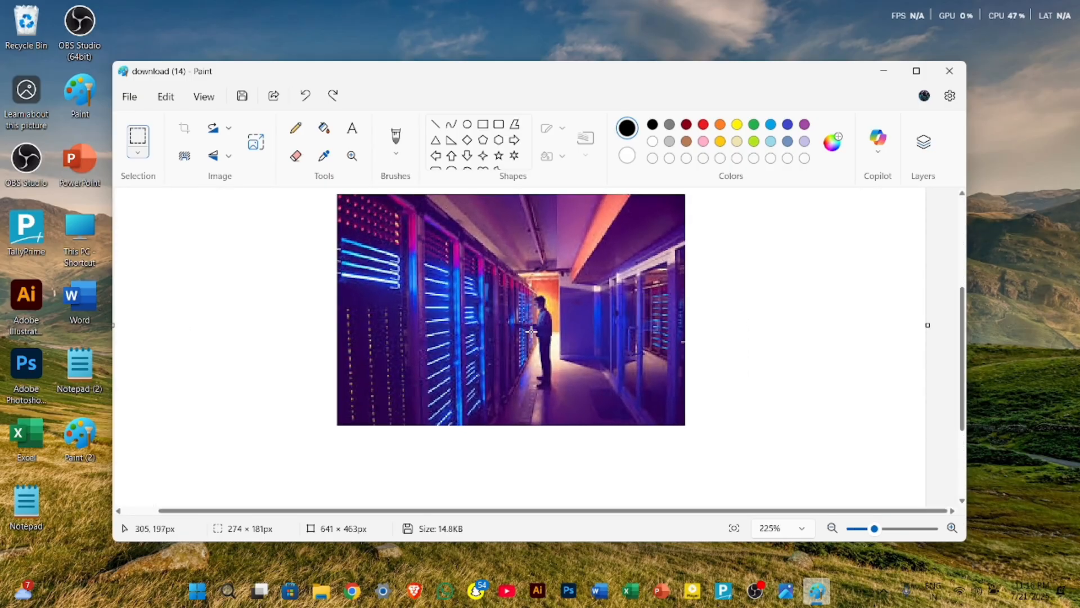
pyautogui.moveTo(508, 274); pyautogui.dragTo(580, 399)
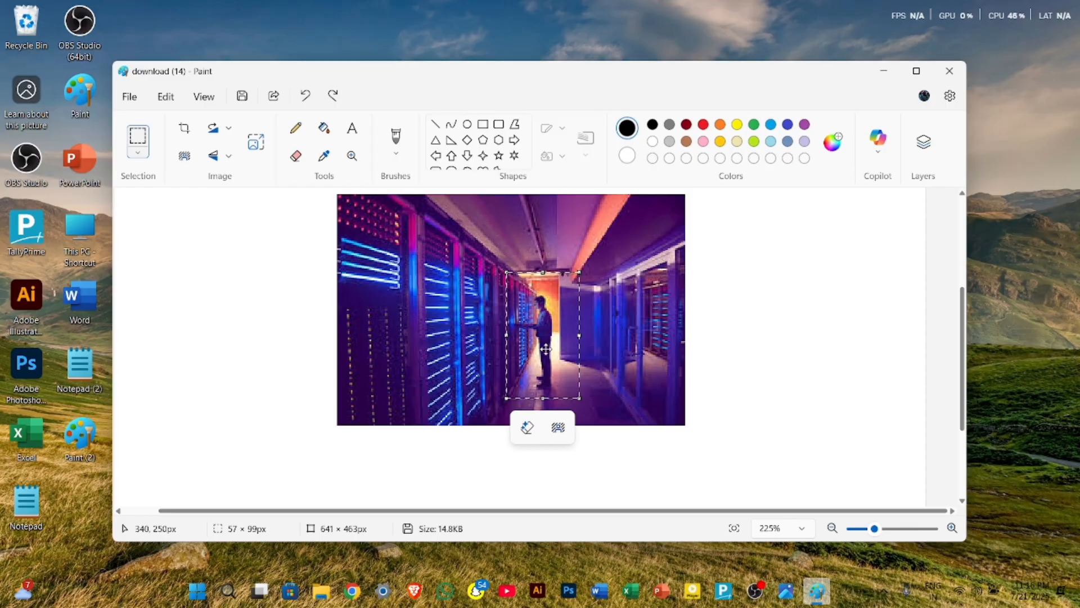
pyautogui.click(185, 156)
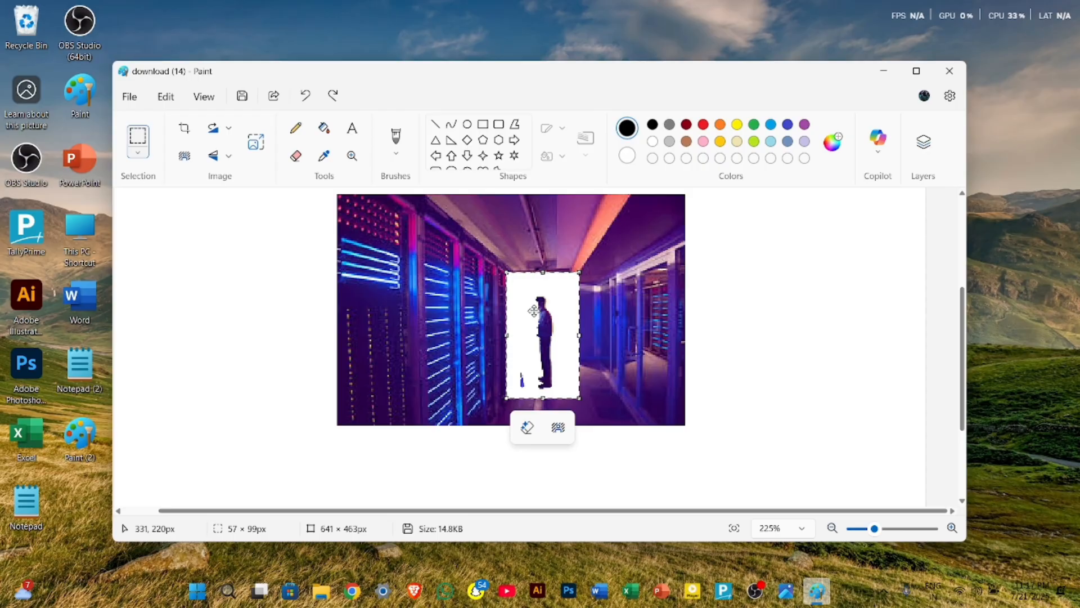
pyautogui.hotkey('ctrl', 'z')
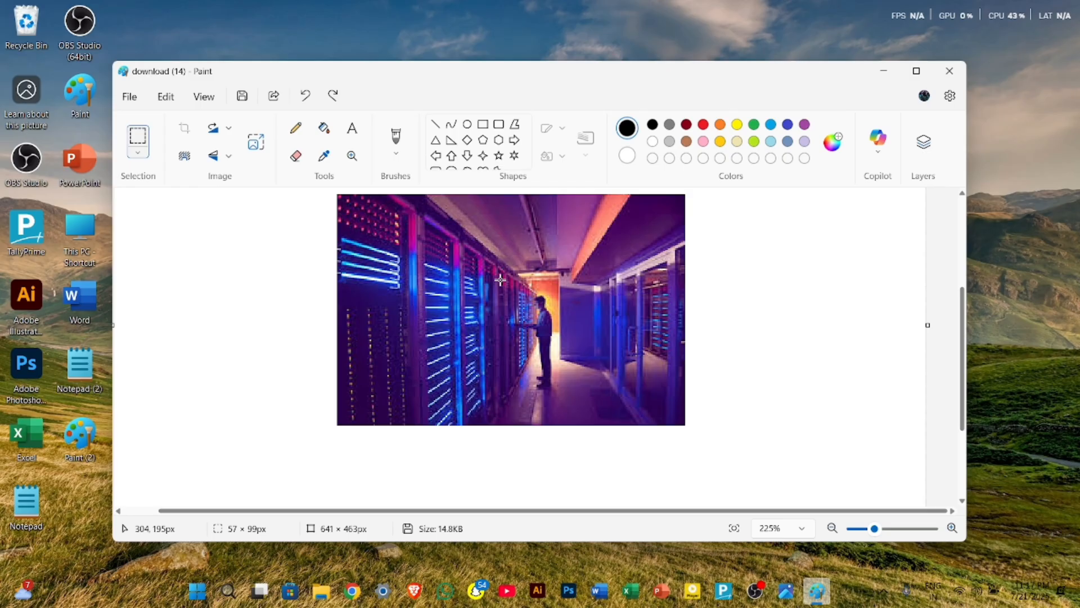
# Step: Rotate the whole image right by 90° and then back left by 90°
pyautogui.scroll(-2, 500, 279)
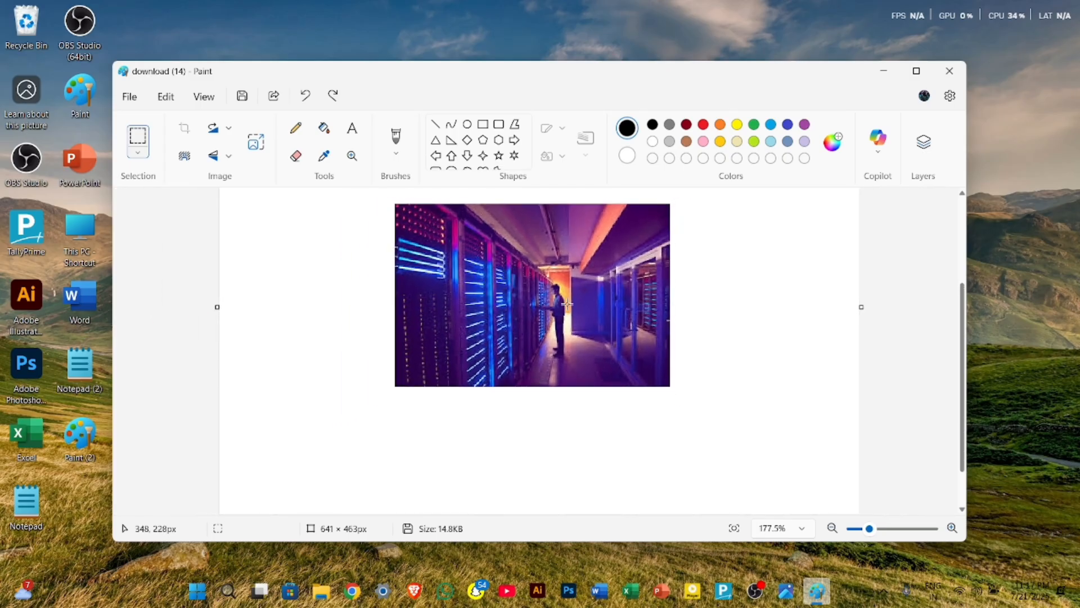
pyautogui.click(232, 131)
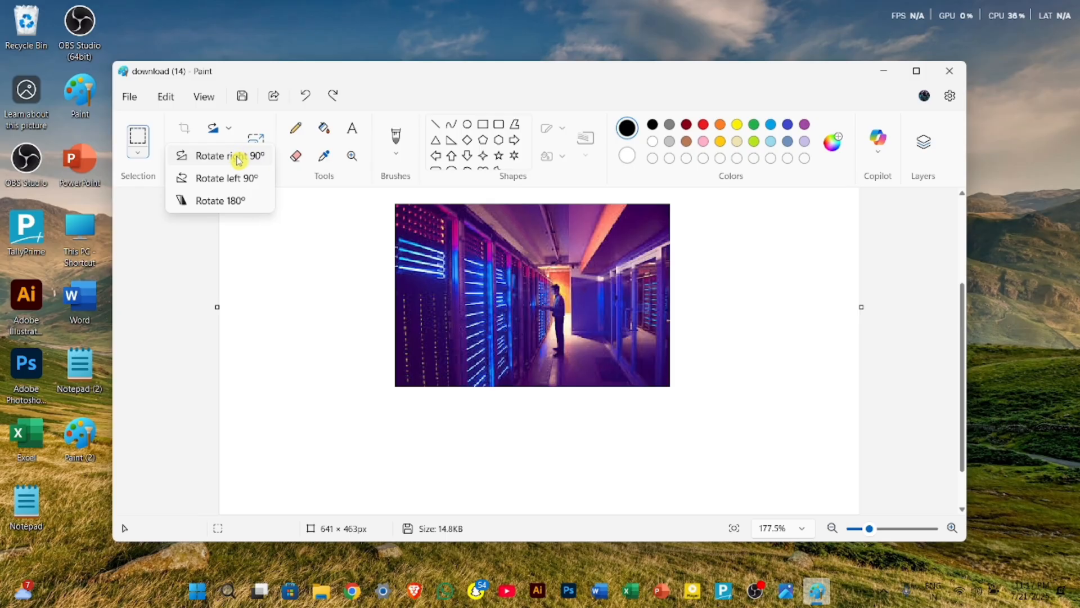
pyautogui.click(230, 156)
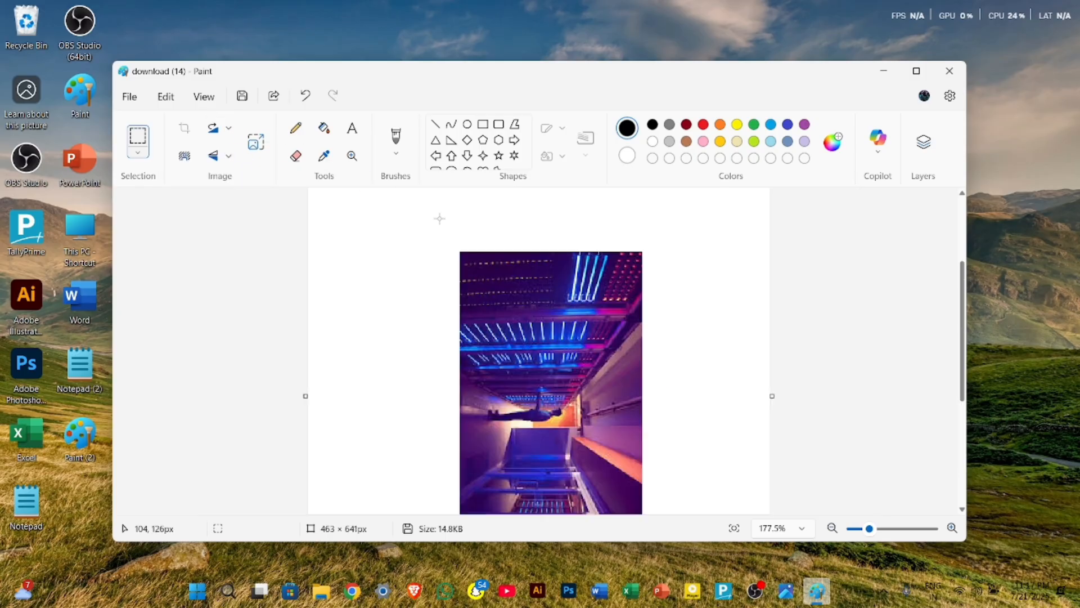
pyautogui.click(224, 133)
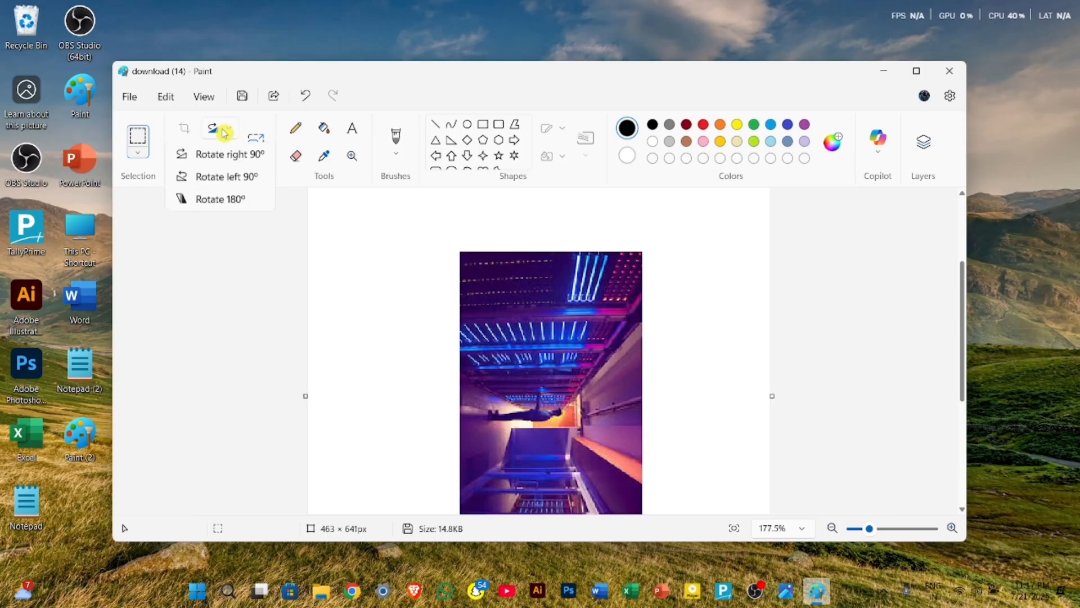
pyautogui.click(226, 179)
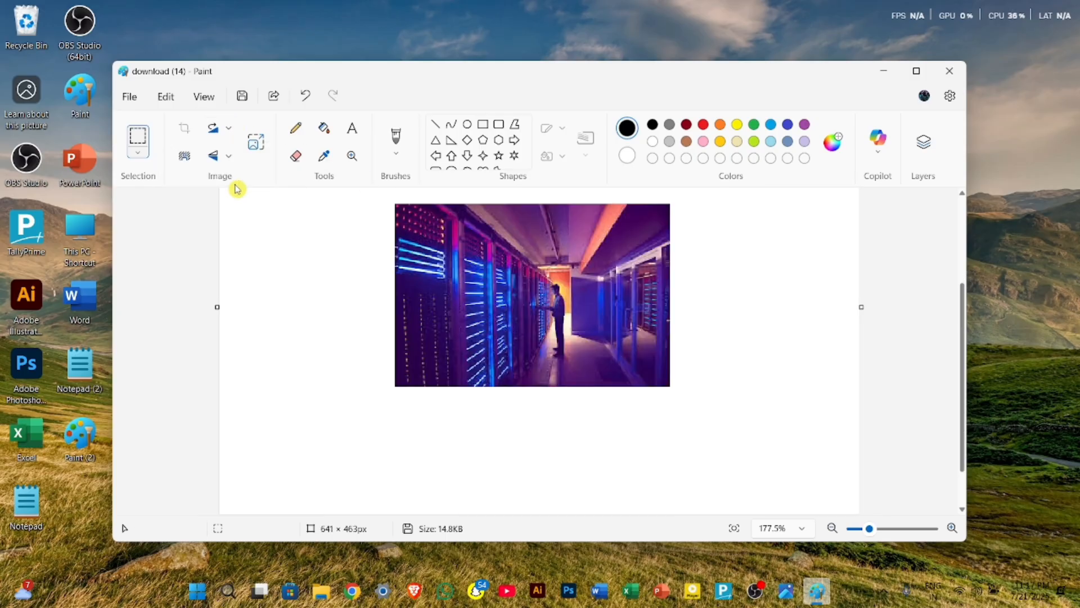
# Step: Rotate the whole image by 180°
pyautogui.click(225, 131)
pyautogui.click(238, 201)
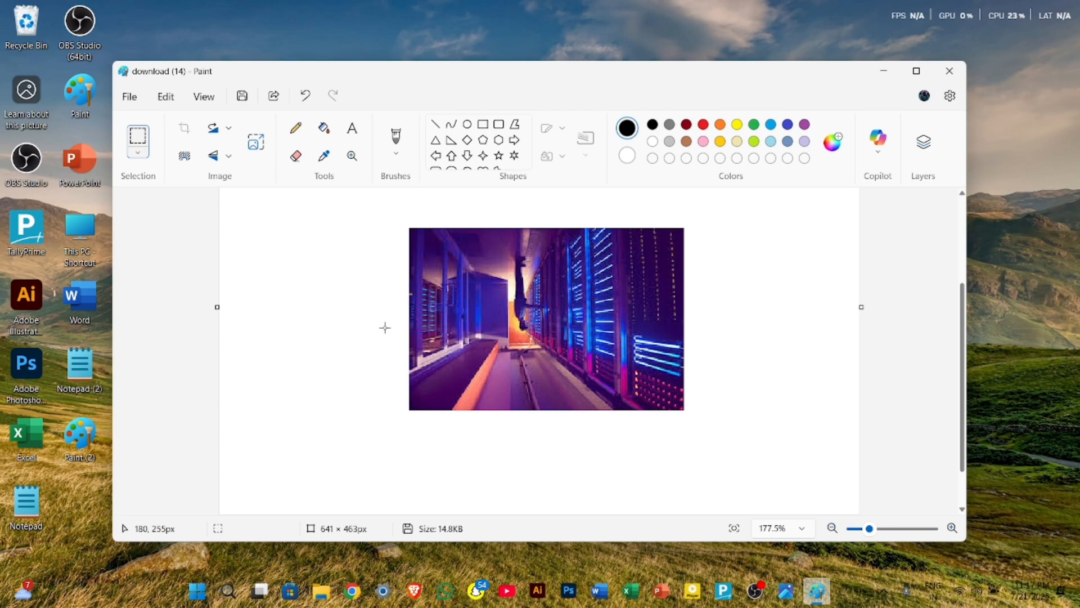
# Step: Flip the whole image vertically and flip it horizontally as well
pyautogui.click(233, 158)
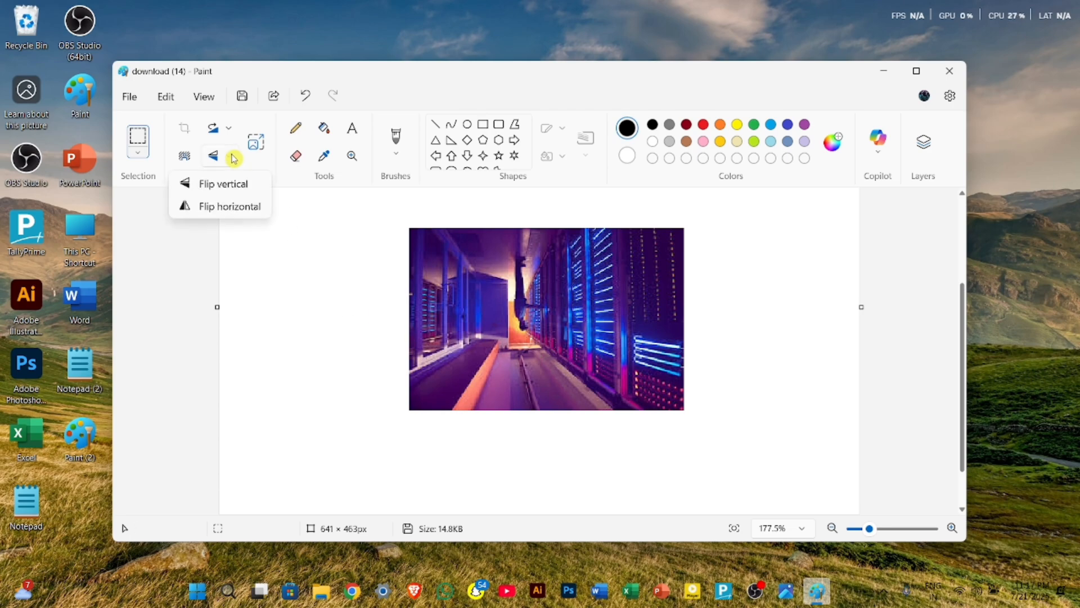
pyautogui.click(233, 190)
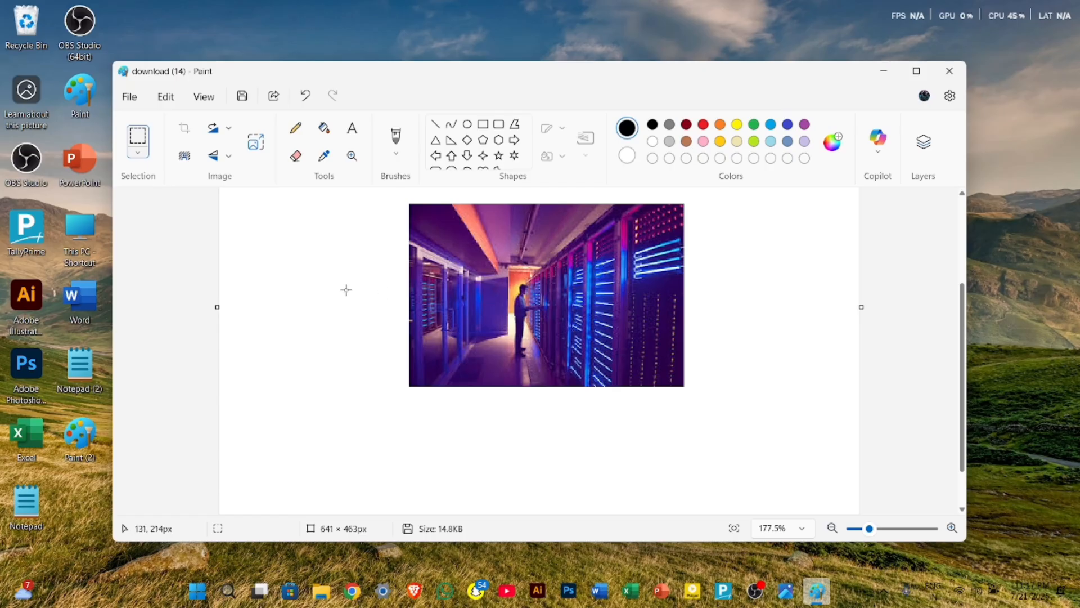
pyautogui.click(233, 162)
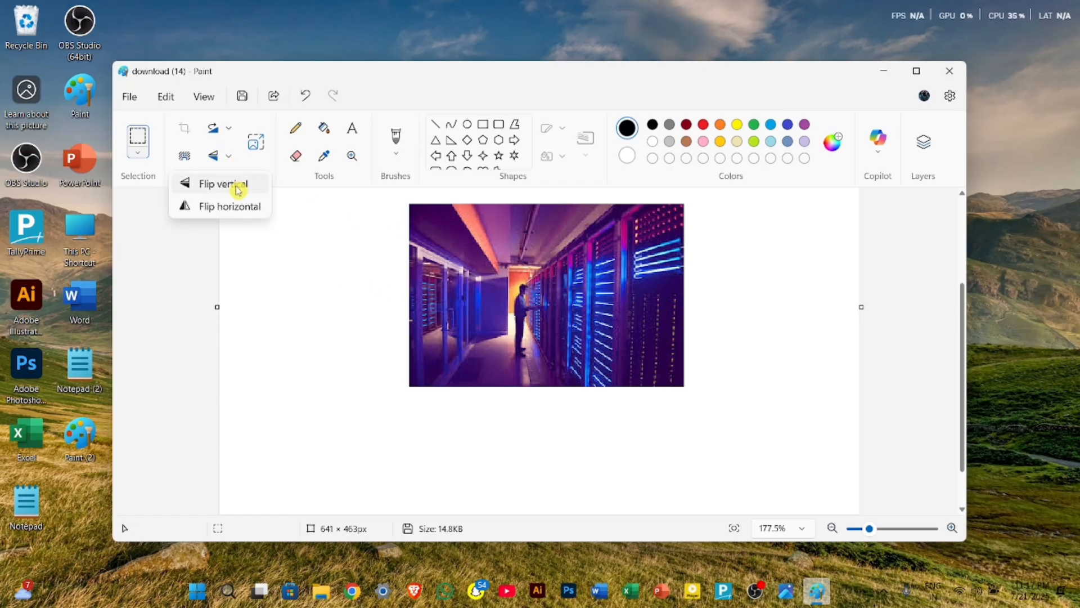
pyautogui.click(237, 207)
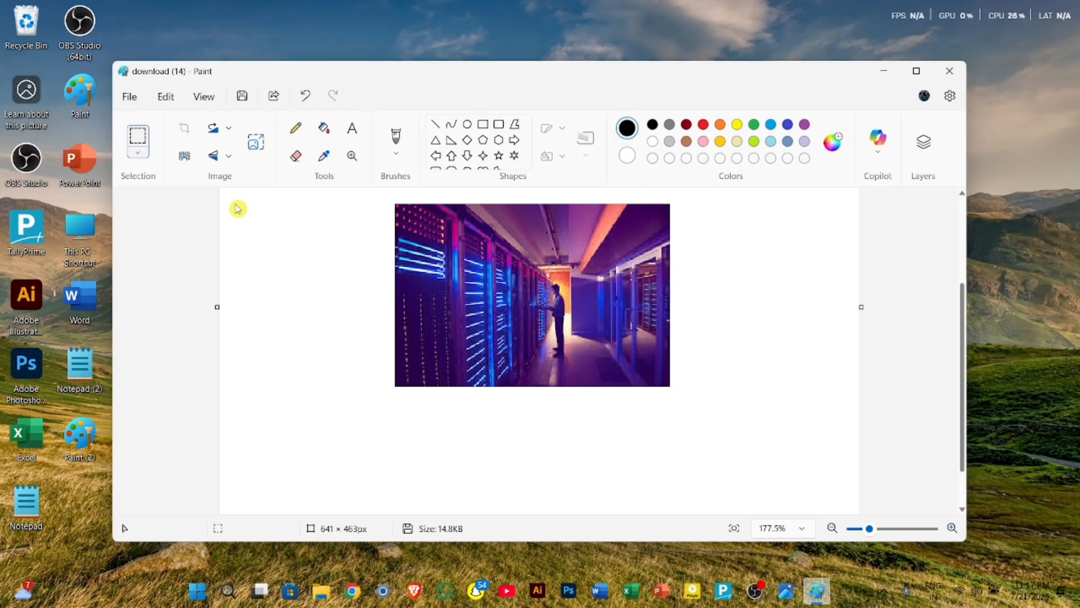
# Step: Repeat the vertical and horizontal flips of the whole image two more times, alternating between them
pyautogui.click(234, 161)
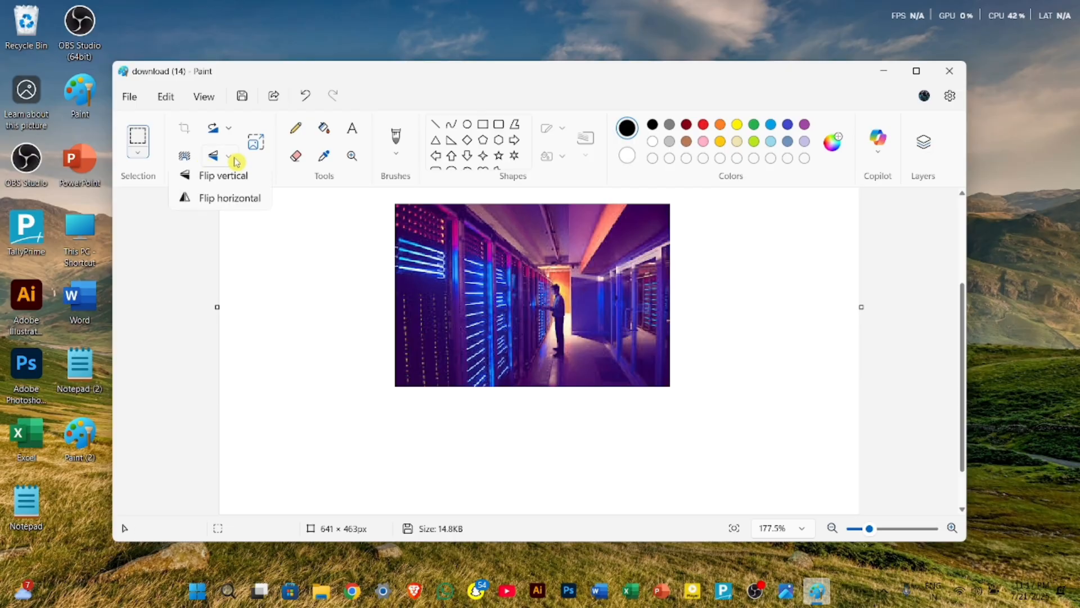
pyautogui.click(239, 178)
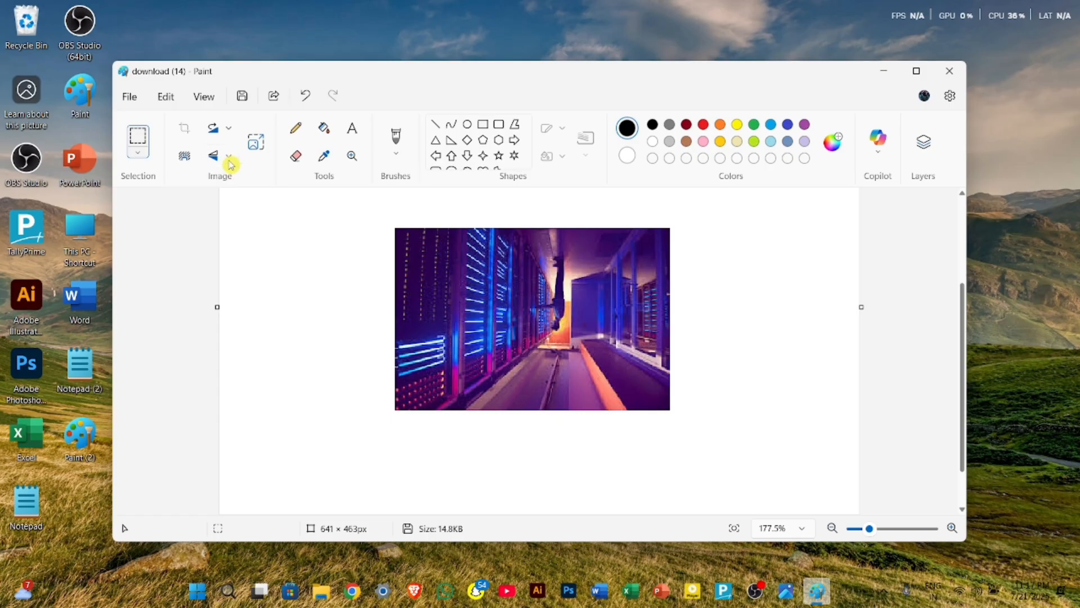
pyautogui.click(230, 160)
pyautogui.click(231, 207)
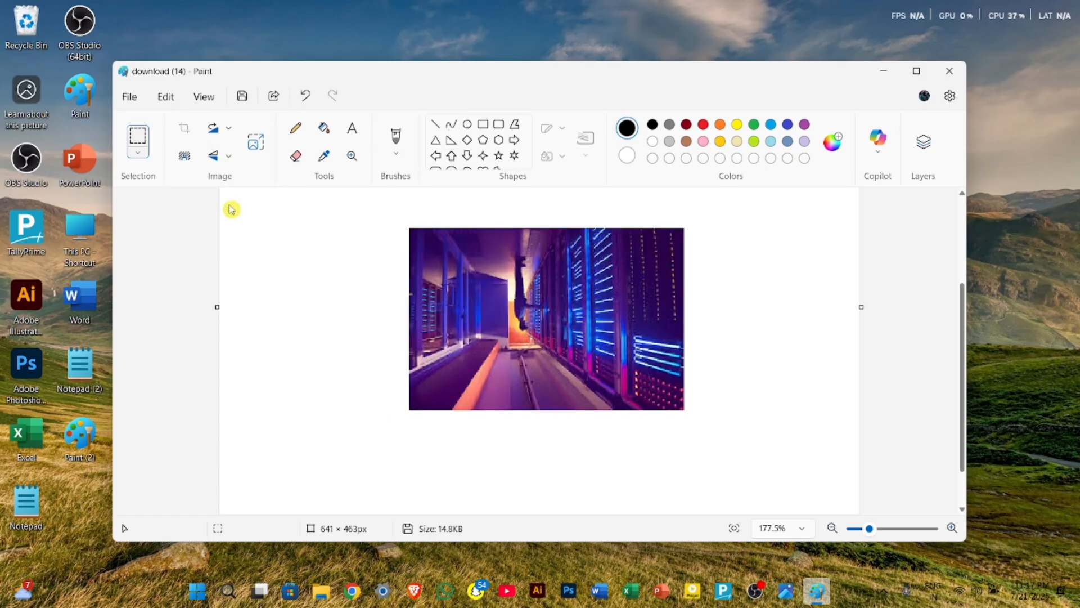
pyautogui.click(227, 156)
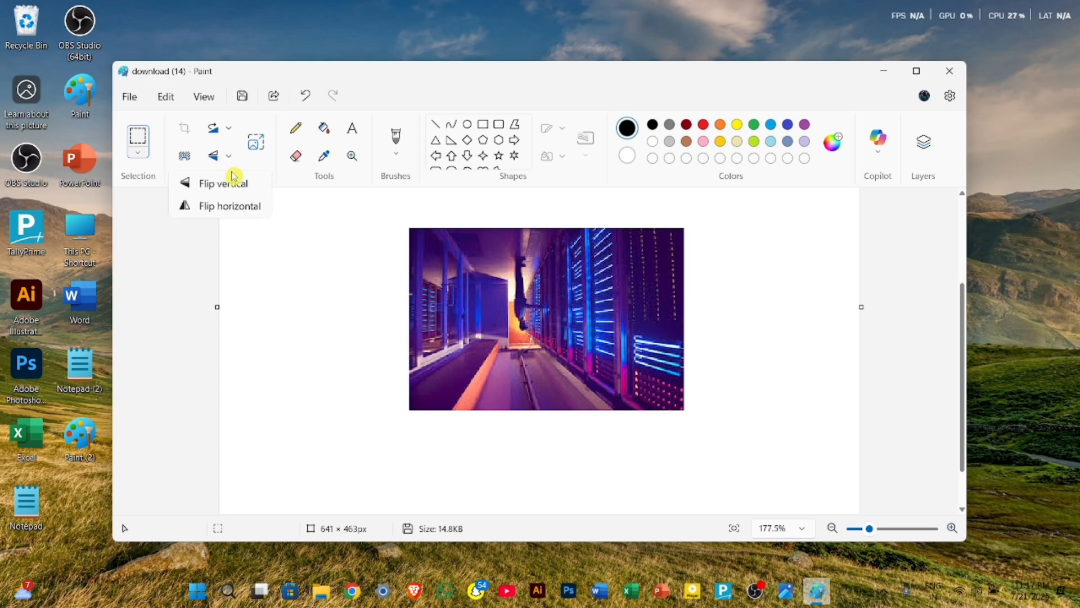
pyautogui.click(236, 184)
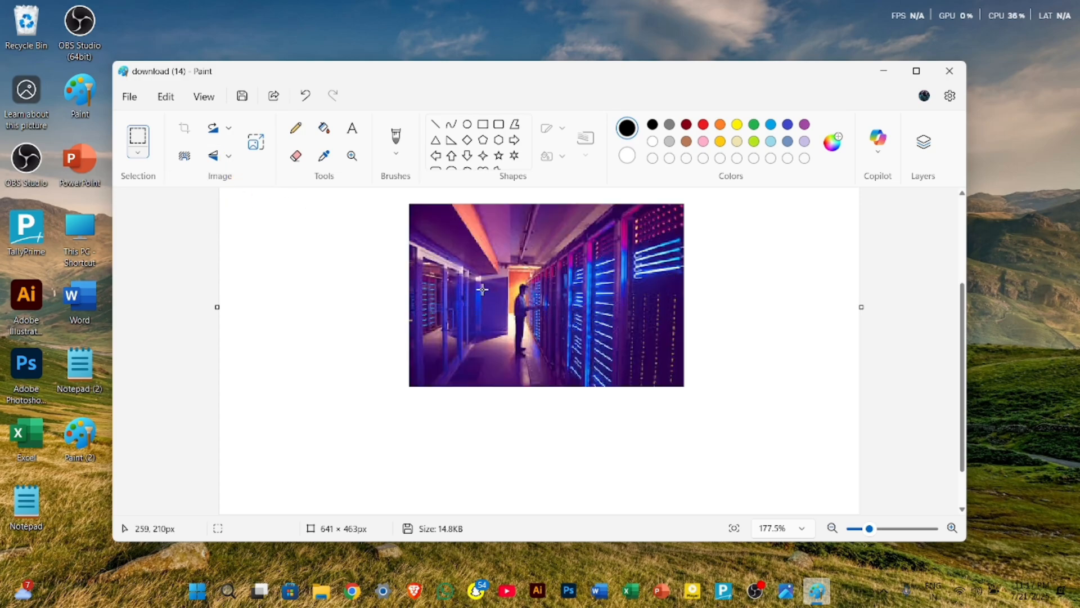
pyautogui.click(227, 161)
pyautogui.click(232, 208)
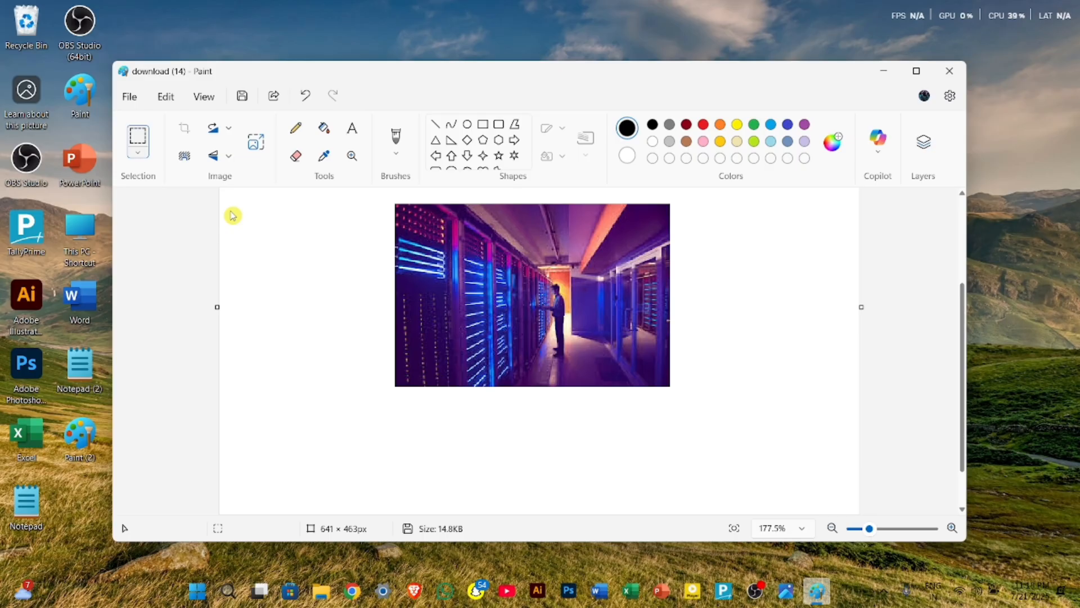
# Step: Resize the whole image to 400 percent, keeping the aspect ratio linked
pyautogui.click(228, 158)
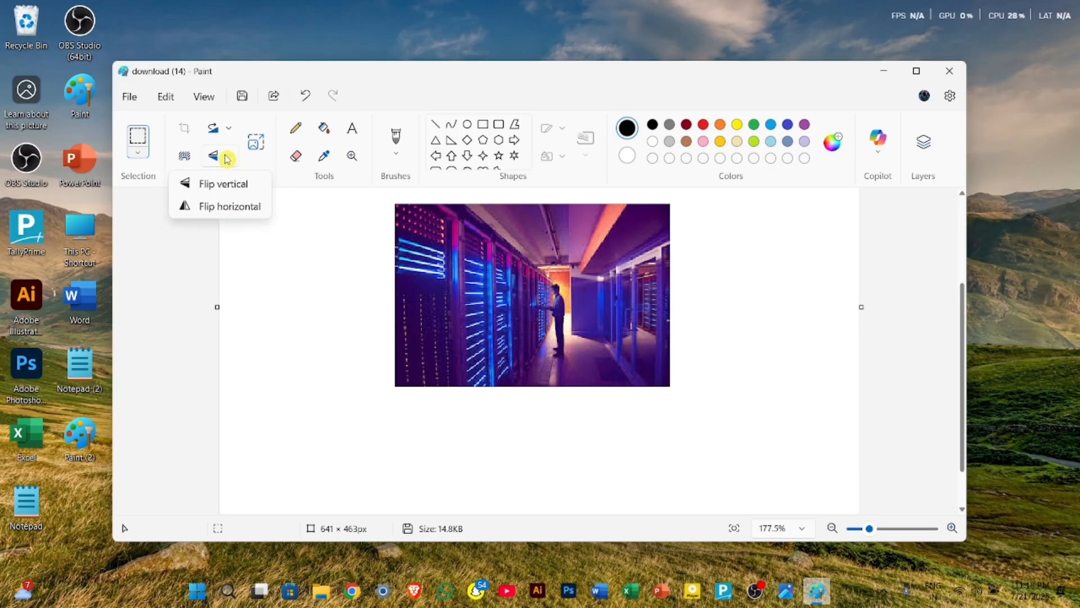
pyautogui.click(264, 148)
pyautogui.click(265, 148)
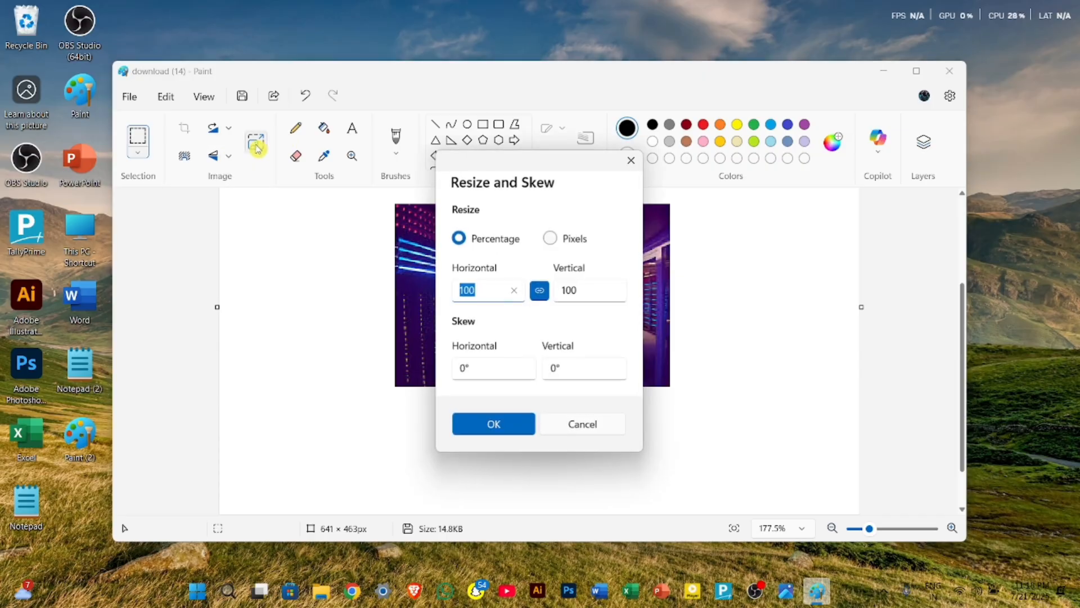
pyautogui.write('400')
pyautogui.press('Return')
# Step: Trim the white canvas around the picture so that the image is cropped to its edges at about 1088 × 718 px
pyautogui.moveTo(803, 193); pyautogui.dragTo(646, 298)
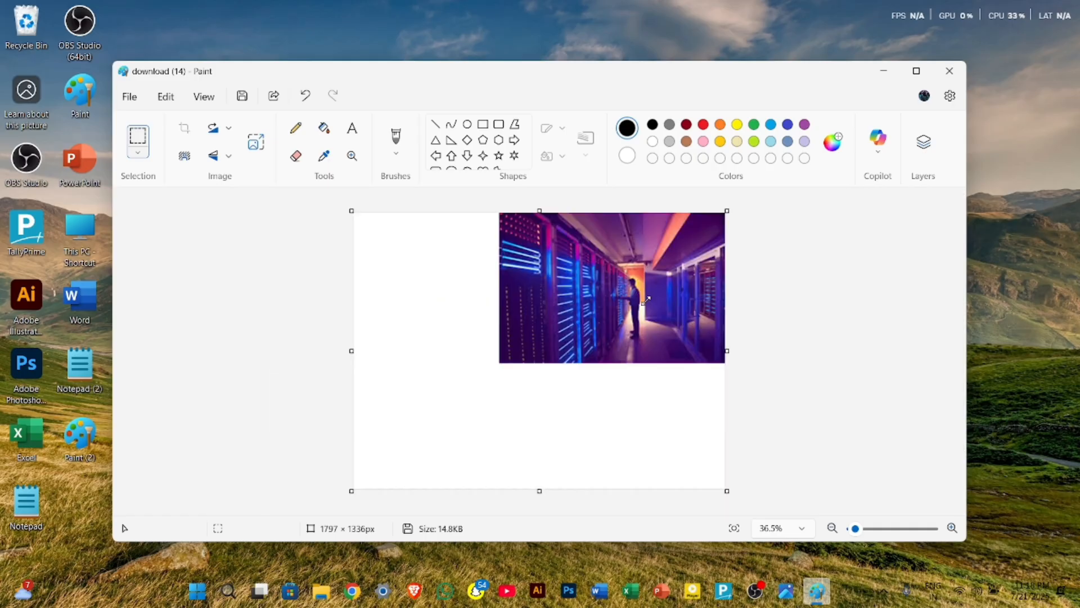
pyautogui.moveTo(348, 493); pyautogui.dragTo(504, 358)
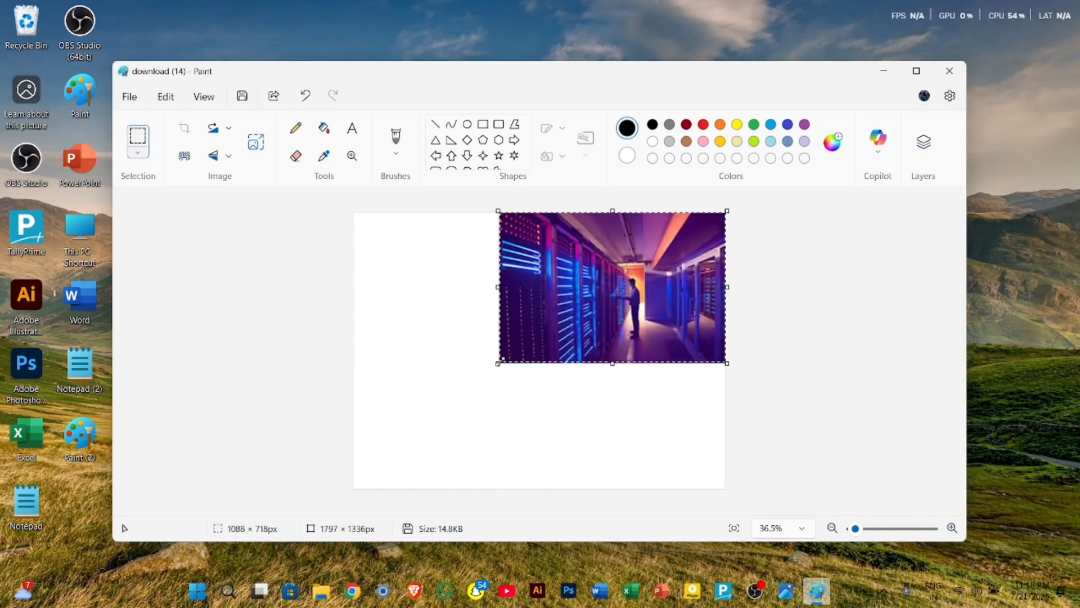
pyautogui.hotkey('ctrl', 'shift', 'x')
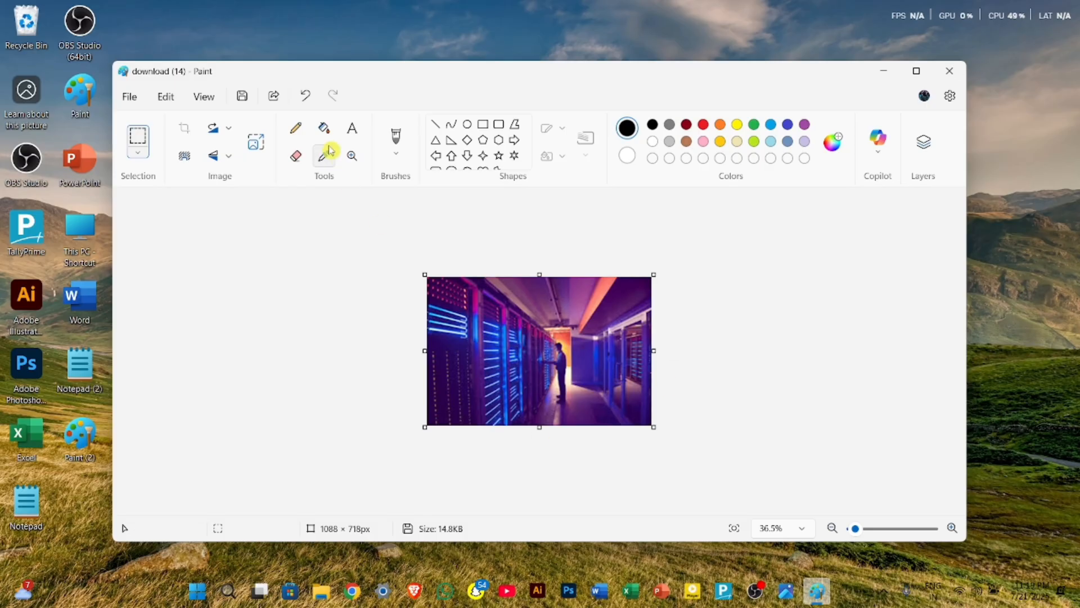
# Step: Enlarge the cropped image proportionally by percentage to 1632 × 1077 px
pyautogui.click(257, 143)
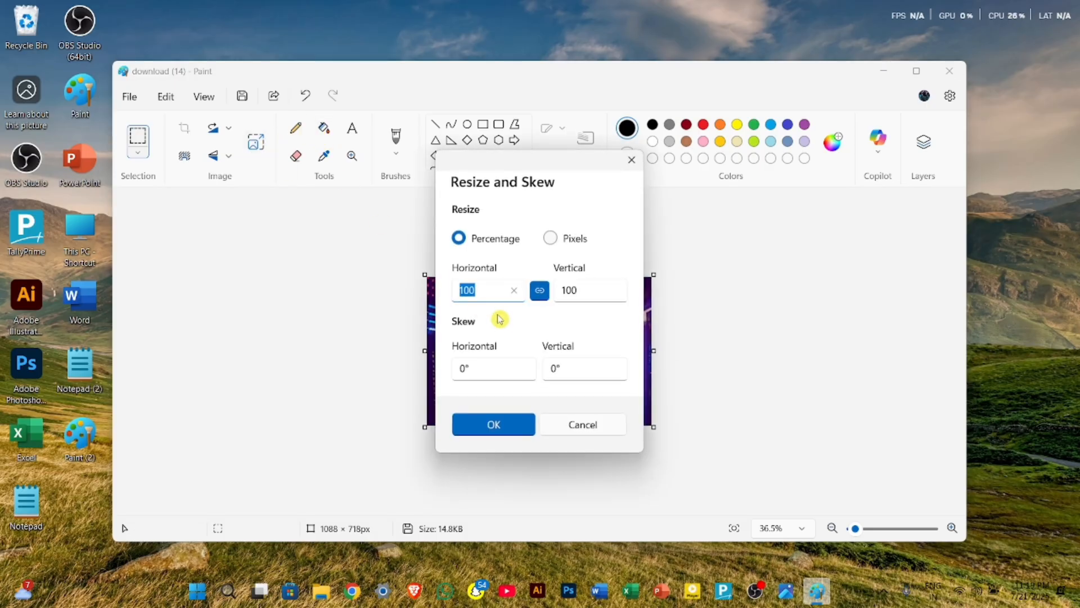
pyautogui.click(498, 287)
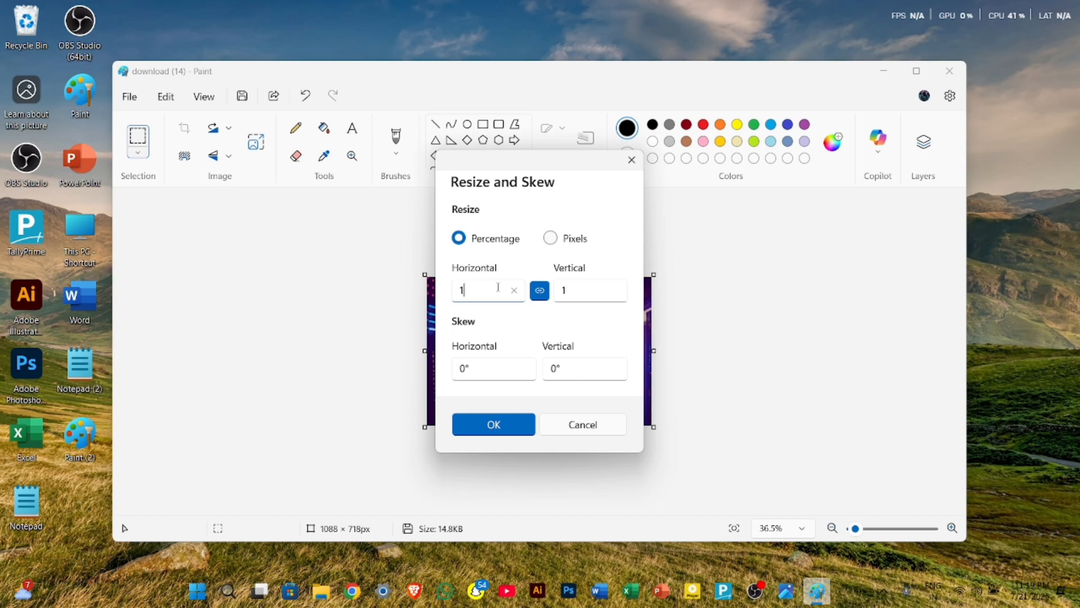
pyautogui.press('Return')
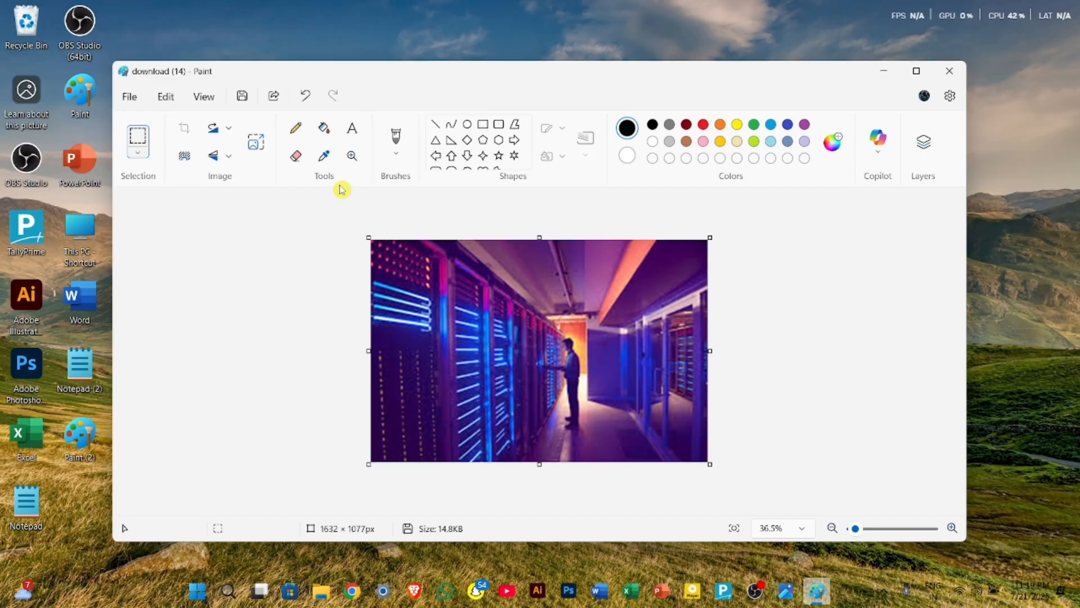
# Step: Start a new blank image and discard the unsaved changes to the current picture
pyautogui.click(131, 97)
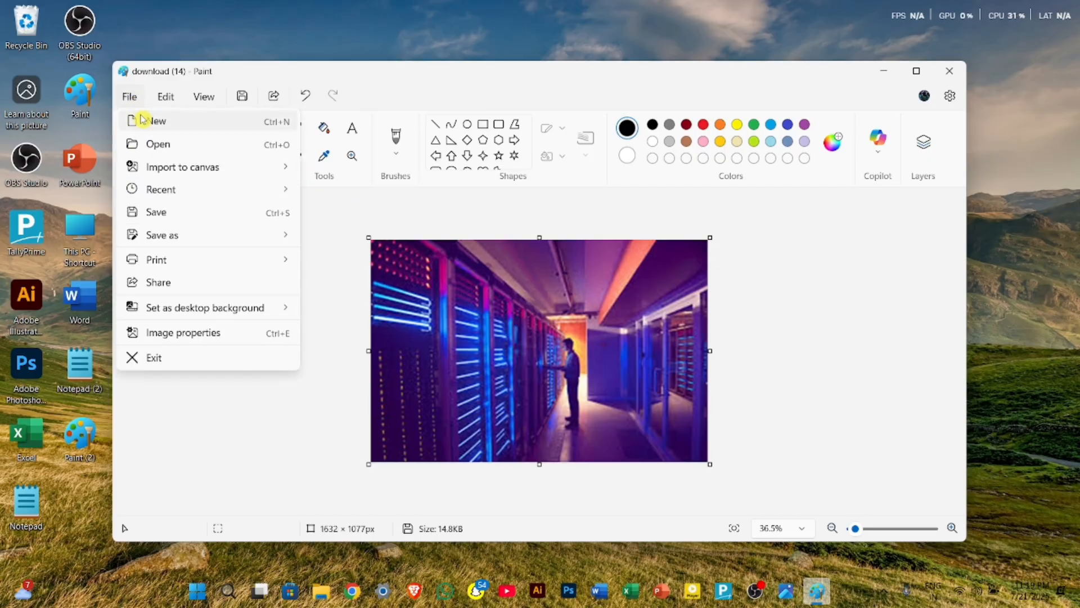
pyautogui.click(142, 119)
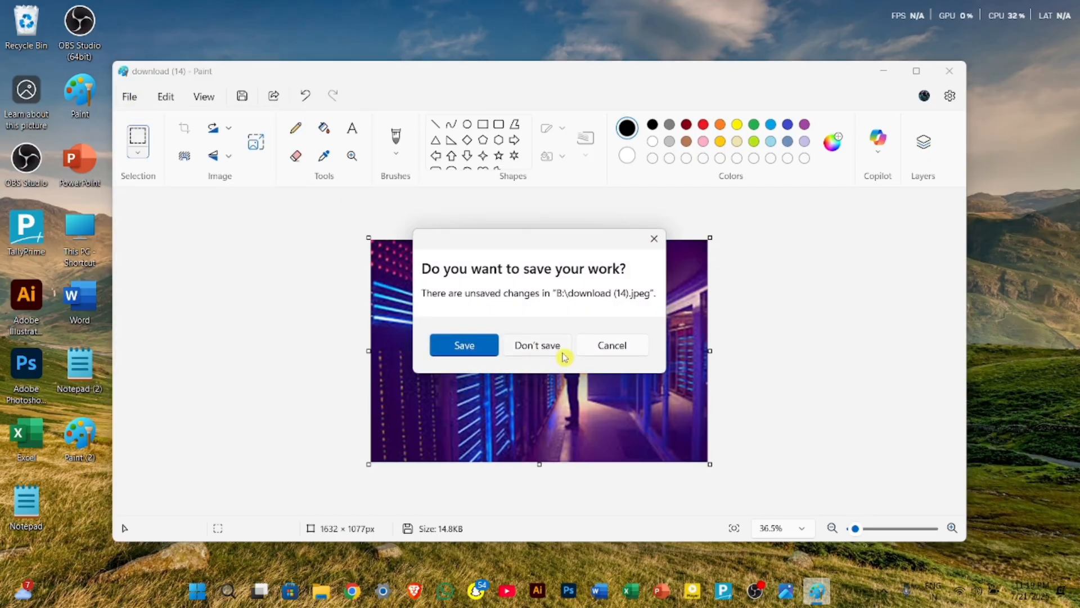
pyautogui.click(559, 354)
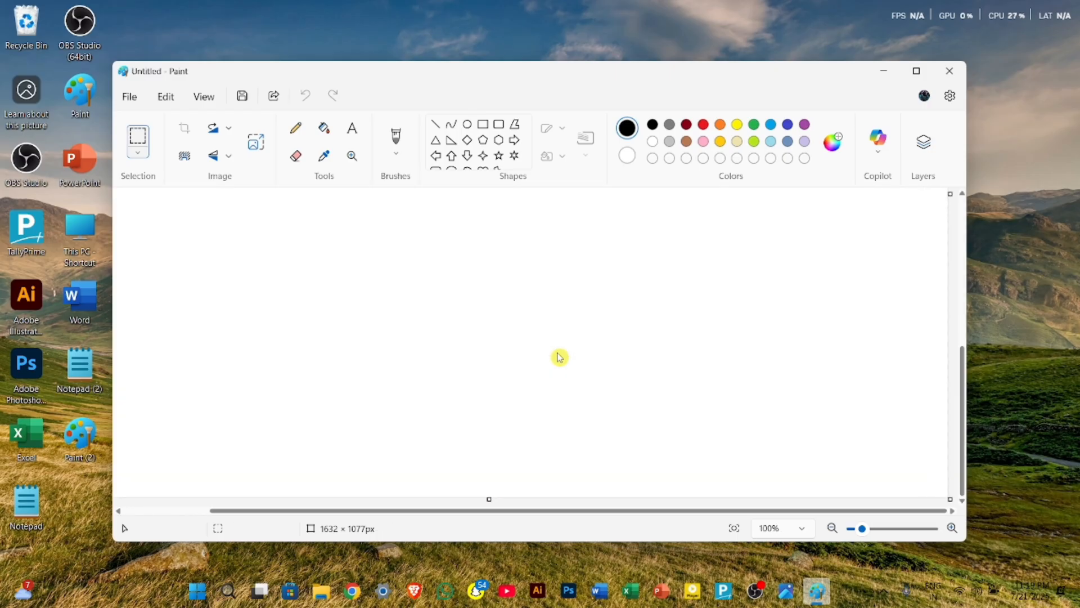
# Step: Handwrite a name on the canvas with the black Pencil in thin strokes, and write part of it again below in much thicker strokes
pyautogui.scroll(-4, 559, 357)
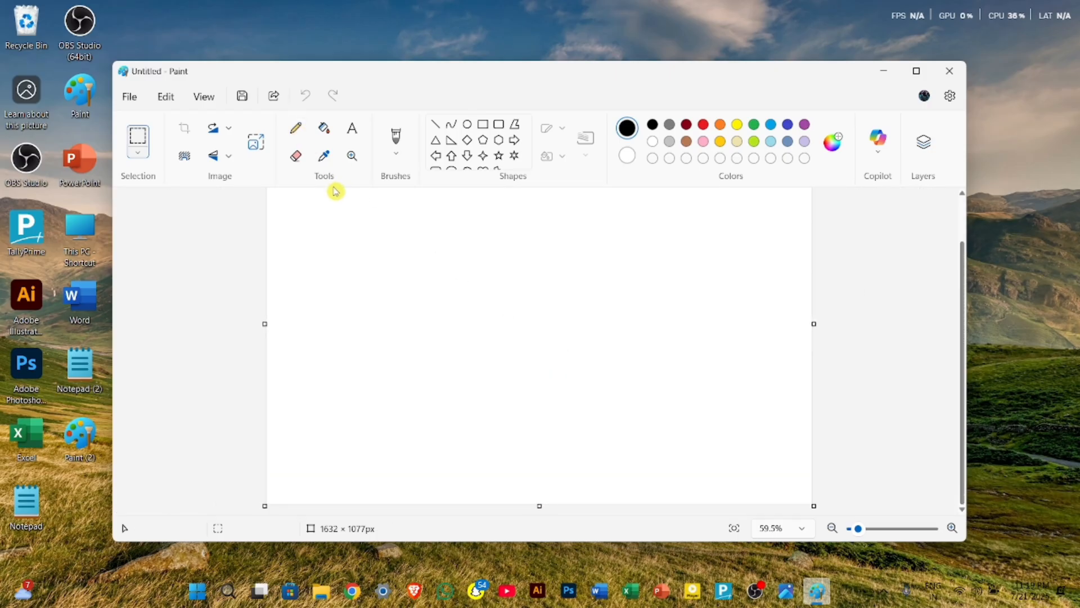
pyautogui.click(296, 131)
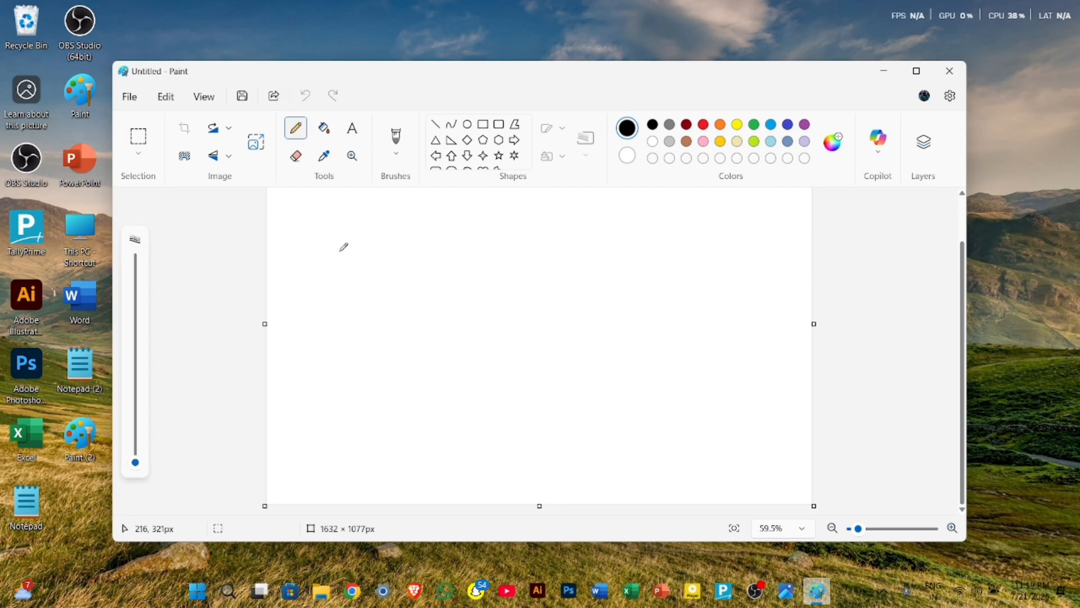
pyautogui.moveTo(341, 249)
pyautogui.mouseDown()
pyautogui.moveTo(373, 336)
pyautogui.moveTo(335, 292)
pyautogui.moveTo(393, 266)
pyautogui.moveTo(392, 244)
pyautogui.moveTo(399, 321)
pyautogui.moveTo(417, 209)
pyautogui.moveTo(406, 247)
pyautogui.moveTo(456, 262)
pyautogui.moveTo(463, 376)
pyautogui.mouseUp()
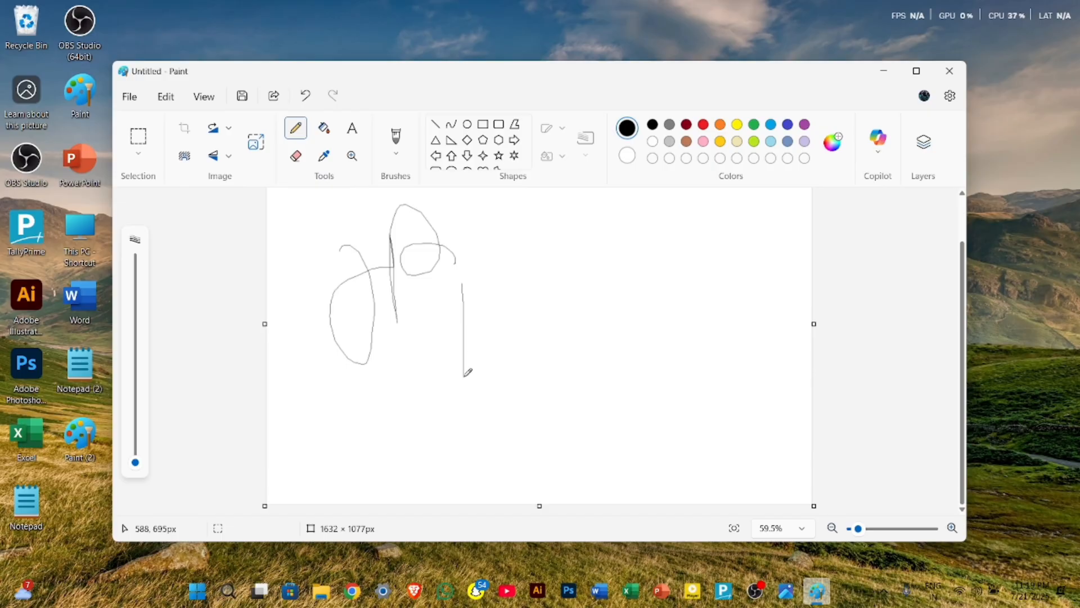
pyautogui.moveTo(500, 290)
pyautogui.mouseDown()
pyautogui.moveTo(512, 357)
pyautogui.moveTo(524, 361)
pyautogui.moveTo(529, 330)
pyautogui.moveTo(536, 367)
pyautogui.moveTo(553, 330)
pyautogui.moveTo(569, 373)
pyautogui.moveTo(590, 317)
pyautogui.moveTo(566, 425)
pyautogui.moveTo(601, 311)
pyautogui.moveTo(621, 312)
pyautogui.moveTo(648, 342)
pyautogui.moveTo(646, 310)
pyautogui.moveTo(672, 308)
pyautogui.mouseUp()
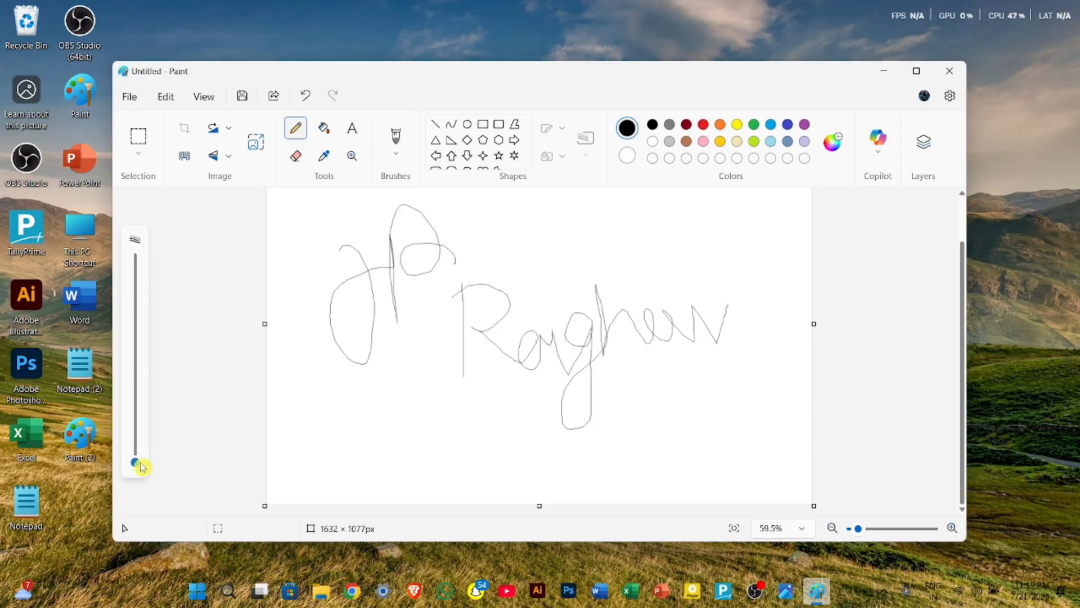
pyautogui.moveTo(138, 465); pyautogui.dragTo(135, 408)
pyautogui.moveTo(327, 392)
pyautogui.mouseDown()
pyautogui.moveTo(332, 470)
pyautogui.moveTo(323, 441)
pyautogui.moveTo(353, 353)
pyautogui.moveTo(321, 404)
pyautogui.moveTo(413, 417)
pyautogui.moveTo(388, 403)
pyautogui.moveTo(458, 370)
pyautogui.moveTo(507, 408)
pyautogui.moveTo(464, 367)
pyautogui.moveTo(509, 357)
pyautogui.moveTo(509, 471)
pyautogui.moveTo(539, 321)
pyautogui.moveTo(537, 394)
pyautogui.moveTo(552, 361)
pyautogui.moveTo(625, 398)
pyautogui.moveTo(649, 385)
pyautogui.mouseUp()
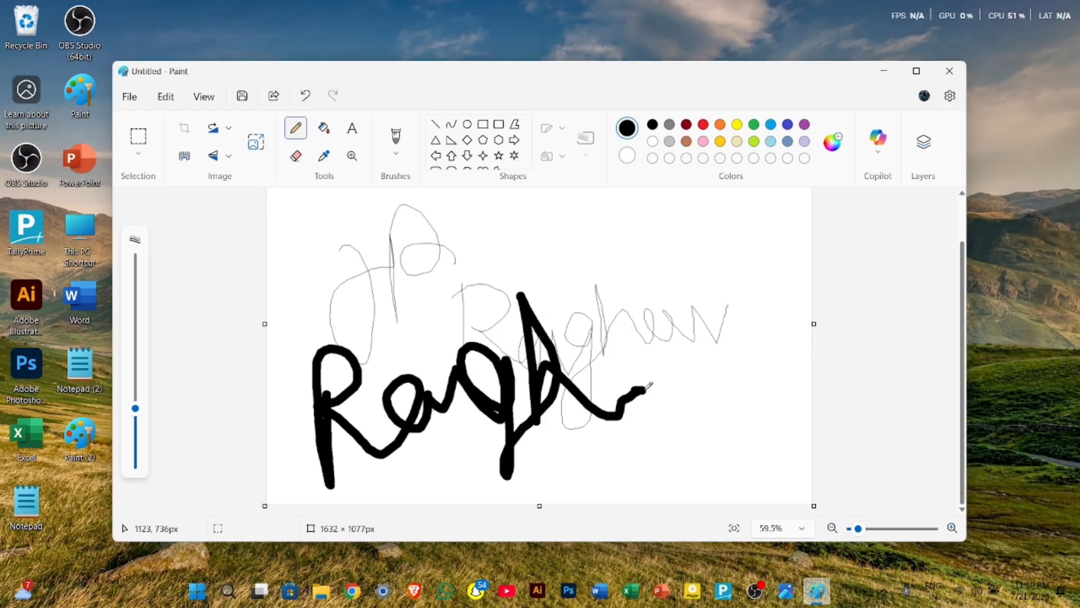
# Step: Erase the handwriting with the Eraser, starting at a small size and enlarging the eraser to clear the rest
pyautogui.click(297, 160)
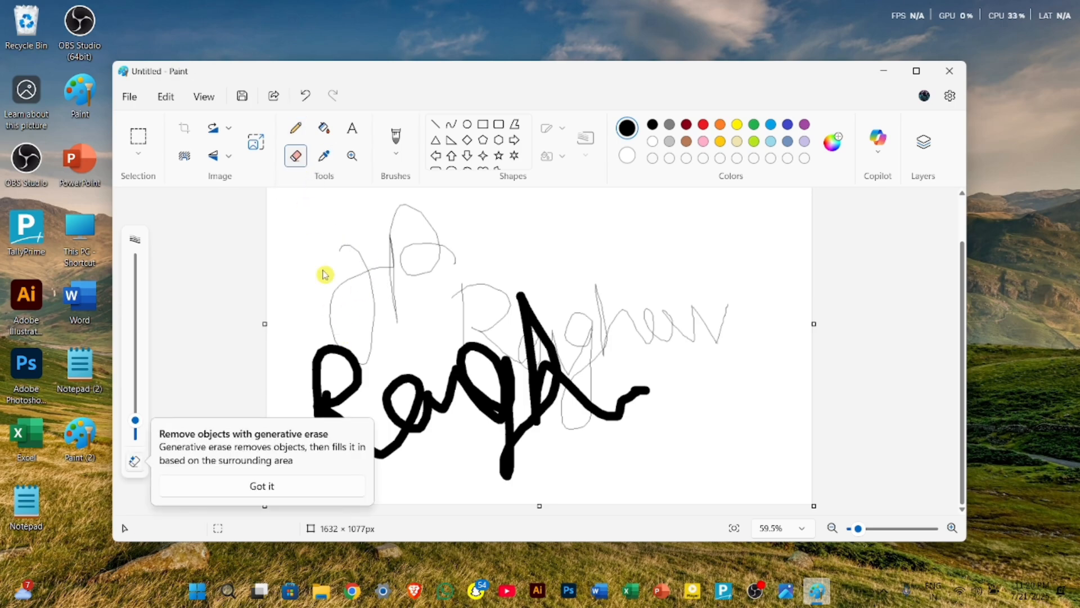
pyautogui.click(365, 344)
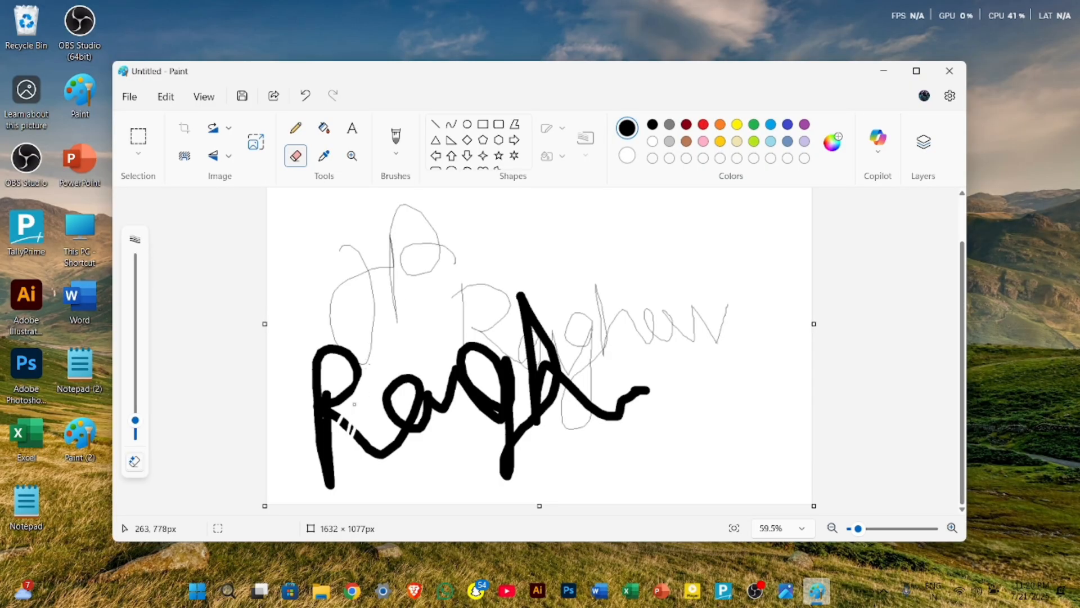
pyautogui.moveTo(355, 404)
pyautogui.mouseDown()
pyautogui.moveTo(311, 460)
pyautogui.moveTo(360, 326)
pyautogui.moveTo(328, 373)
pyautogui.mouseUp()
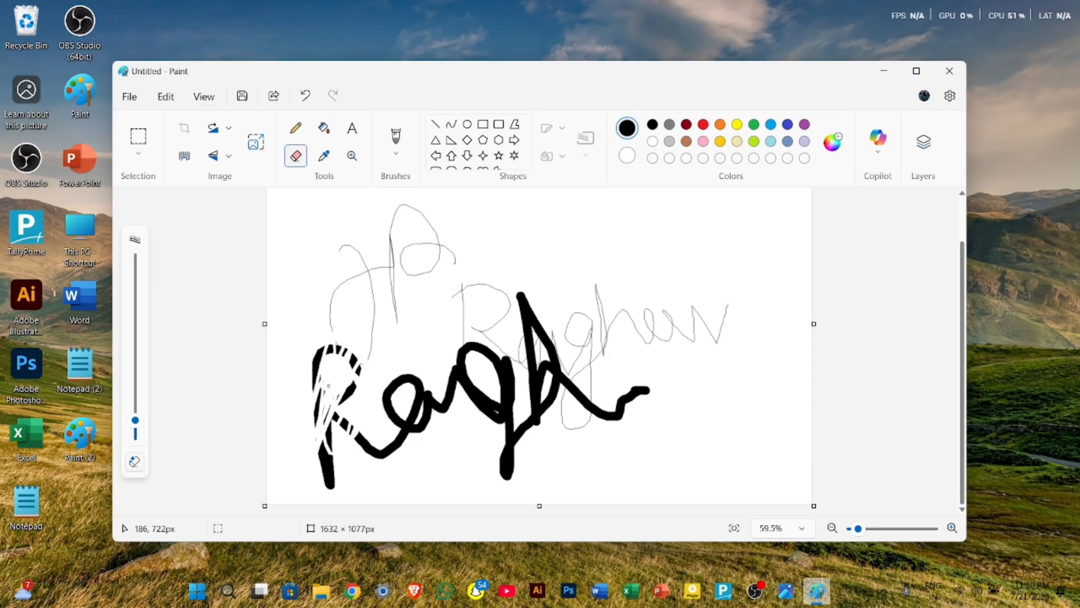
pyautogui.moveTo(135, 421); pyautogui.dragTo(152, 341)
pyautogui.moveTo(523, 348)
pyautogui.mouseDown()
pyautogui.moveTo(425, 268)
pyautogui.moveTo(335, 380)
pyautogui.moveTo(431, 291)
pyautogui.moveTo(406, 316)
pyautogui.moveTo(441, 235)
pyautogui.moveTo(401, 223)
pyautogui.moveTo(421, 302)
pyautogui.moveTo(355, 329)
pyautogui.moveTo(314, 392)
pyautogui.moveTo(329, 443)
pyautogui.moveTo(389, 436)
pyautogui.moveTo(459, 383)
pyautogui.moveTo(451, 410)
pyautogui.moveTo(479, 285)
pyautogui.moveTo(446, 268)
pyautogui.moveTo(630, 232)
pyautogui.moveTo(459, 452)
pyautogui.moveTo(488, 484)
pyautogui.moveTo(592, 417)
pyautogui.moveTo(666, 415)
pyautogui.moveTo(589, 411)
pyautogui.mouseUp()
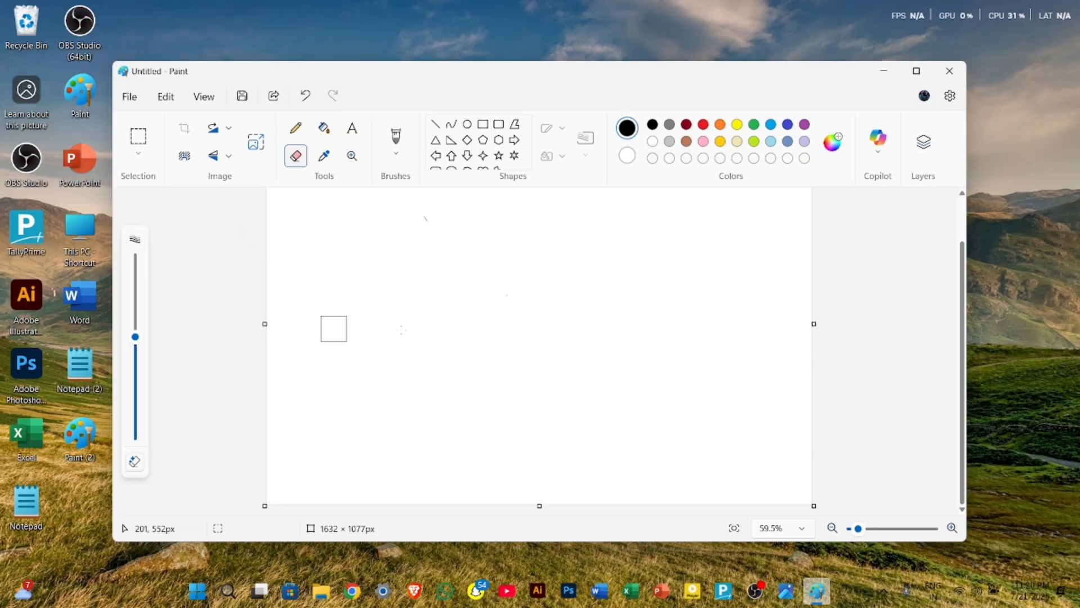
# Step: Draw a black-outlined rectangle of about 445 × 328 px near the canvas's middle and fill it with red
pyautogui.click(484, 125)
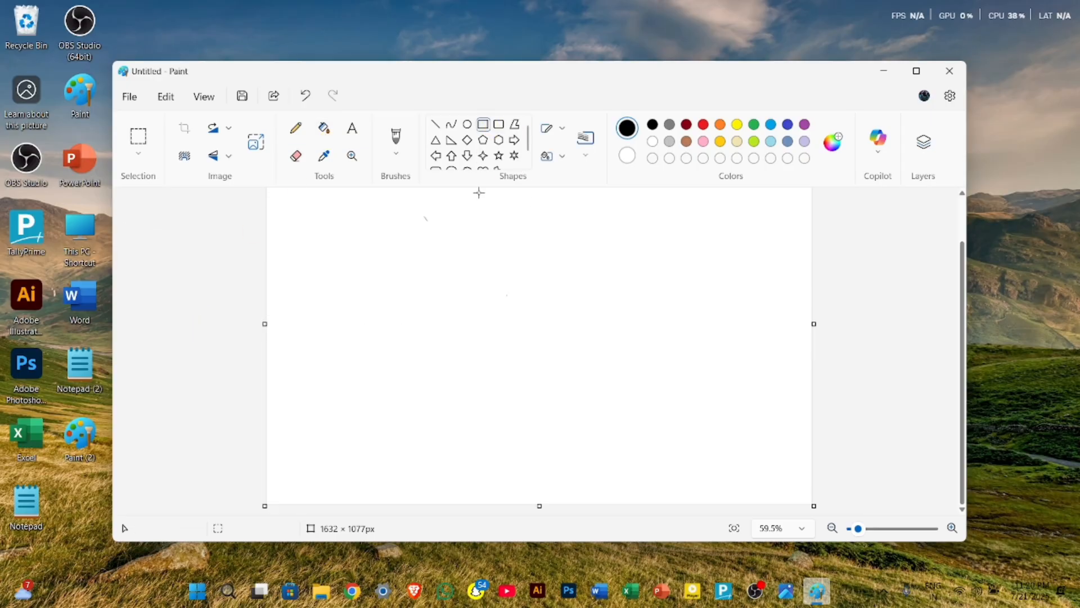
pyautogui.moveTo(444, 257); pyautogui.dragTo(593, 368)
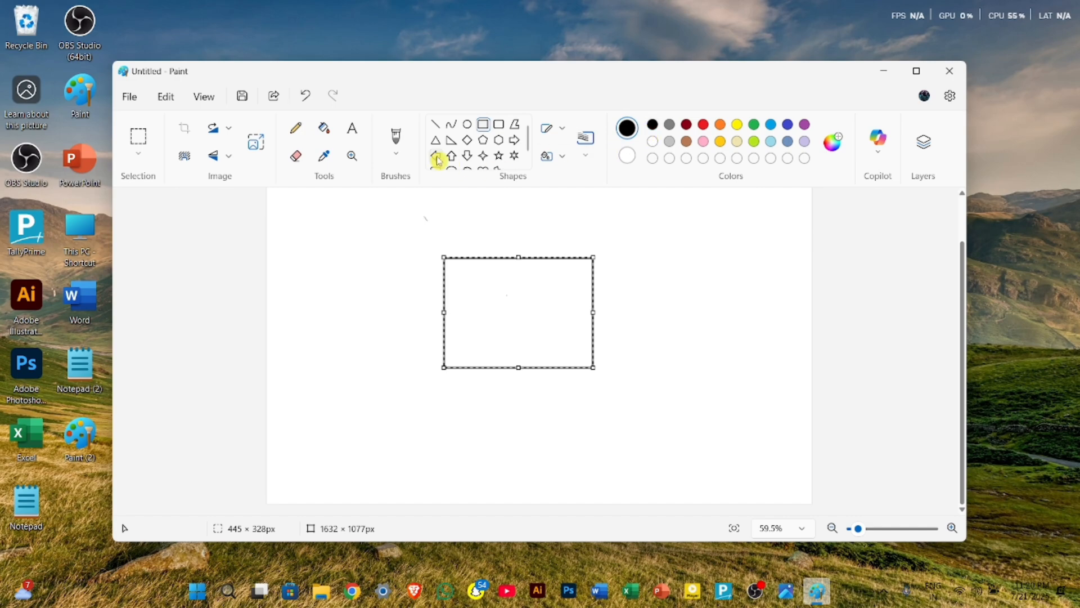
pyautogui.click(324, 129)
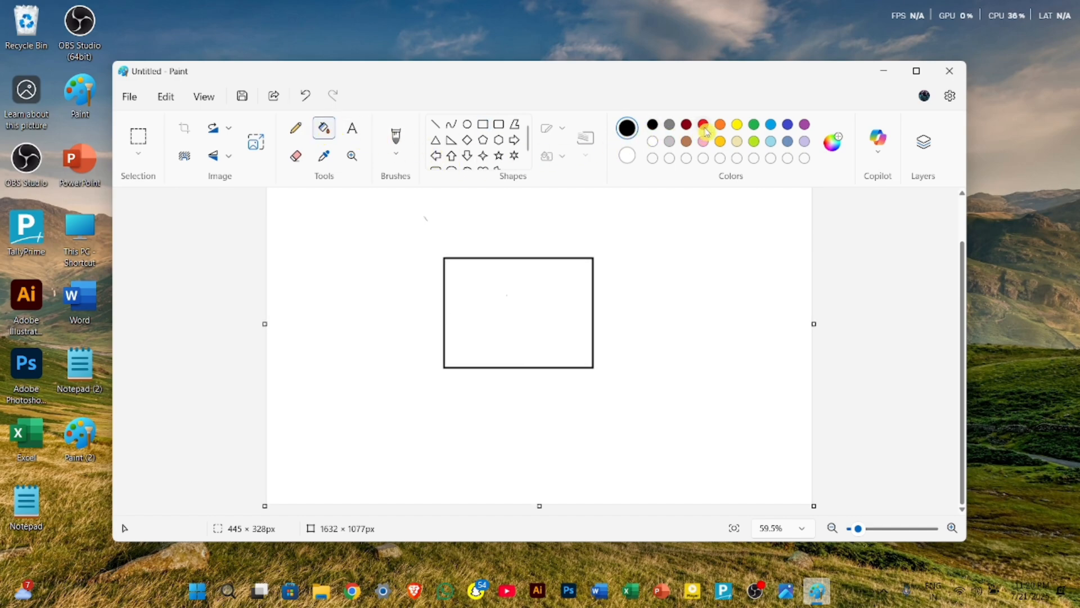
pyautogui.click(703, 125)
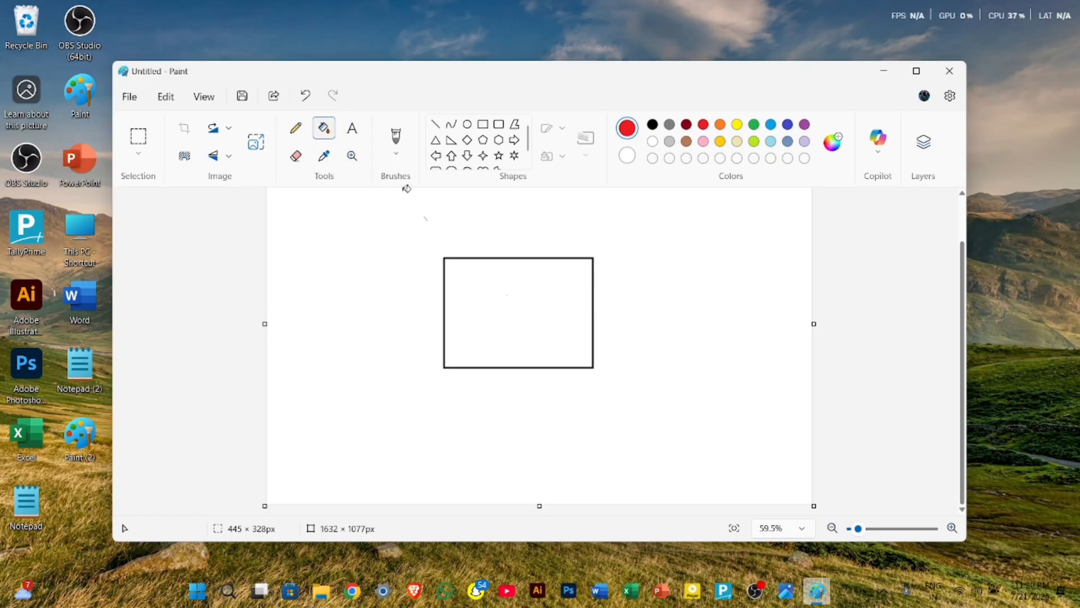
pyautogui.click(530, 294)
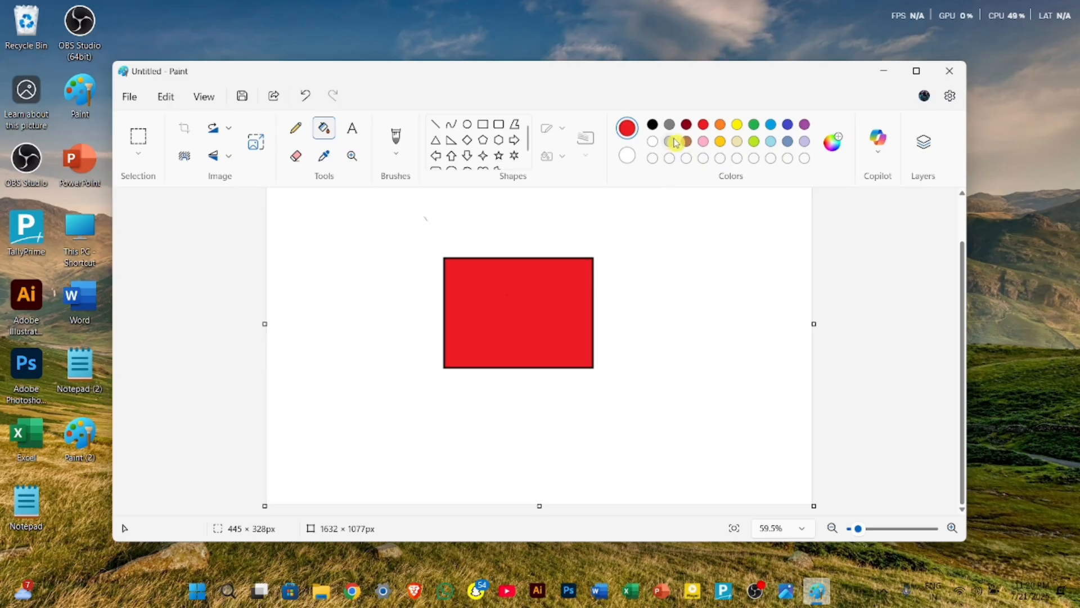
# Step: Refill the rectangle with dark red and activate the Color picker
pyautogui.click(686, 129)
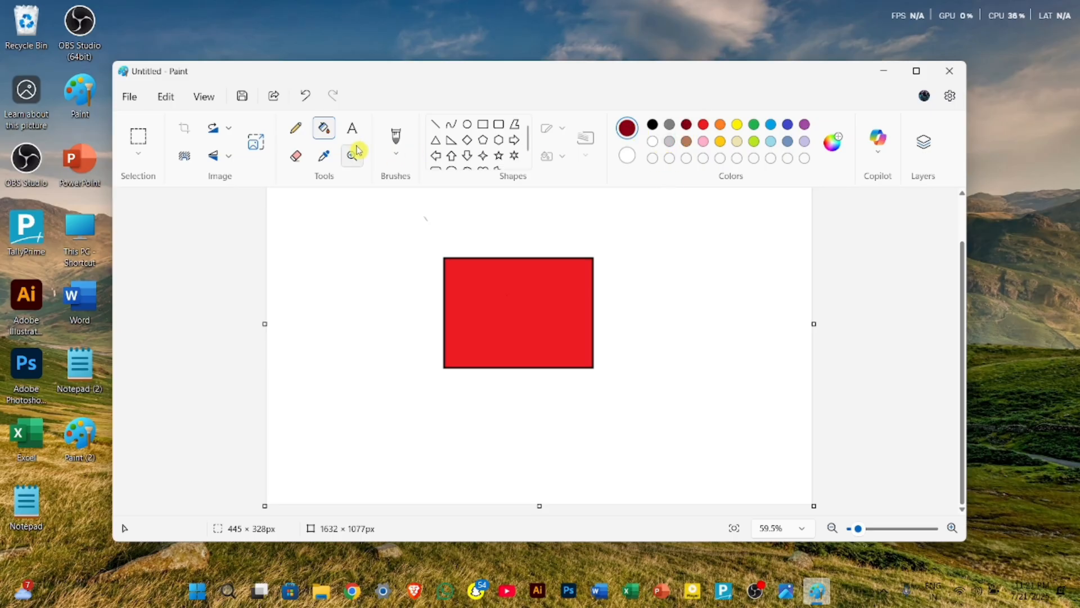
pyautogui.click(529, 295)
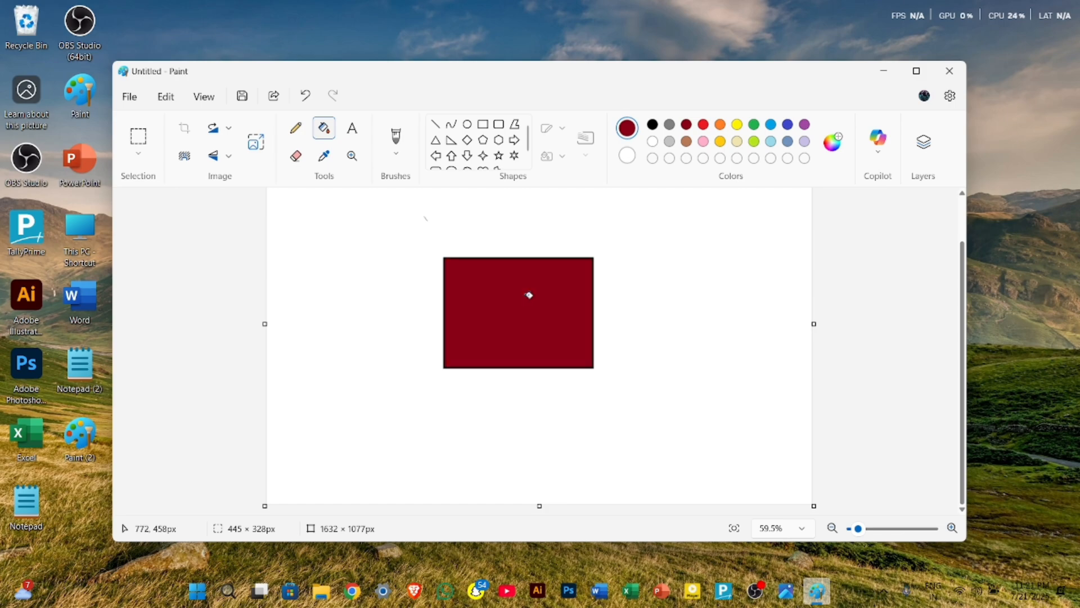
pyautogui.click(327, 163)
pyautogui.click(326, 163)
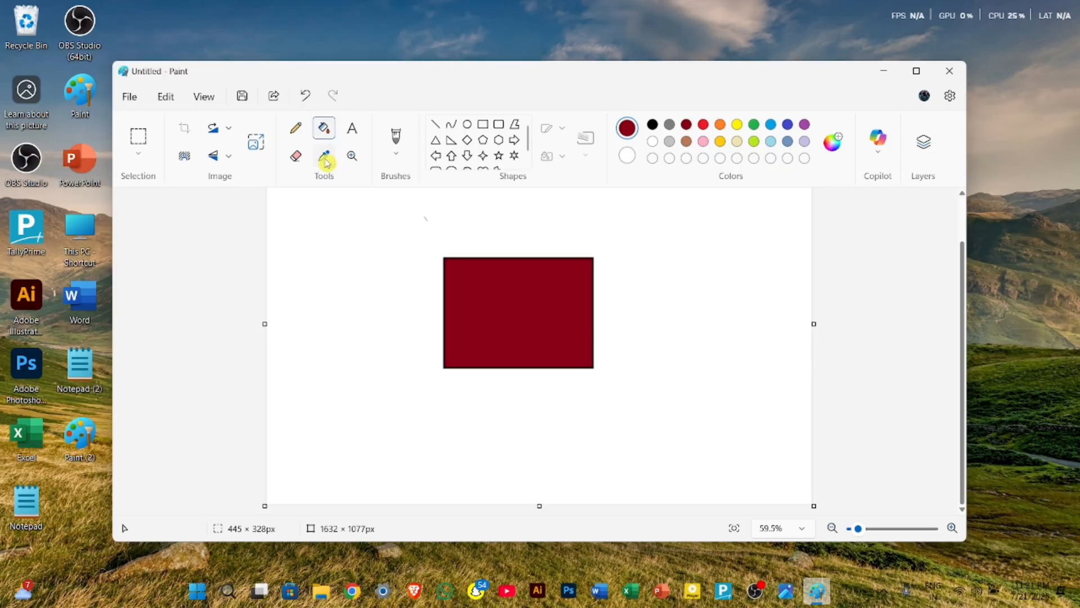
pyautogui.click(326, 162)
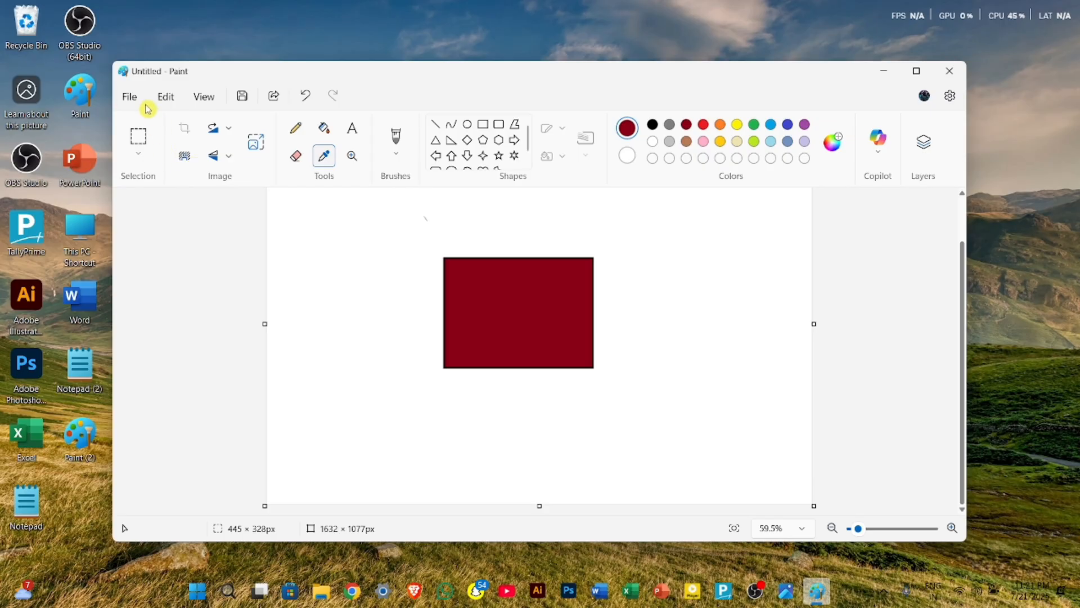
# Step: Open the Office logo picture named download from Local Disk (B:), discarding the unsaved drawing
pyautogui.click(126, 98)
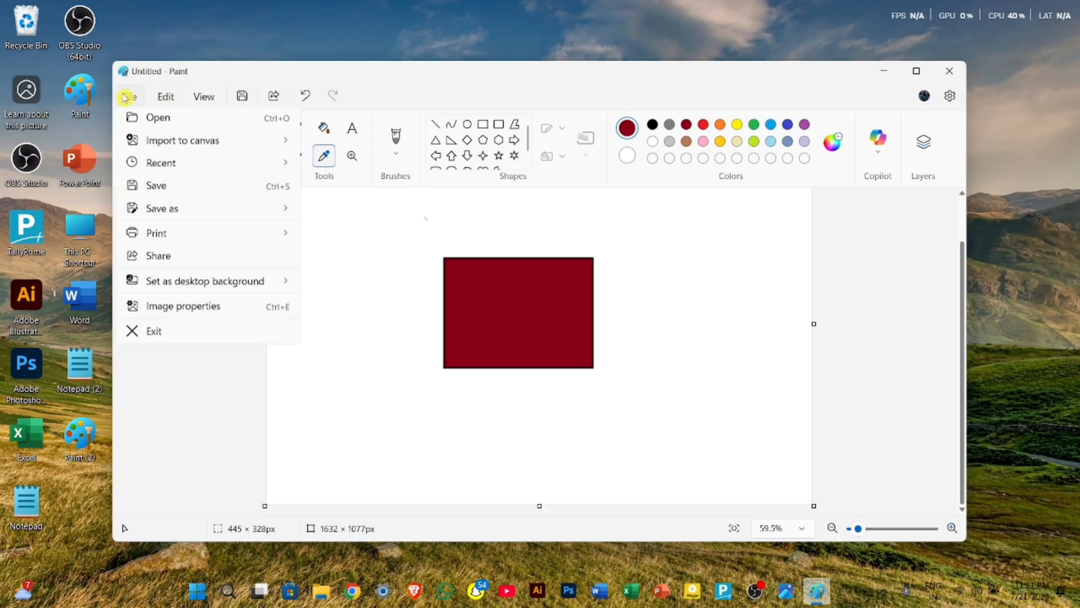
pyautogui.click(145, 148)
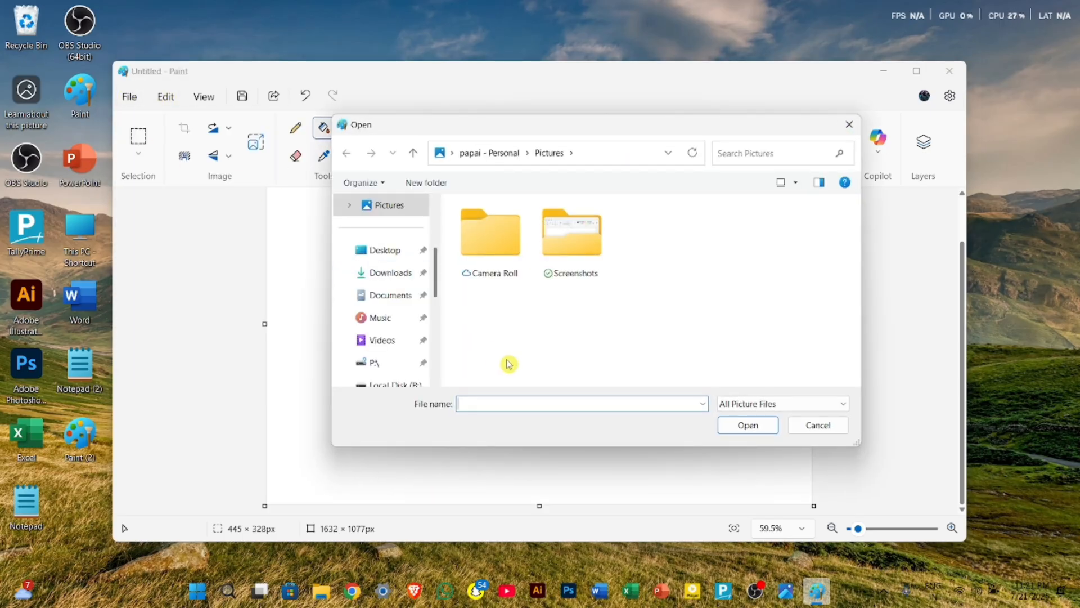
pyautogui.scroll(-1, 394, 352)
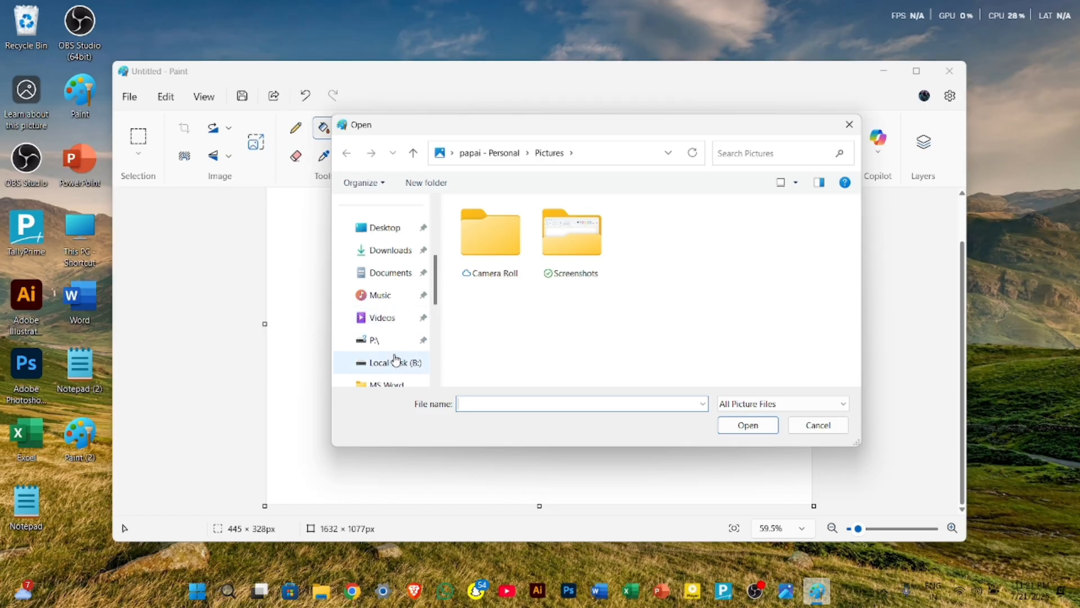
pyautogui.click(395, 361)
pyautogui.scroll(-5, 632, 314)
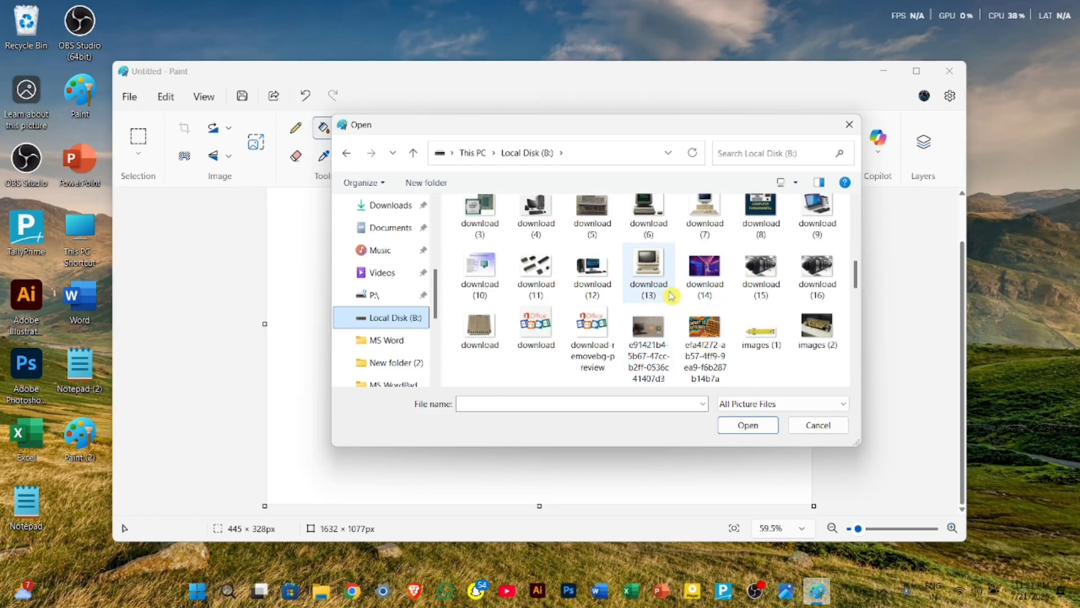
pyautogui.click(544, 335)
pyautogui.click(731, 428)
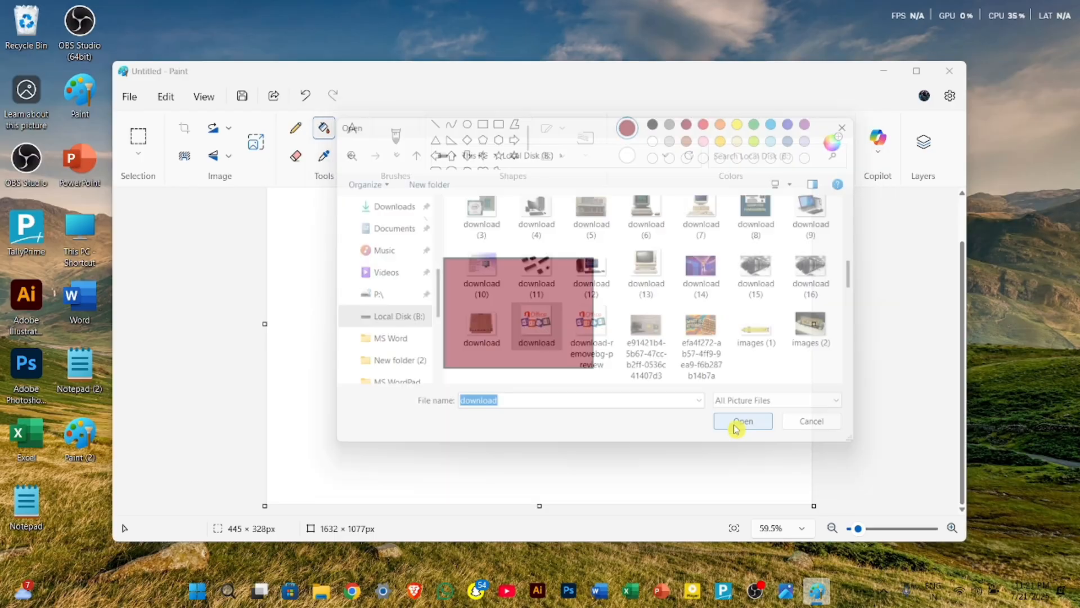
pyautogui.click(539, 350)
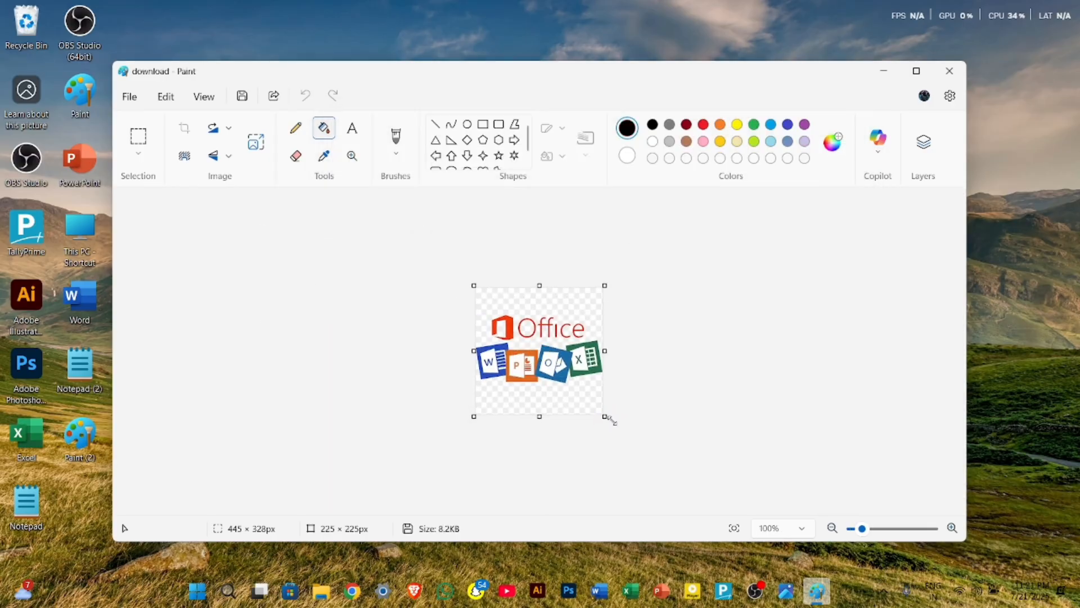
# Step: Enlarge the canvas to about 686 × 369 px and draw a black-outlined hexagon of about 152 × 199 px in its blank area
pyautogui.moveTo(607, 417); pyautogui.dragTo(793, 458)
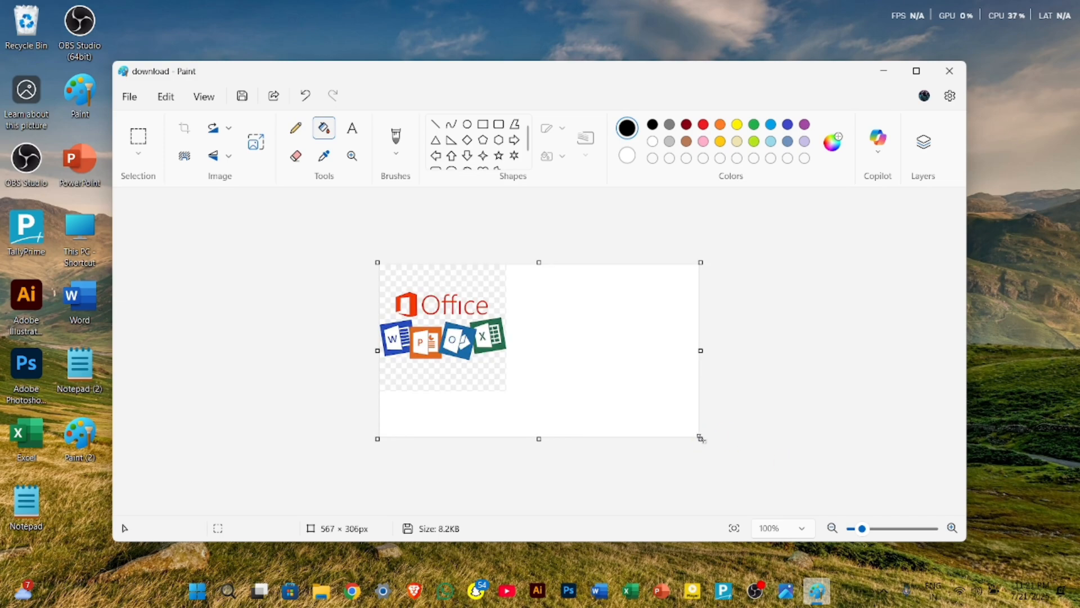
pyautogui.moveTo(700, 438); pyautogui.dragTo(767, 473)
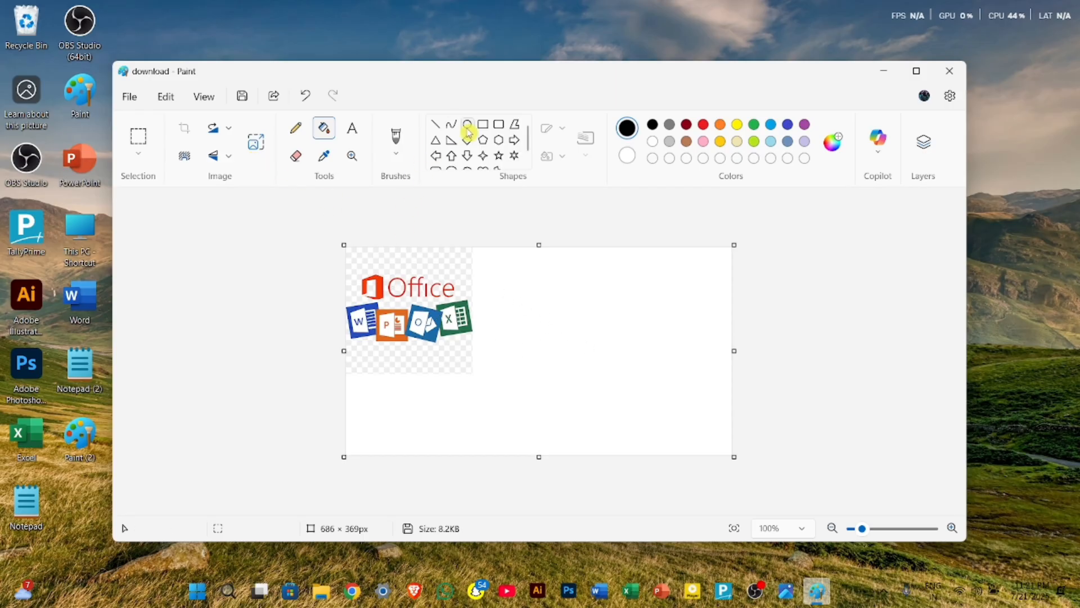
pyautogui.click(554, 293)
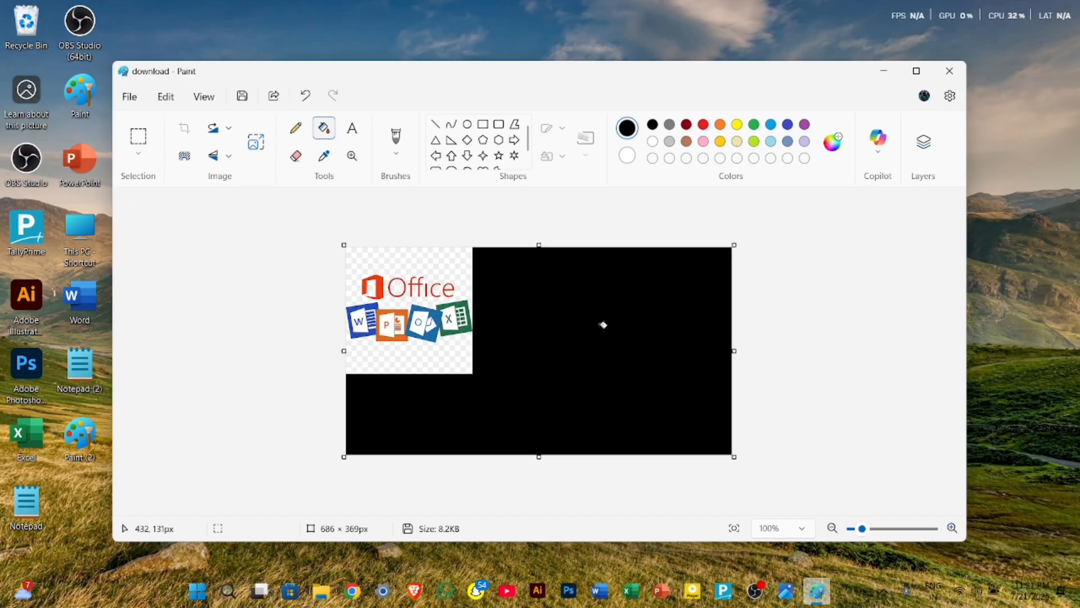
pyautogui.hotkey('ctrl', 'z')
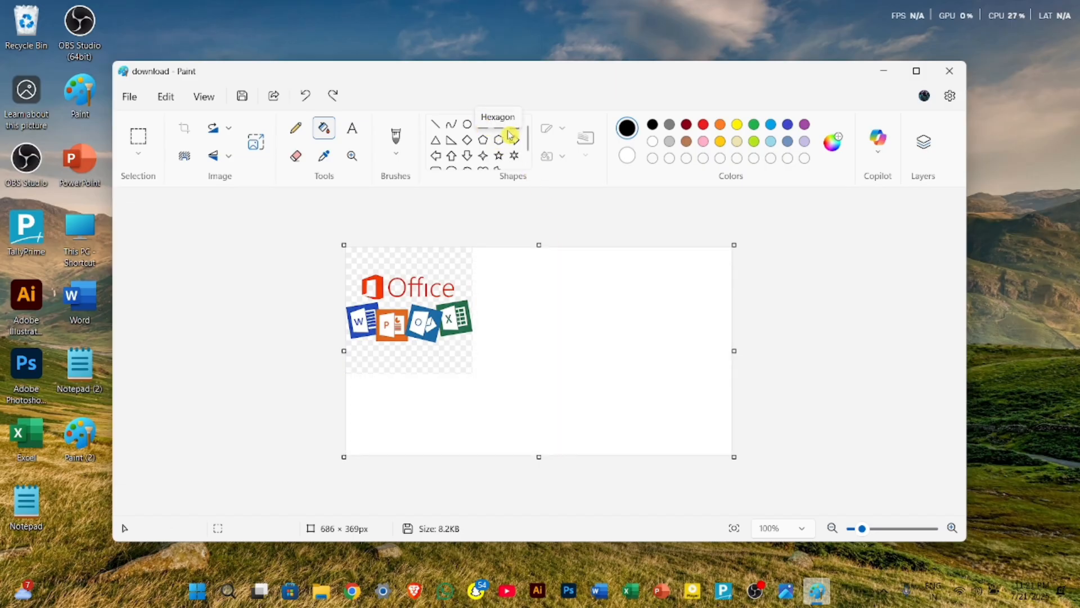
pyautogui.click(499, 140)
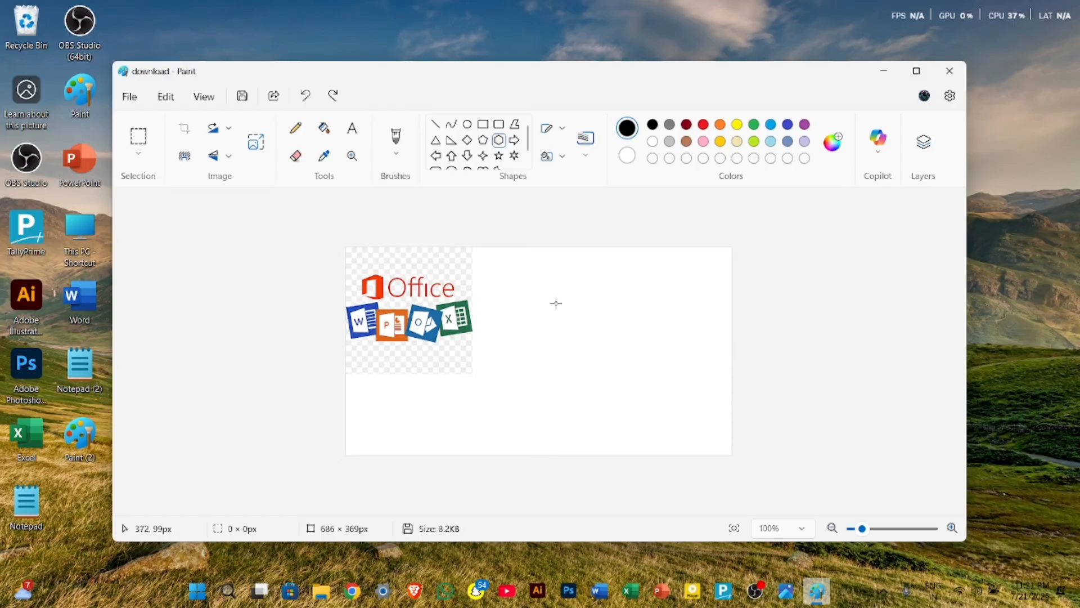
pyautogui.moveTo(555, 303)
pyautogui.mouseDown()
pyautogui.moveTo(639, 380)
pyautogui.moveTo(641, 414)
pyautogui.mouseUp()
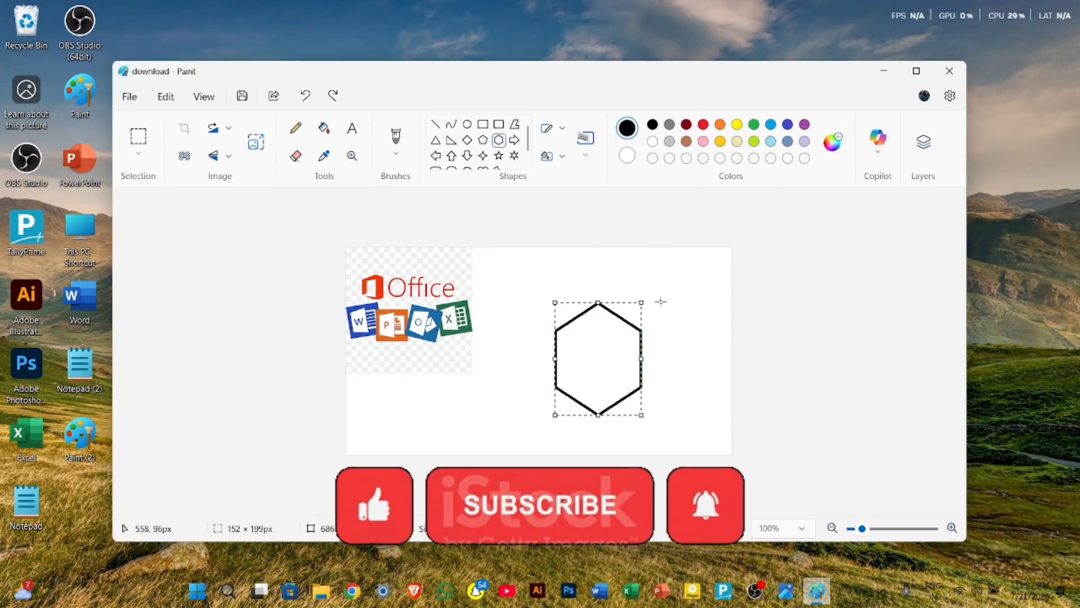
# Step: Sample the orange of the PowerPoint icon as Color 1 with the Color picker
pyautogui.click(326, 157)
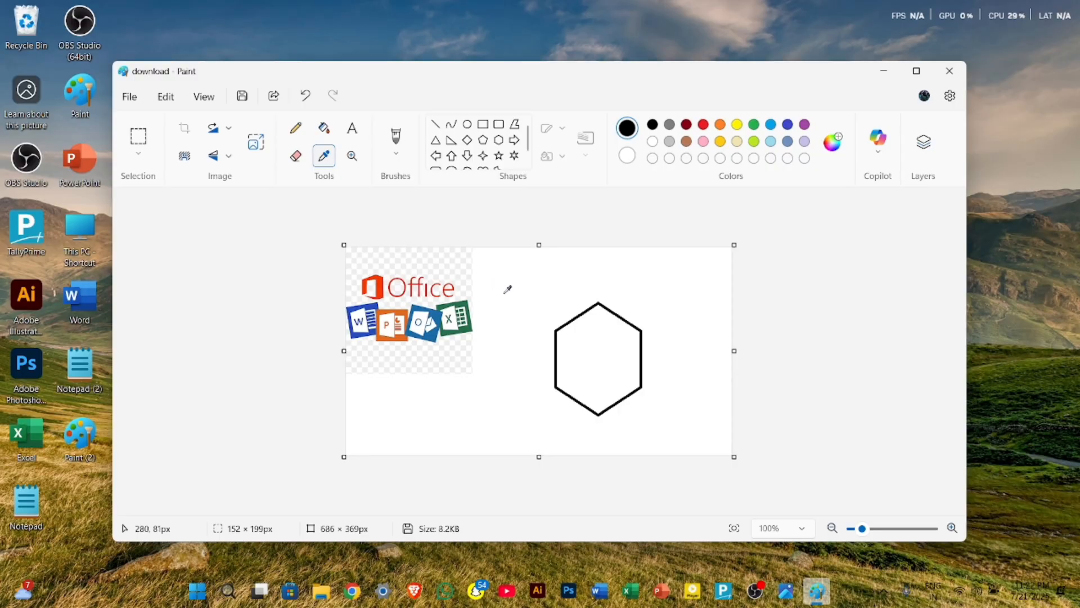
pyautogui.scroll(6, 506, 288)
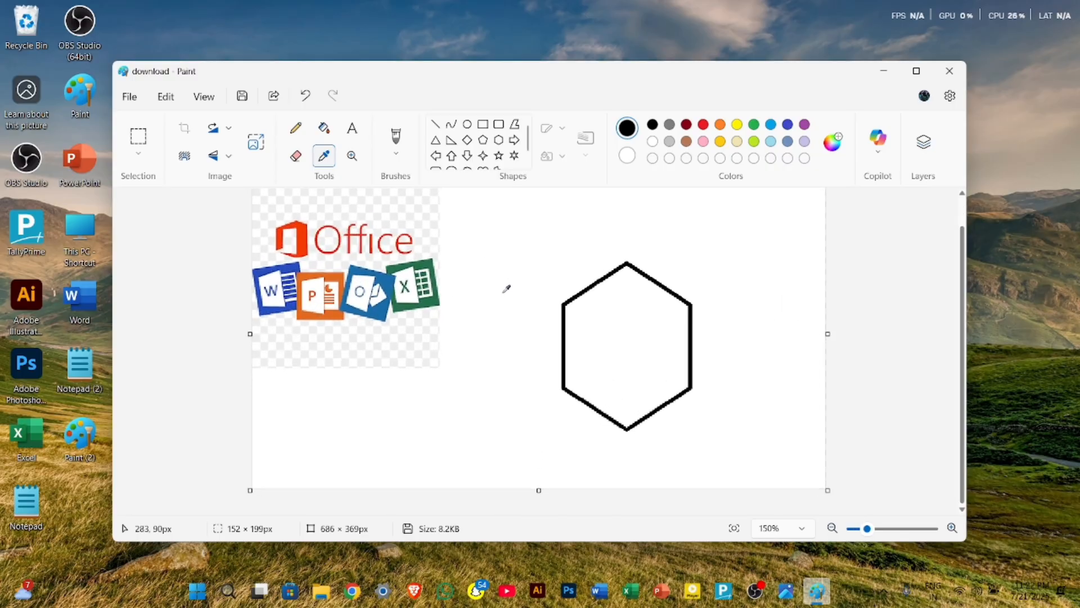
pyautogui.scroll(-3, 506, 289)
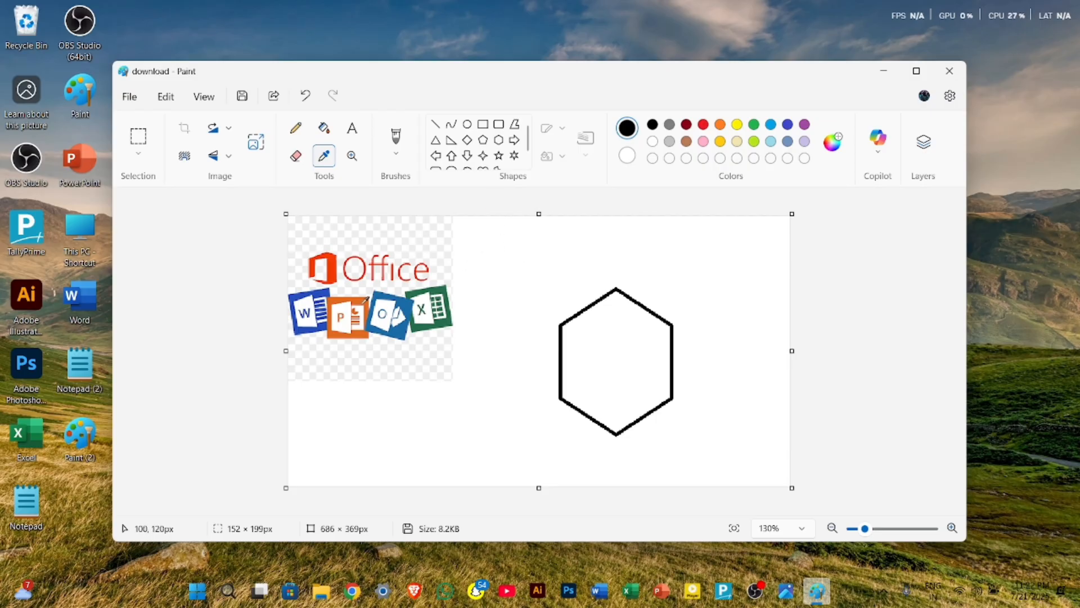
pyautogui.click(362, 304)
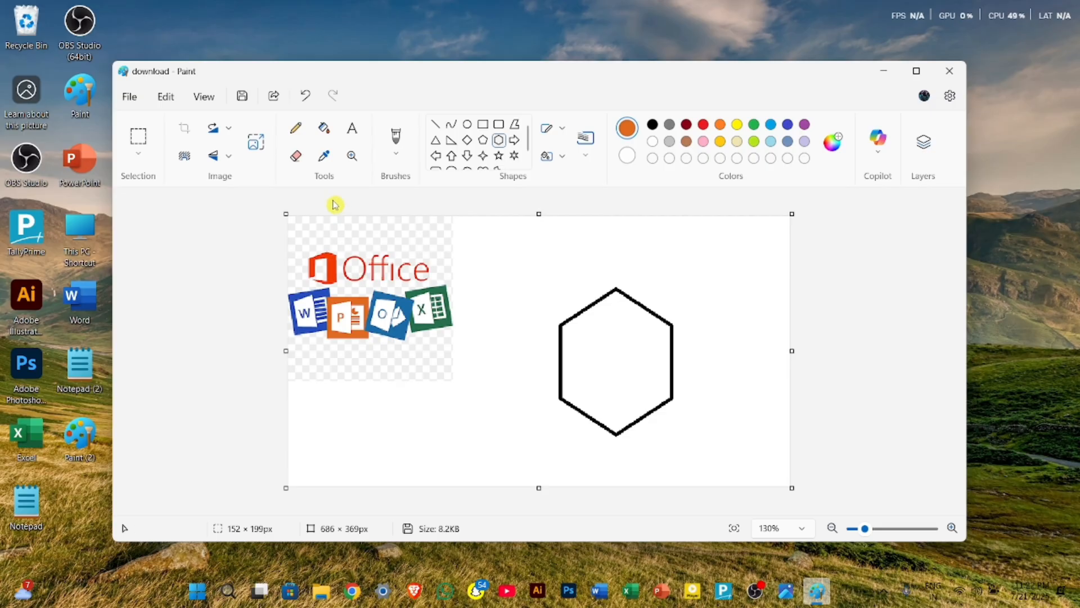
# Step: Sample the red-orange of the Office logo with the Color picker and fill the hexagon with it
pyautogui.click(325, 157)
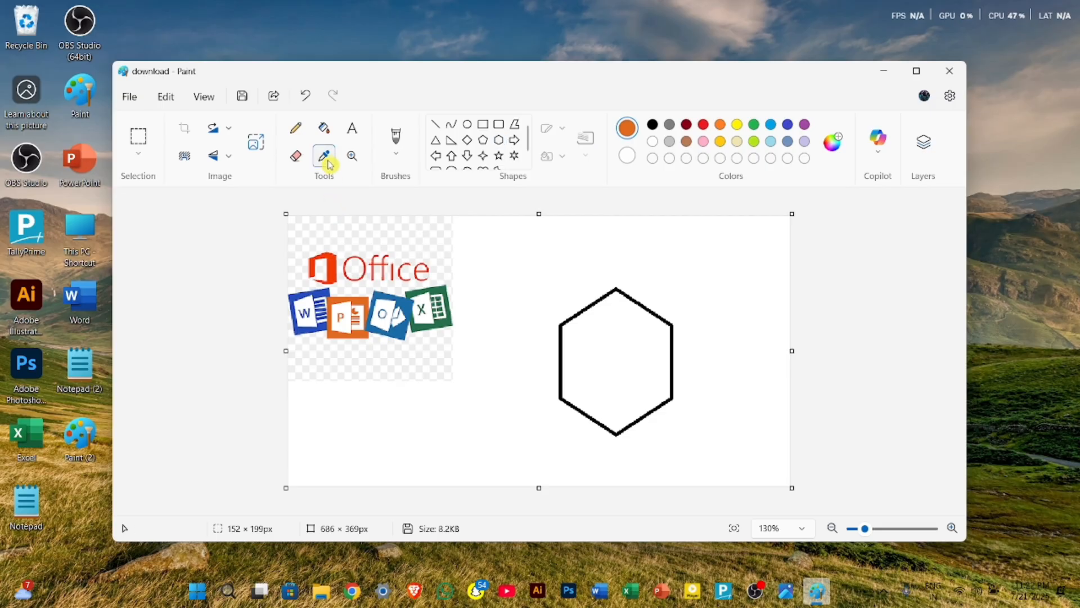
pyautogui.click(334, 275)
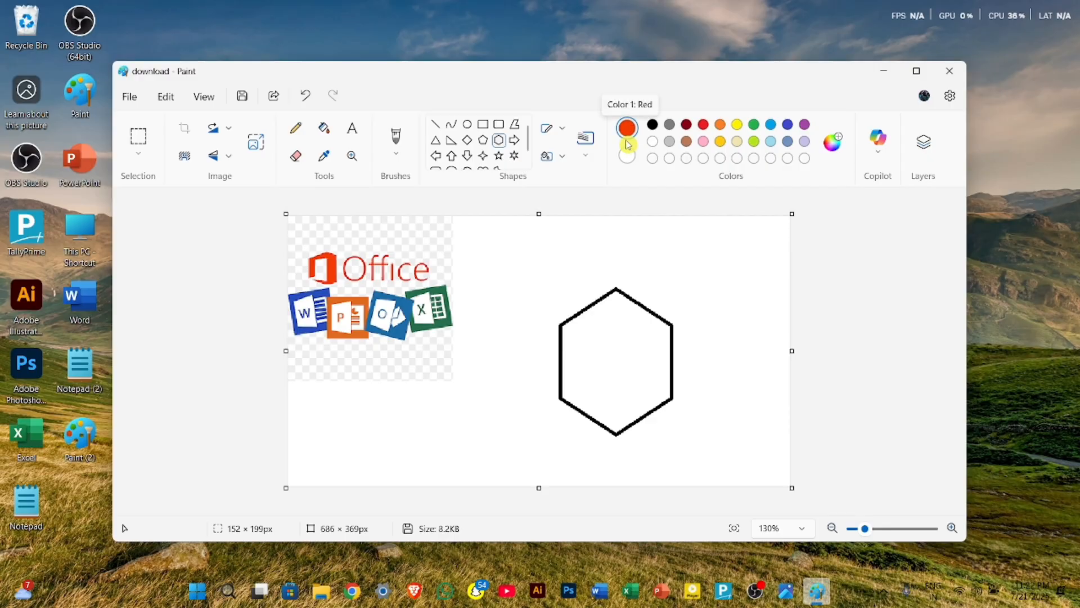
pyautogui.click(324, 128)
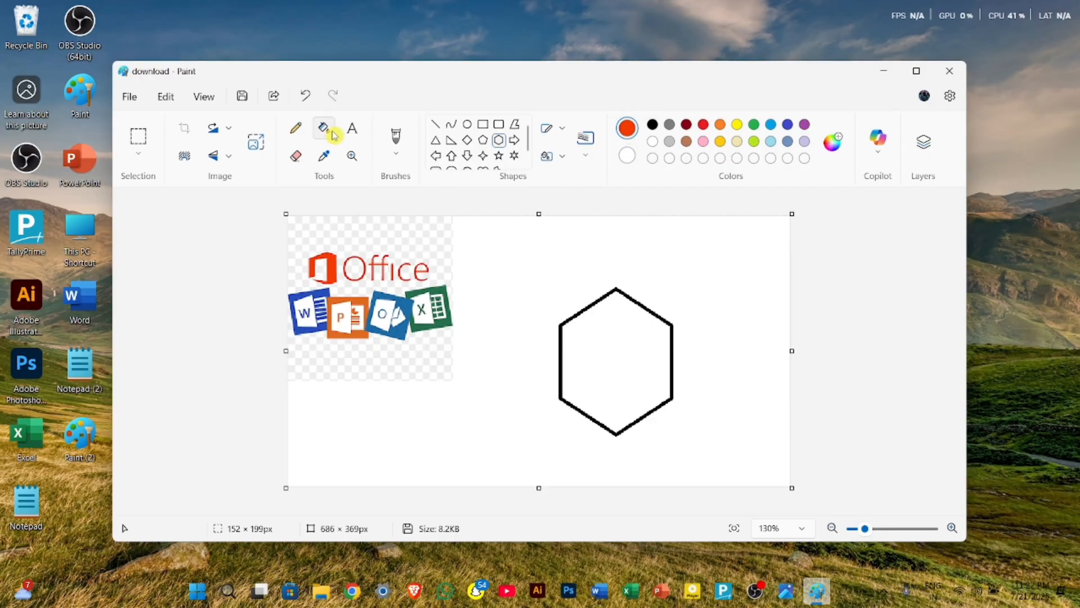
pyautogui.click(638, 348)
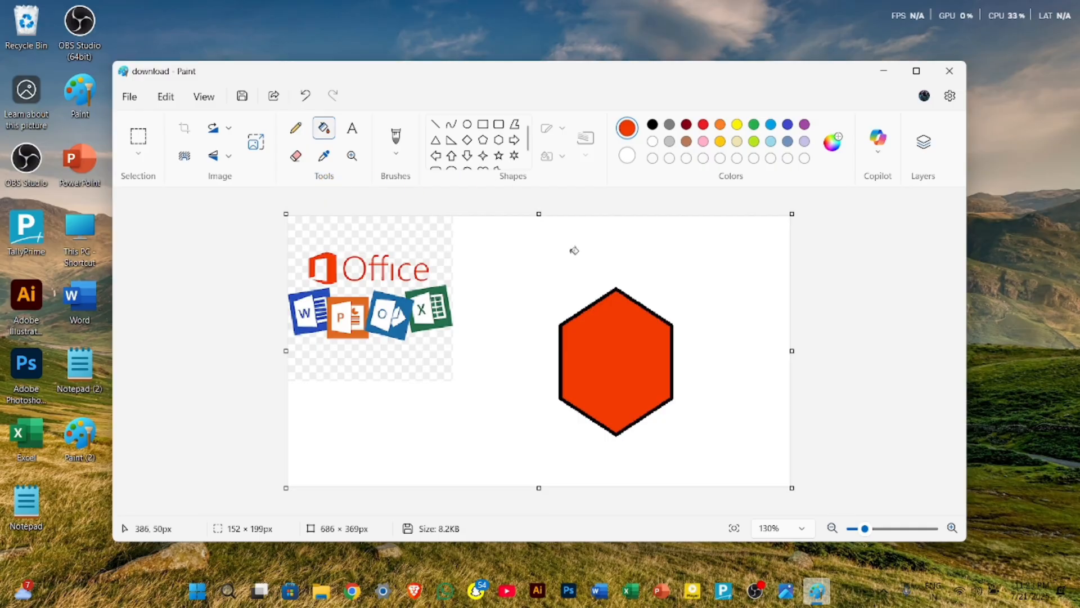
# Step: Place a text box above the hexagon and enter a person's first name in capitals
pyautogui.click(351, 133)
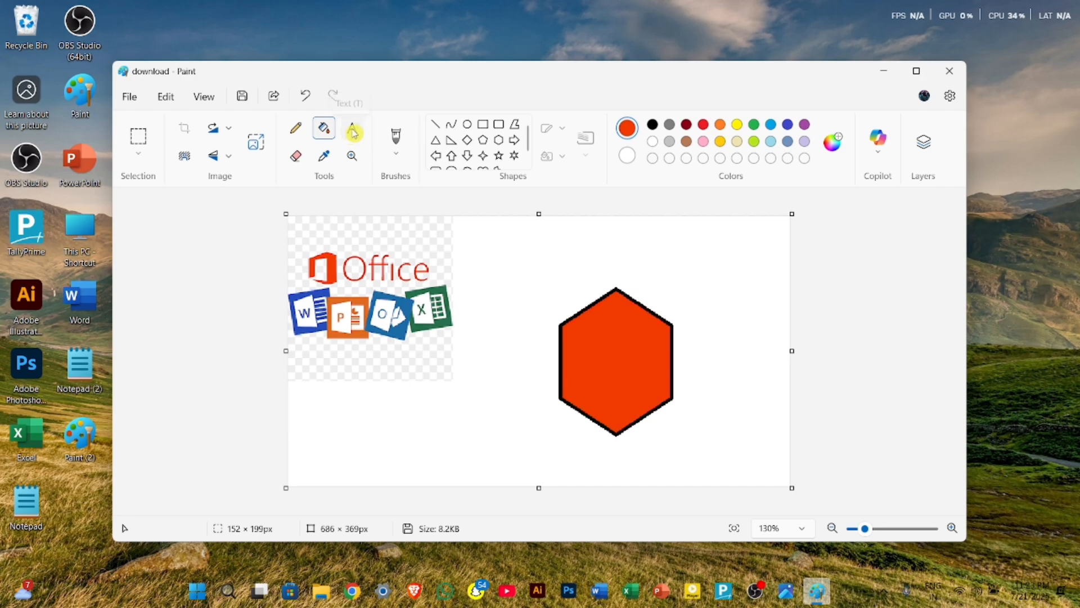
pyautogui.click(480, 234)
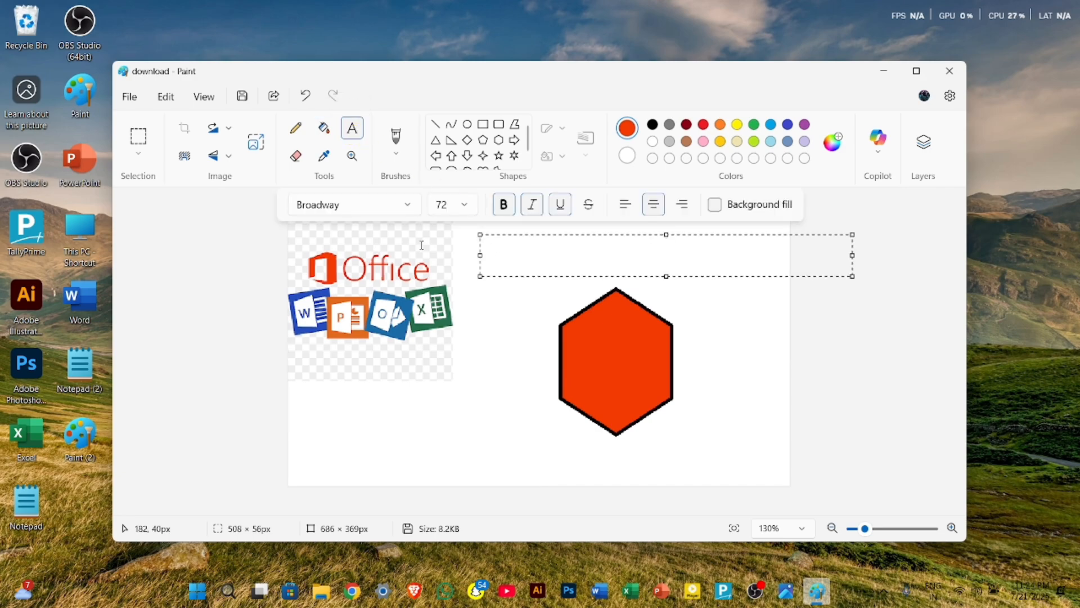
pyautogui.write('RAGHAV')
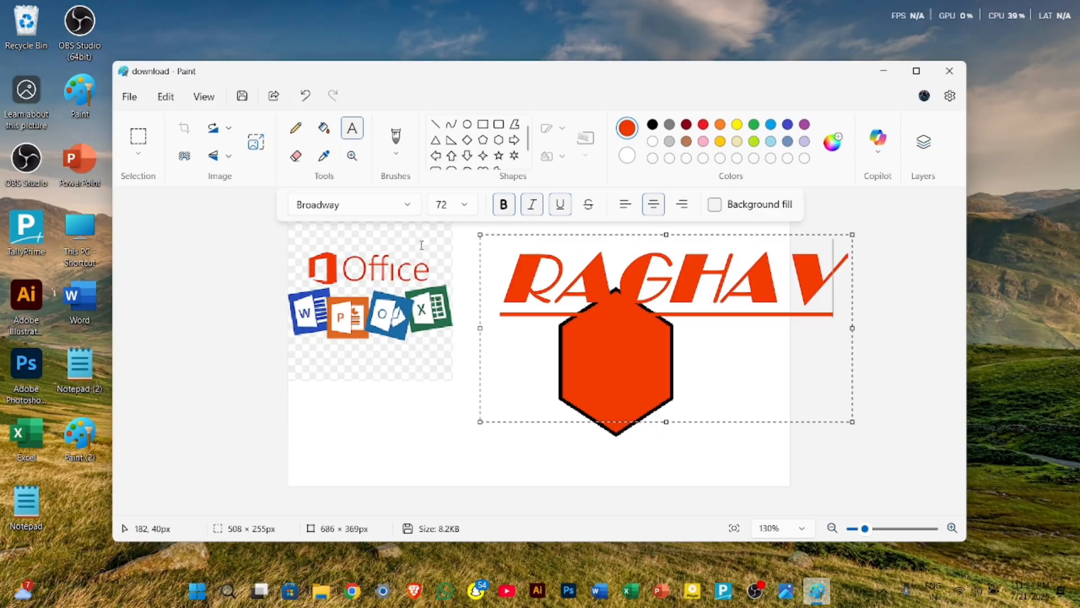
# Step: Try Britannic Bold, Brush Script MT and Bookshelf Symbol 7 on the name text, and set its font back to Broadway
pyautogui.click(412, 210)
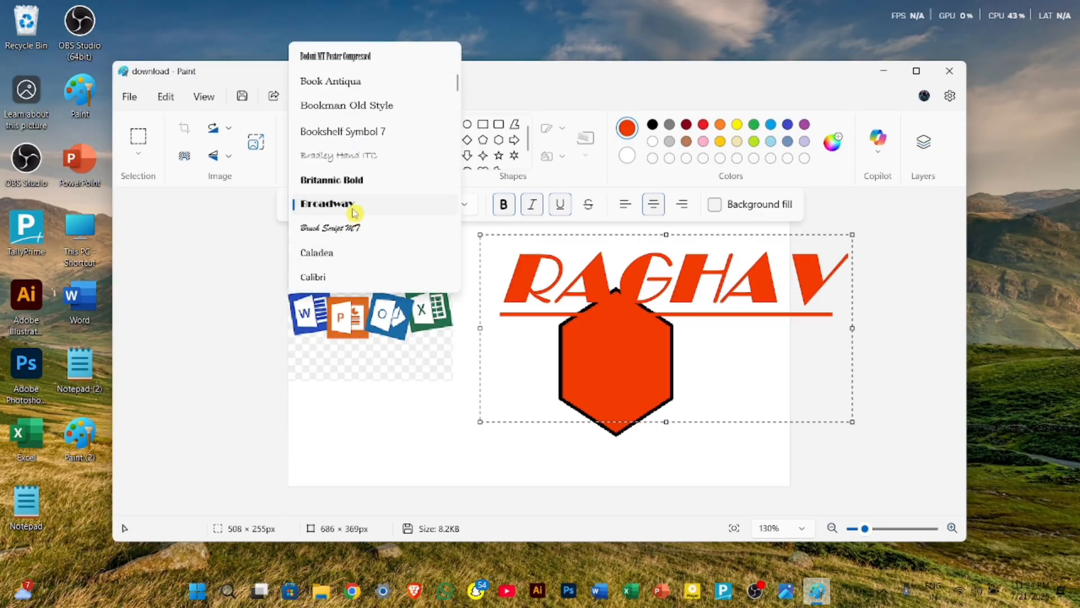
pyautogui.click(357, 180)
pyautogui.moveTo(501, 262); pyautogui.dragTo(863, 259)
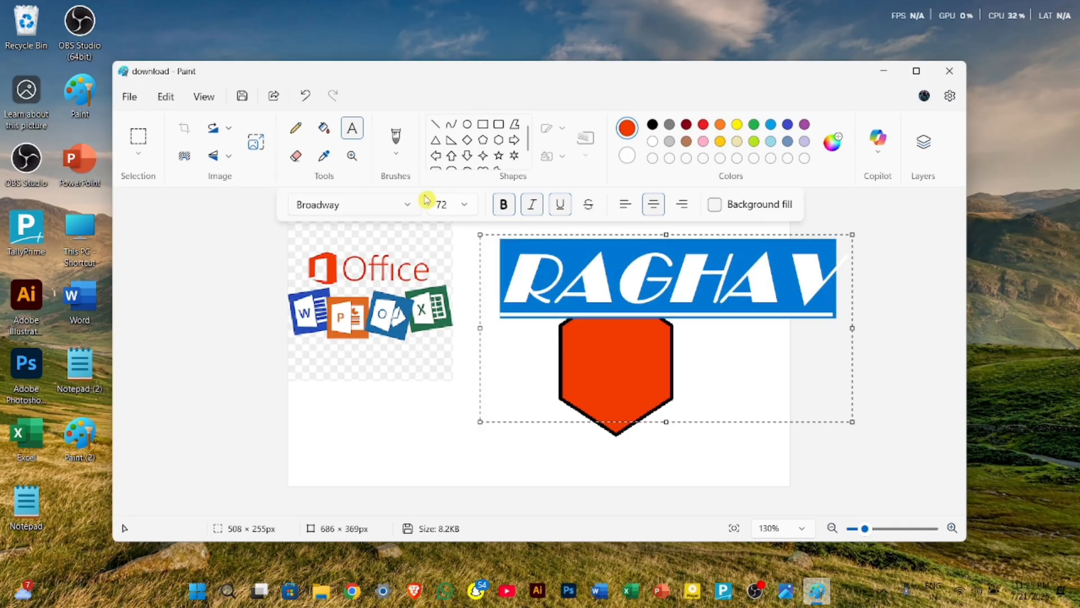
pyautogui.click(412, 207)
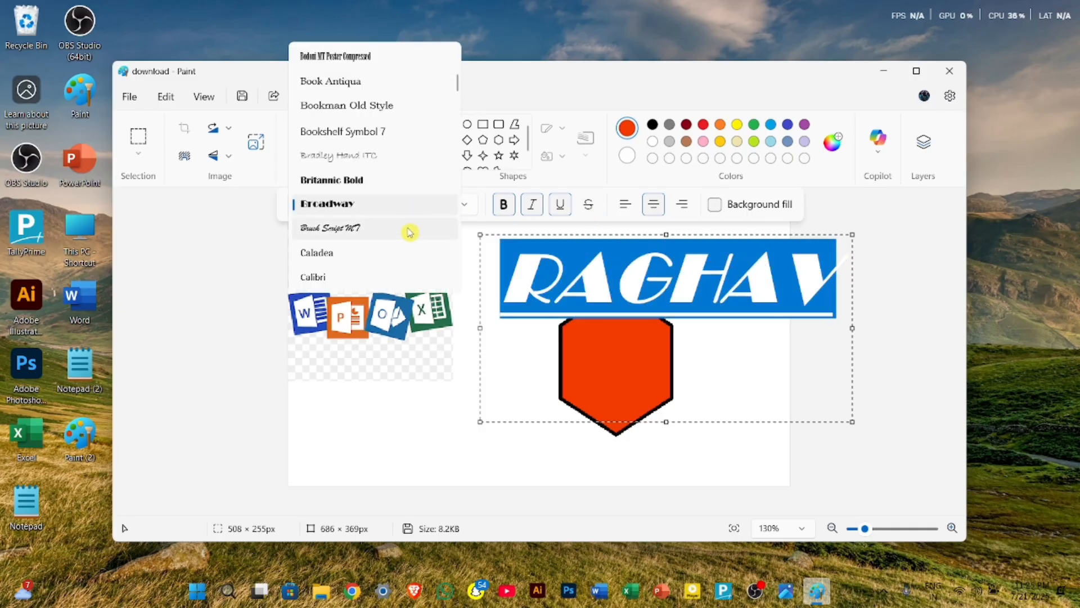
pyautogui.click(373, 239)
pyautogui.click(407, 209)
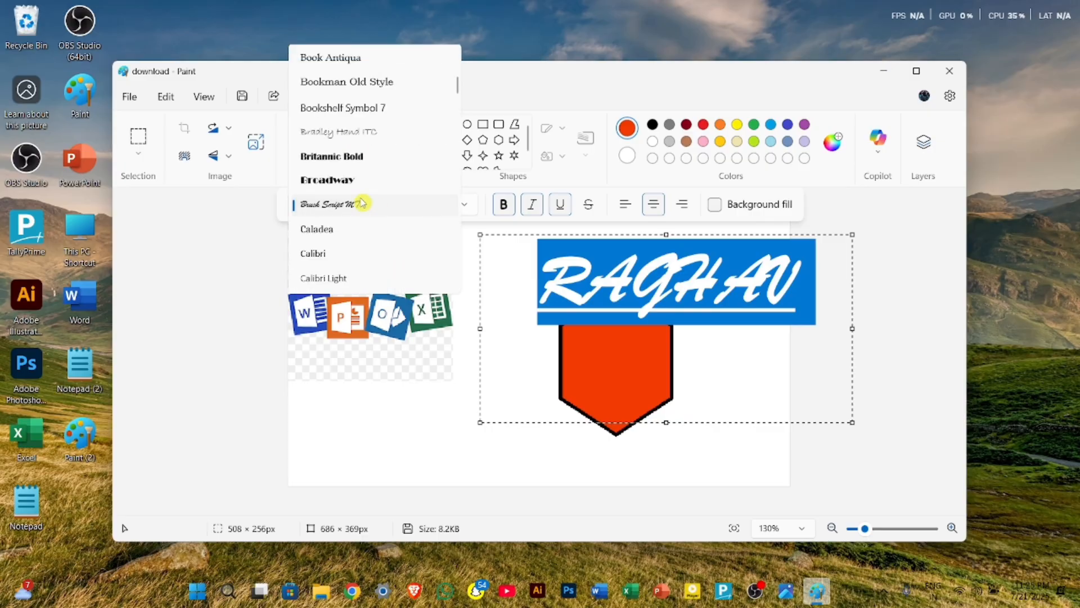
pyautogui.click(346, 108)
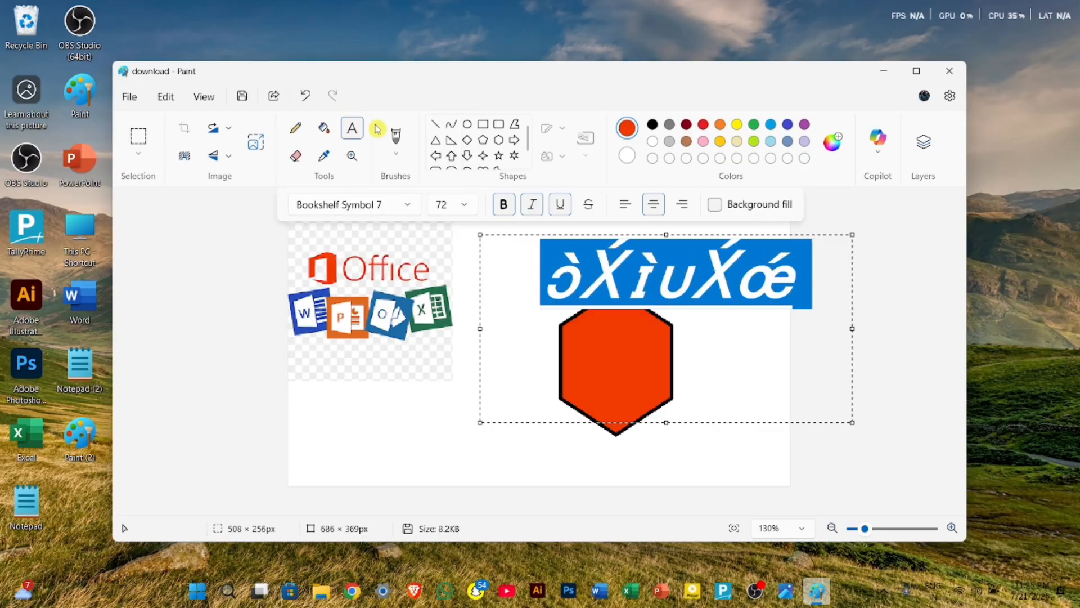
pyautogui.click(415, 206)
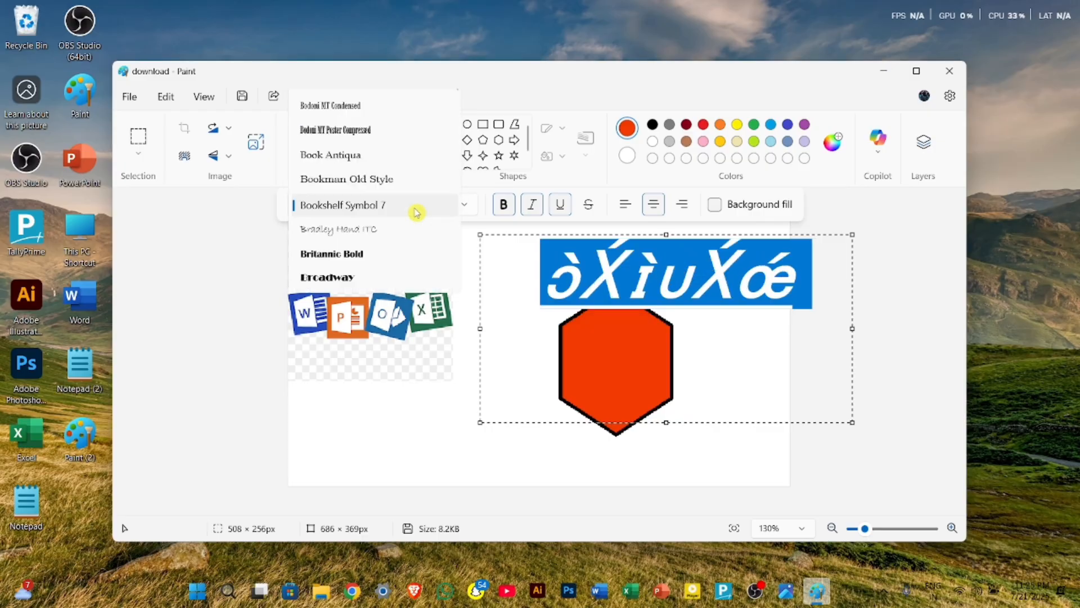
pyautogui.click(378, 277)
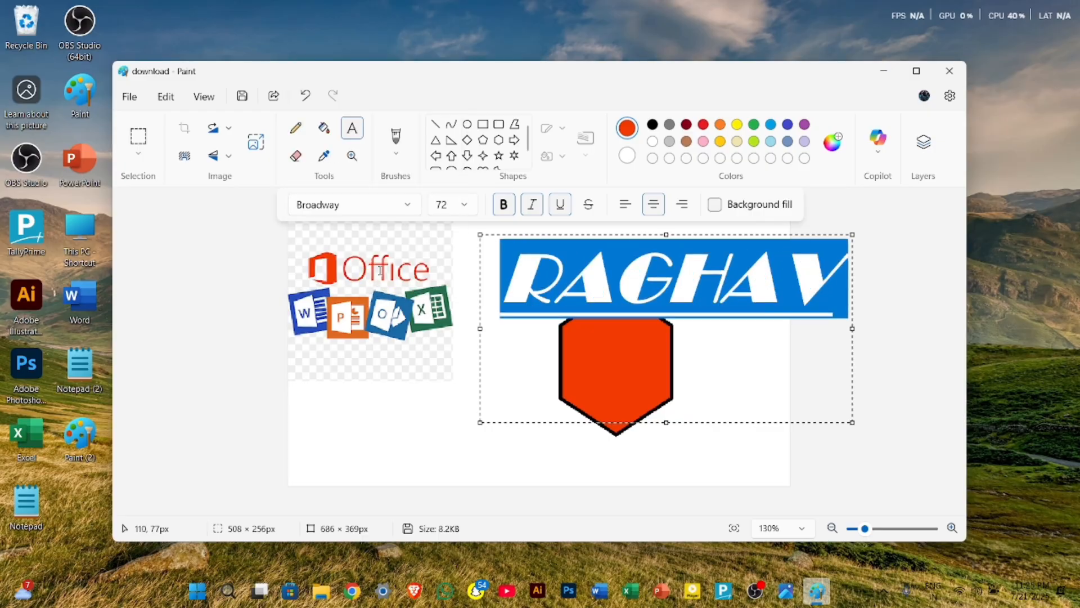
# Step: Try font size 18 on the name text and set its size to 28
pyautogui.click(464, 204)
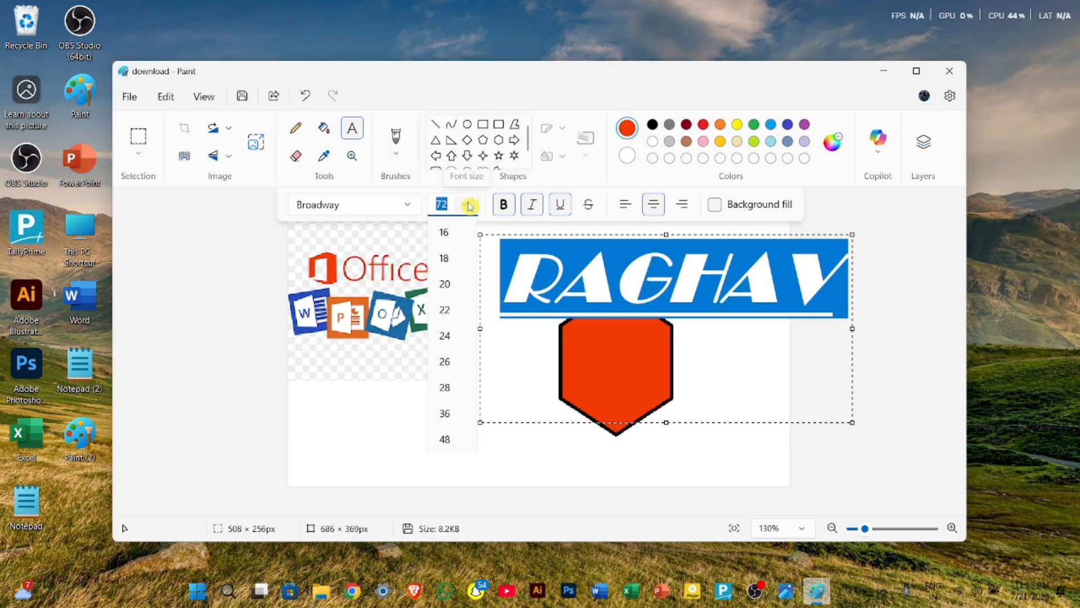
pyautogui.click(464, 269)
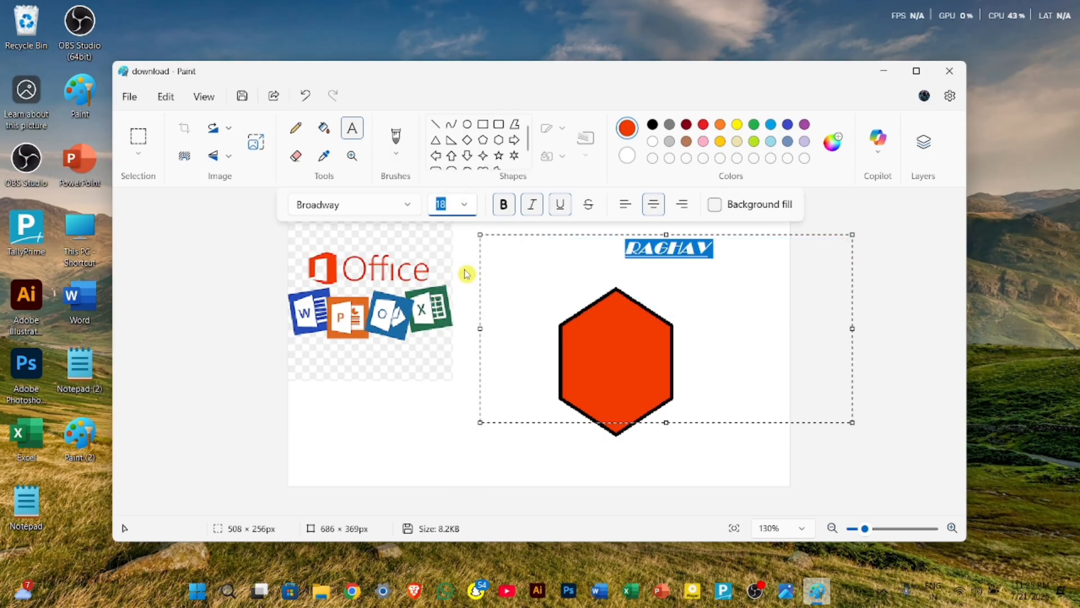
pyautogui.click(460, 210)
pyautogui.click(460, 388)
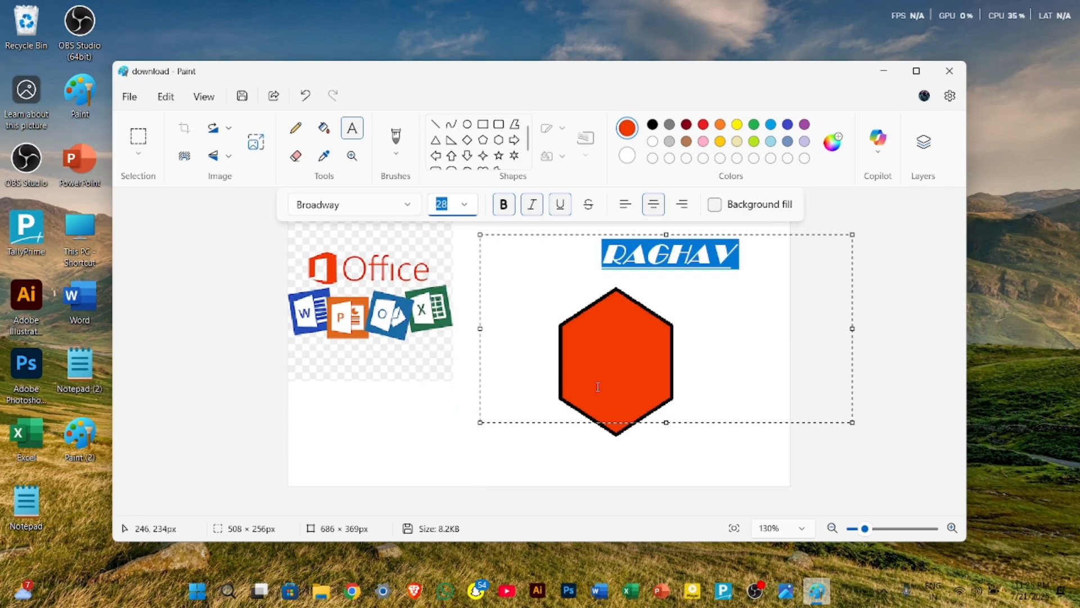
# Step: Turn bold, italic and underline off and back on one by one for the name text
pyautogui.click(504, 207)
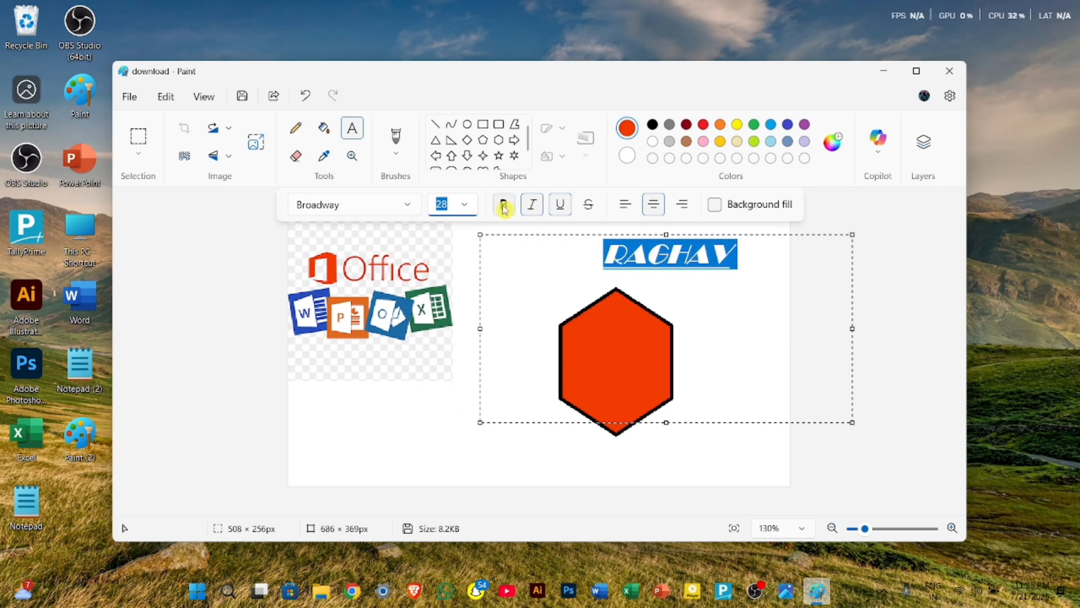
pyautogui.click(531, 205)
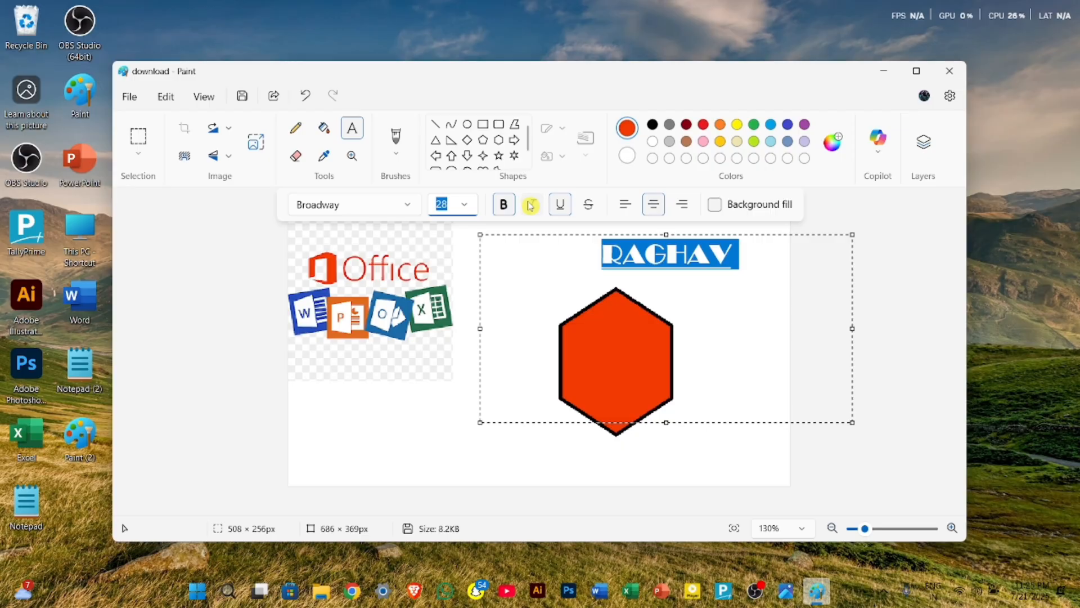
pyautogui.click(530, 206)
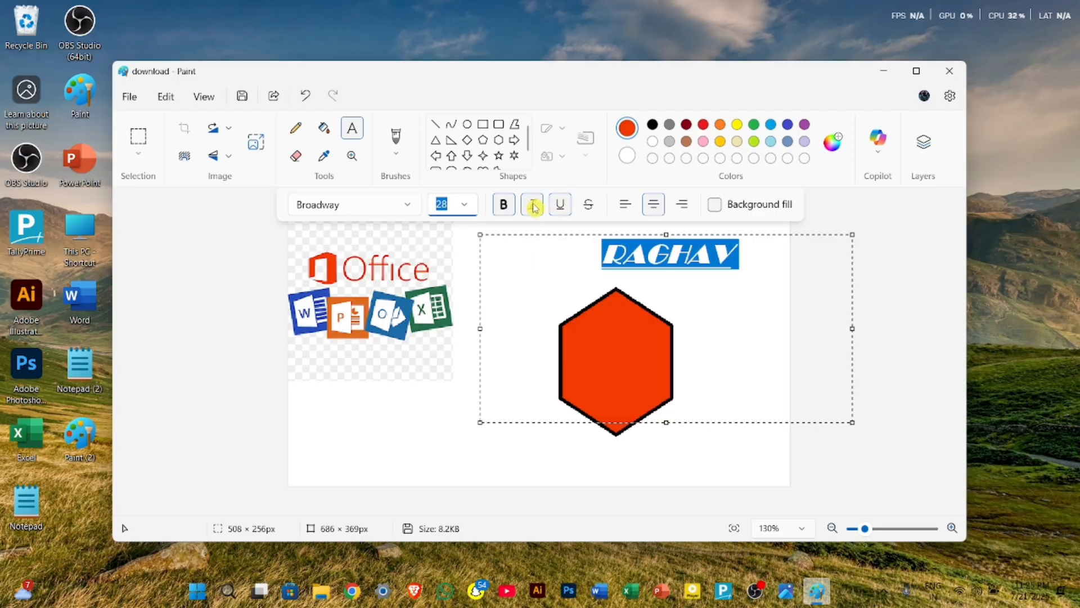
pyautogui.click(561, 209)
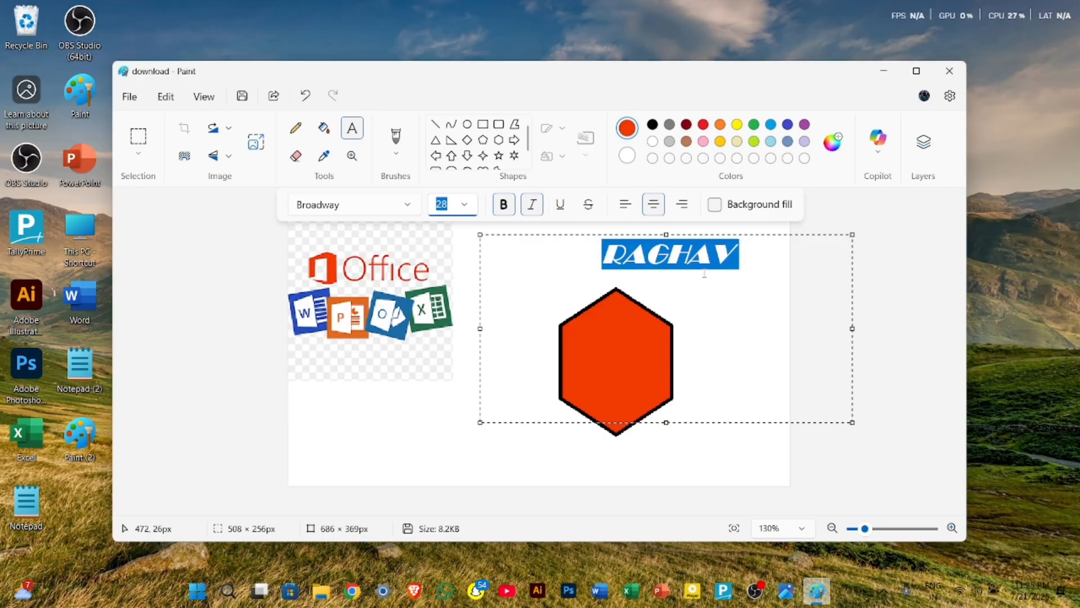
pyautogui.click(569, 208)
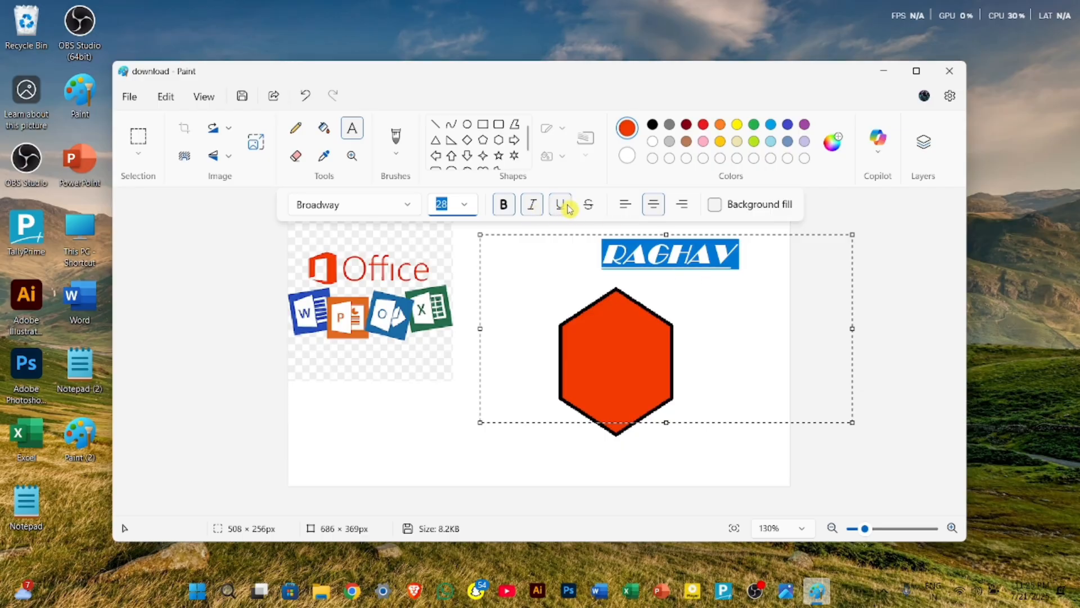
pyautogui.click(569, 208)
pyautogui.click(568, 210)
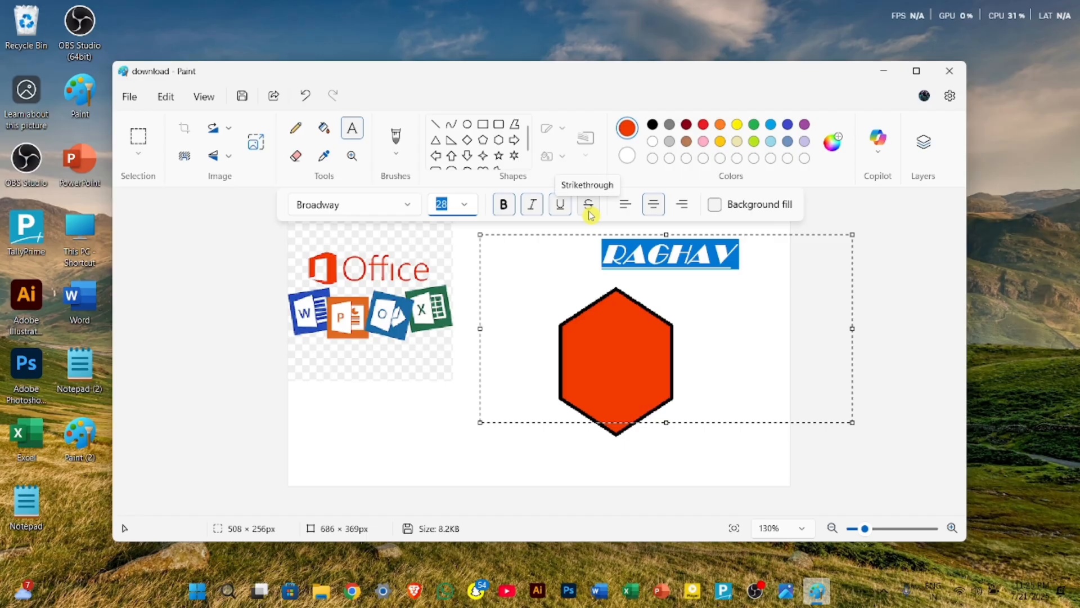
# Step: Apply strikethrough to the name text, toggling it off once and leaving it on
pyautogui.click(589, 214)
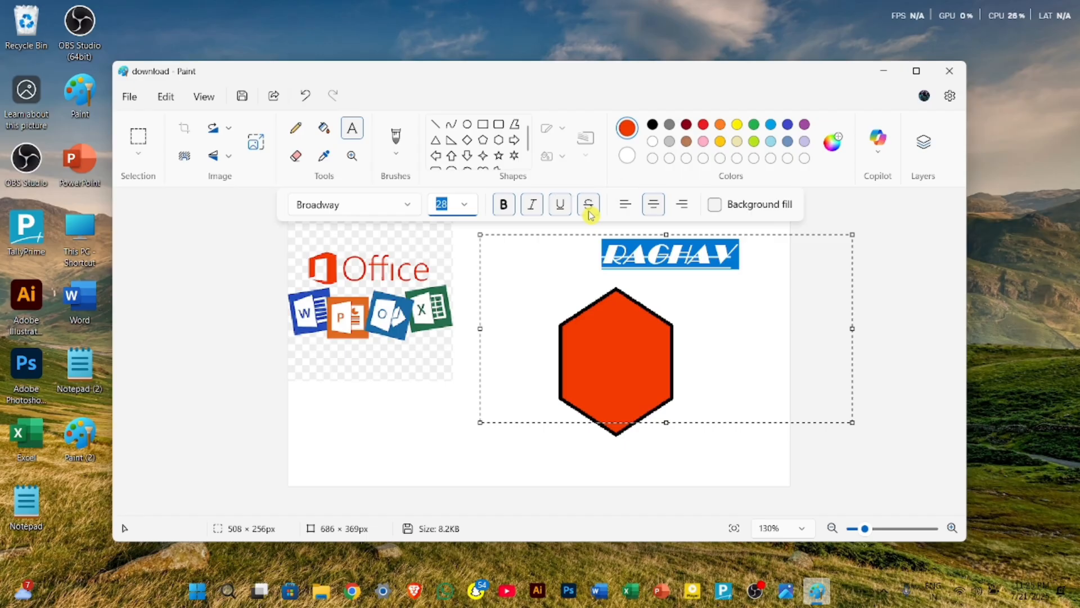
pyautogui.click(588, 214)
pyautogui.click(589, 206)
# Step: Try left and right alignment on the name text and set it back to centred
pyautogui.click(653, 204)
pyautogui.click(621, 206)
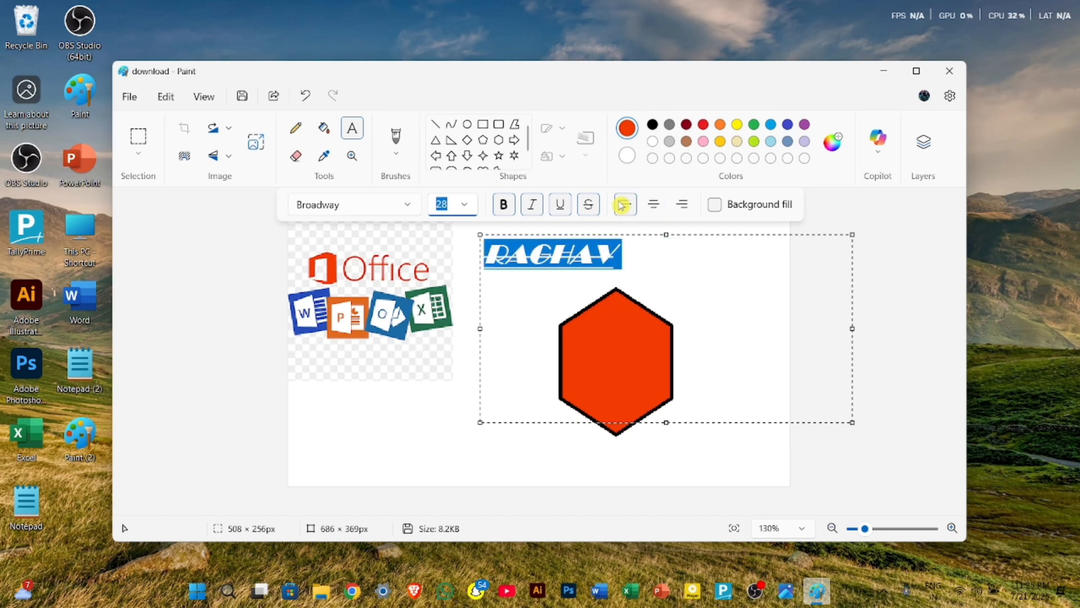
pyautogui.click(684, 207)
pyautogui.click(655, 207)
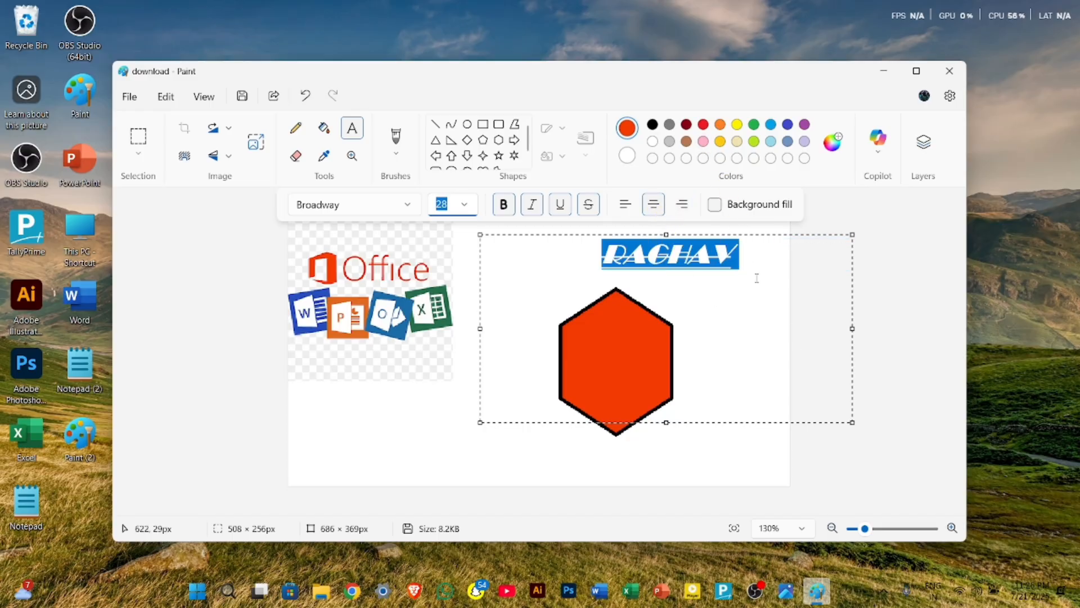
# Step: Turn on background fill for the text box and set Color 1 to dark red
pyautogui.click(715, 204)
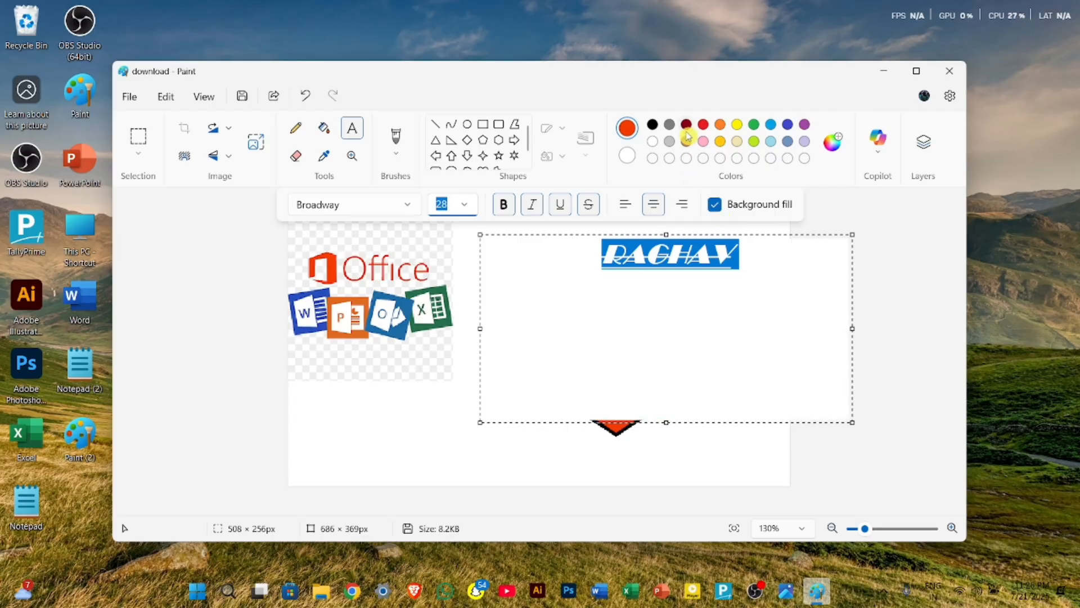
pyautogui.click(686, 126)
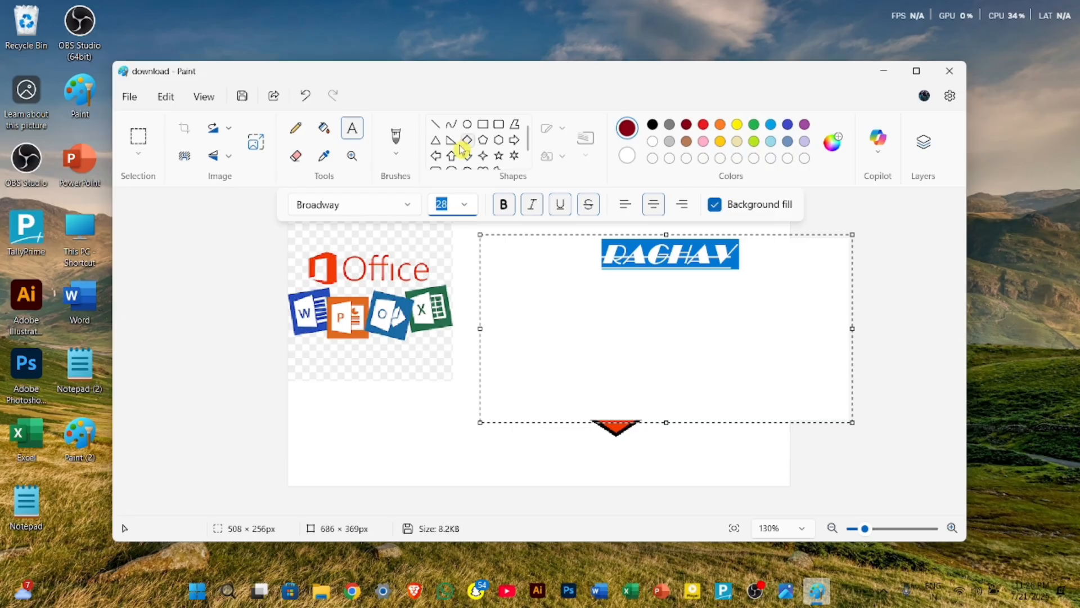
# Step: Fill the text box's white background with dark red and undo the fill
pyautogui.click(322, 131)
pyautogui.click(582, 312)
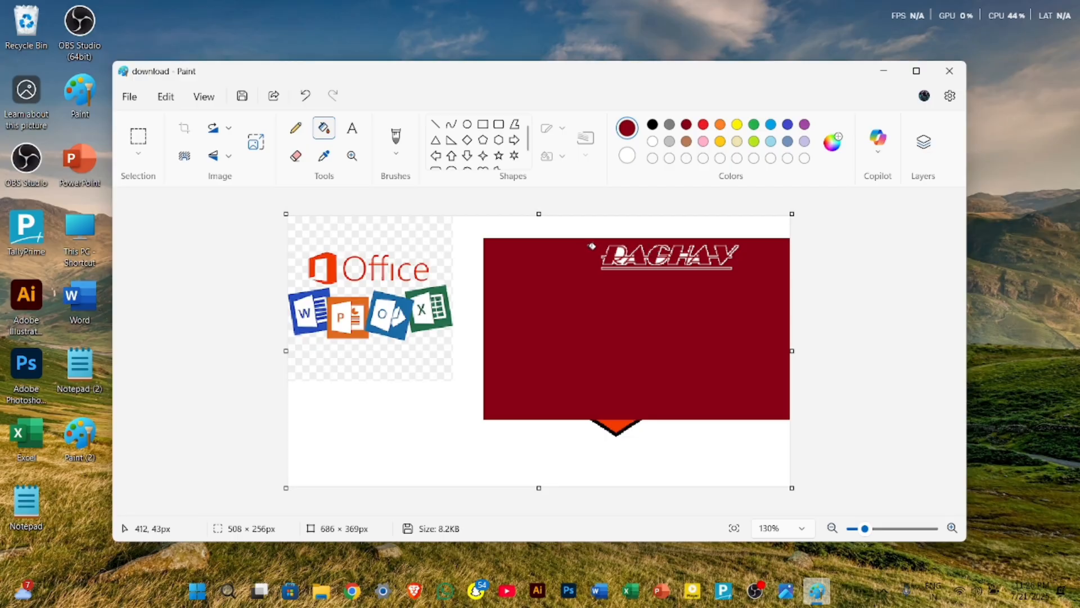
pyautogui.click(129, 96)
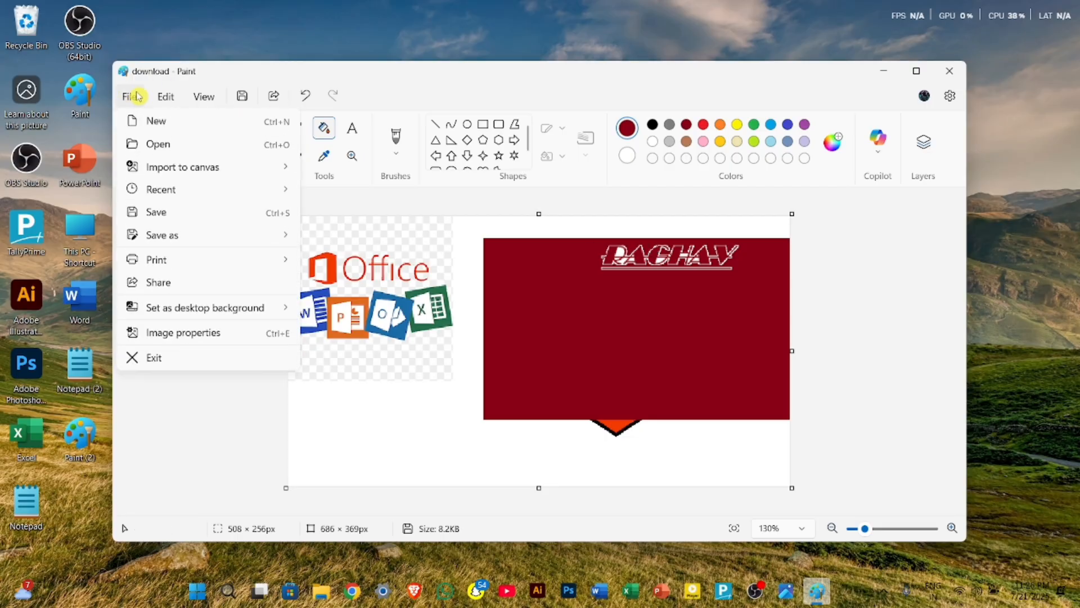
pyautogui.click(165, 96)
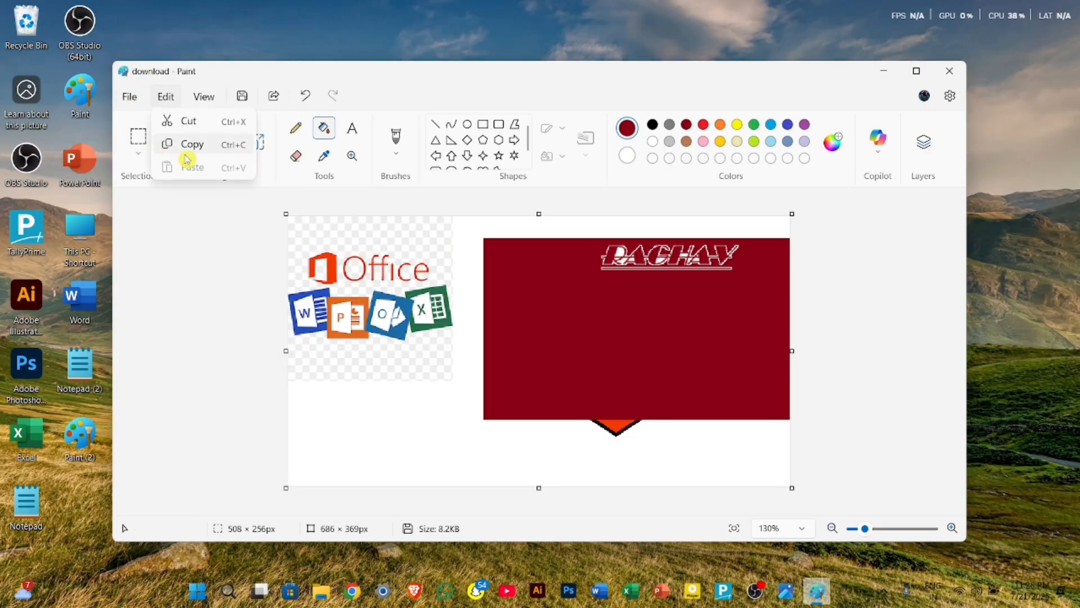
pyautogui.click(538, 255)
pyautogui.hotkey('ctrl', 'z')
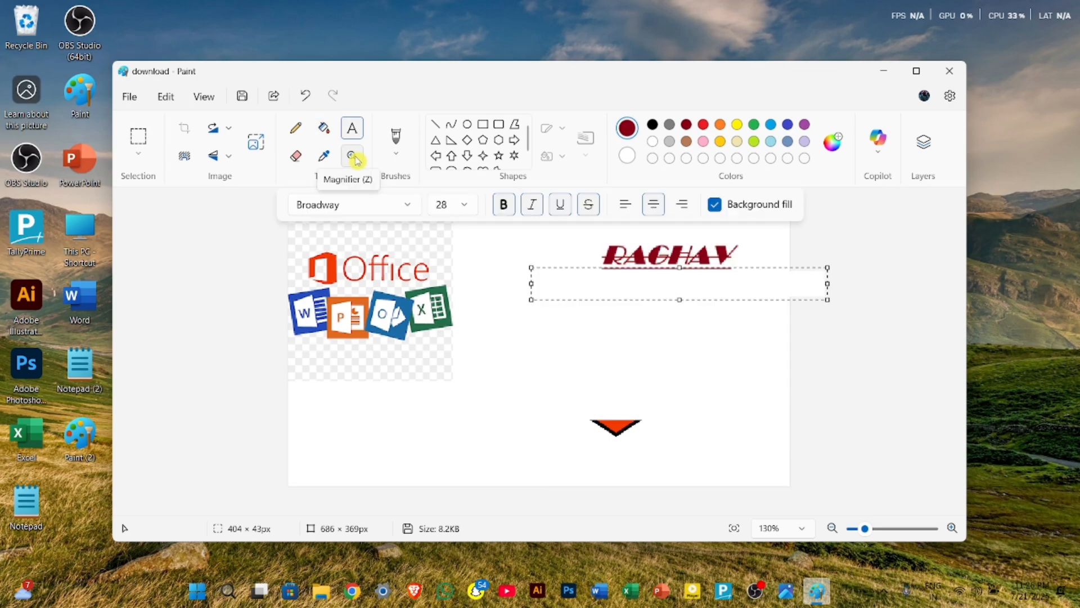
# Step: Zoom in on the Office logo with the Magnifier up to 425% and zoom back out to 119%
pyautogui.click(356, 160)
pyautogui.click(356, 160)
pyautogui.click(356, 160)
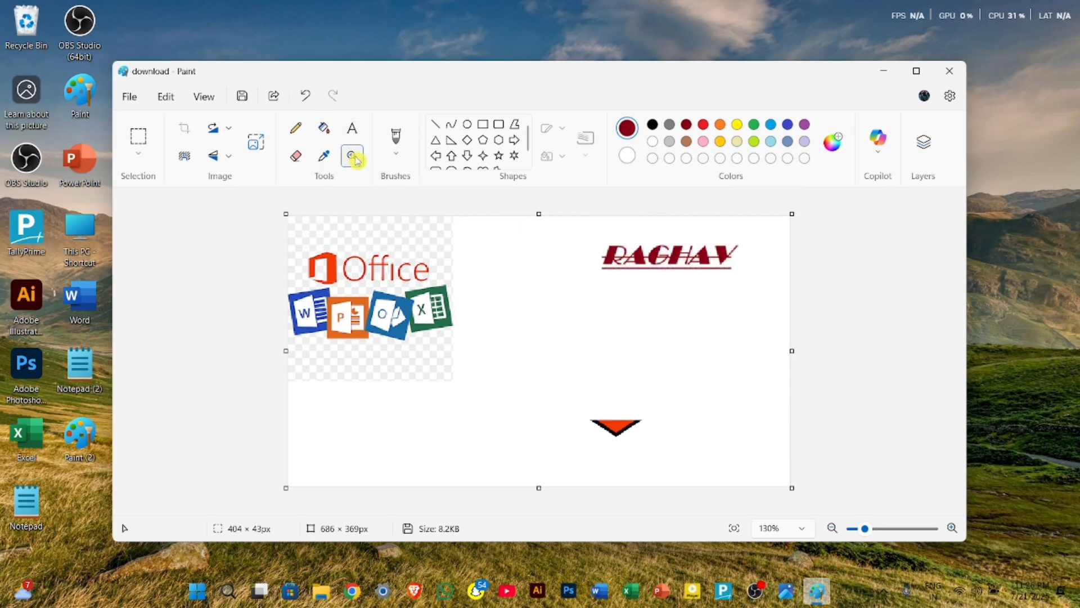
pyautogui.click(356, 161)
pyautogui.click(503, 278)
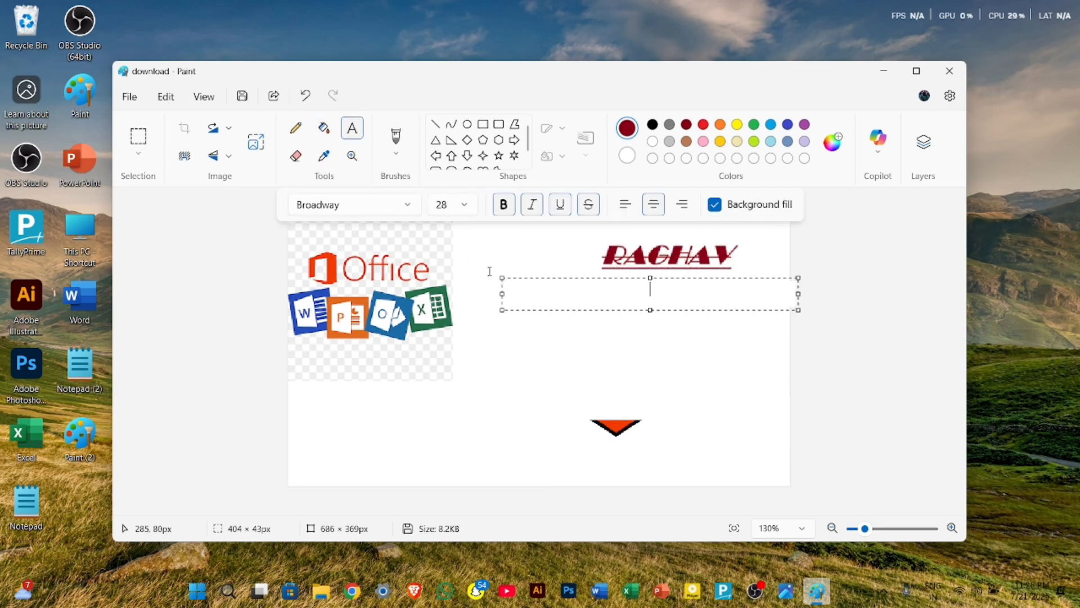
pyautogui.click(353, 157)
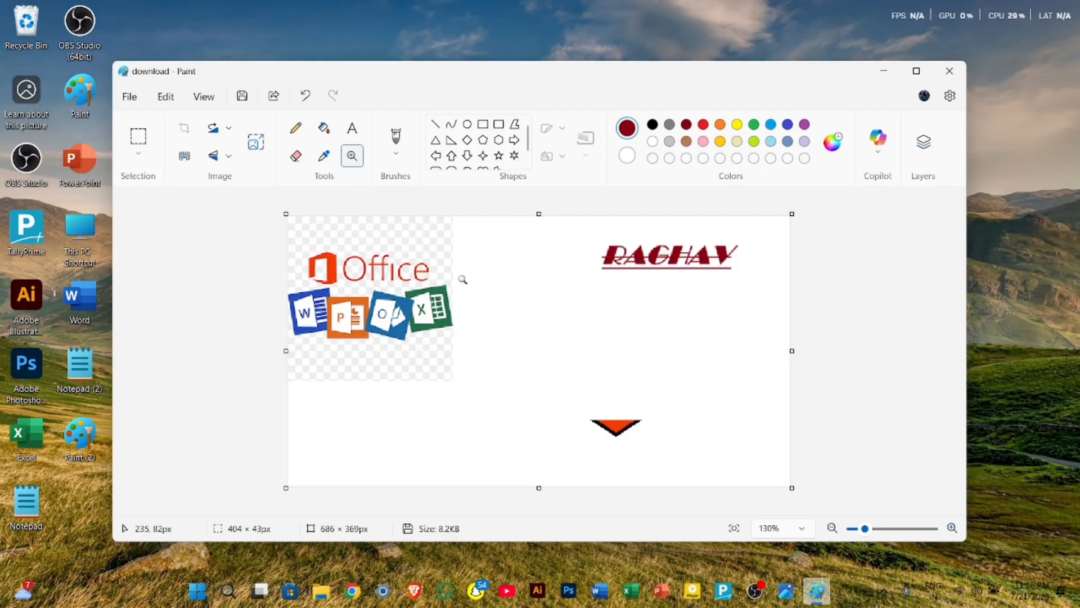
pyautogui.click(378, 289)
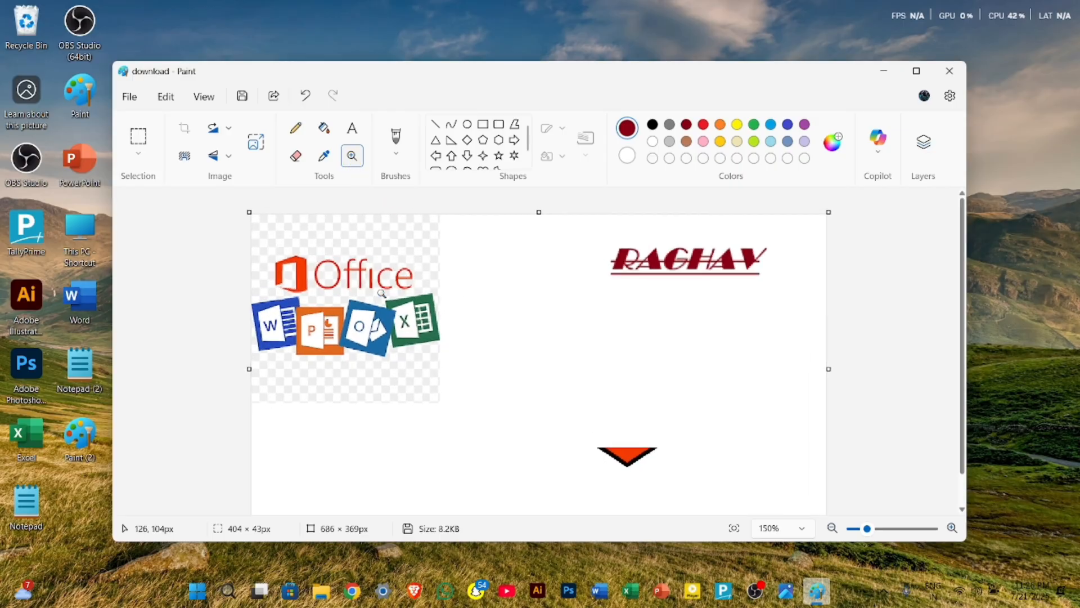
pyautogui.click(382, 294)
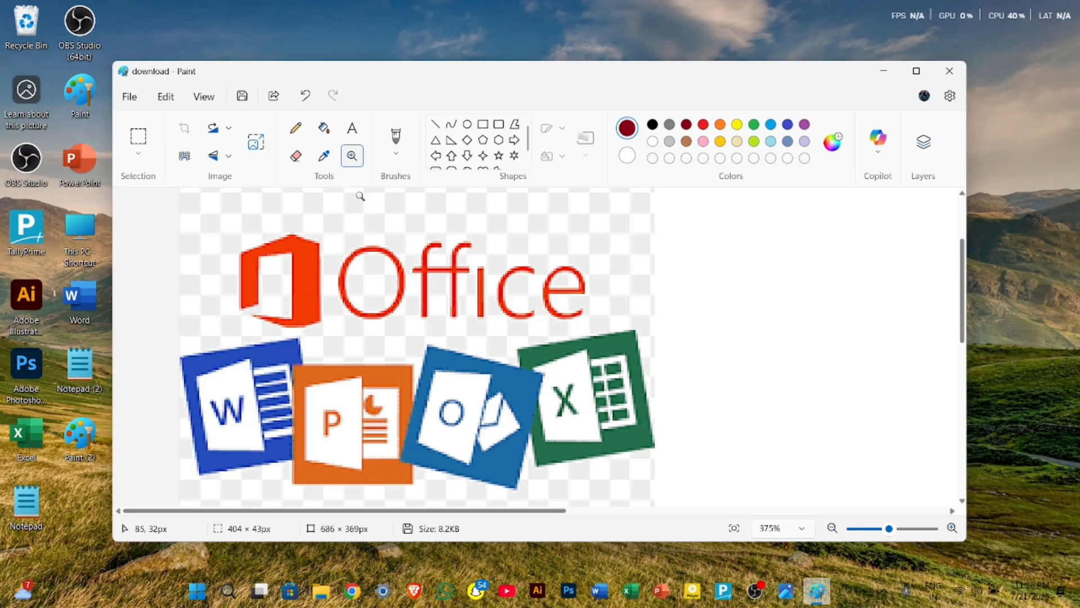
pyautogui.click(413, 264)
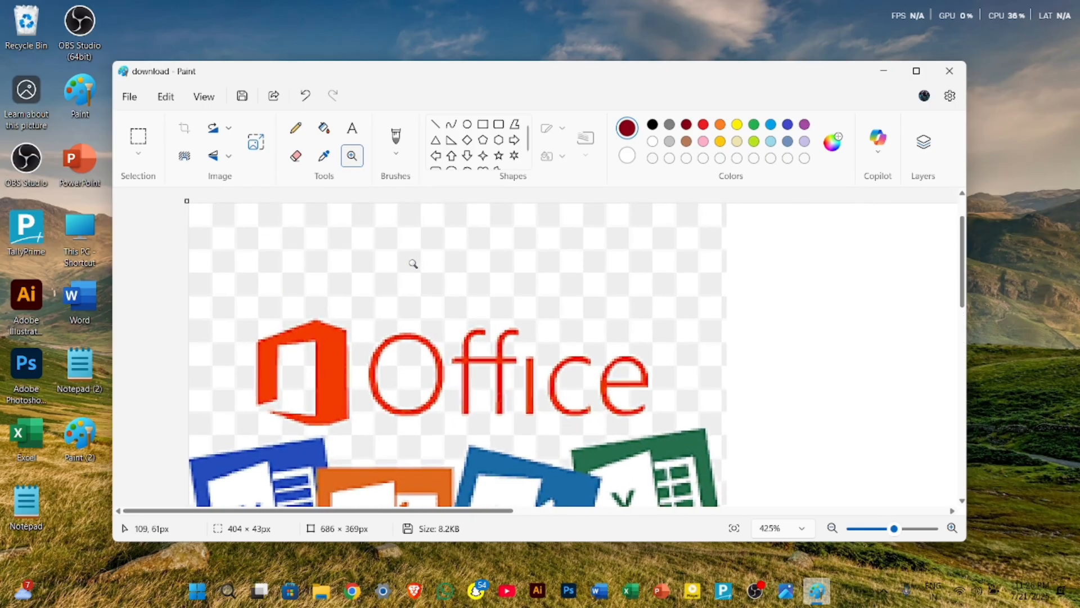
pyautogui.rightClick(413, 264)
pyautogui.rightClick(413, 264)
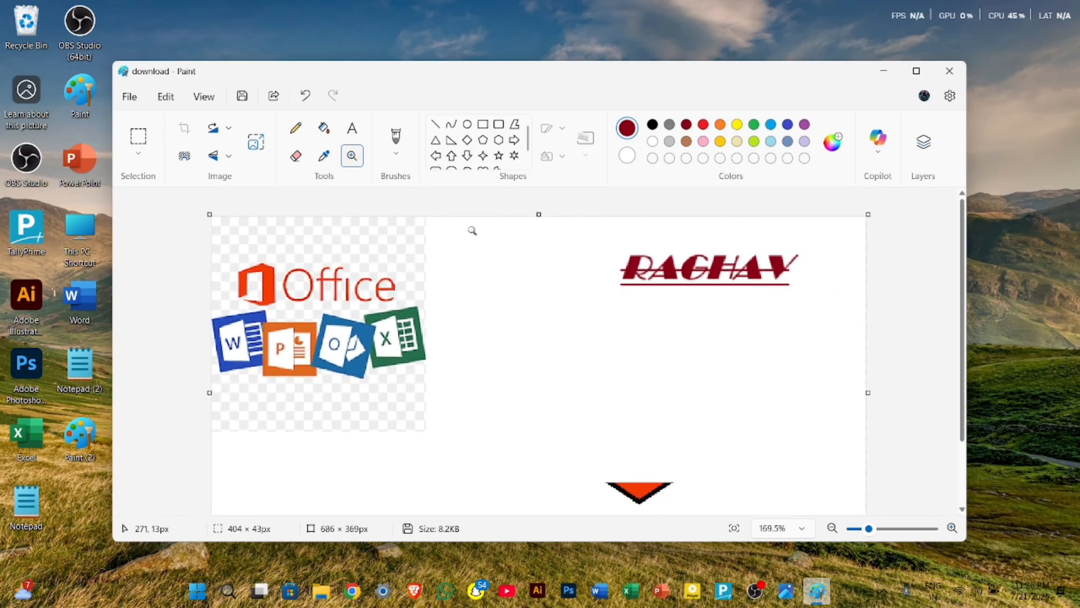
pyautogui.rightClick(472, 229)
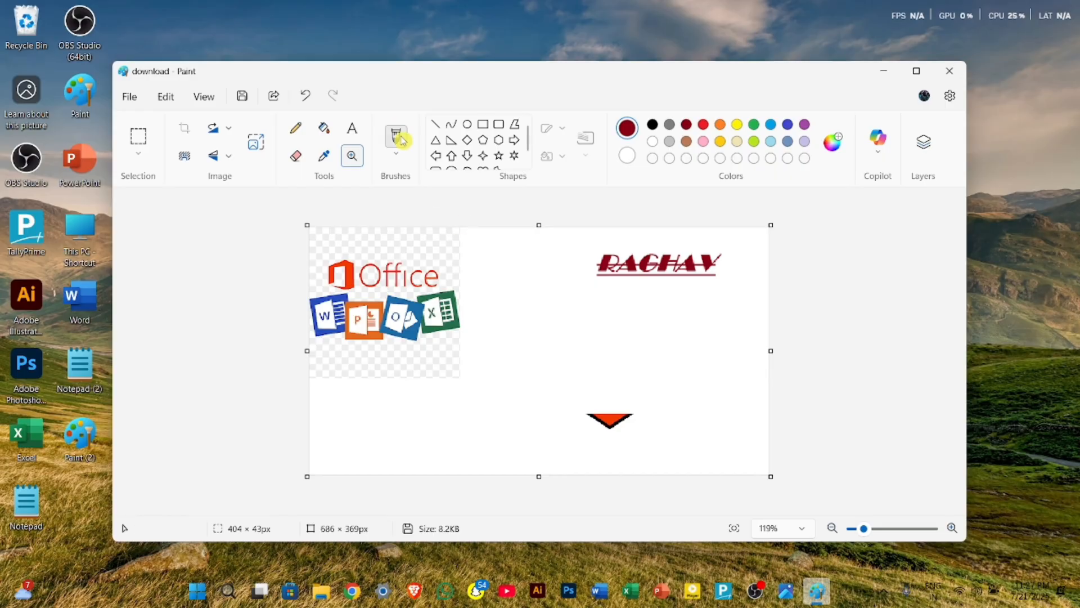
# Step: Paint a thick dark red looping stroke over the name text area with the standard Brush at an enlarged size
pyautogui.click(401, 159)
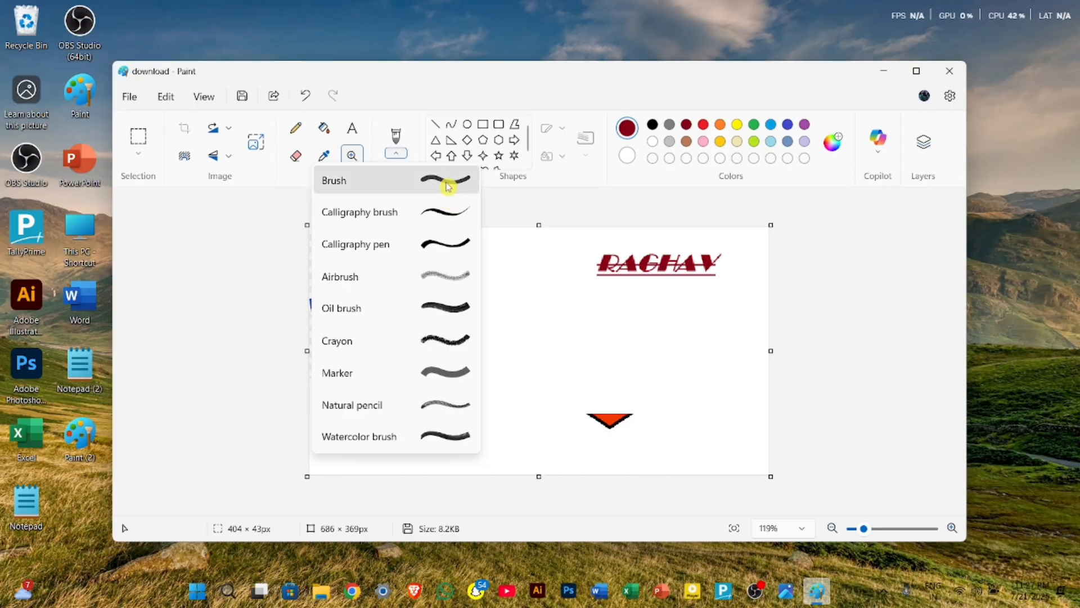
pyautogui.click(448, 180)
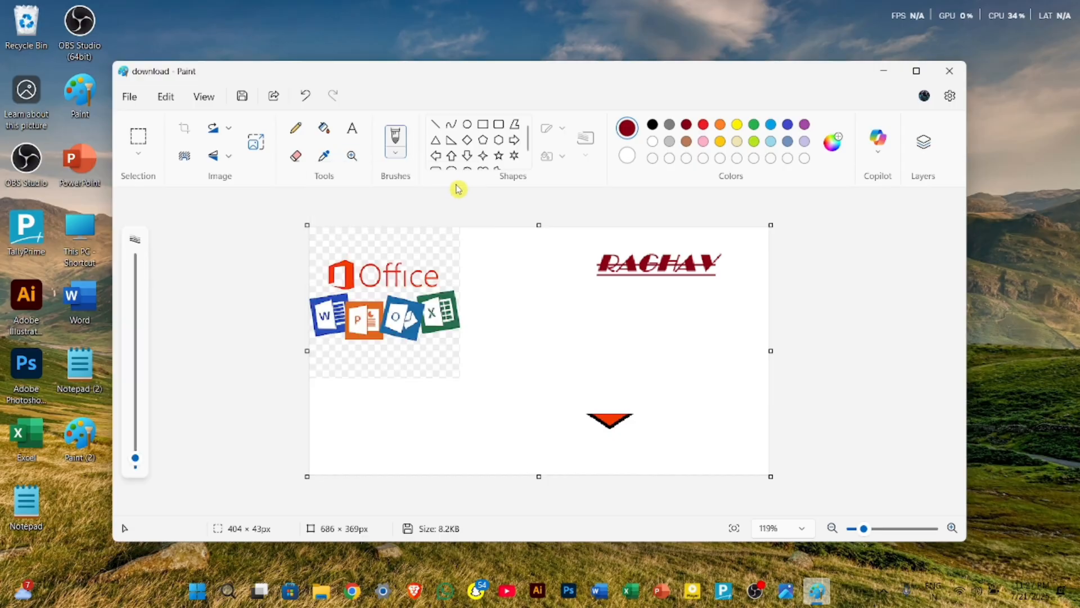
pyautogui.click(135, 384)
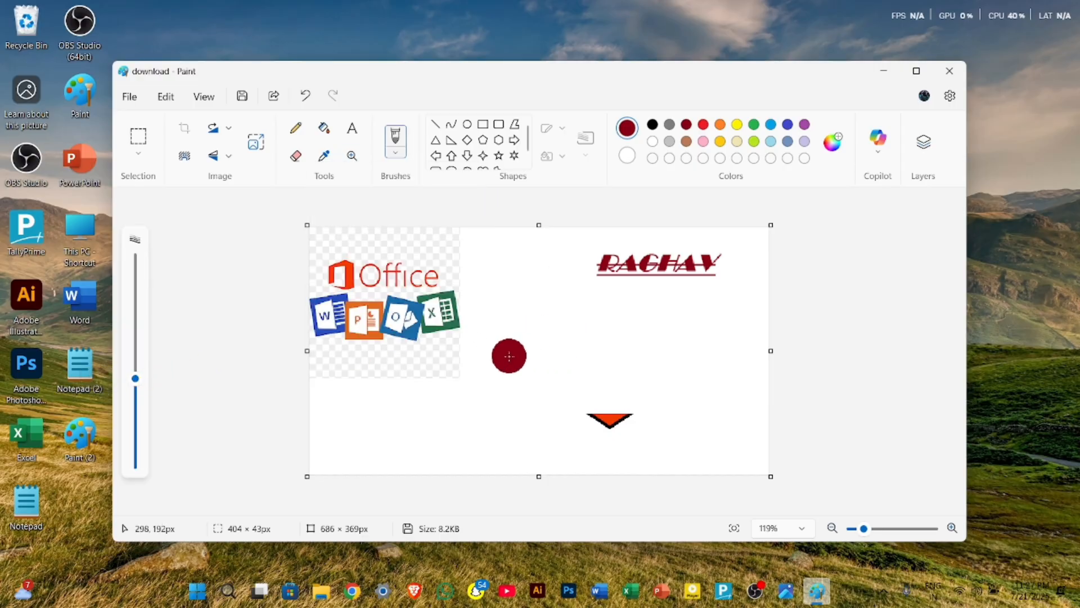
pyautogui.moveTo(509, 355)
pyautogui.mouseDown()
pyautogui.moveTo(596, 322)
pyautogui.moveTo(654, 364)
pyautogui.moveTo(512, 338)
pyautogui.moveTo(644, 261)
pyautogui.moveTo(697, 307)
pyautogui.mouseUp()
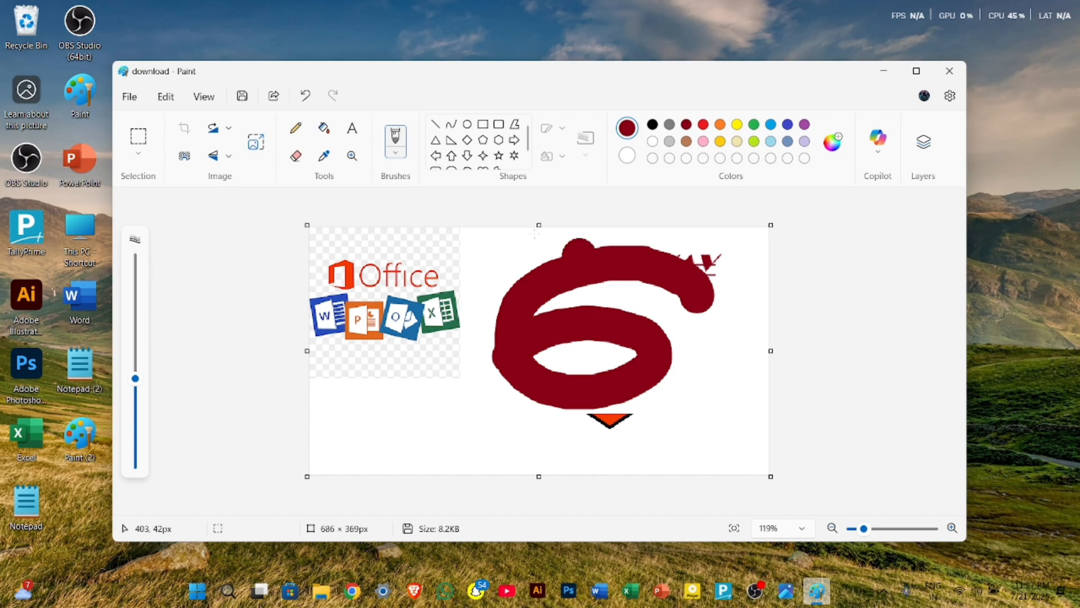
# Step: Scribble thin dark red loops over the Office logo with the Calligraphy brush
pyautogui.click(398, 157)
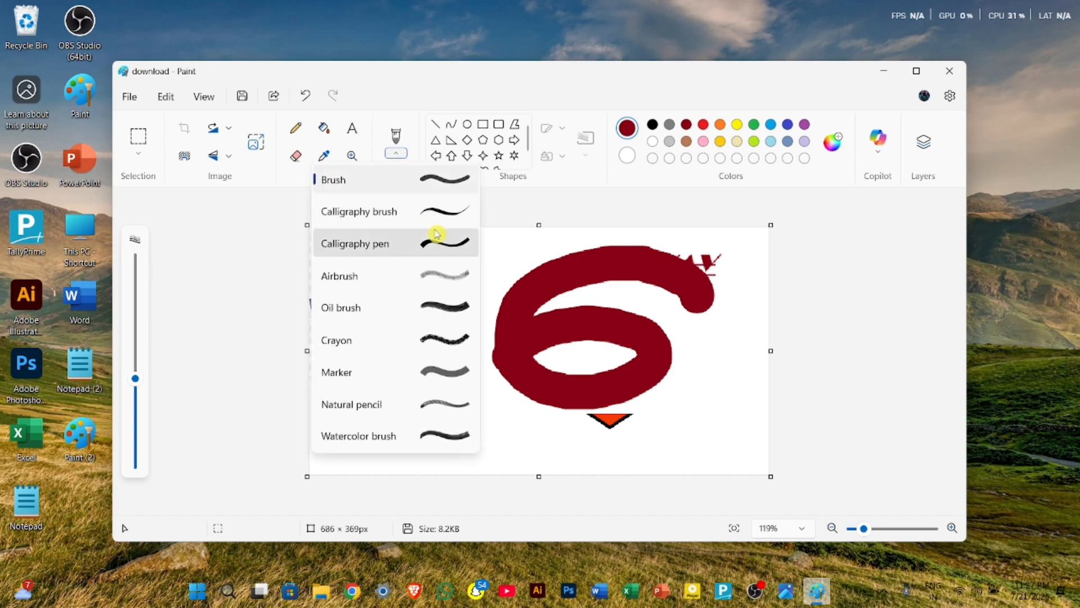
pyautogui.click(441, 212)
pyautogui.moveTo(401, 255)
pyautogui.mouseDown()
pyautogui.moveTo(435, 364)
pyautogui.moveTo(442, 281)
pyautogui.moveTo(465, 264)
pyautogui.moveTo(458, 378)
pyautogui.moveTo(499, 375)
pyautogui.moveTo(466, 335)
pyautogui.moveTo(310, 383)
pyautogui.moveTo(348, 307)
pyautogui.moveTo(358, 325)
pyautogui.moveTo(400, 251)
pyautogui.mouseUp()
# Step: Spray scattered dark red specks below and beside the Office logo with the Airbrush
pyautogui.click(404, 152)
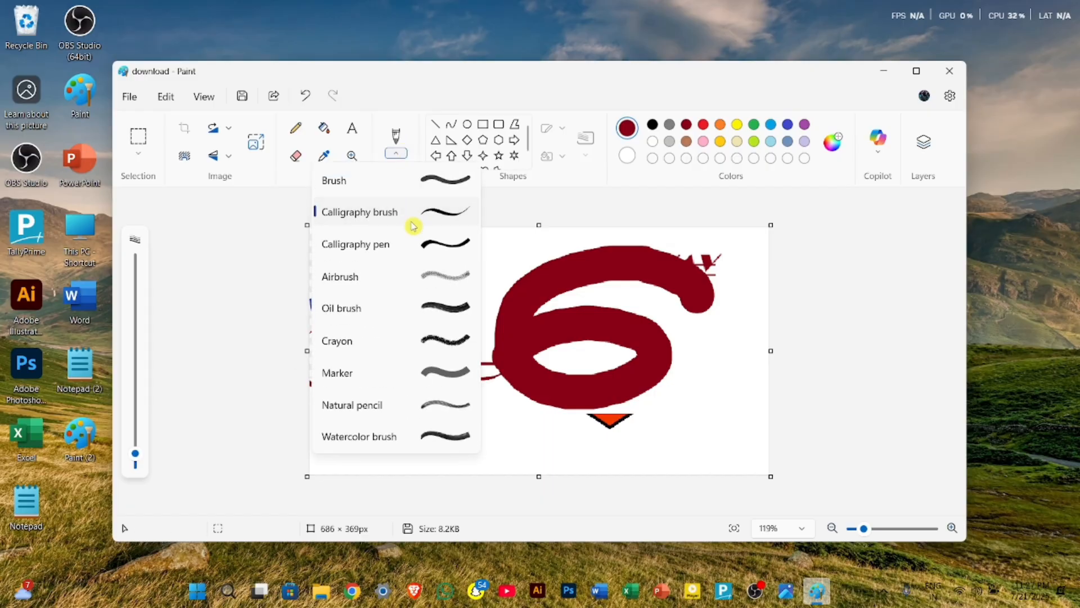
pyautogui.click(441, 275)
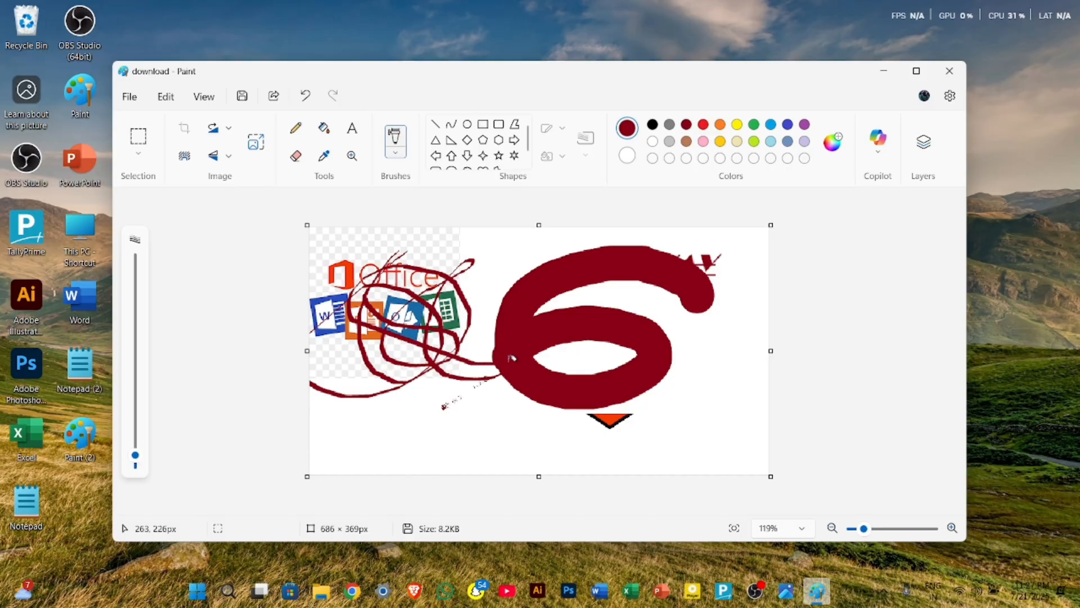
pyautogui.moveTo(512, 358)
pyautogui.mouseDown()
pyautogui.moveTo(518, 321)
pyautogui.moveTo(374, 381)
pyautogui.moveTo(391, 401)
pyautogui.moveTo(512, 353)
pyautogui.mouseUp()
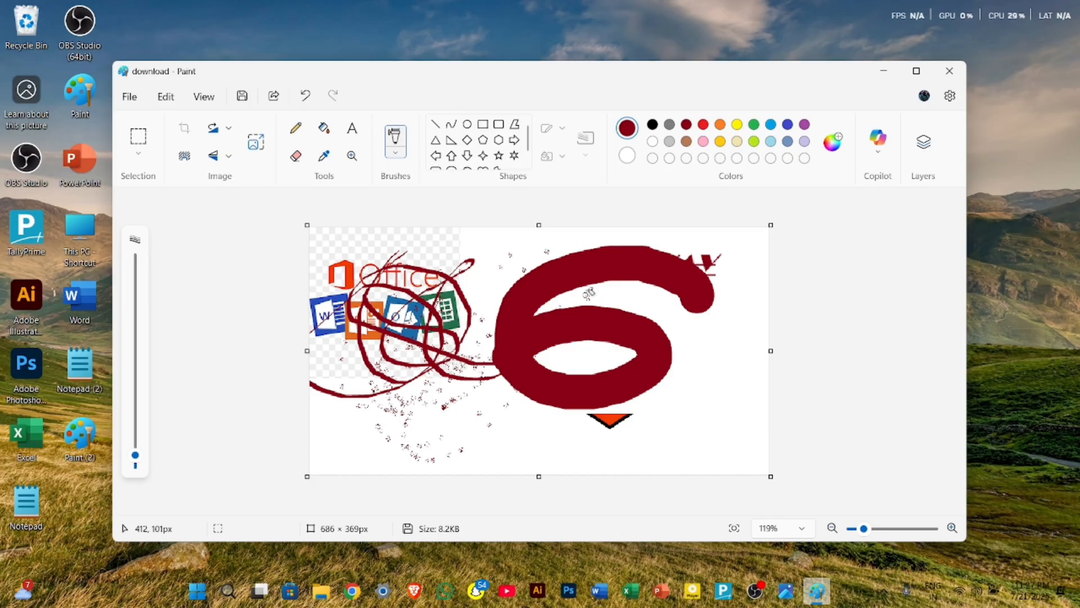
# Step: Select the entire canvas and delete all of its contents
pyautogui.hotkey('ctrl', 'a')
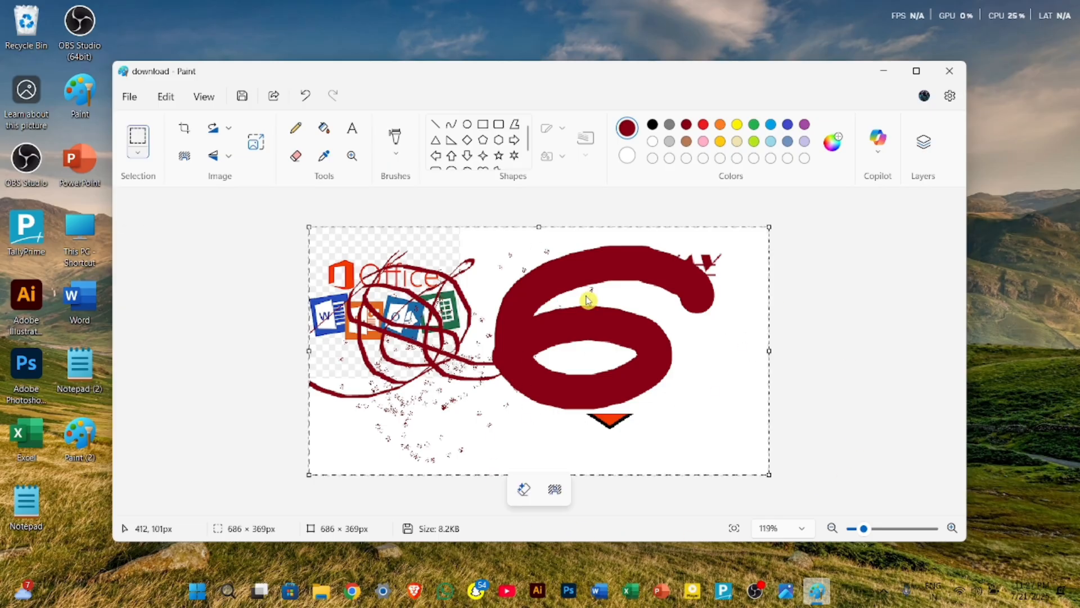
pyautogui.click(138, 154)
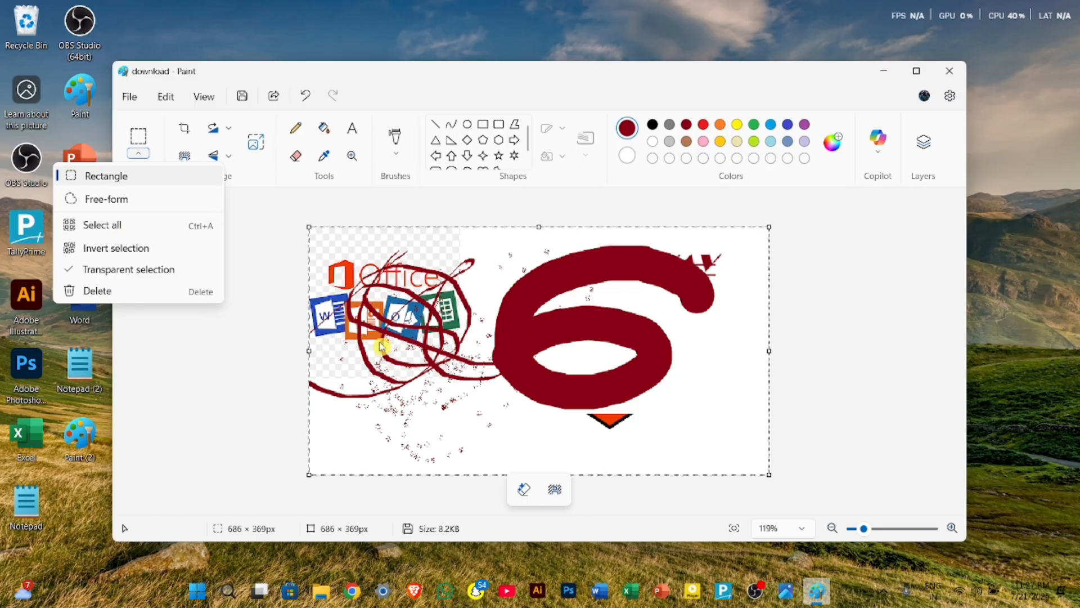
pyautogui.press('Delete')
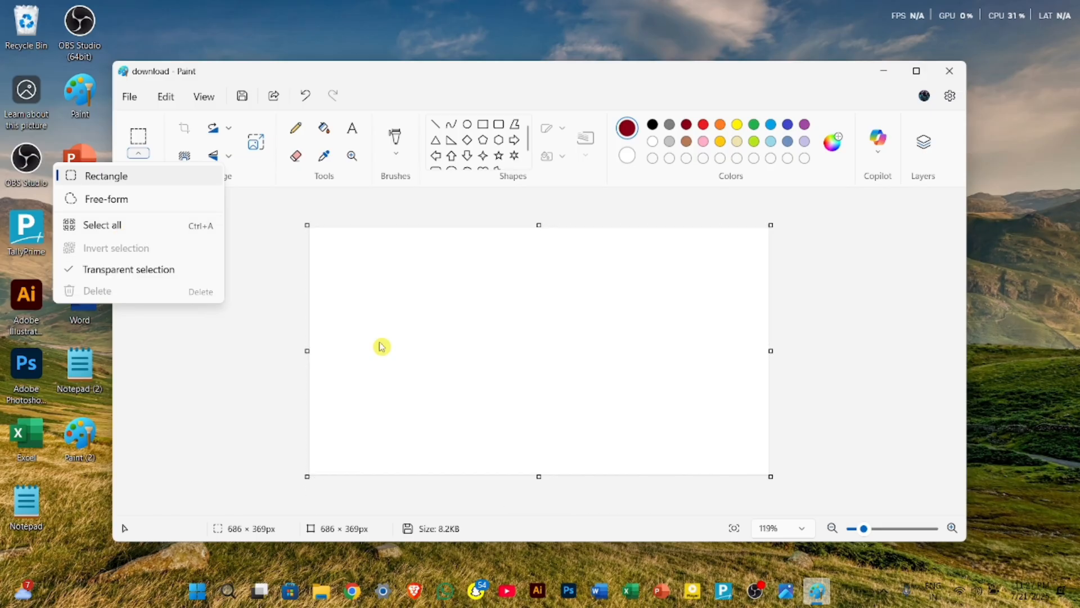
pyautogui.click(497, 353)
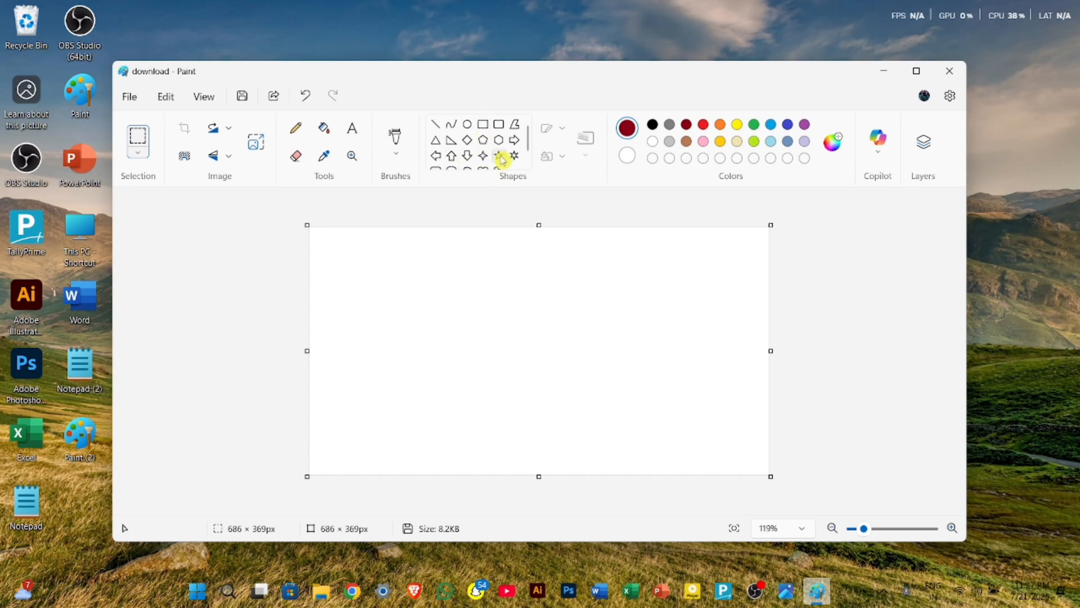
# Step: Draw a dark red rectangle about 296 × 139 px in the middle of the blank canvas
pyautogui.click(488, 128)
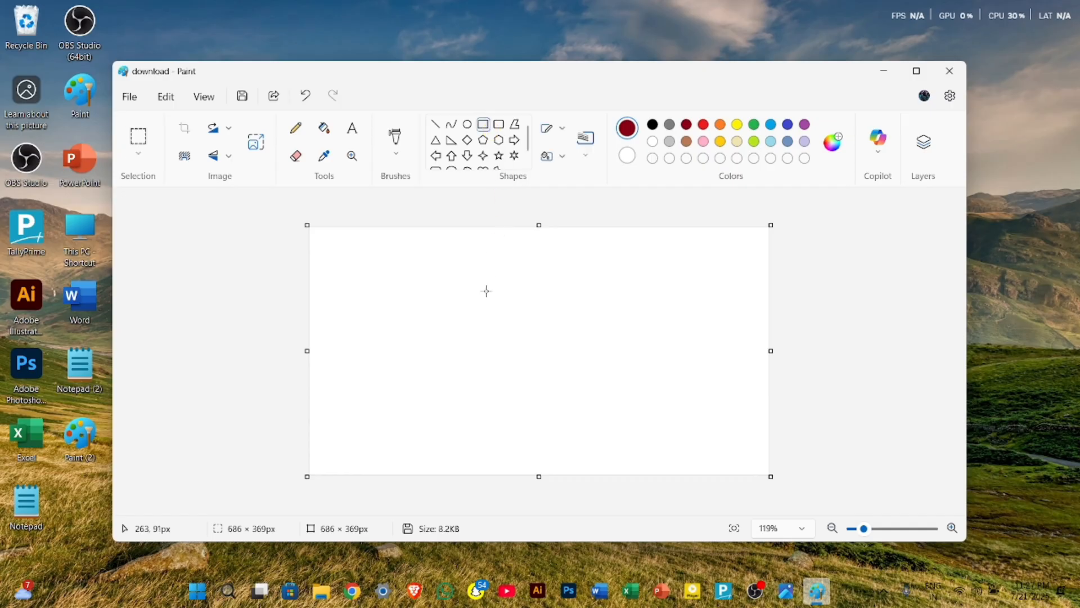
pyautogui.scroll(-1, 482, 153)
pyautogui.scroll(1, 482, 154)
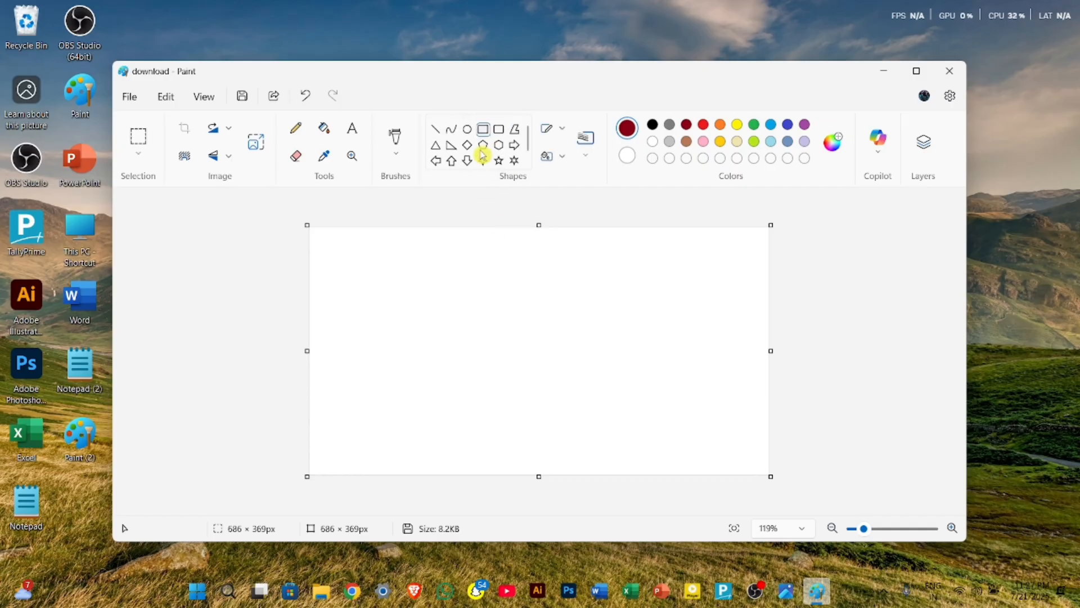
pyautogui.moveTo(437, 301); pyautogui.dragTo(637, 396)
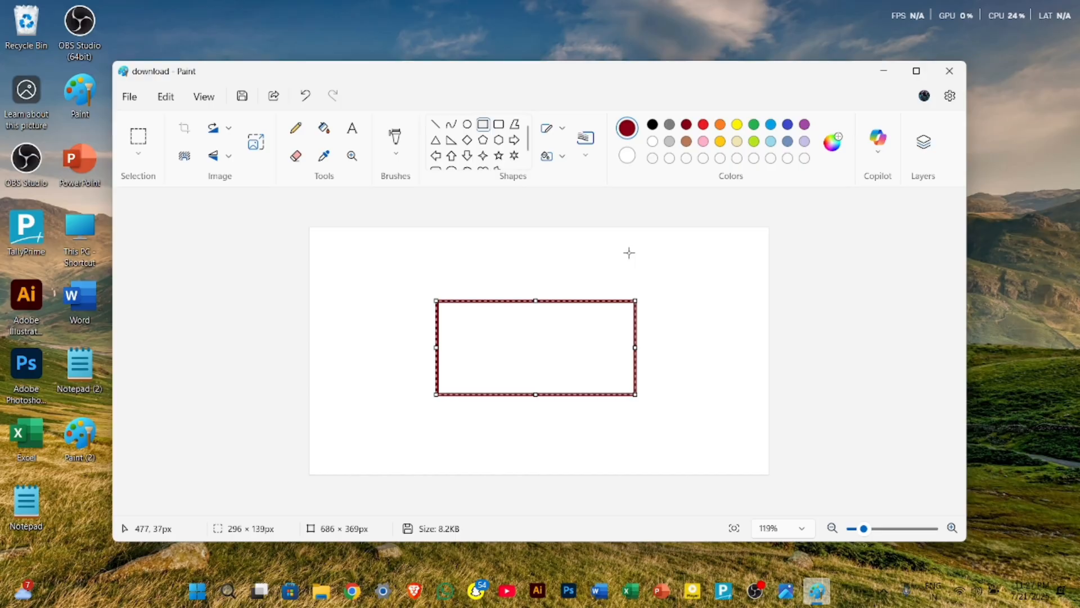
# Step: Cycle the rectangle's outline style through Oil brush, Natural pencil and Watercolor brush, ending with Crayon
pyautogui.click(566, 136)
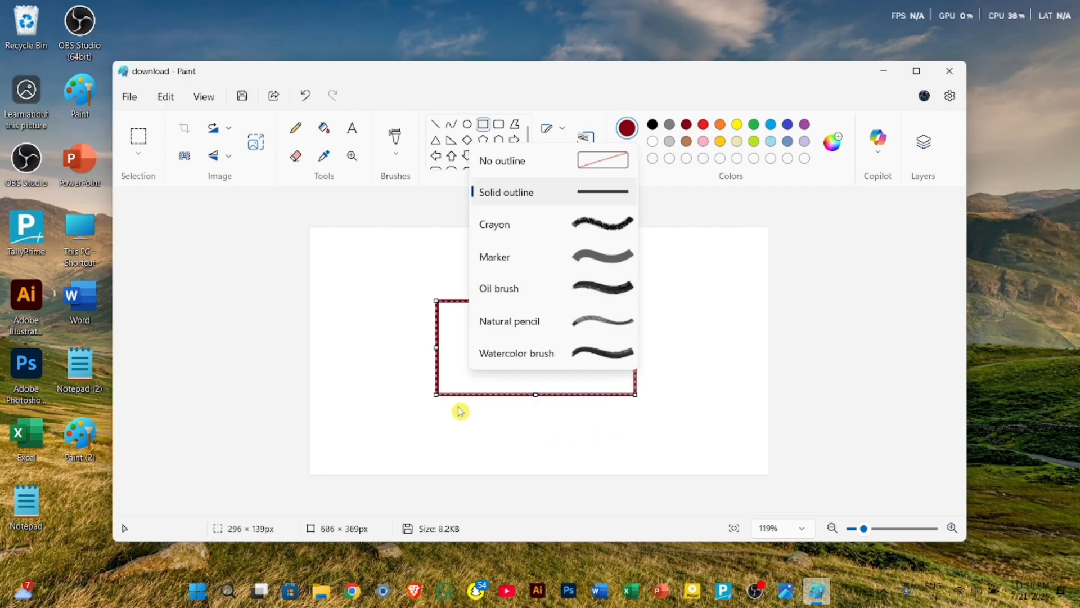
pyautogui.click(594, 288)
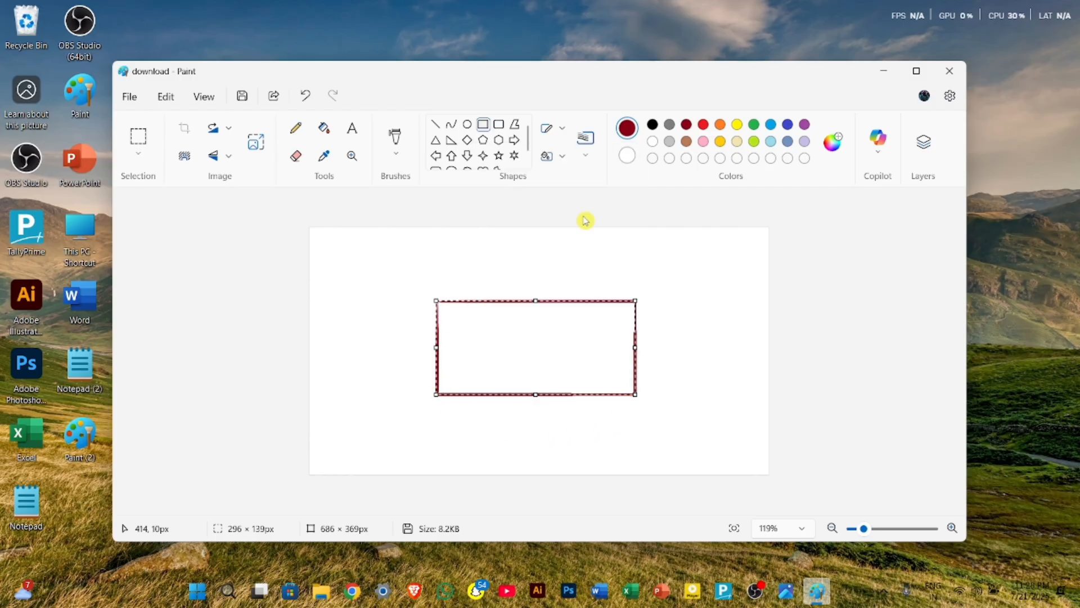
pyautogui.click(562, 132)
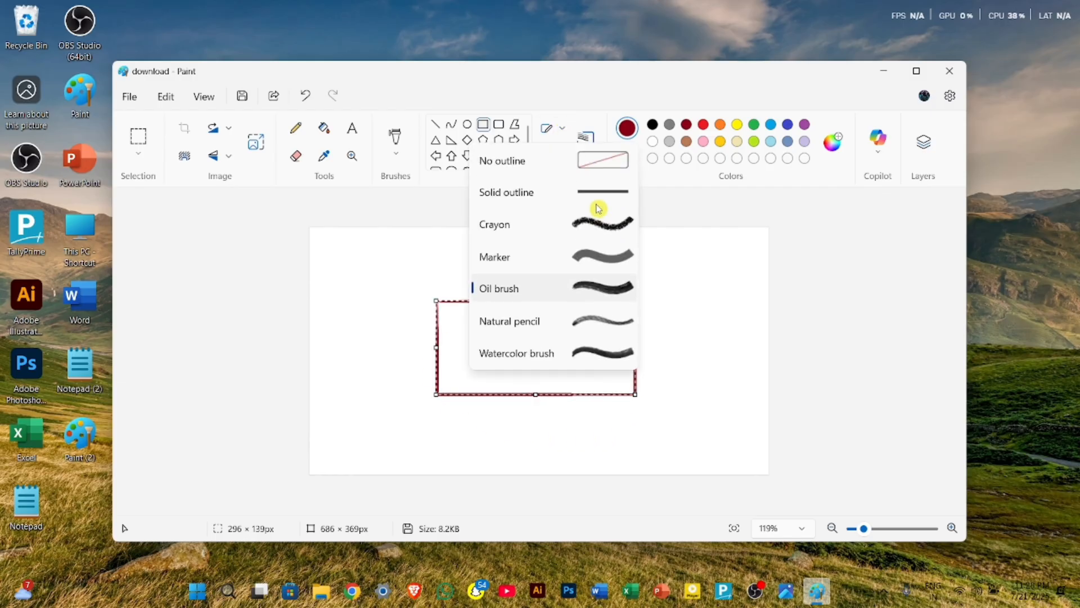
pyautogui.click(596, 325)
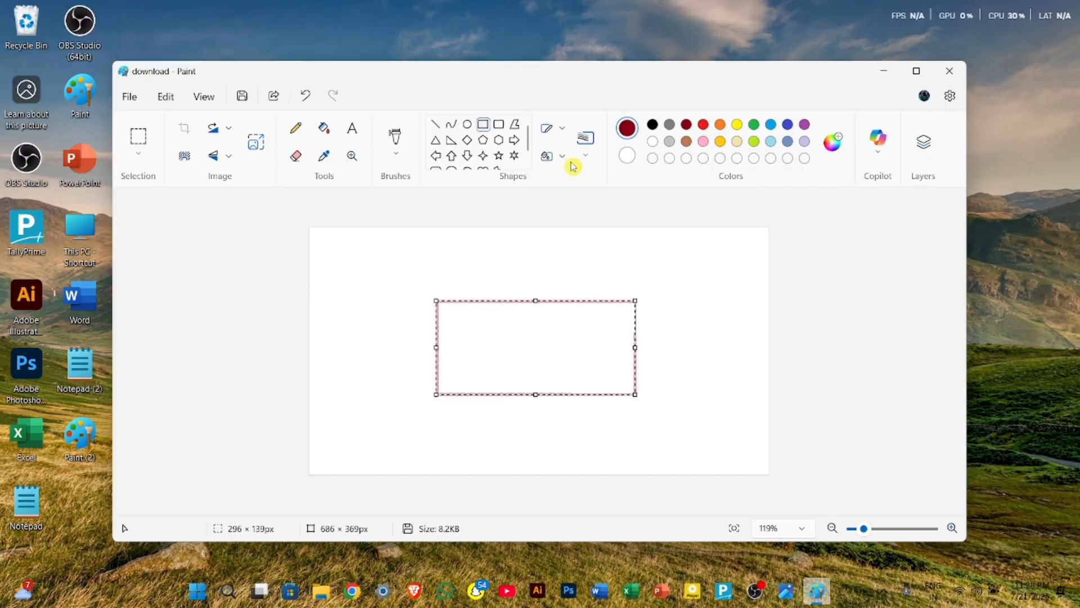
pyautogui.click(562, 133)
pyautogui.click(564, 131)
pyautogui.click(563, 135)
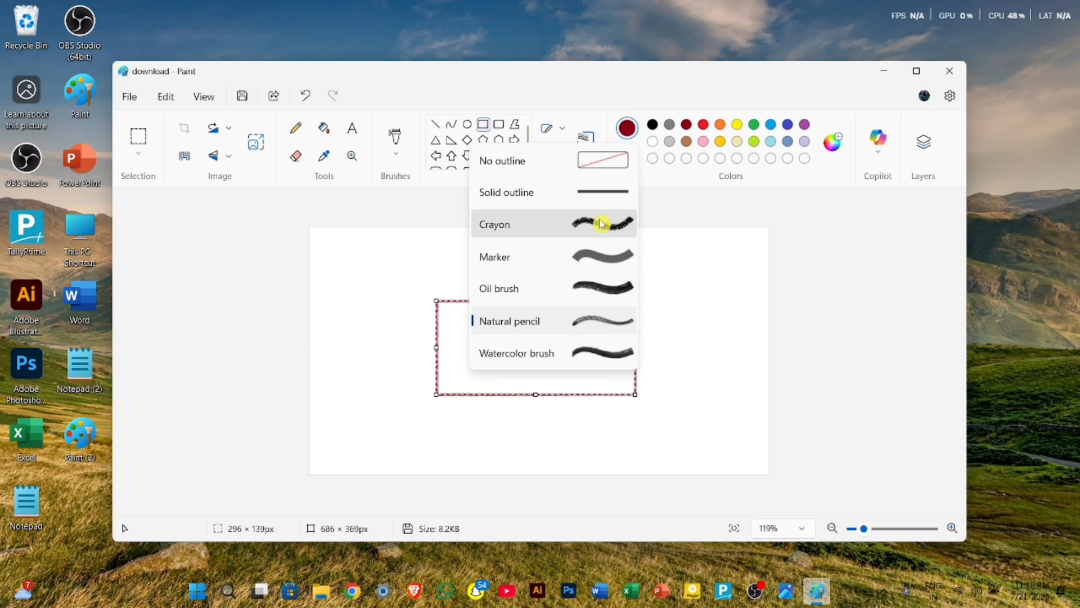
pyautogui.click(607, 352)
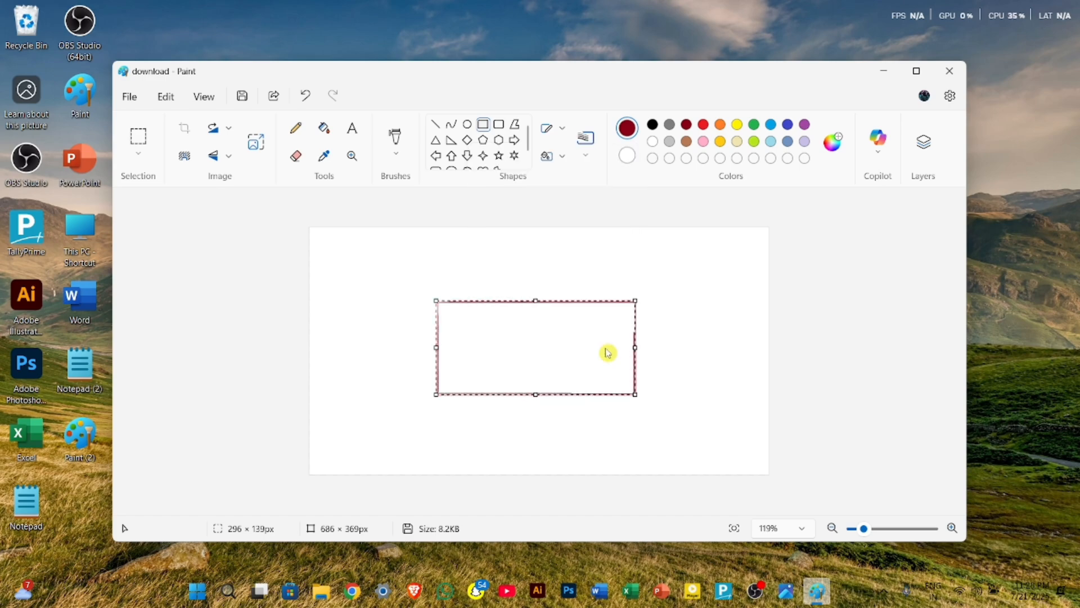
pyautogui.click(565, 133)
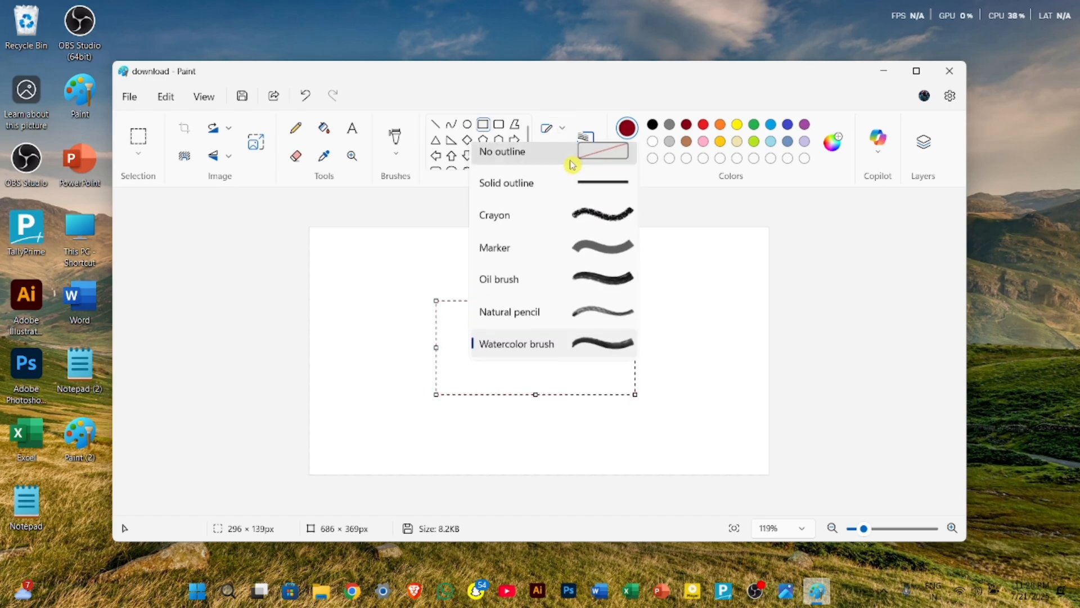
pyautogui.click(603, 231)
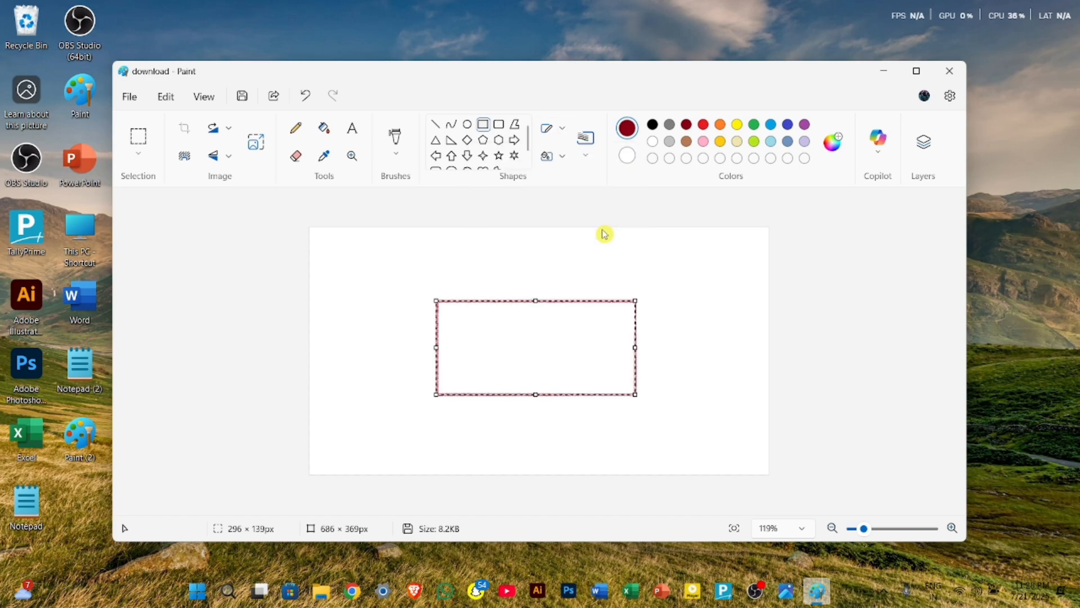
# Step: Set the red rounded rectangle's fill style to Watercolor brush and review the outline thickness options
pyautogui.click(564, 161)
pyautogui.hotkey('ctrl', 'z')
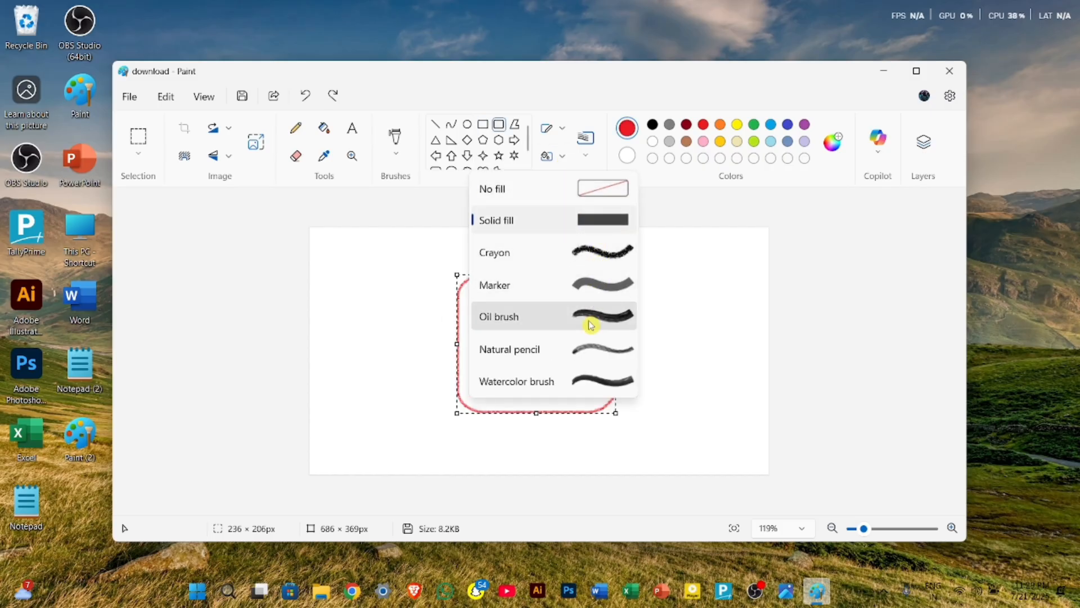
pyautogui.click(592, 394)
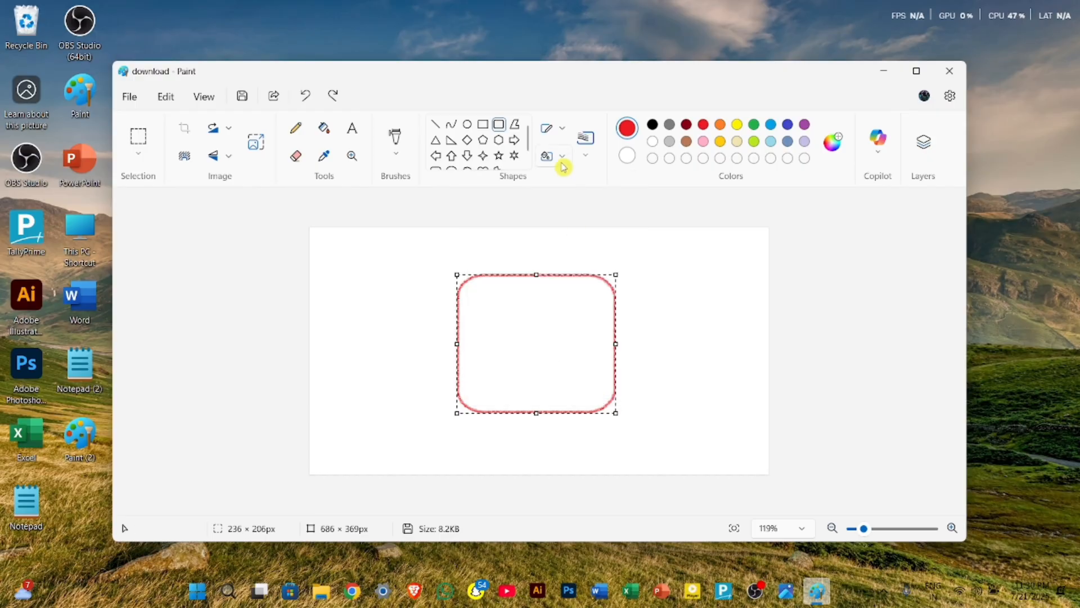
pyautogui.click(585, 160)
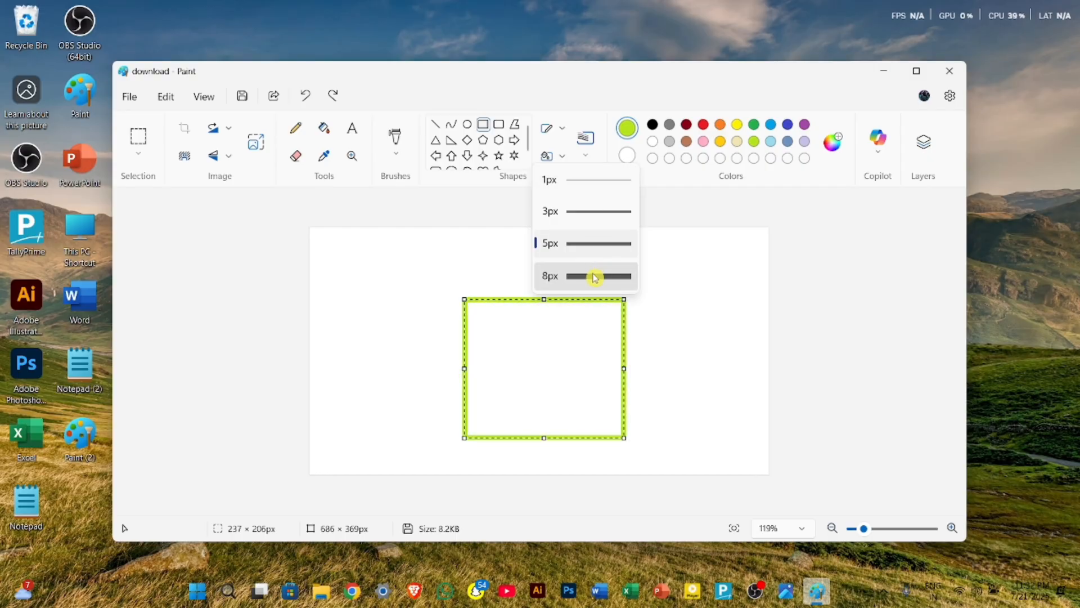
pyautogui.click(713, 280)
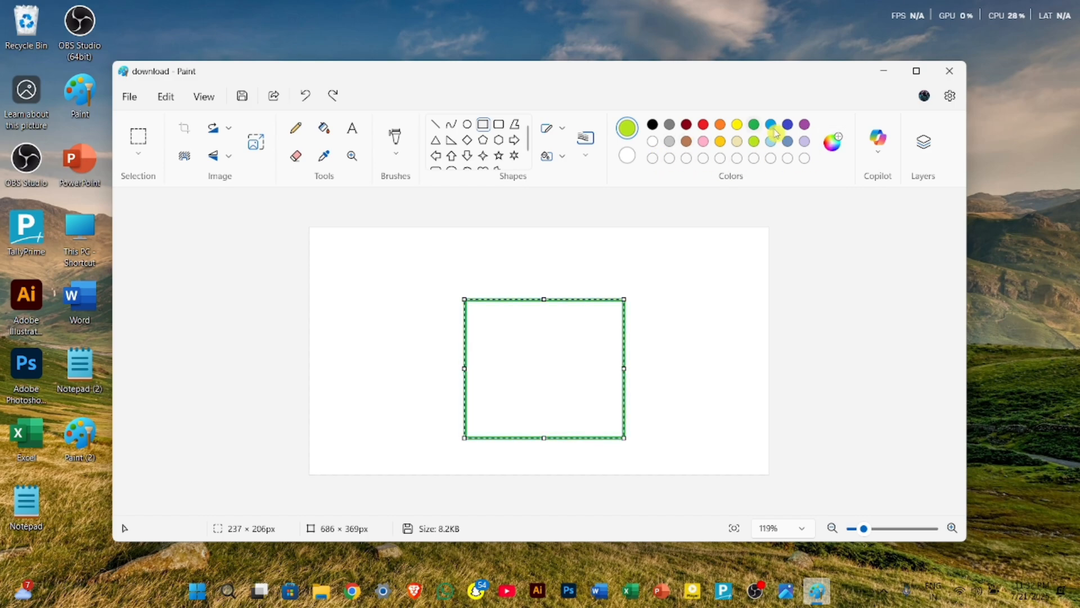
# Step: Mix the custom darker purple #6053B3 and apply it to the rectangle's outline as Color 1
pyautogui.click(836, 148)
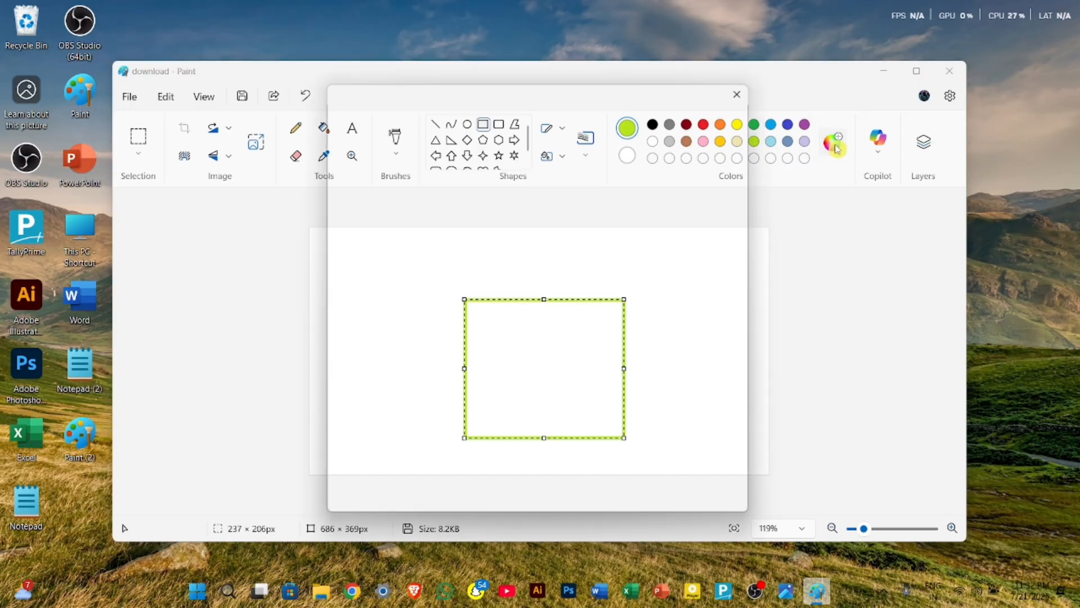
pyautogui.click(497, 214)
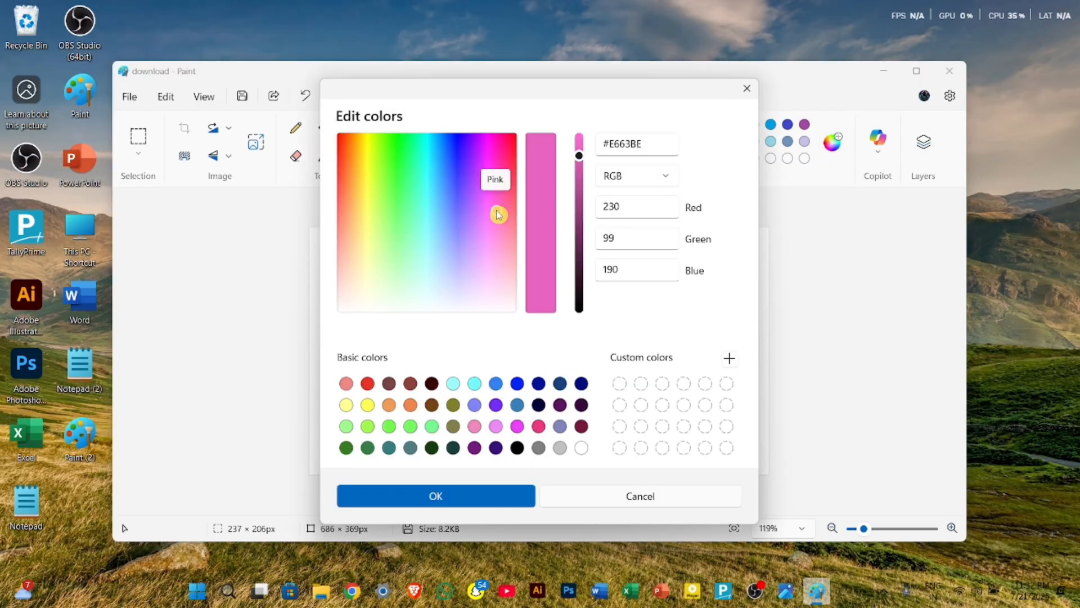
pyautogui.click(436, 238)
pyautogui.click(376, 232)
pyautogui.click(440, 202)
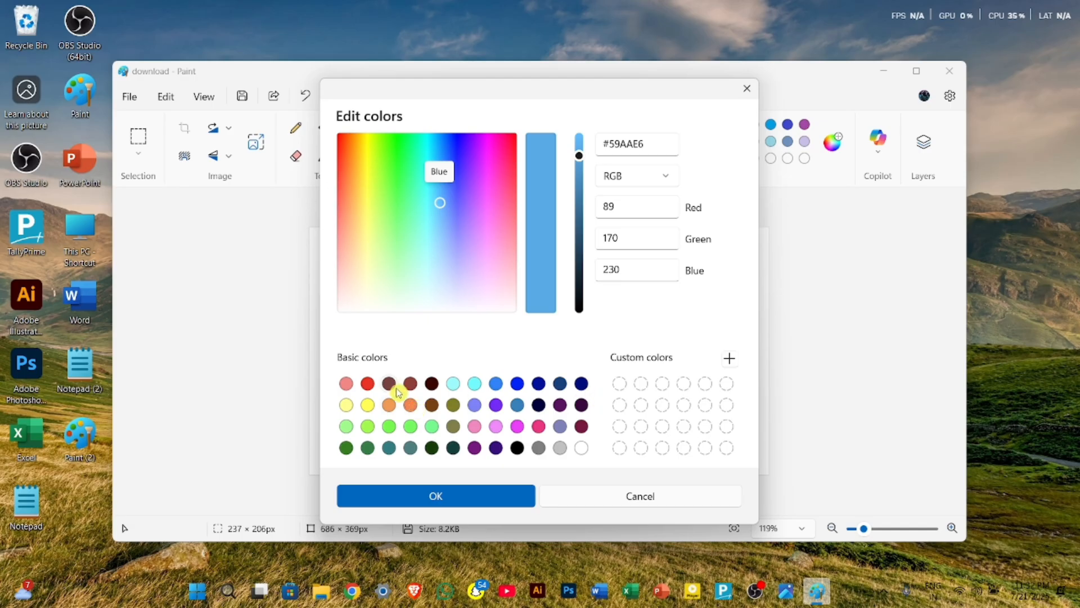
pyautogui.click(463, 220)
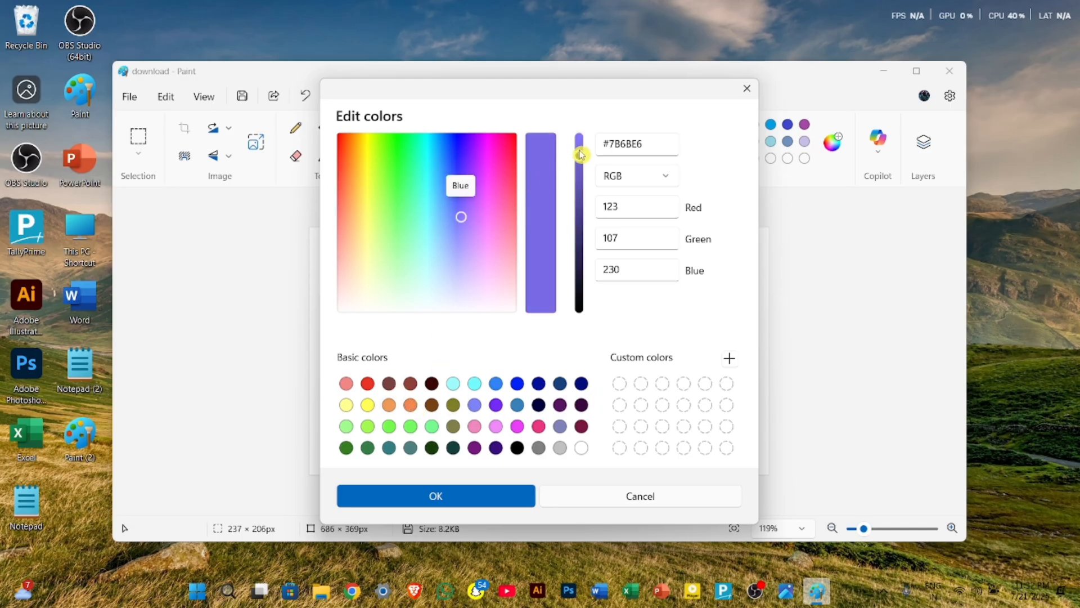
pyautogui.moveTo(580, 158); pyautogui.dragTo(591, 194)
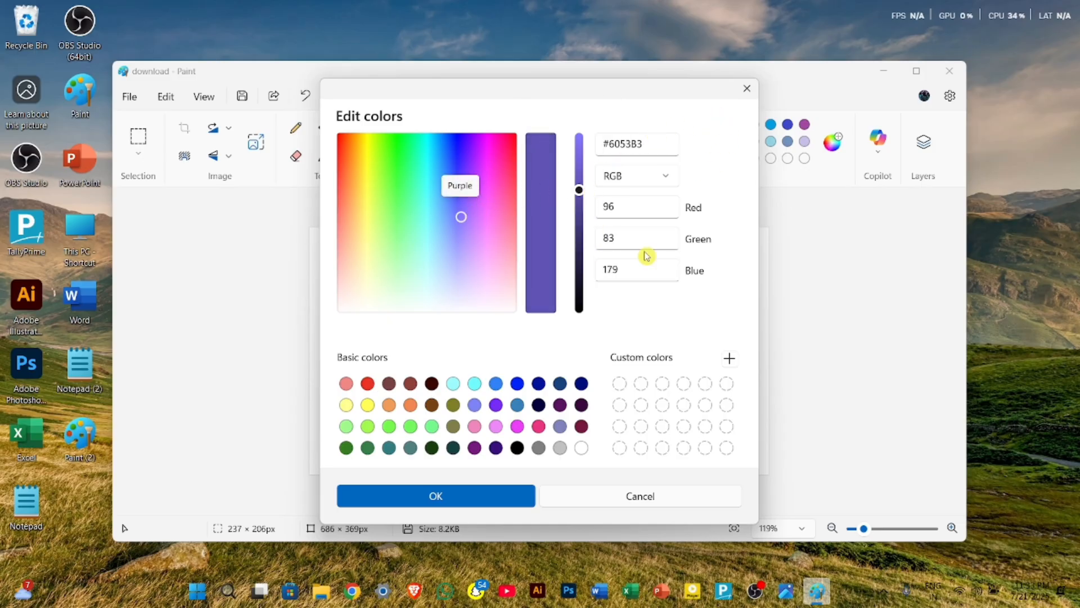
pyautogui.click(477, 501)
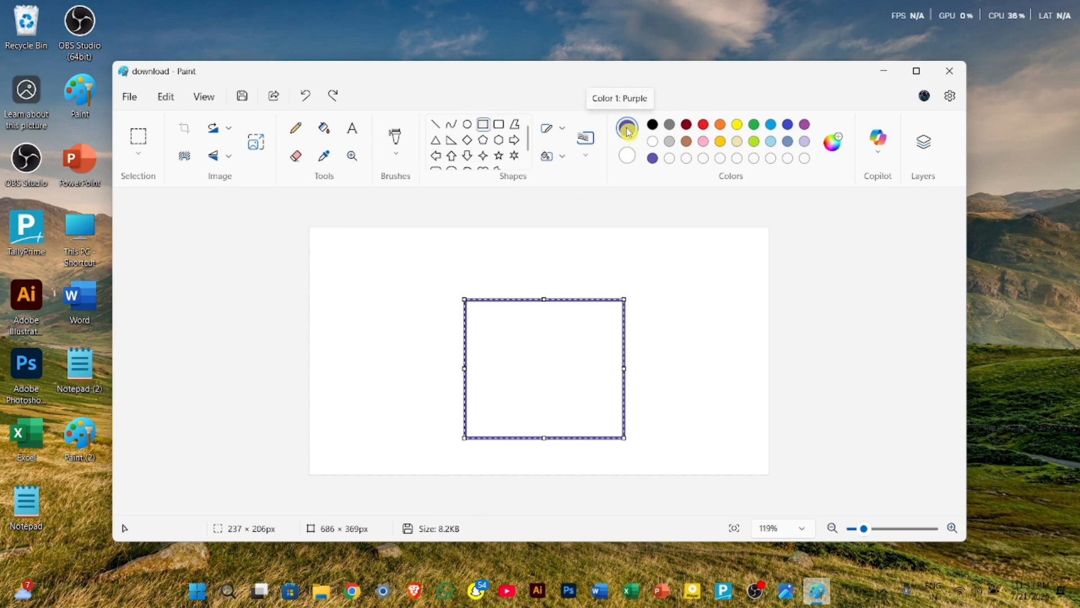
# Step: Draw a rectangle about 89 × 94 px below the existing black shapes and fill it with black
pyautogui.click(324, 130)
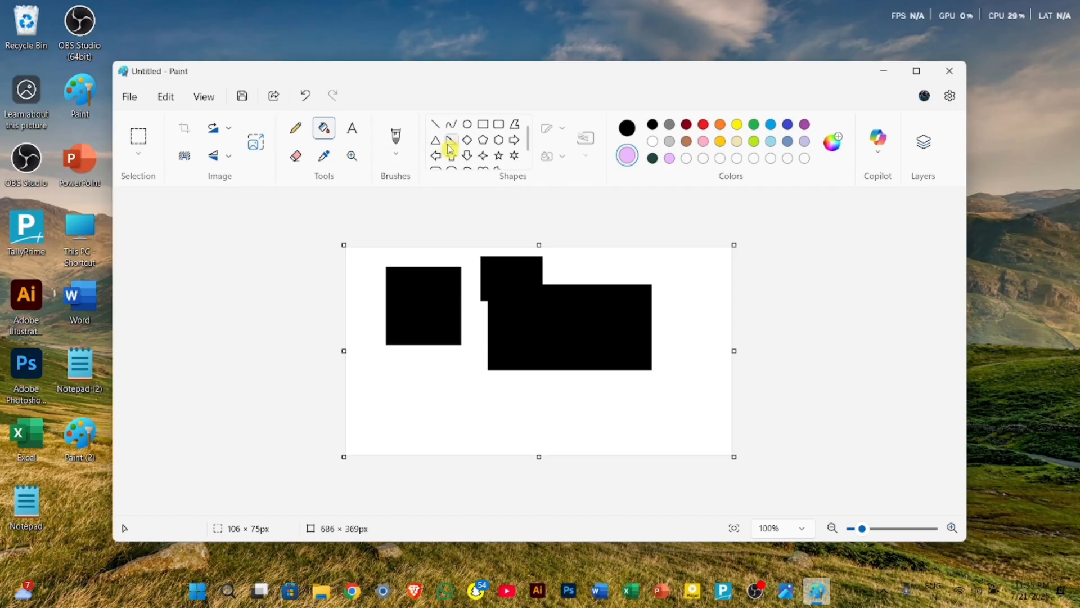
pyautogui.click(484, 124)
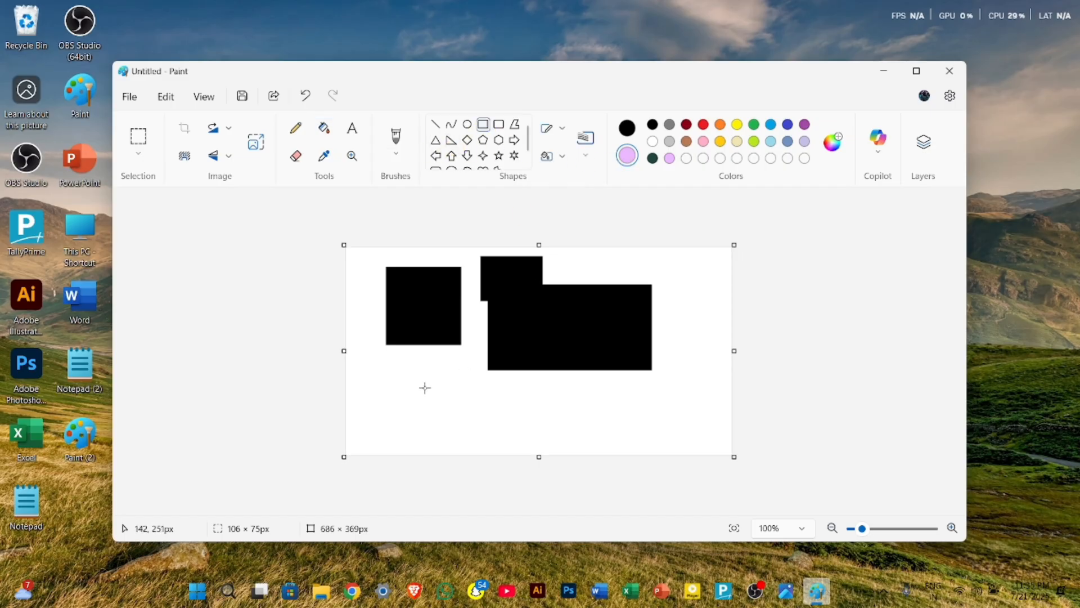
pyautogui.moveTo(418, 380); pyautogui.dragTo(471, 436)
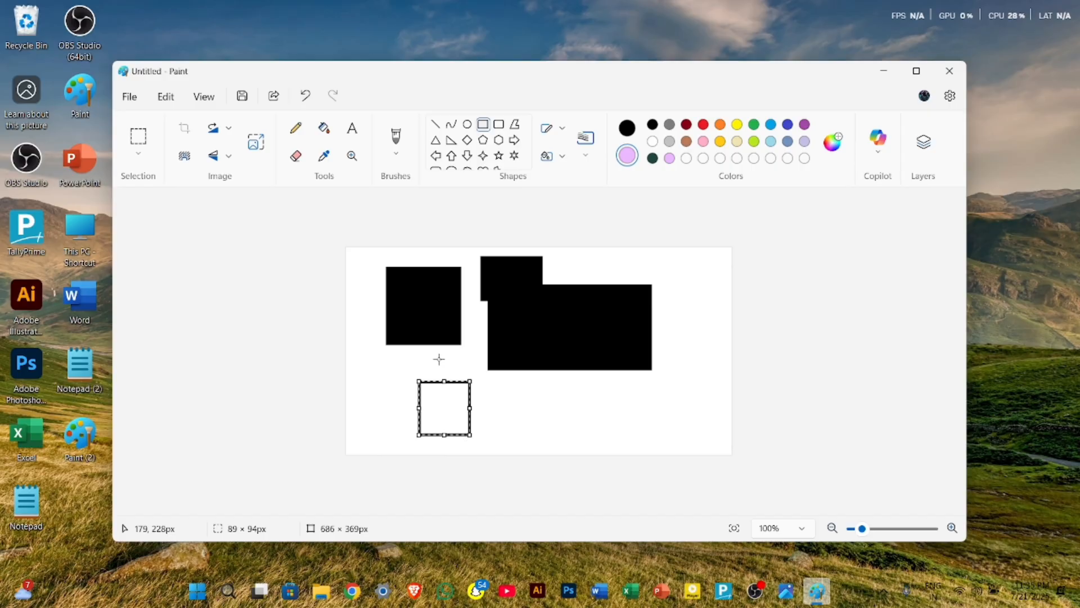
pyautogui.click(324, 130)
pyautogui.click(431, 402)
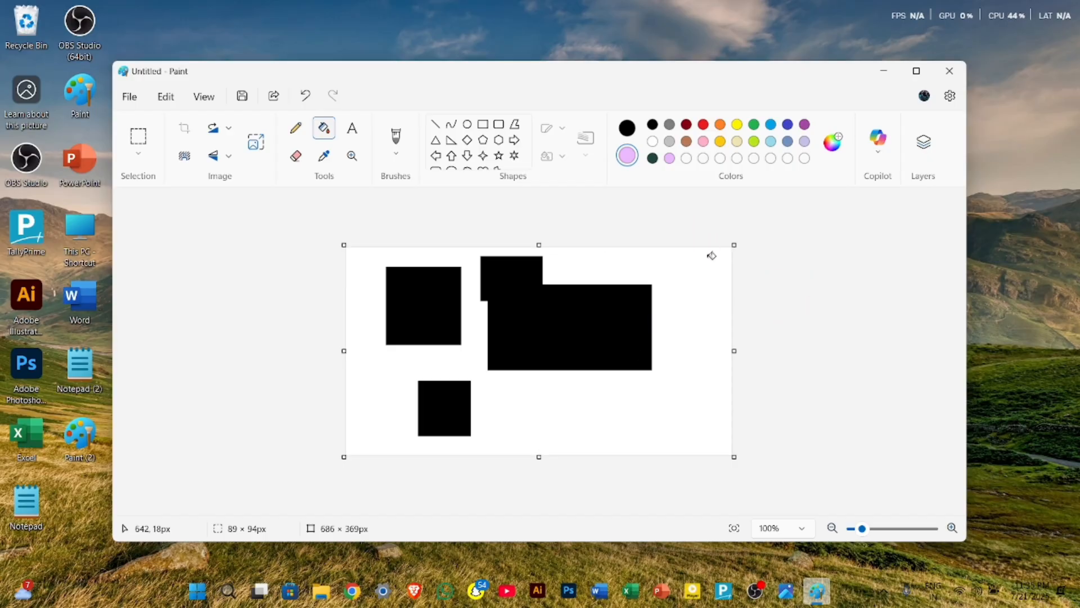
# Step: Clear all the black shapes from the canvas
pyautogui.hotkey('ctrl', 'a')
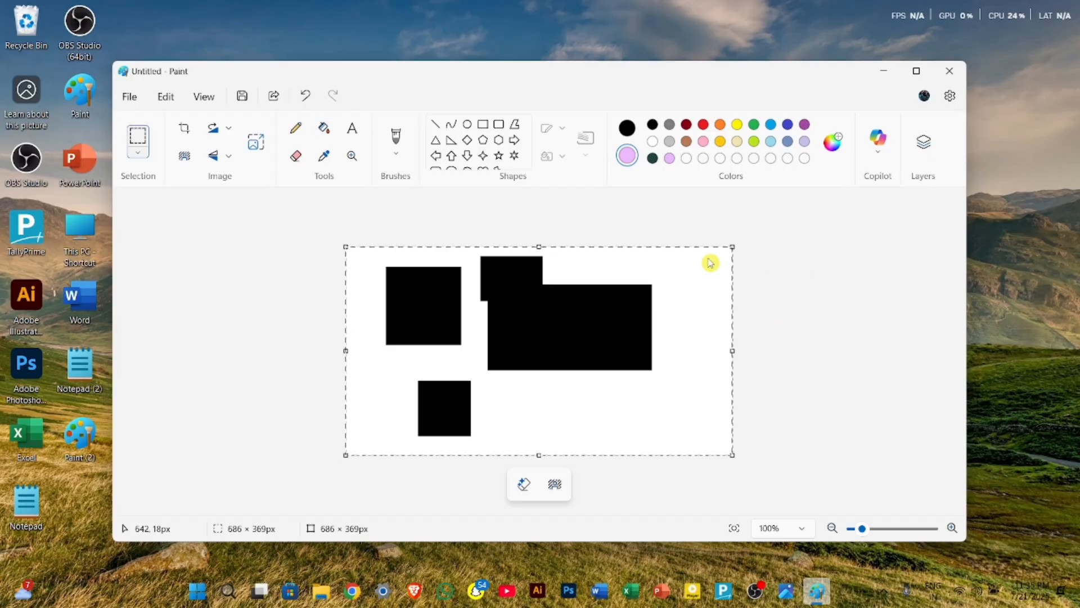
pyautogui.press('Delete')
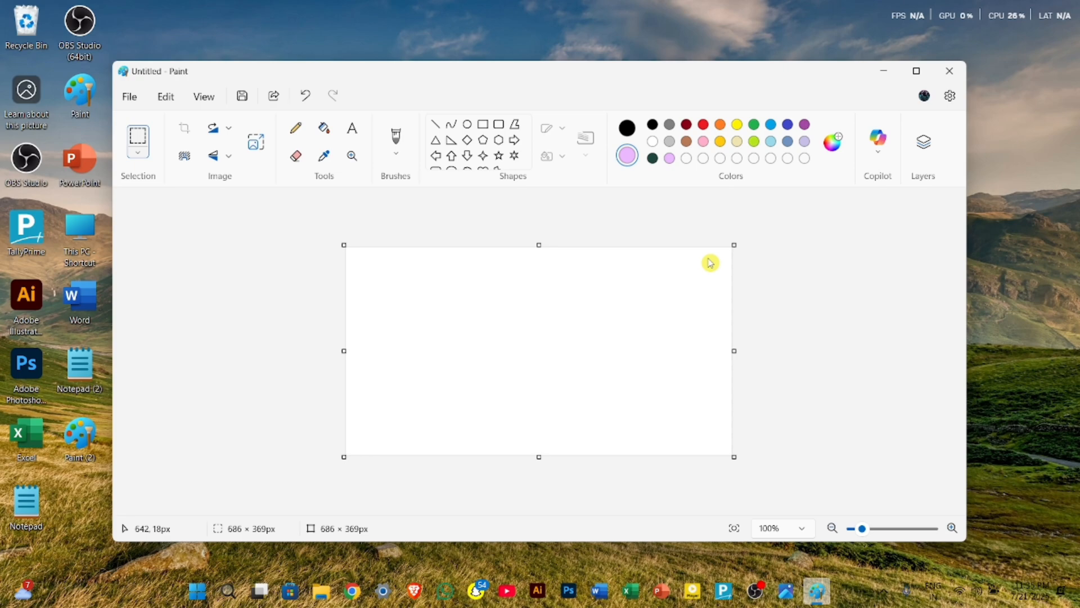
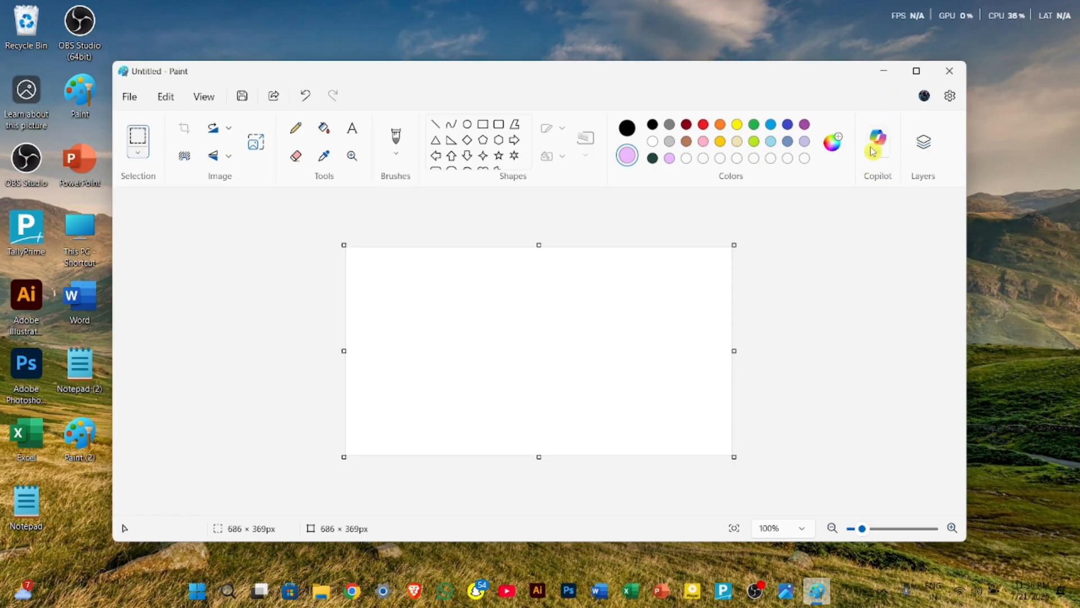
# Step: Display the image's layers and draw a black-outlined rectangle about 355 × 245 px on the transparent layer
pyautogui.click(928, 146)
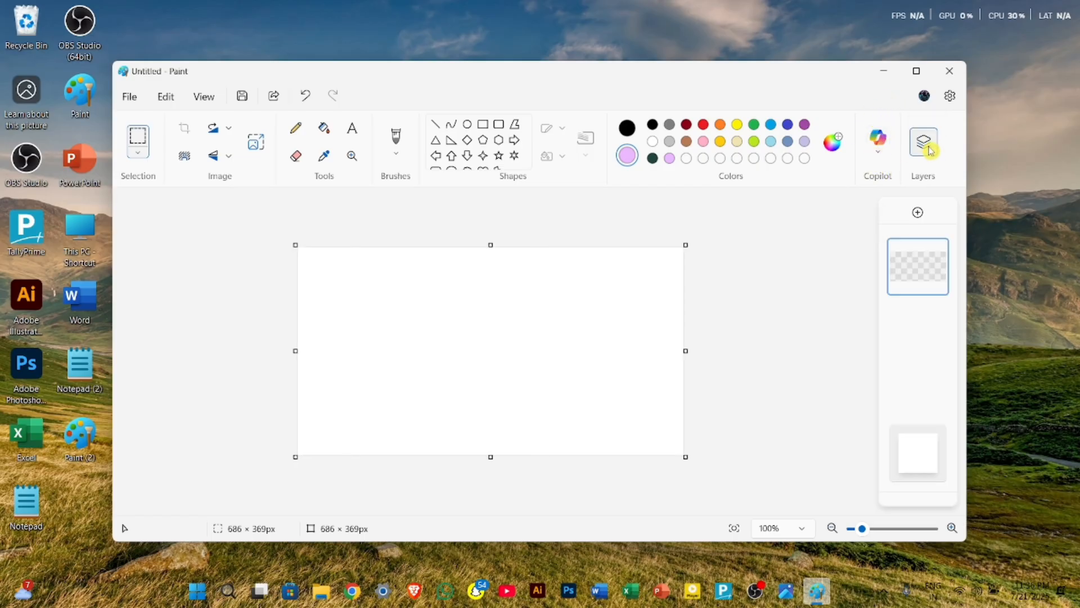
pyautogui.moveTo(925, 279)
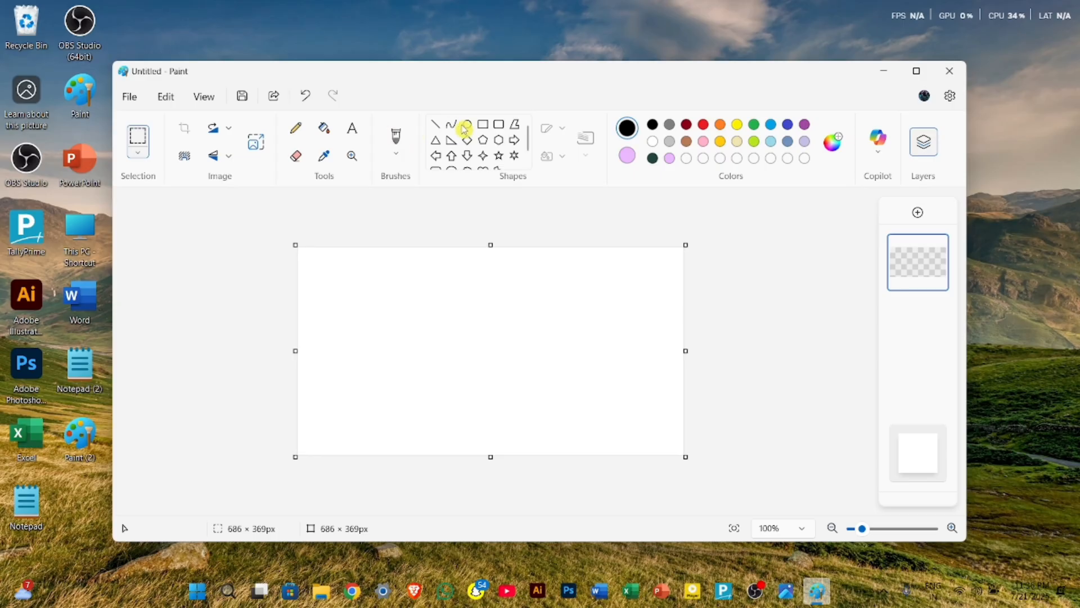
pyautogui.click(483, 125)
pyautogui.moveTo(425, 268); pyautogui.dragTo(625, 406)
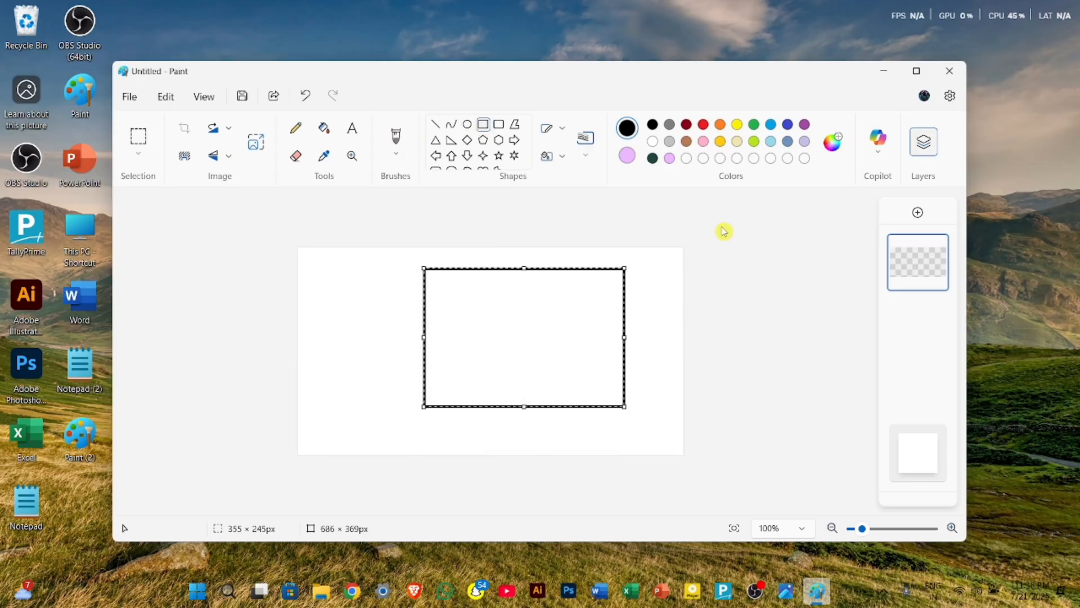
# Step: Make Color 2 the active color and fill the rectangle on the transparent layer with black
pyautogui.click(627, 155)
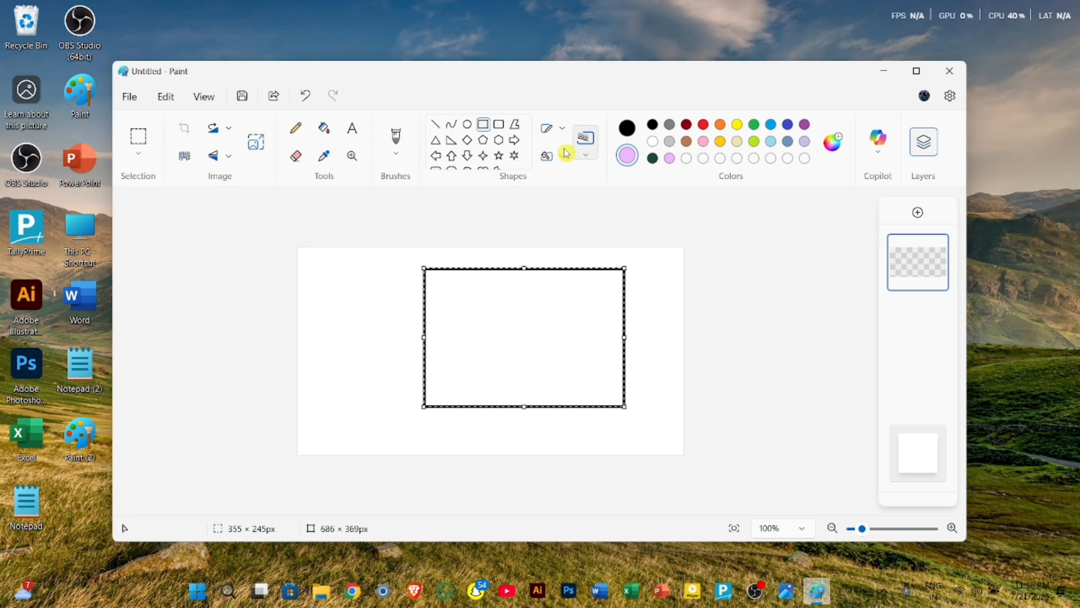
pyautogui.click(324, 128)
pyautogui.click(495, 321)
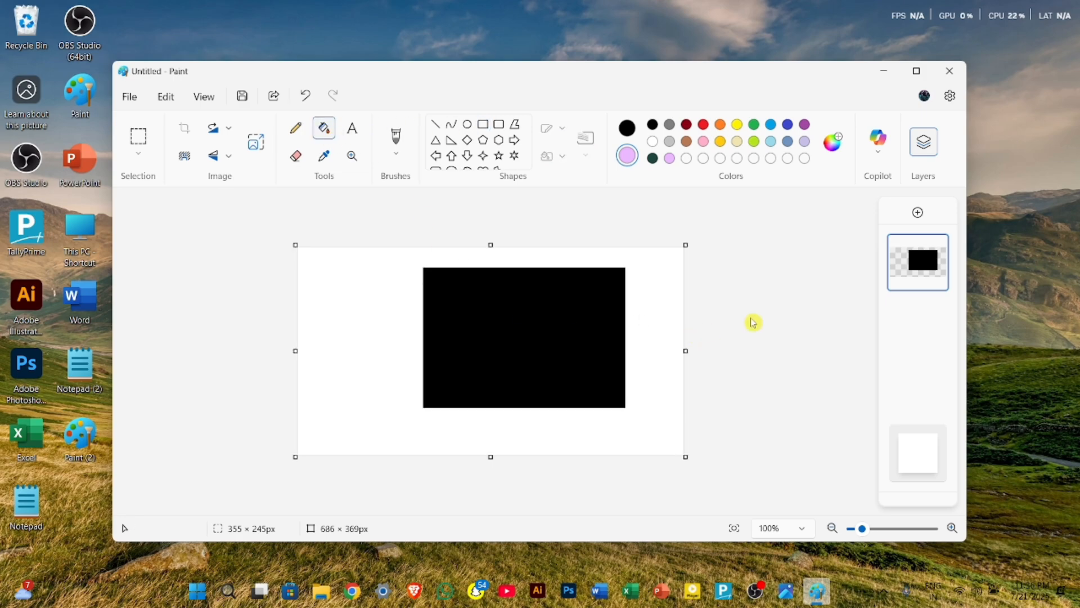
# Step: Add a new layer and draw a black-outlined ellipse about 173 × 189 px overlapping the black rectangle's left edge
pyautogui.click(918, 214)
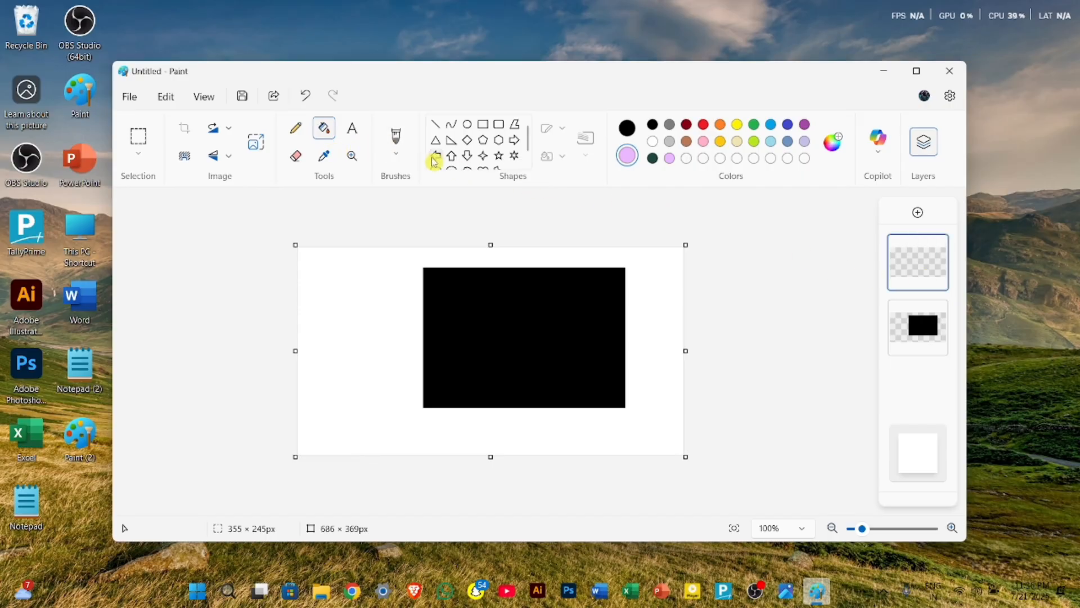
pyautogui.click(465, 126)
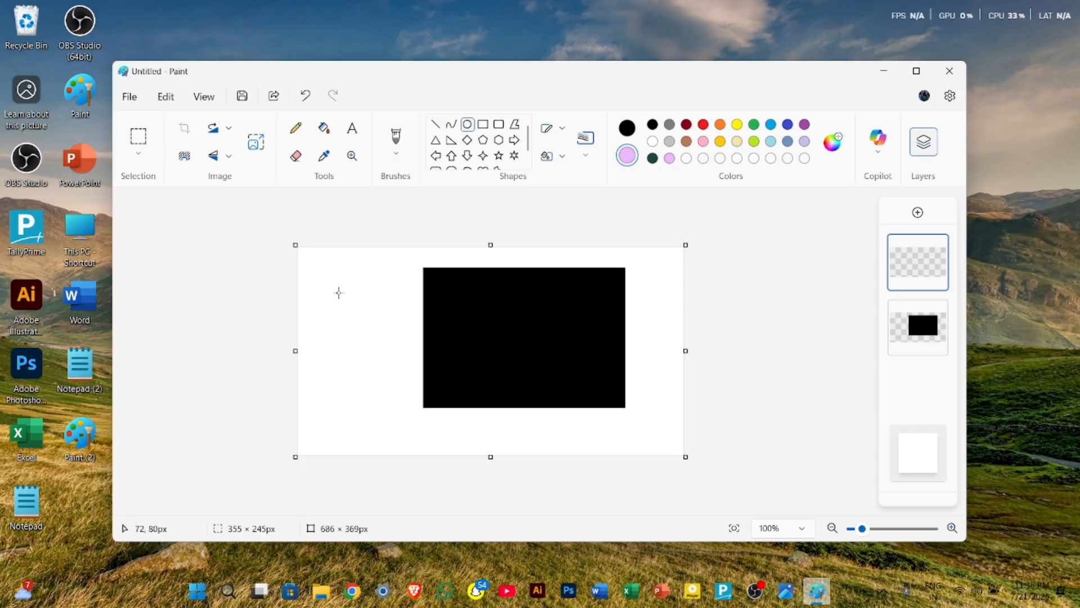
pyautogui.moveTo(338, 291); pyautogui.dragTo(434, 398)
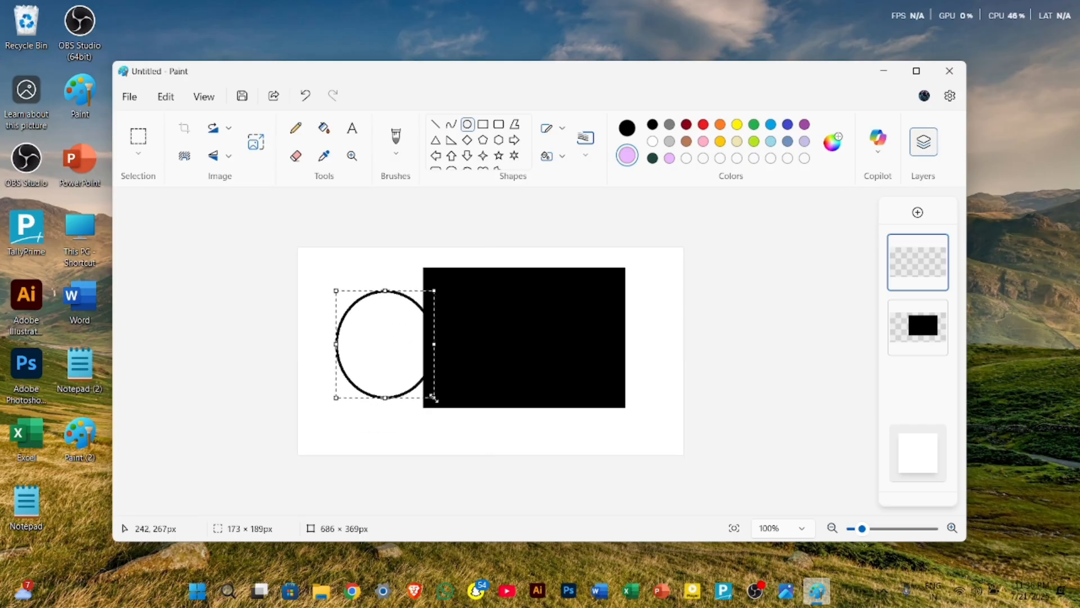
# Step: Set Color 2 to brown and fill the ellipse on the new layer with black
pyautogui.click(324, 129)
pyautogui.click(687, 144)
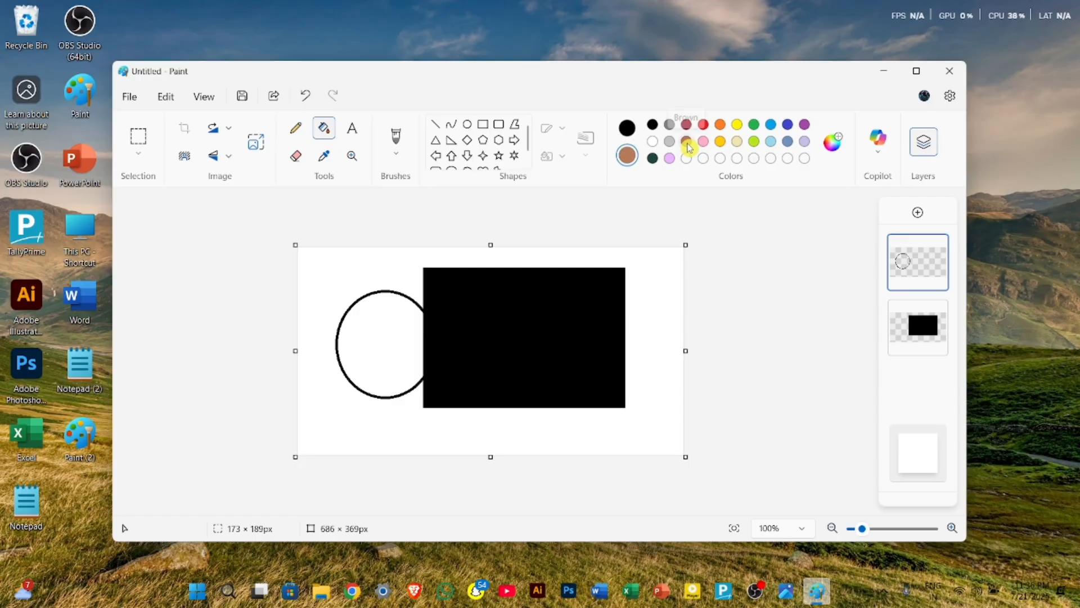
pyautogui.click(381, 349)
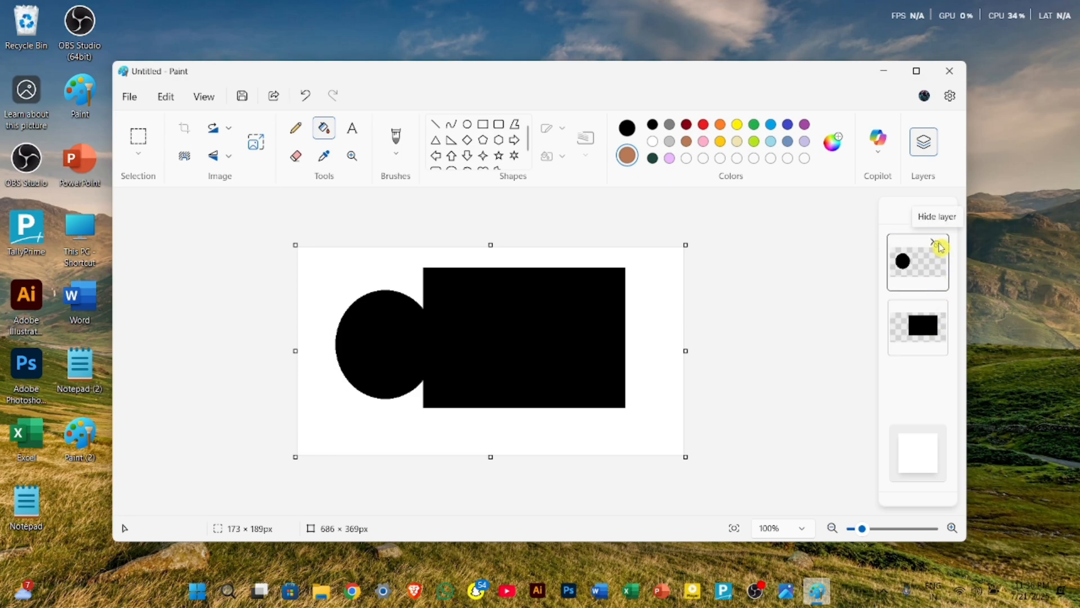
# Step: Toggle the ellipse layer's visibility several times, leave it hidden and dismiss the hidden-layer notice
pyautogui.click(938, 246)
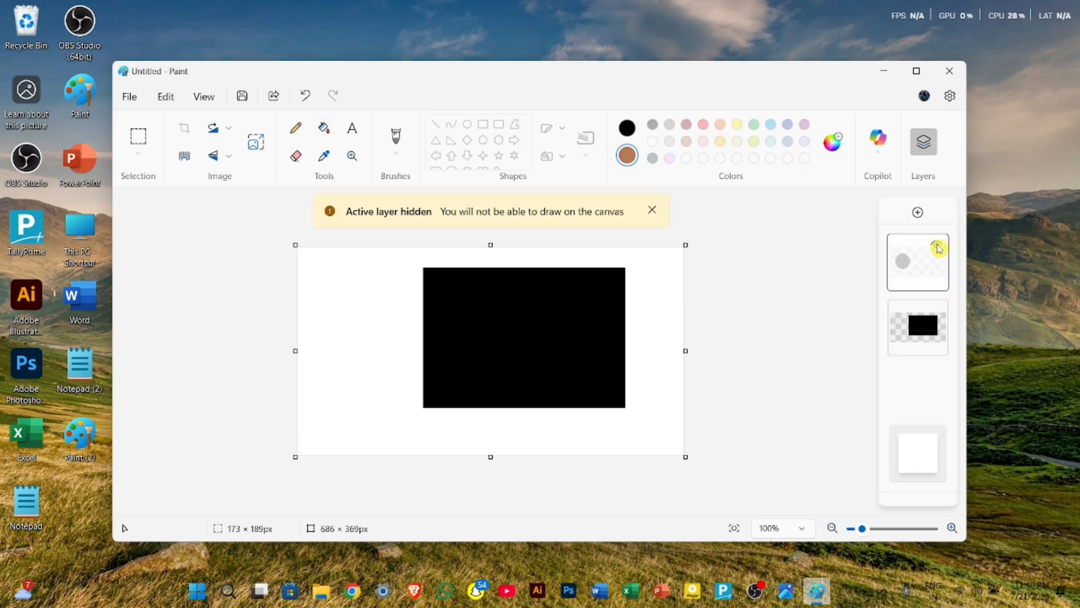
pyautogui.click(937, 246)
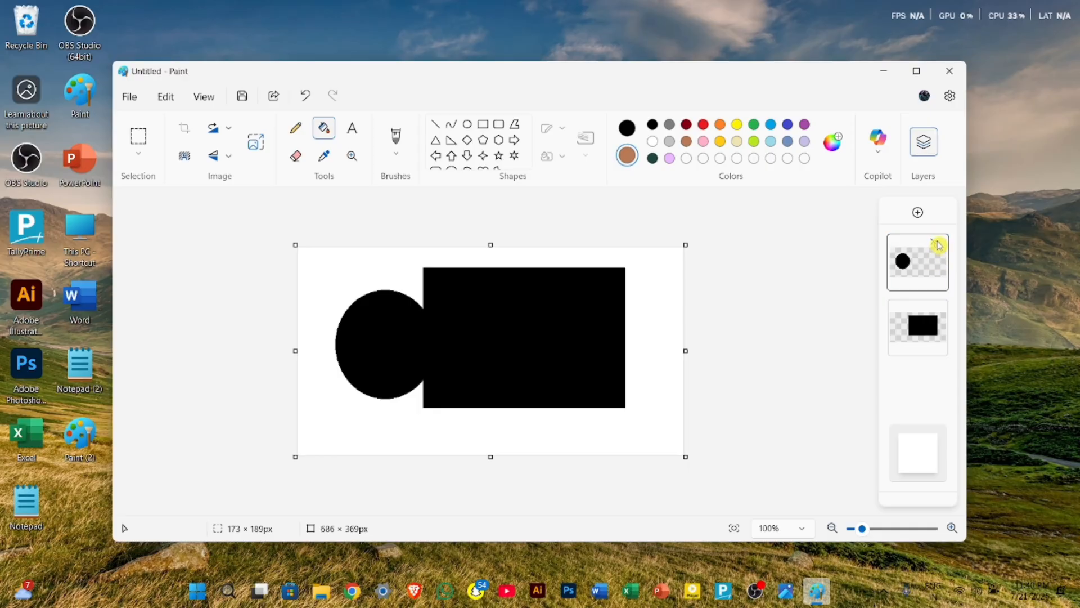
pyautogui.click(937, 246)
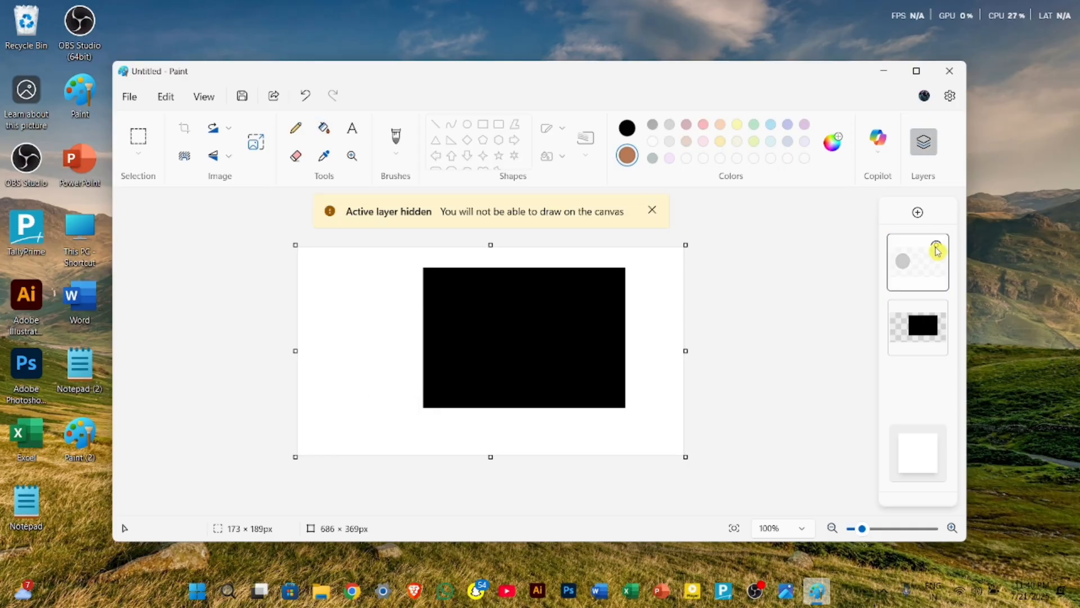
pyautogui.click(937, 248)
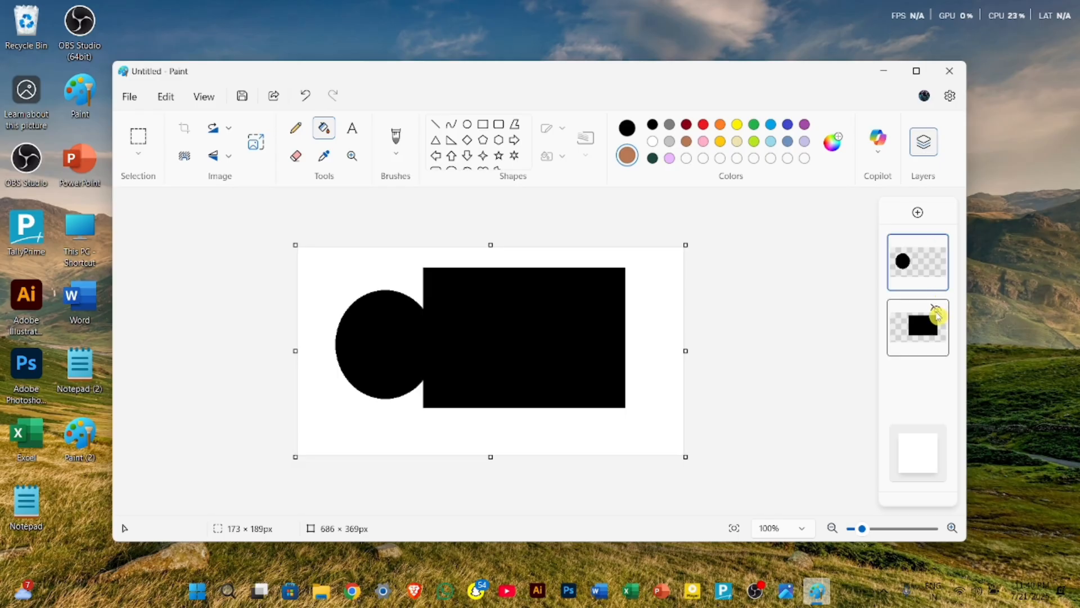
pyautogui.click(937, 247)
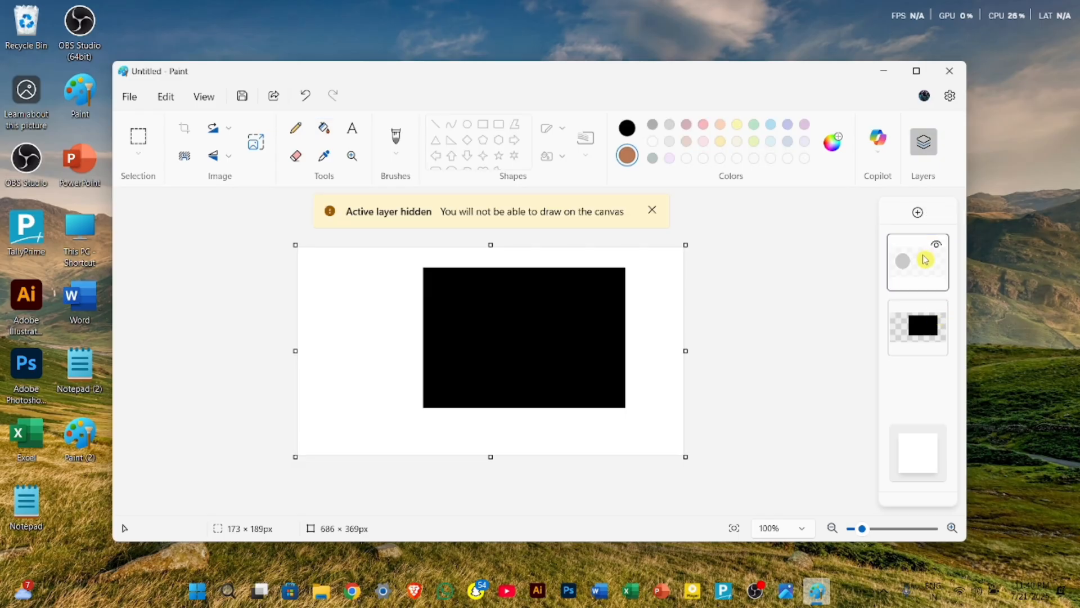
pyautogui.click(651, 210)
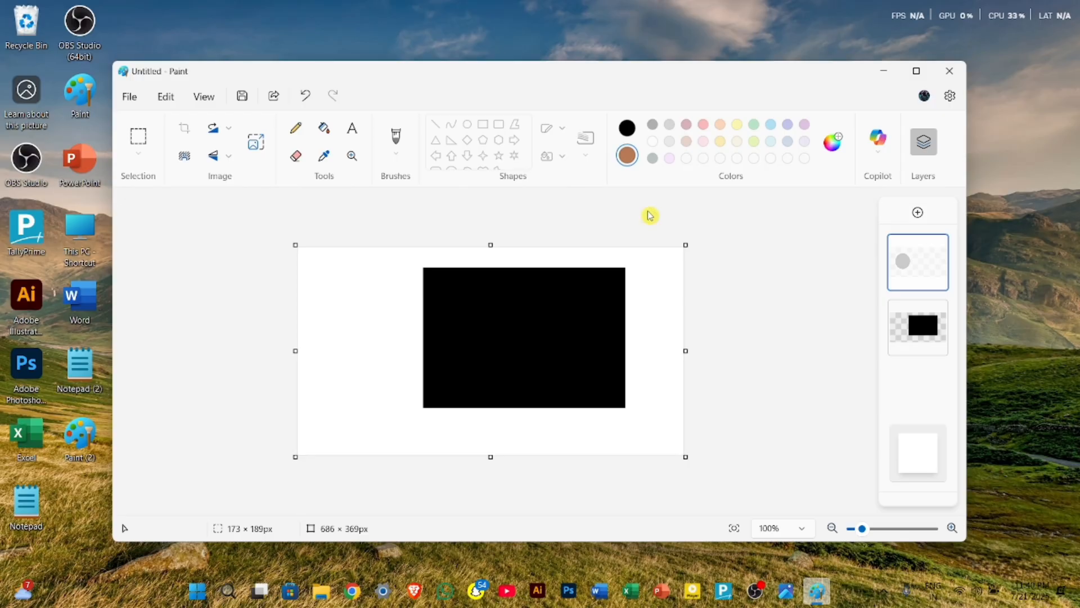
# Step: Duplicate the hidden ellipse layer and merge the lower copy down into the rectangle layer
pyautogui.rightClick(904, 259)
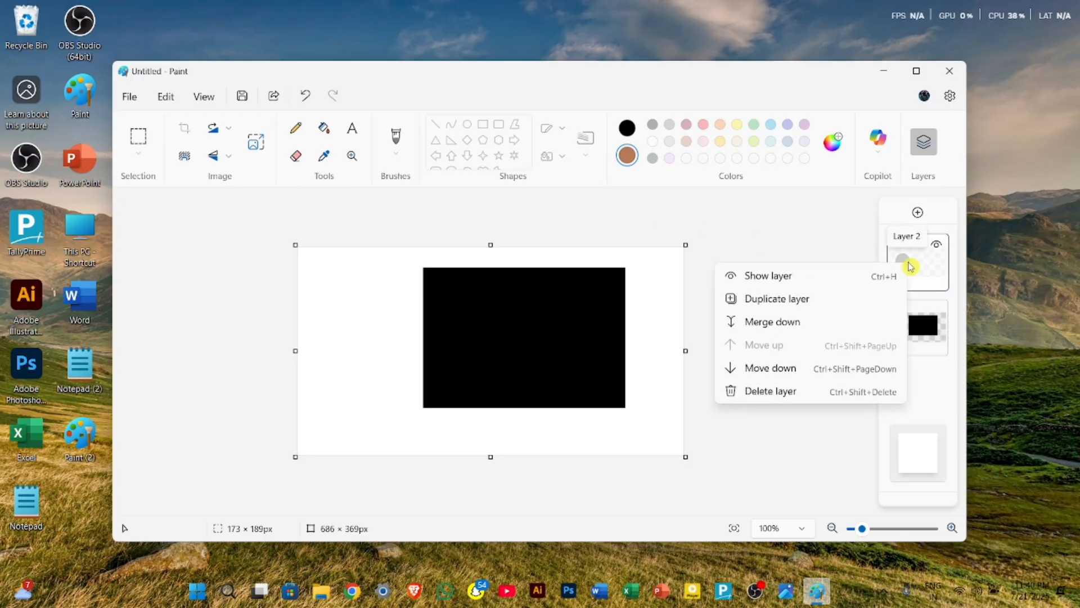
pyautogui.click(817, 308)
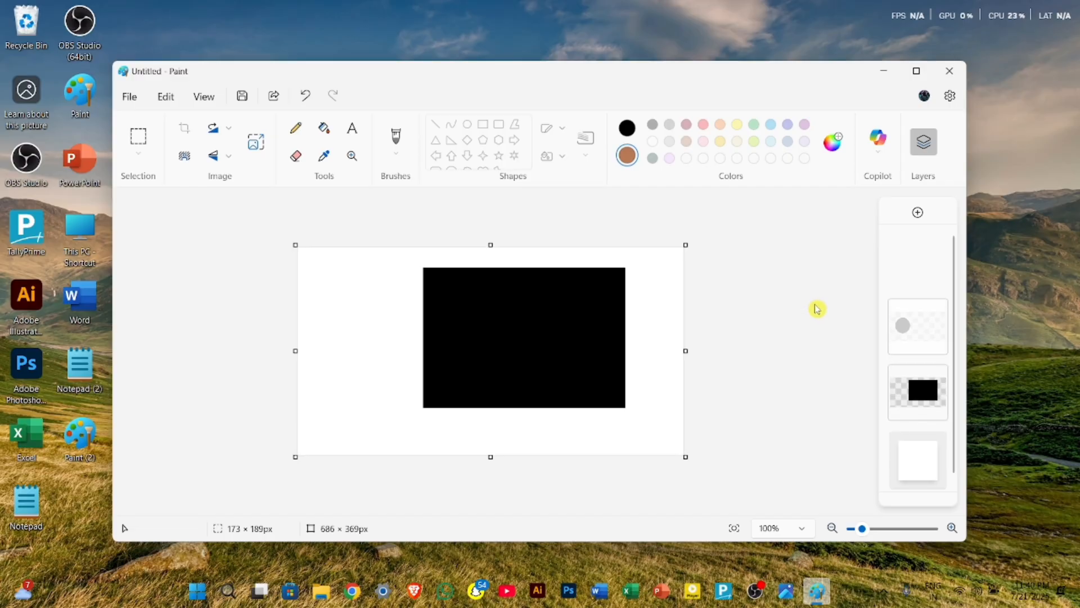
pyautogui.rightClick(920, 268)
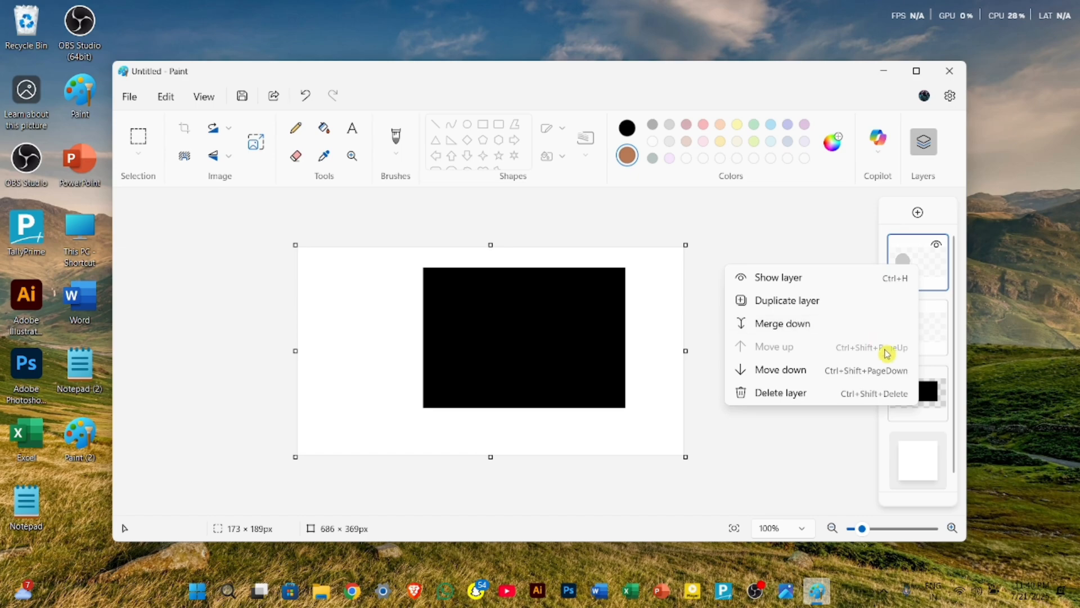
pyautogui.click(933, 332)
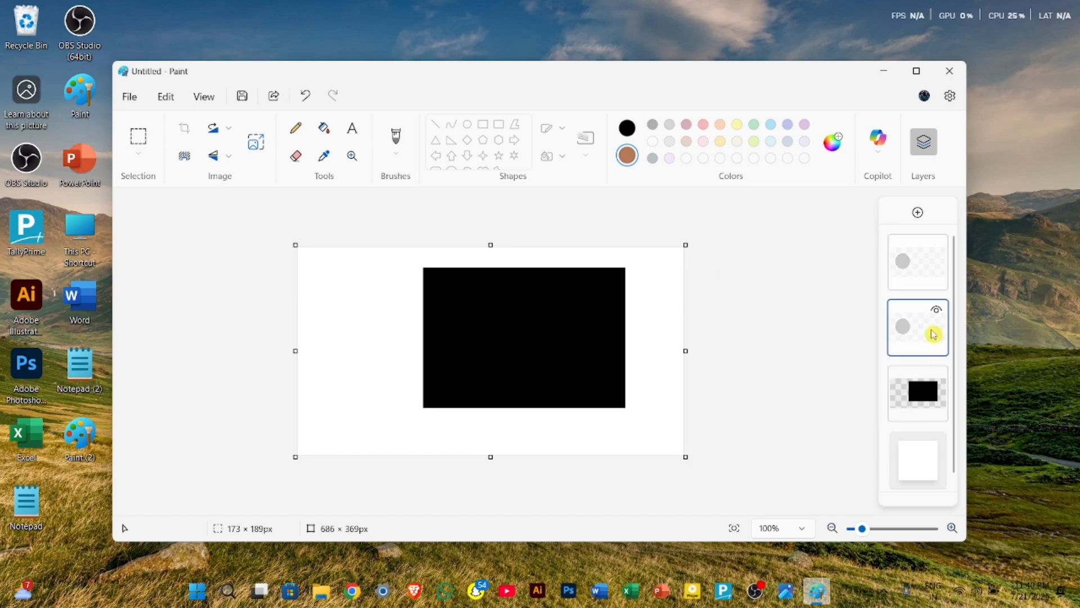
pyautogui.rightClick(928, 333)
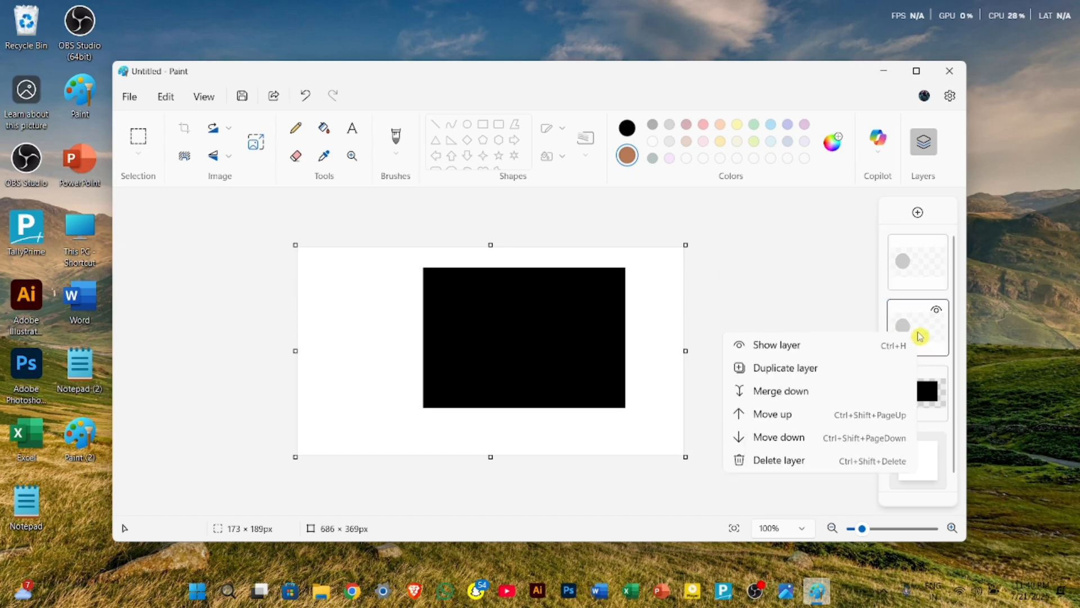
pyautogui.click(836, 392)
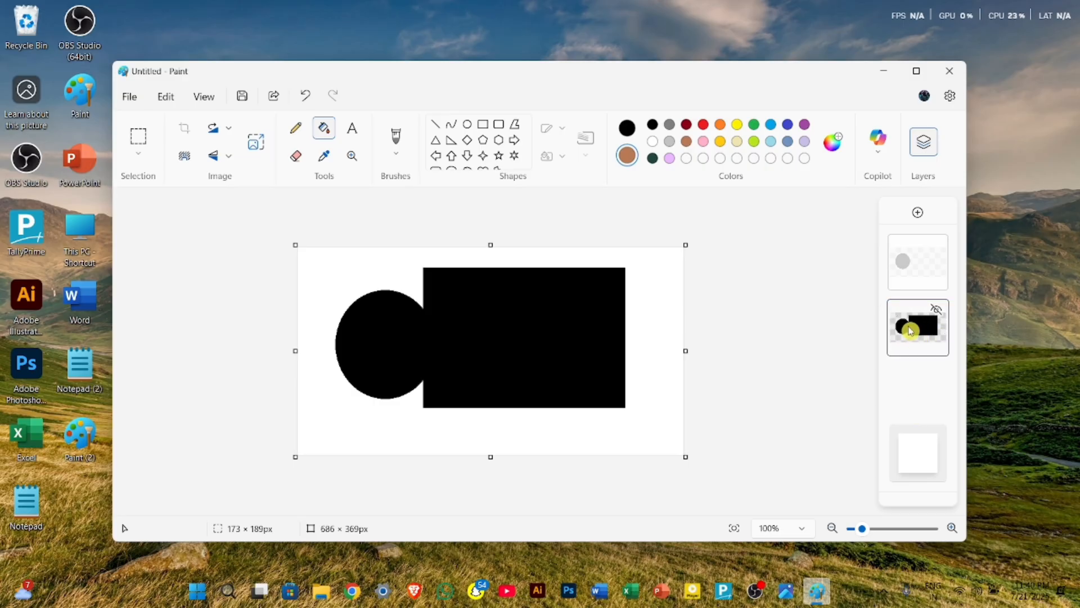
# Step: Move the merged ellipse-and-rectangle layer above the hidden ellipse layer and back below it
pyautogui.rightClick(903, 329)
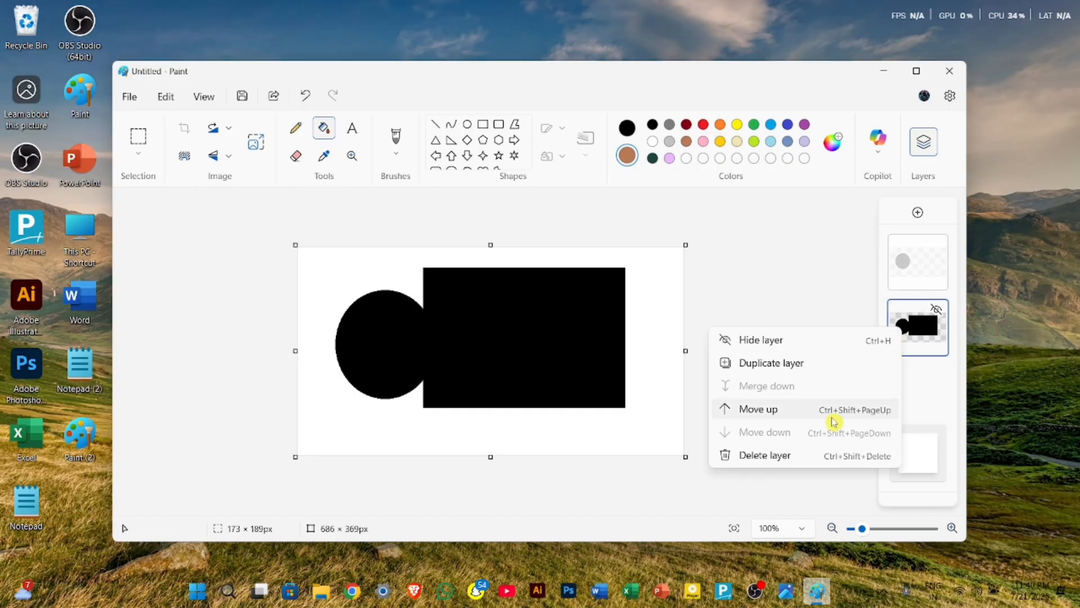
pyautogui.click(759, 409)
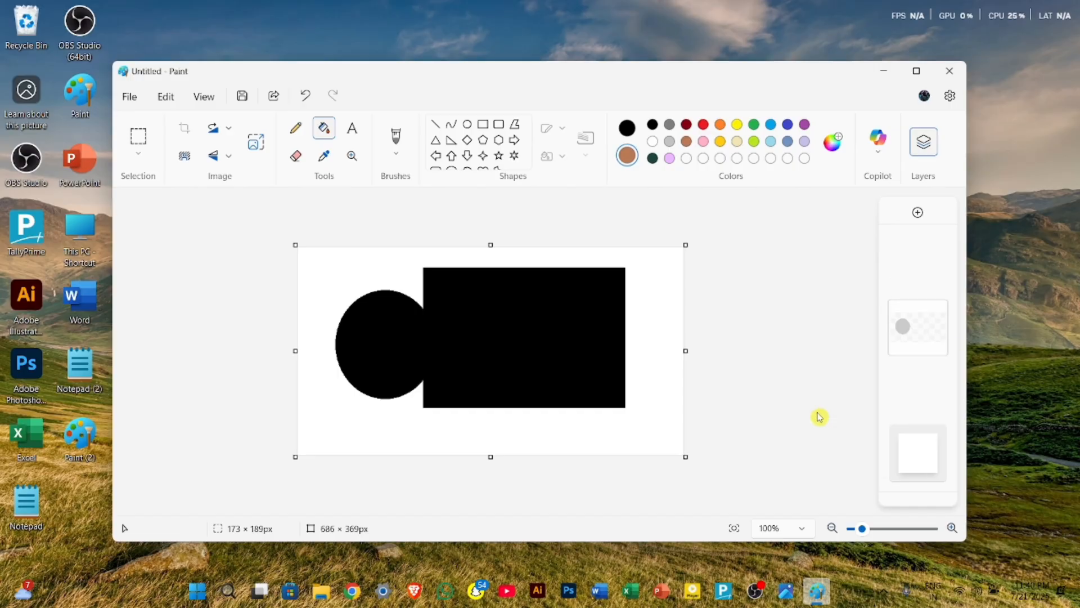
pyautogui.click(925, 272)
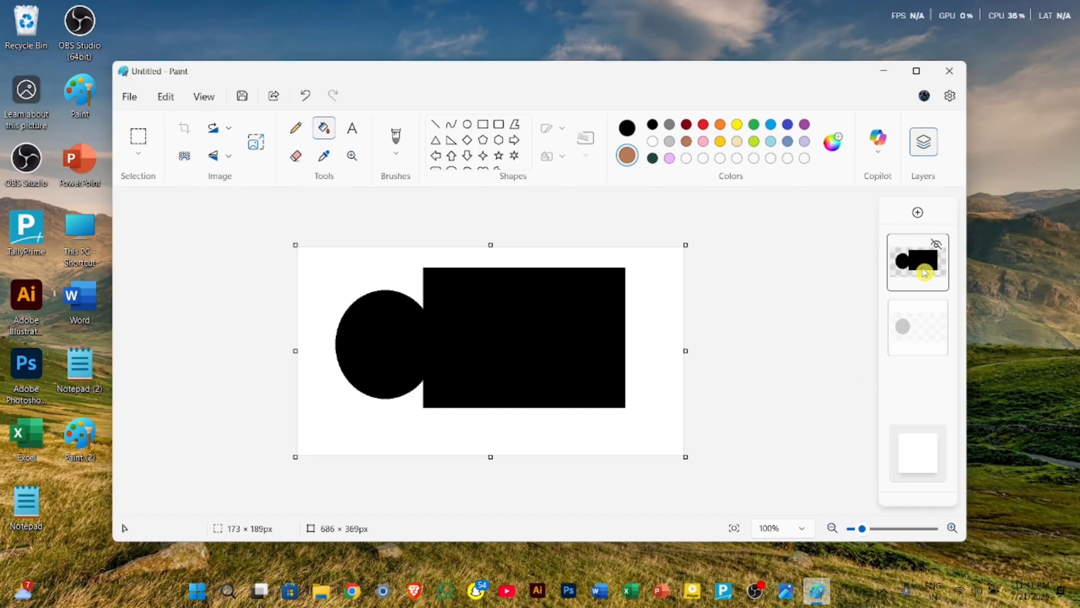
pyautogui.rightClick(924, 273)
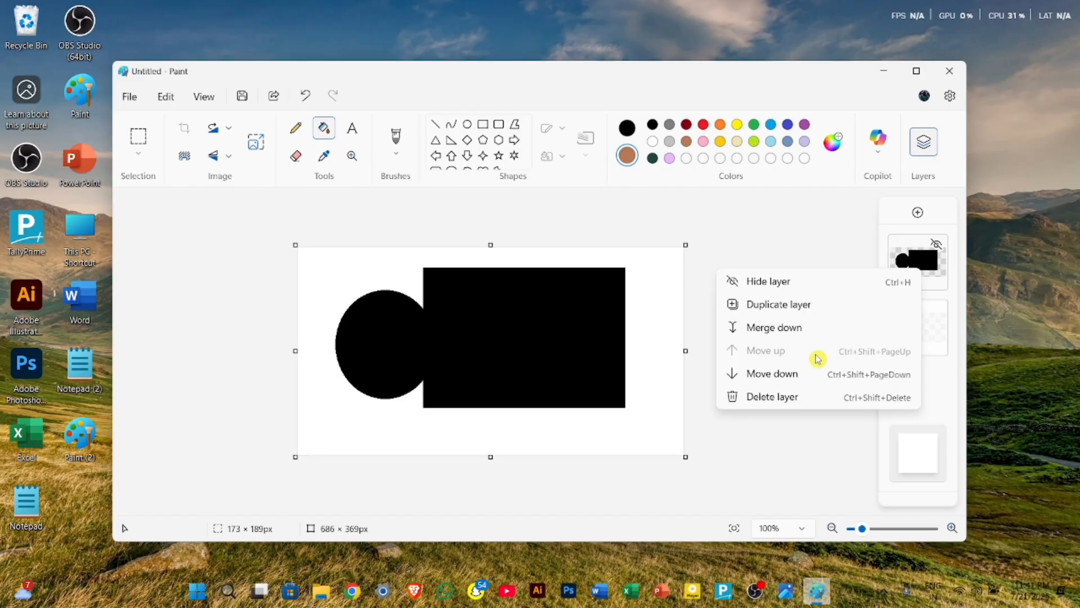
pyautogui.click(832, 374)
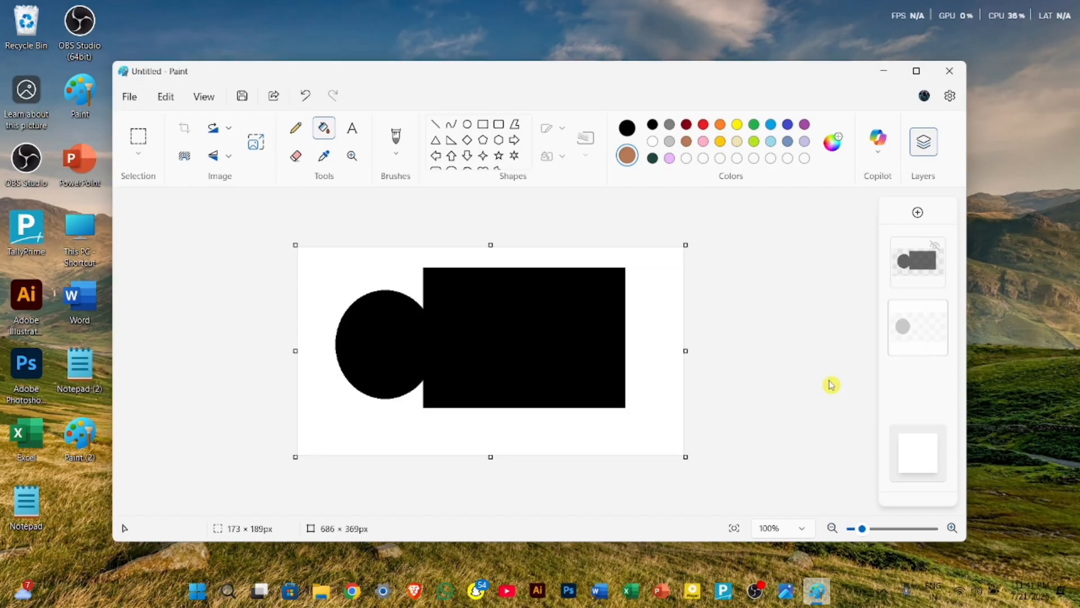
# Step: Delete the merged ellipse-and-rectangle layer and dismiss the hidden-layer notice
pyautogui.rightClick(915, 337)
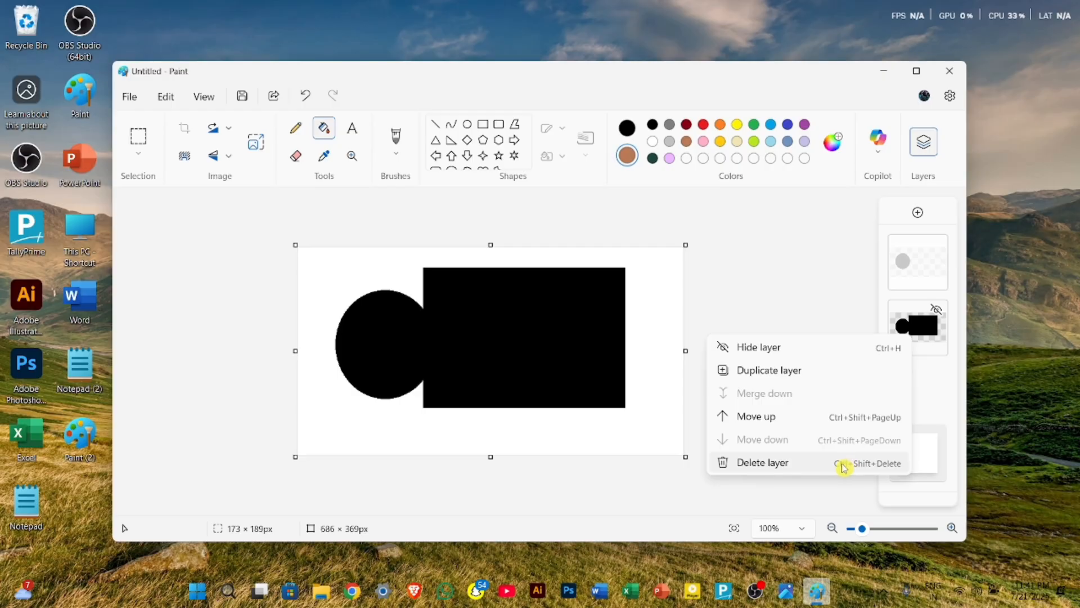
pyautogui.click(842, 467)
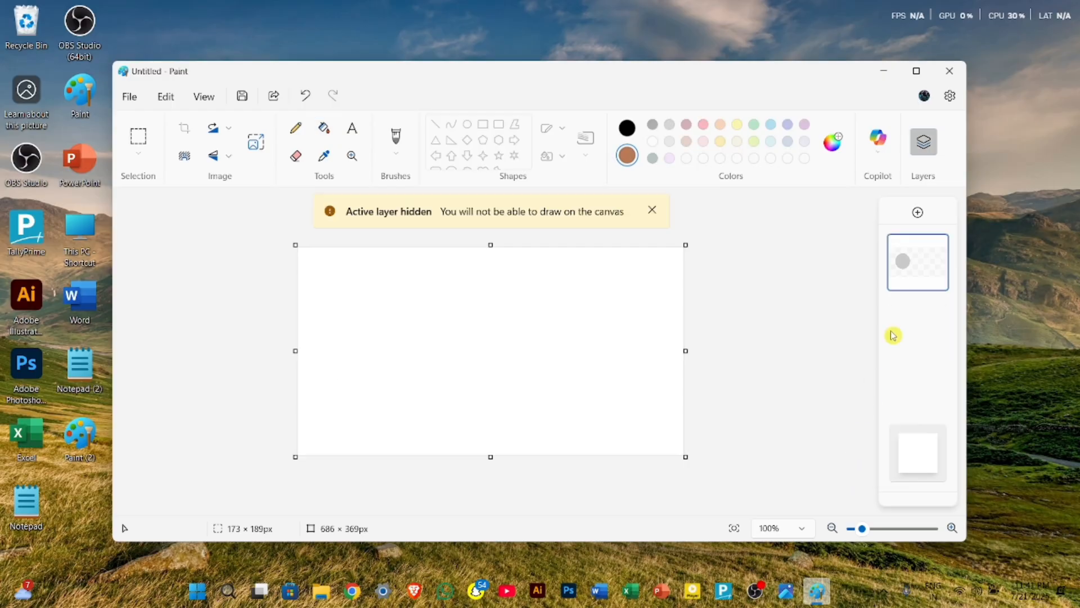
pyautogui.click(654, 212)
# Step: Show the remaining hidden ellipse layer again
pyautogui.moveTo(916, 272)
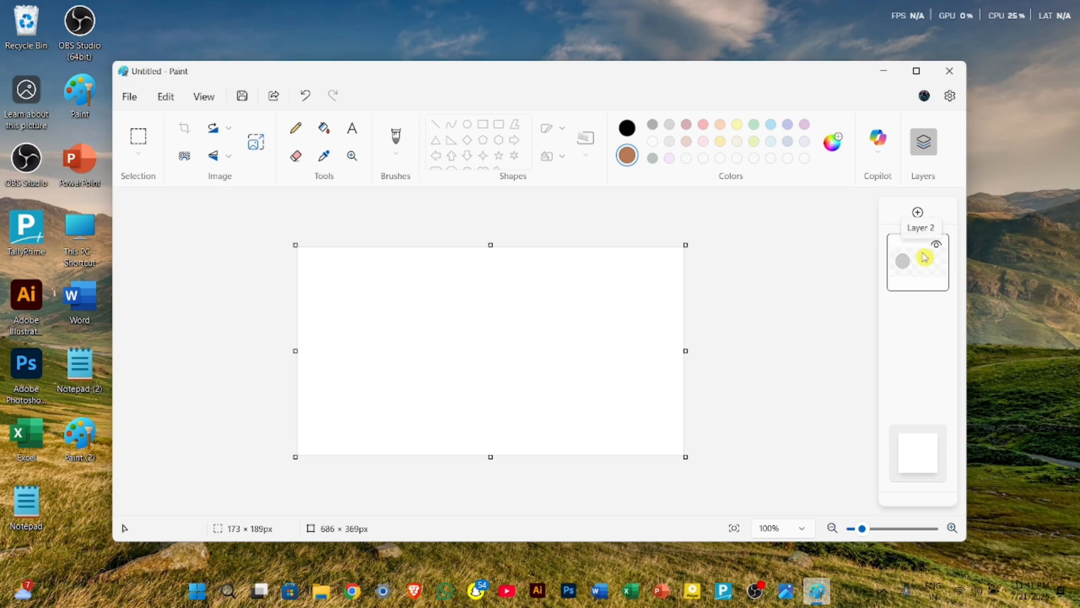
pyautogui.rightClick(924, 257)
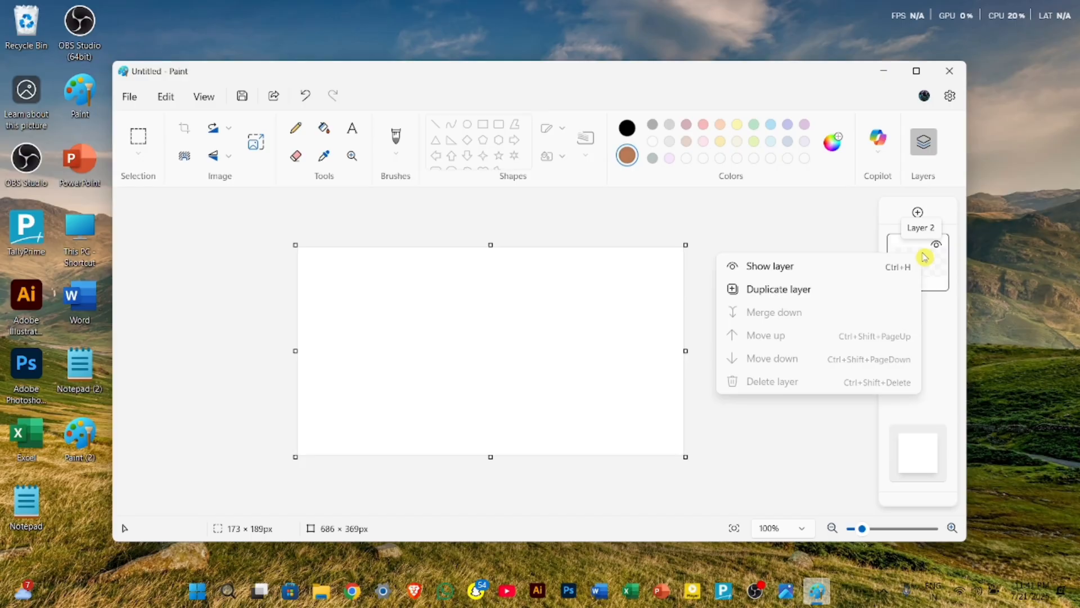
pyautogui.click(810, 265)
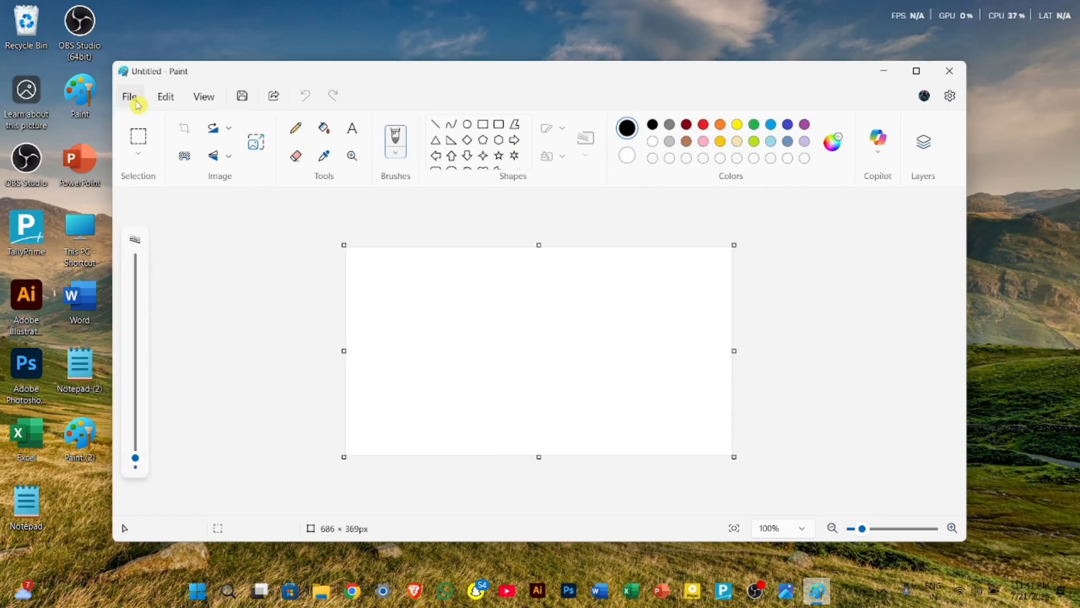
# Step: Create a new blank image and paint a freehand looping scribble in gray across the middle of the canvas
pyautogui.click(132, 99)
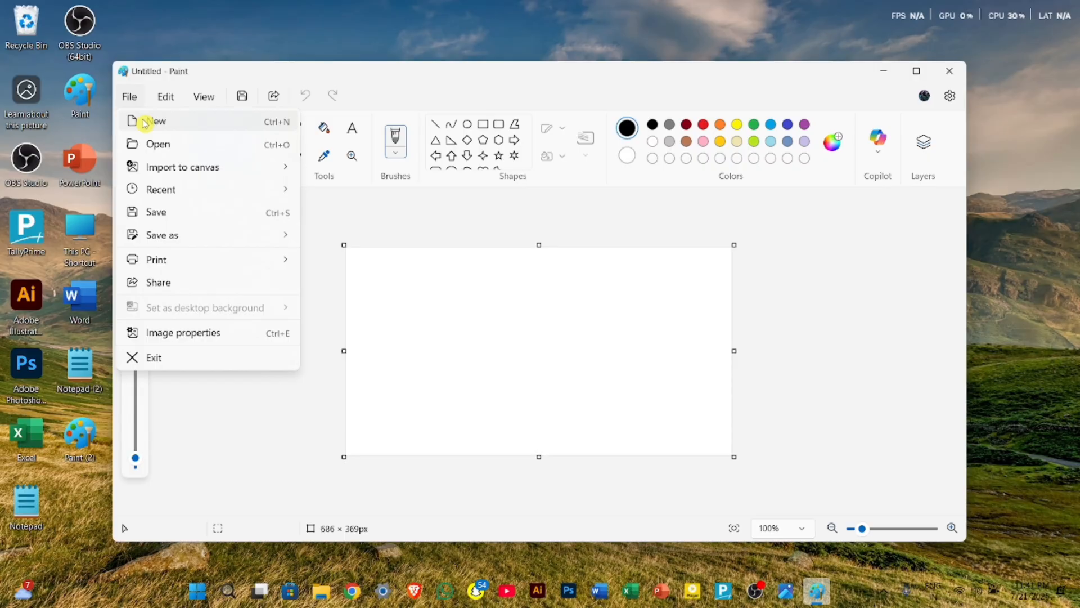
pyautogui.click(144, 123)
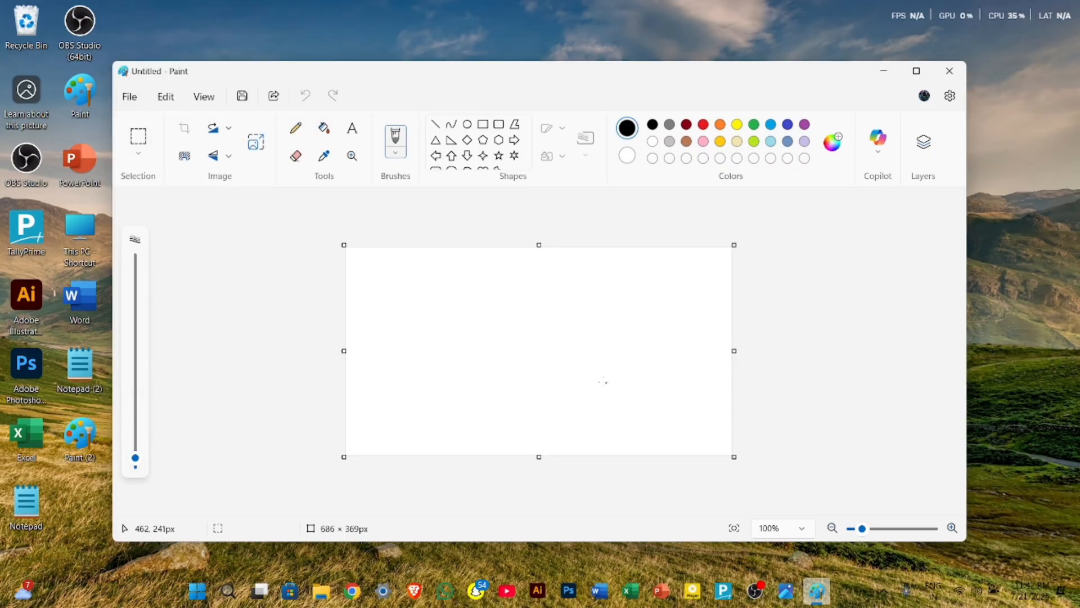
pyautogui.click(669, 124)
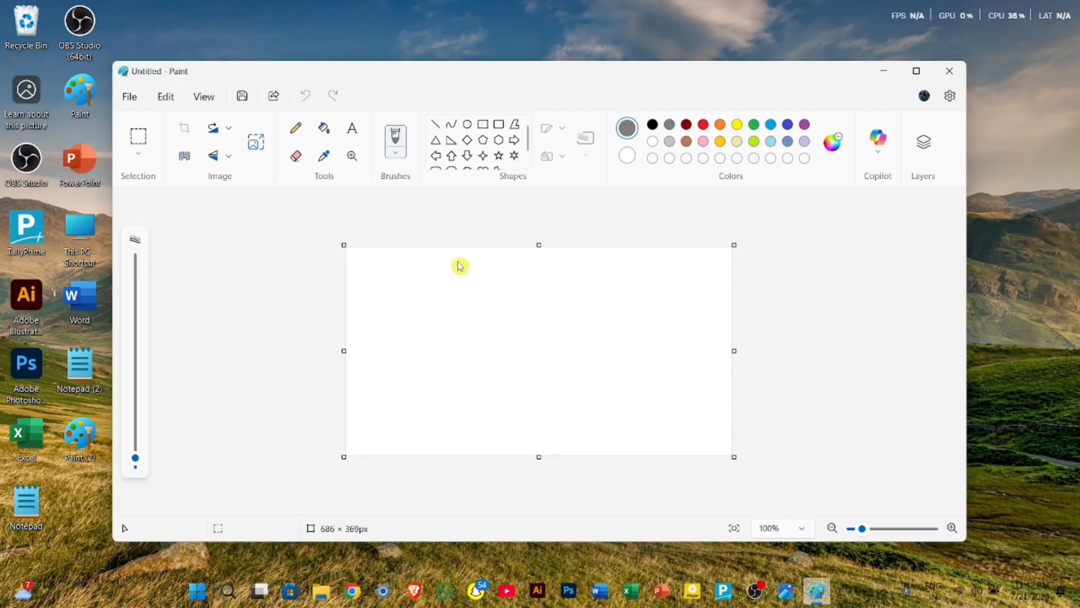
pyautogui.moveTo(469, 329)
pyautogui.mouseDown()
pyautogui.moveTo(411, 328)
pyautogui.moveTo(500, 361)
pyautogui.moveTo(474, 359)
pyautogui.moveTo(602, 331)
pyautogui.mouseUp()
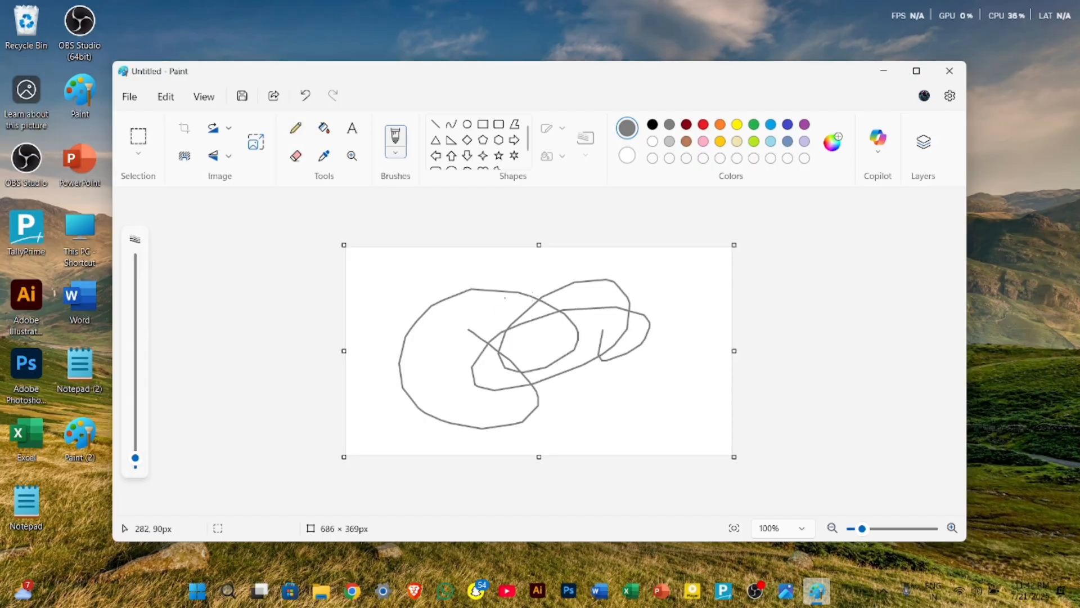
# Step: Start a new blank image and discard the unsaved gray scribble
pyautogui.click(129, 96)
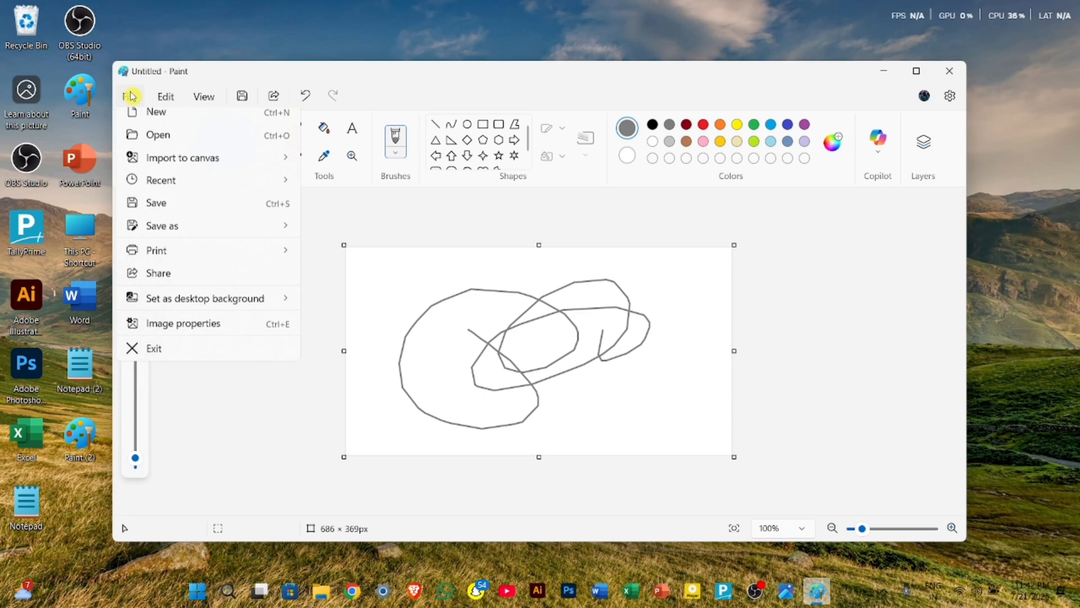
pyautogui.click(150, 121)
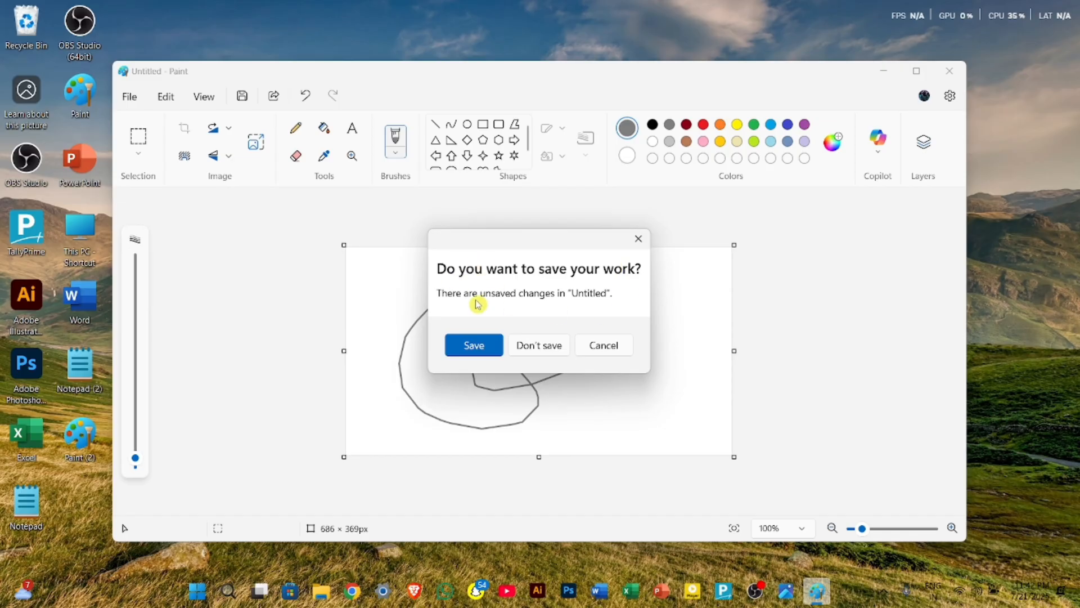
pyautogui.click(551, 349)
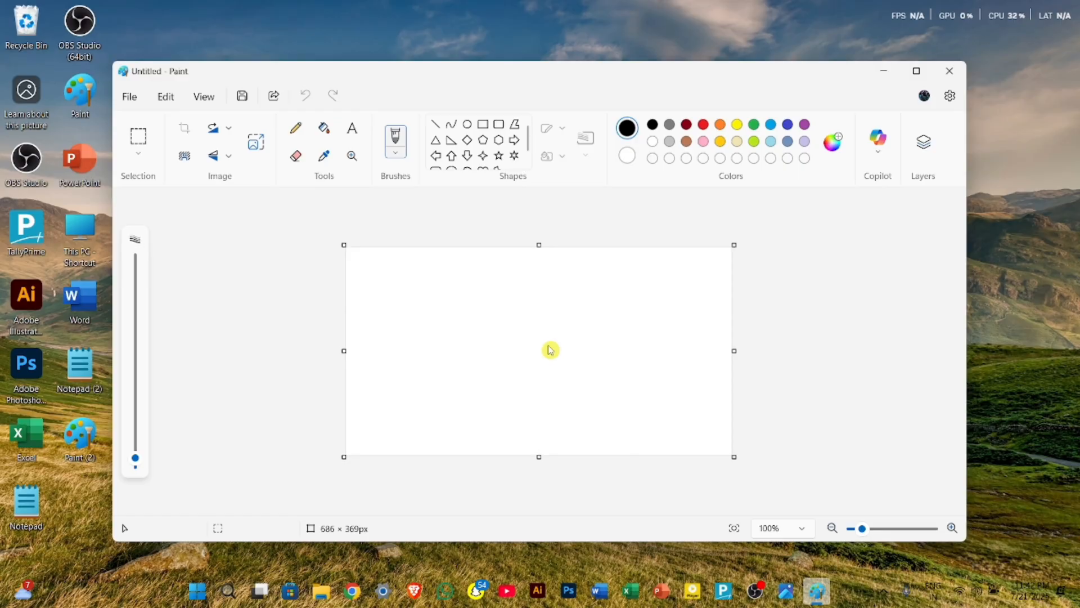
# Step: Open the picture d511f2fa-3331-49cb-b6bc-53ddb6968ef9 from Local Disk (B:)
pyautogui.click(132, 97)
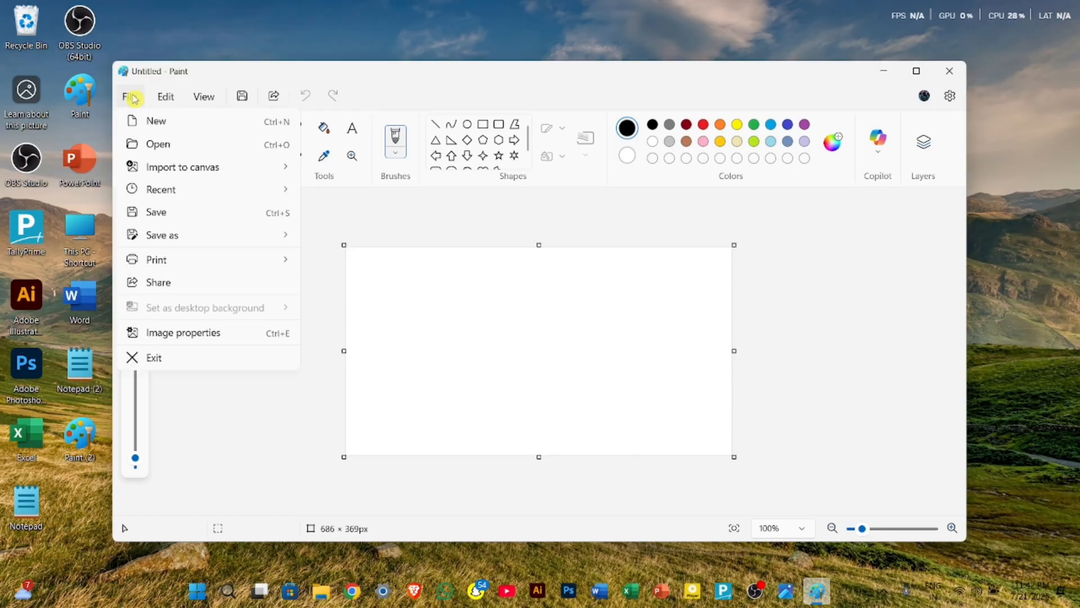
pyautogui.click(170, 143)
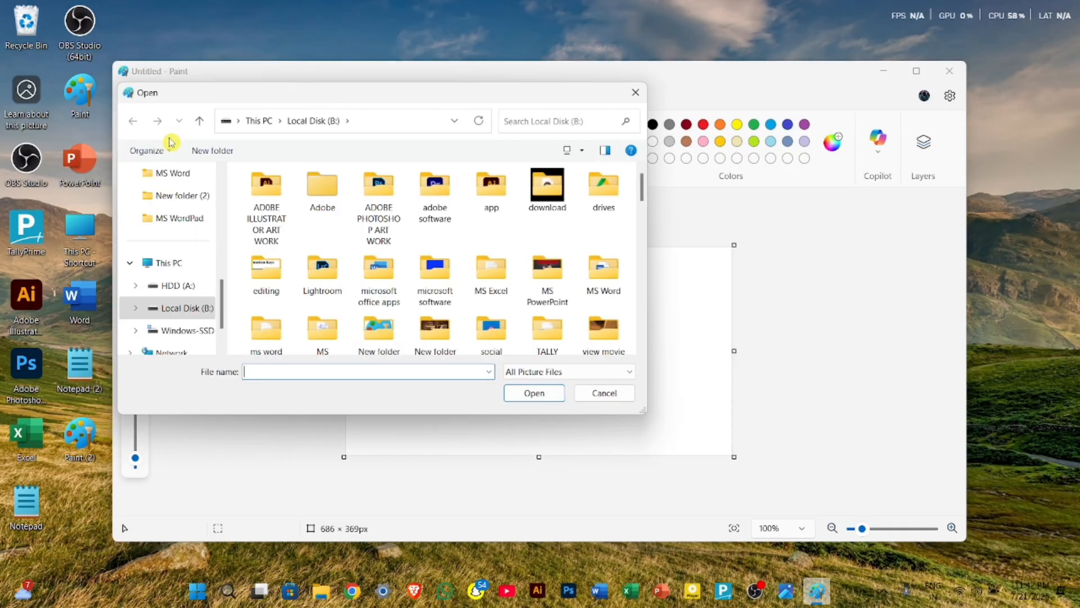
pyautogui.scroll(-10, 428, 253)
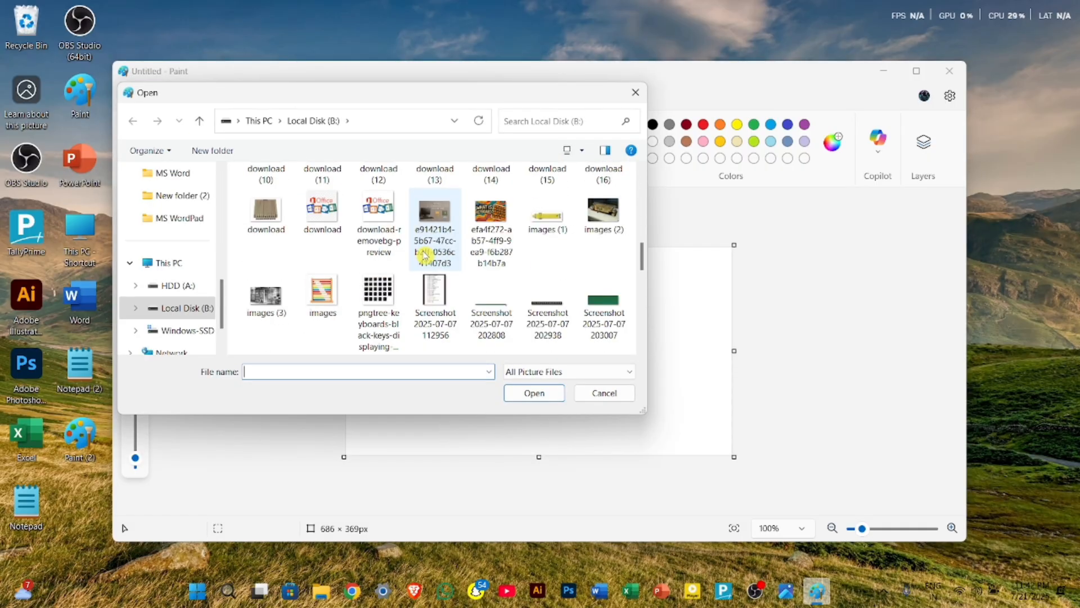
pyautogui.scroll(3, 425, 256)
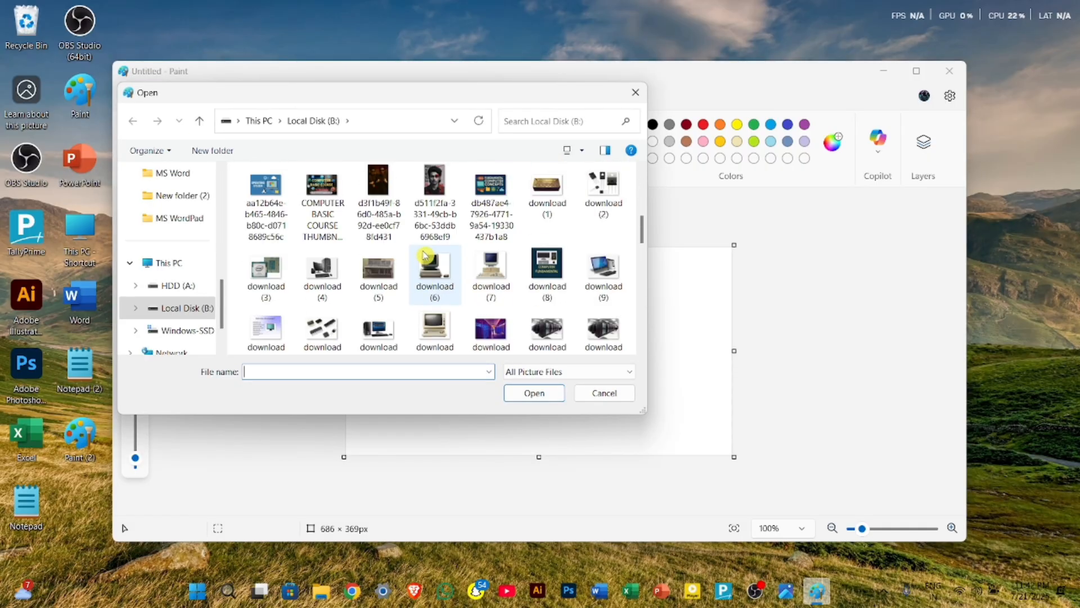
pyautogui.click(434, 194)
pyautogui.click(522, 393)
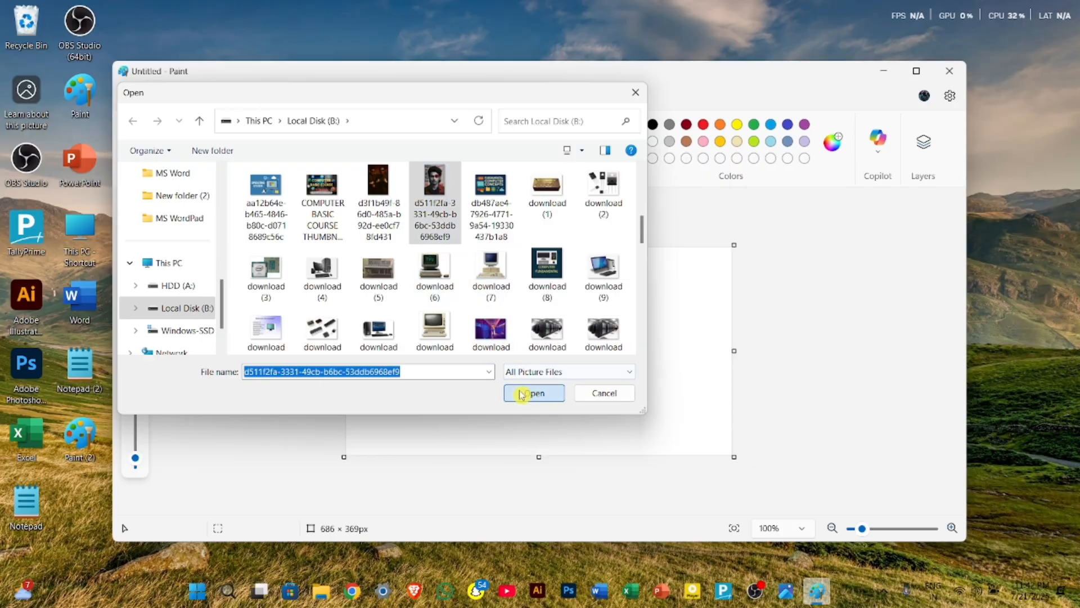
pyautogui.scroll(-5, 521, 393)
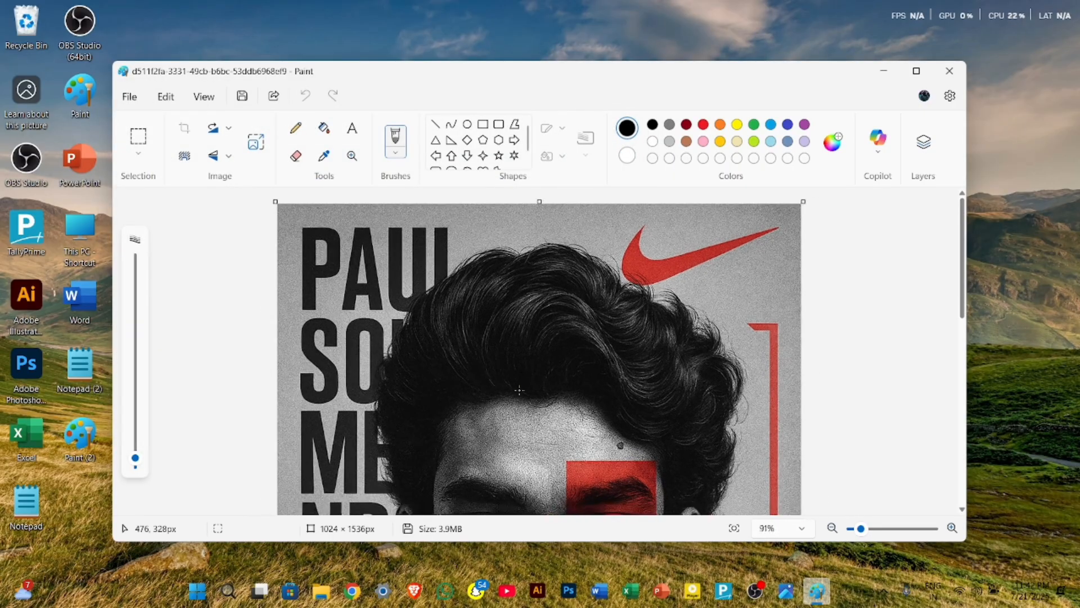
pyautogui.scroll(-2, 518, 390)
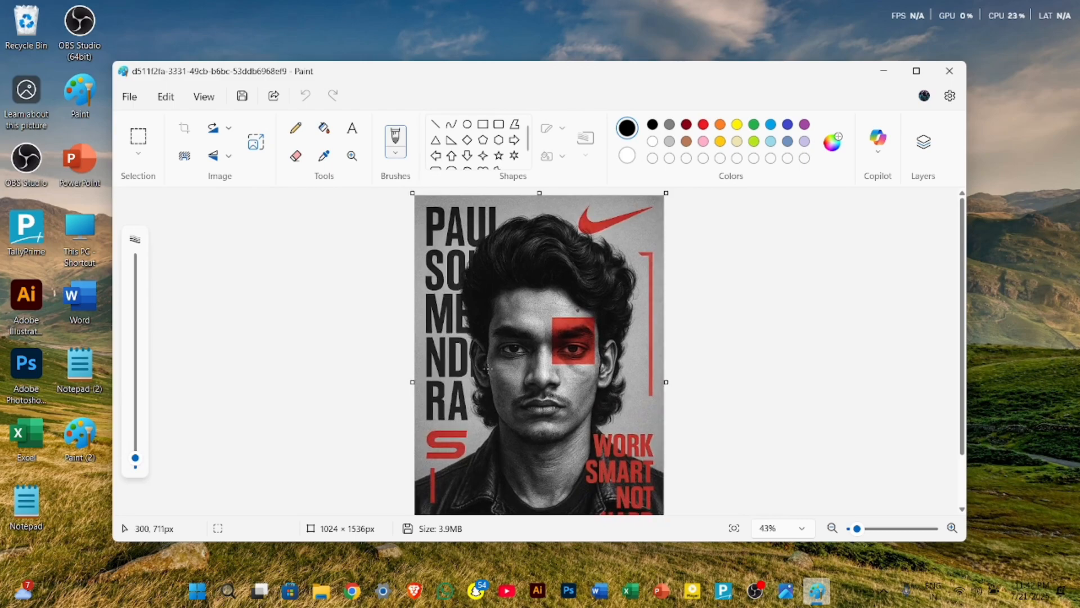
# Step: Import the picture download (6) from a file onto the canvas and enlarge it to about 1048 × 1263 px
pyautogui.click(130, 97)
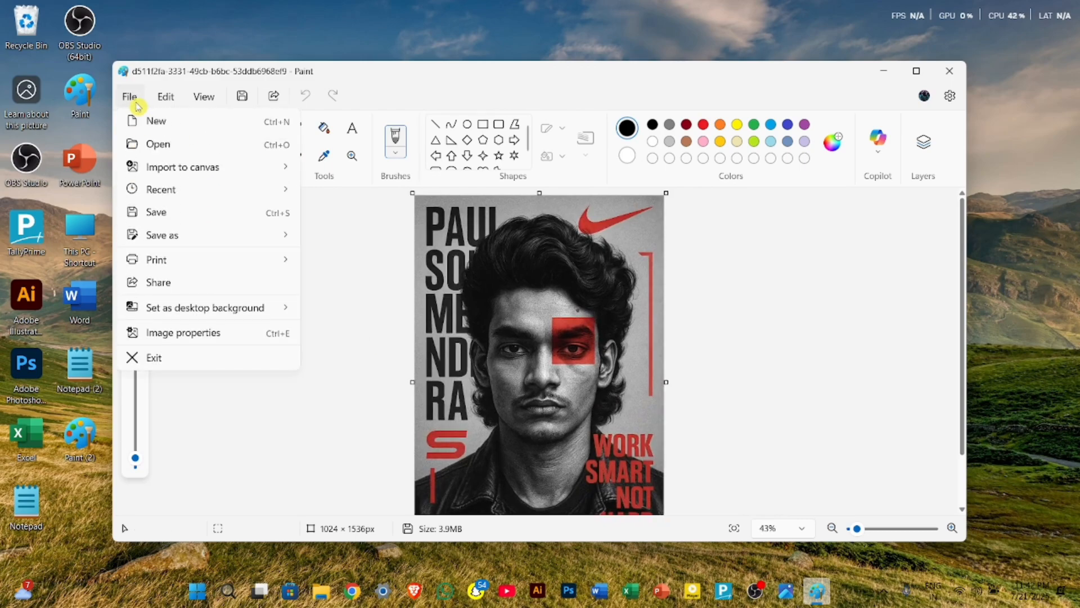
pyautogui.moveTo(187, 171)
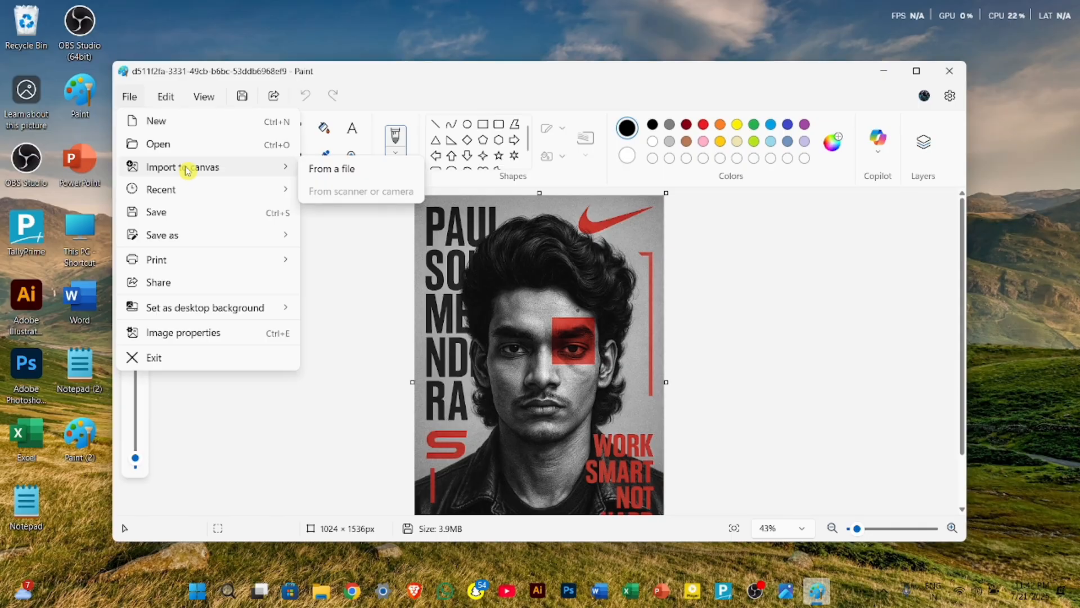
pyautogui.click(325, 166)
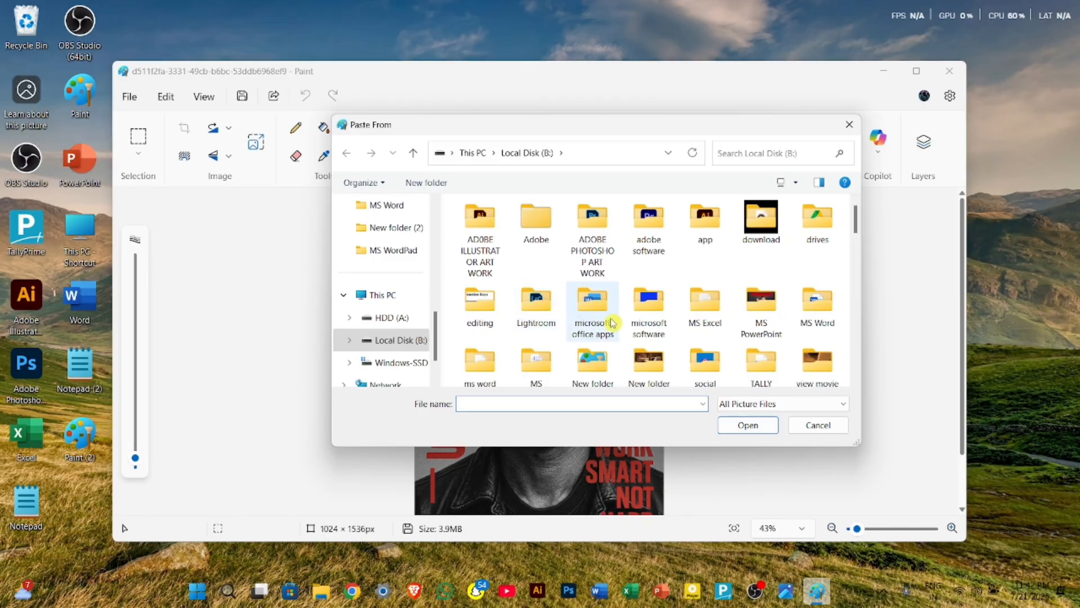
pyautogui.scroll(-3, 612, 322)
pyautogui.scroll(-2, 612, 322)
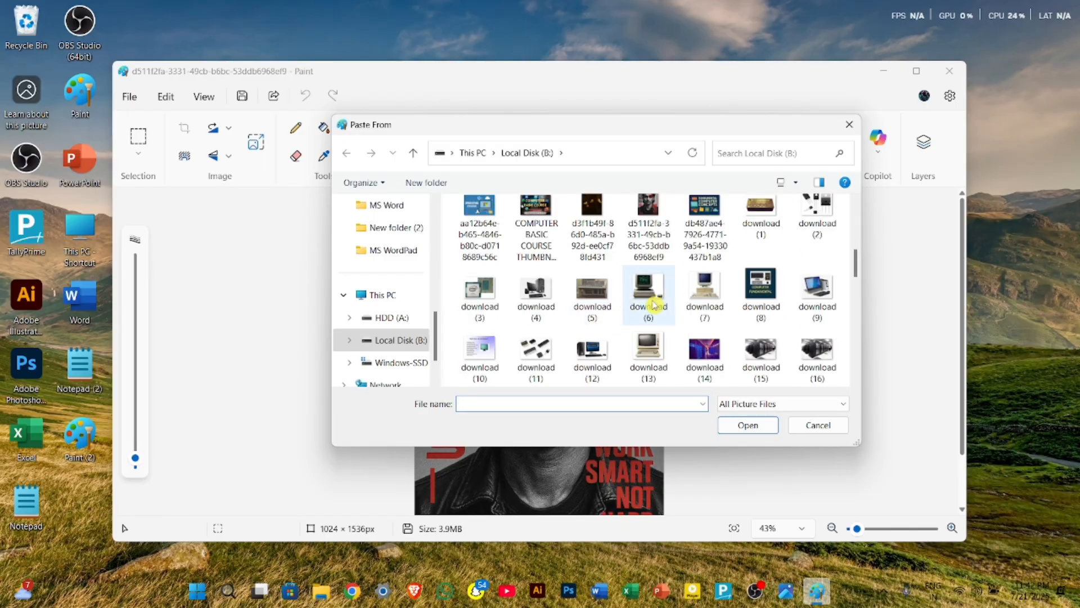
pyautogui.click(660, 307)
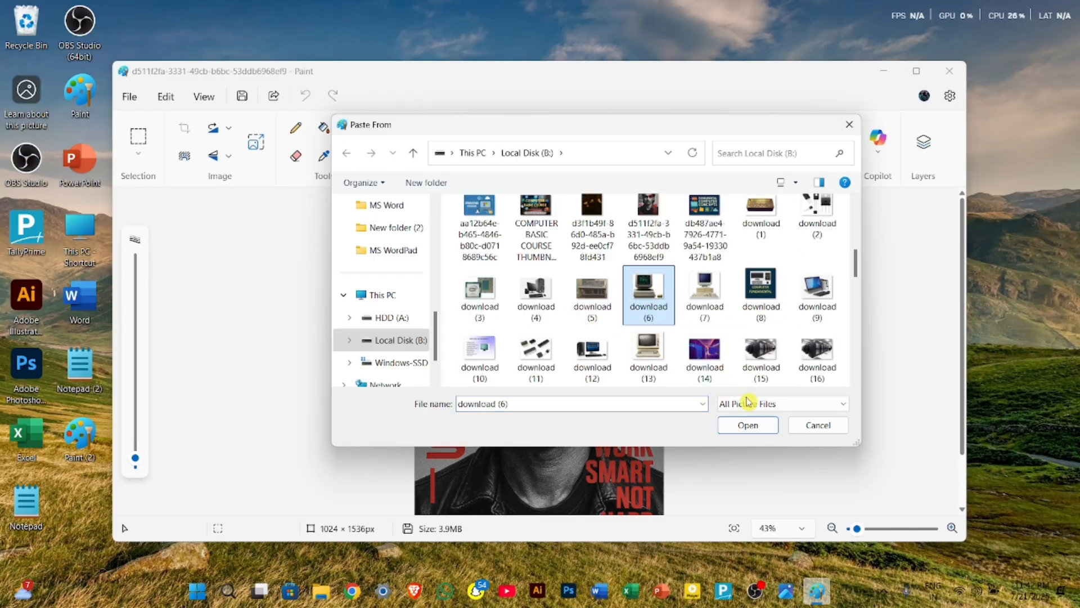
pyautogui.click(754, 426)
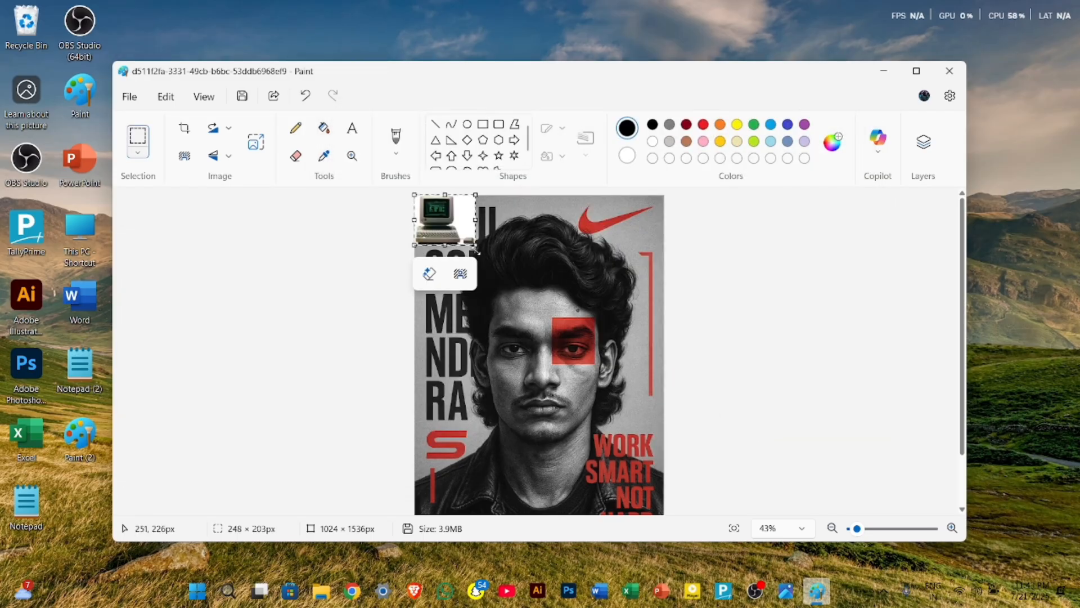
pyautogui.moveTo(475, 245); pyautogui.dragTo(670, 503)
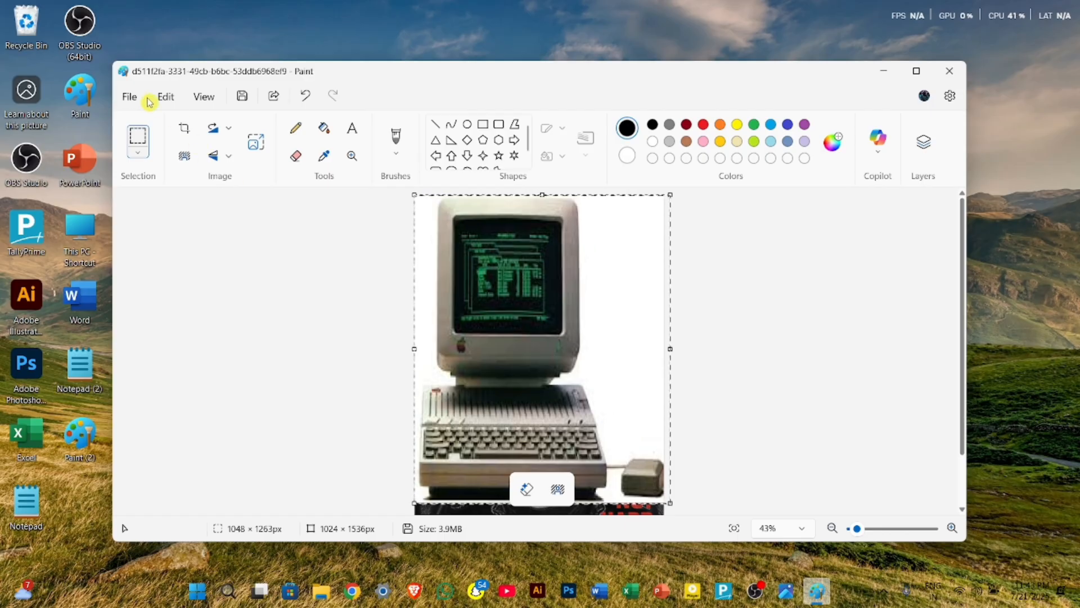
# Step: Look over the recently opened files and save the edited picture under its existing file name
pyautogui.click(130, 97)
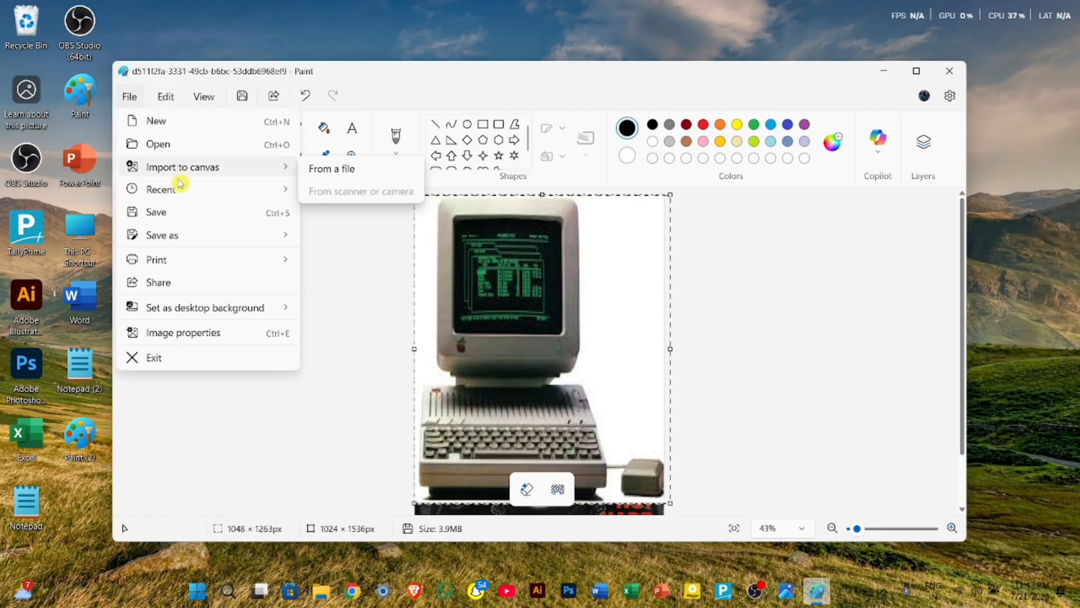
pyautogui.moveTo(180, 190)
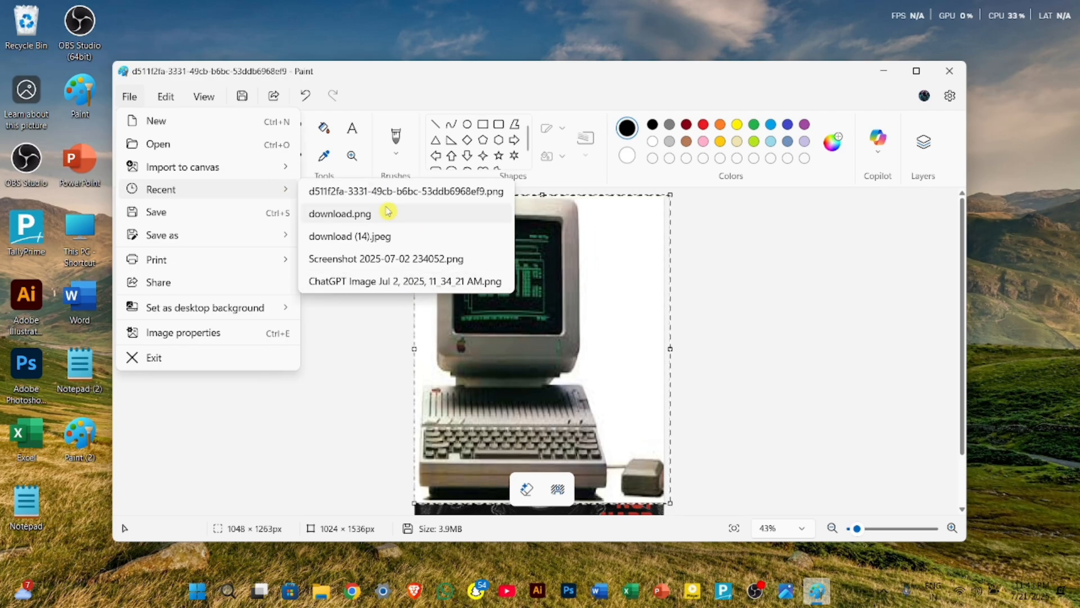
pyautogui.click(252, 219)
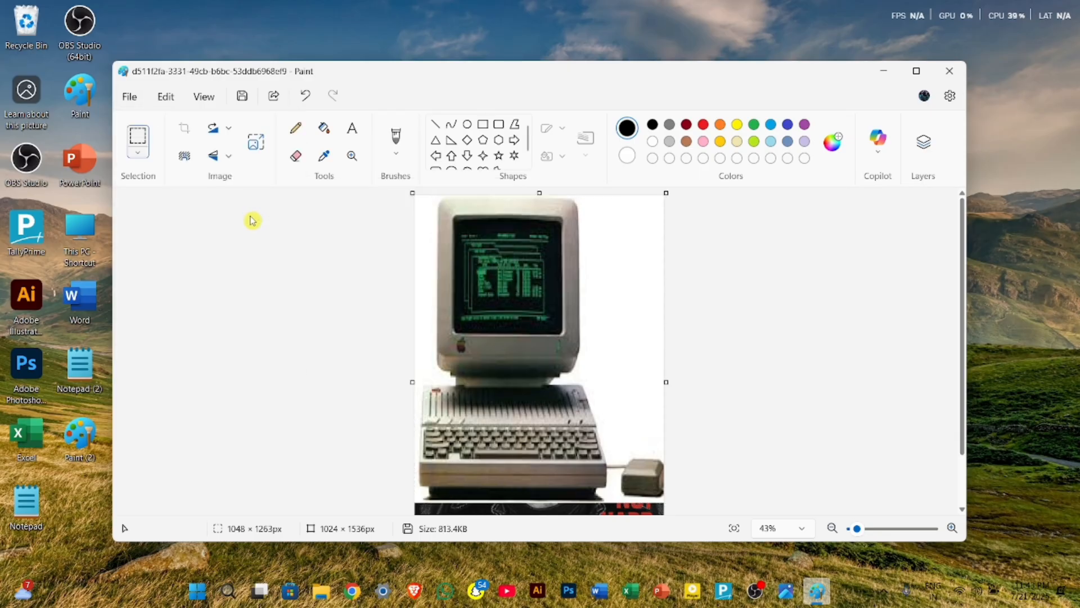
pyautogui.click(129, 96)
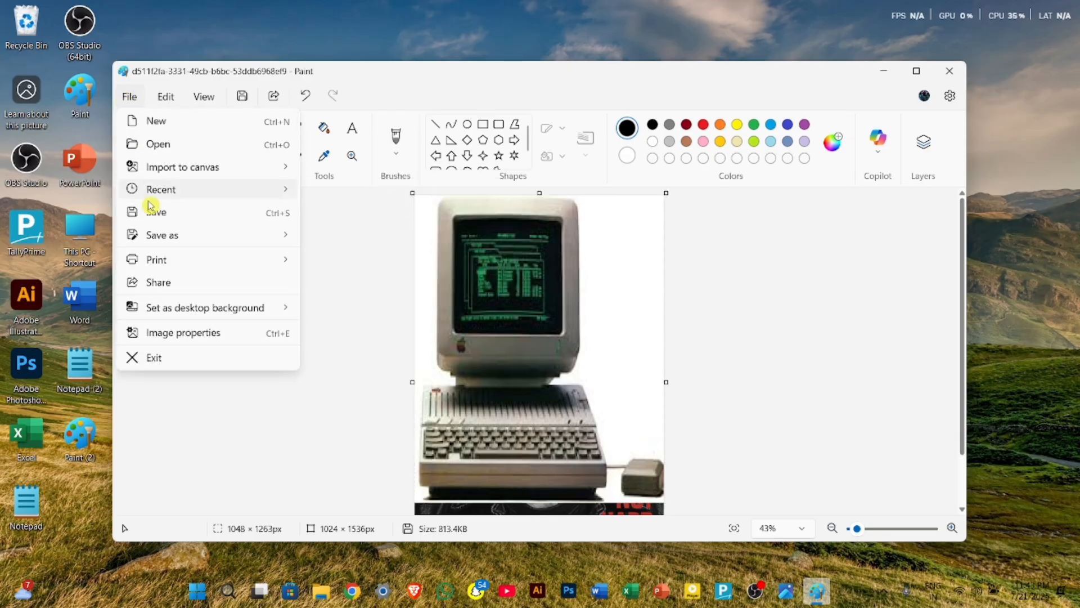
pyautogui.click(174, 212)
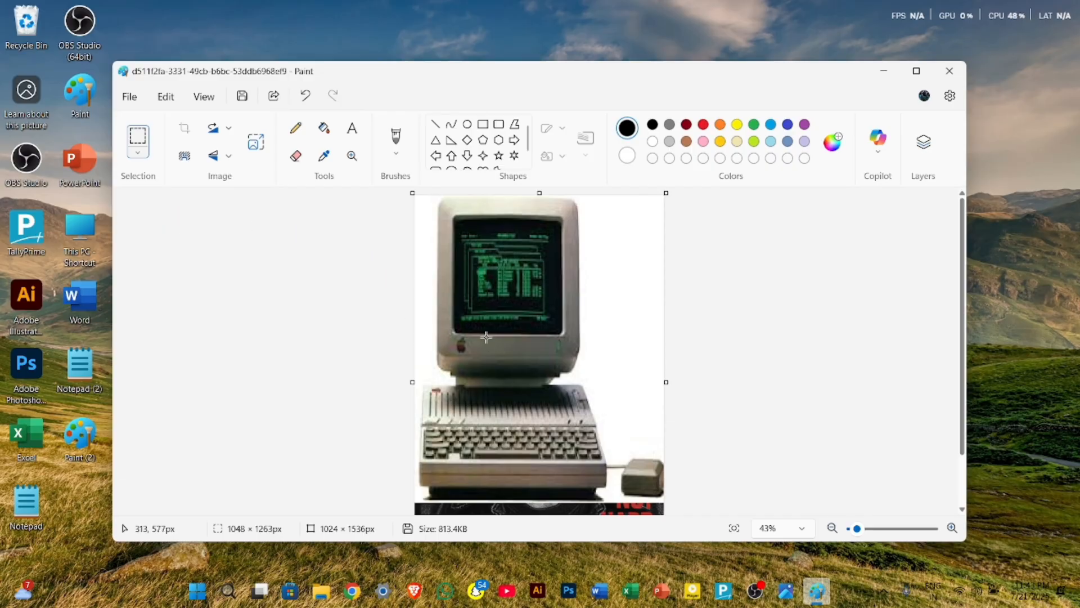
# Step: View the print settings for the saved picture and close them without printing
pyautogui.click(131, 96)
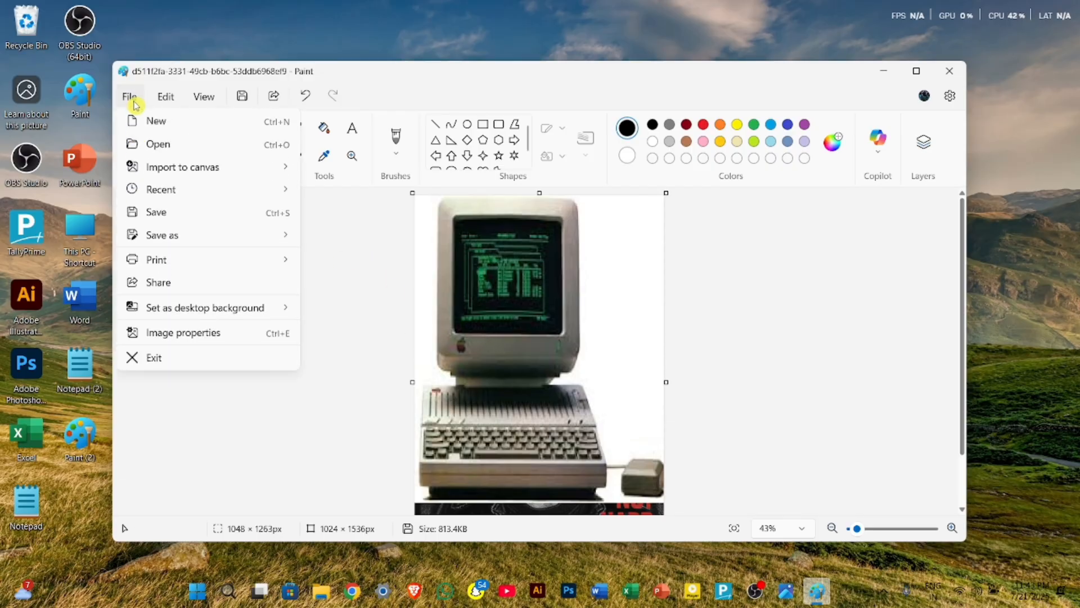
pyautogui.moveTo(201, 241)
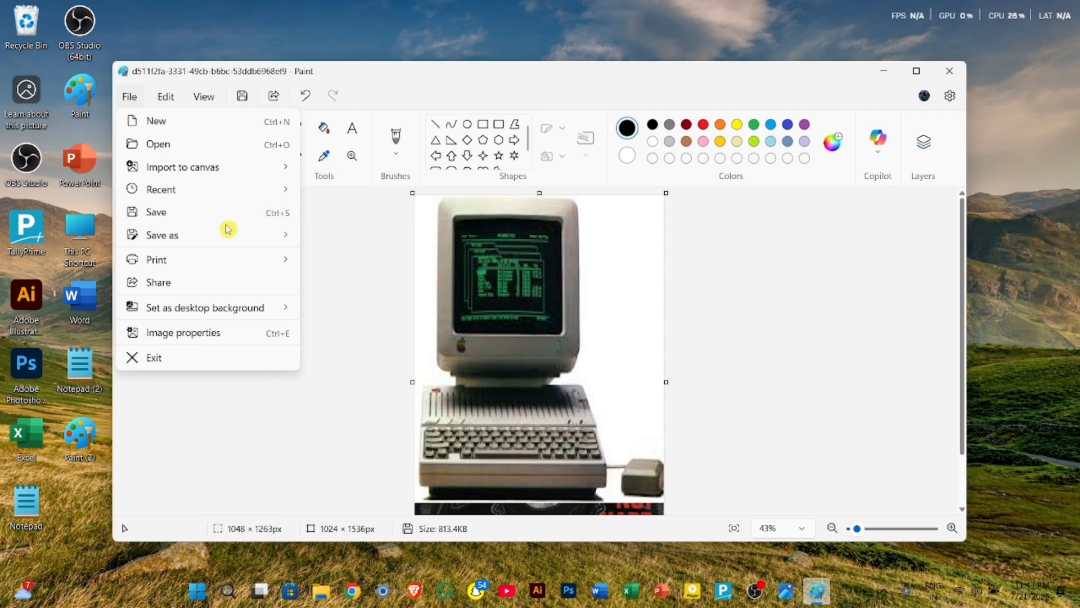
pyautogui.moveTo(225, 232)
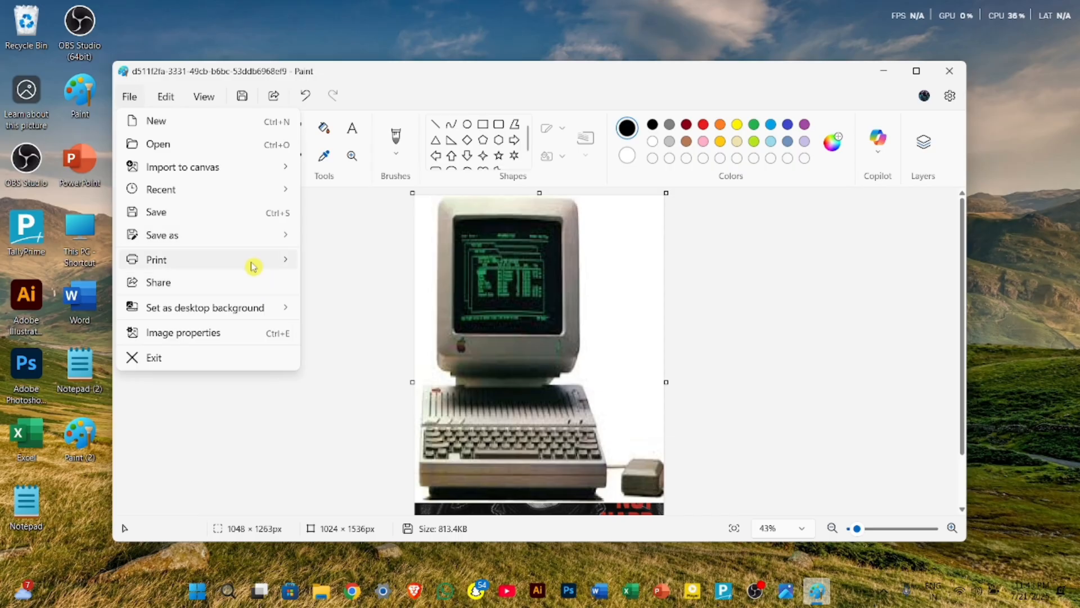
pyautogui.moveTo(253, 267)
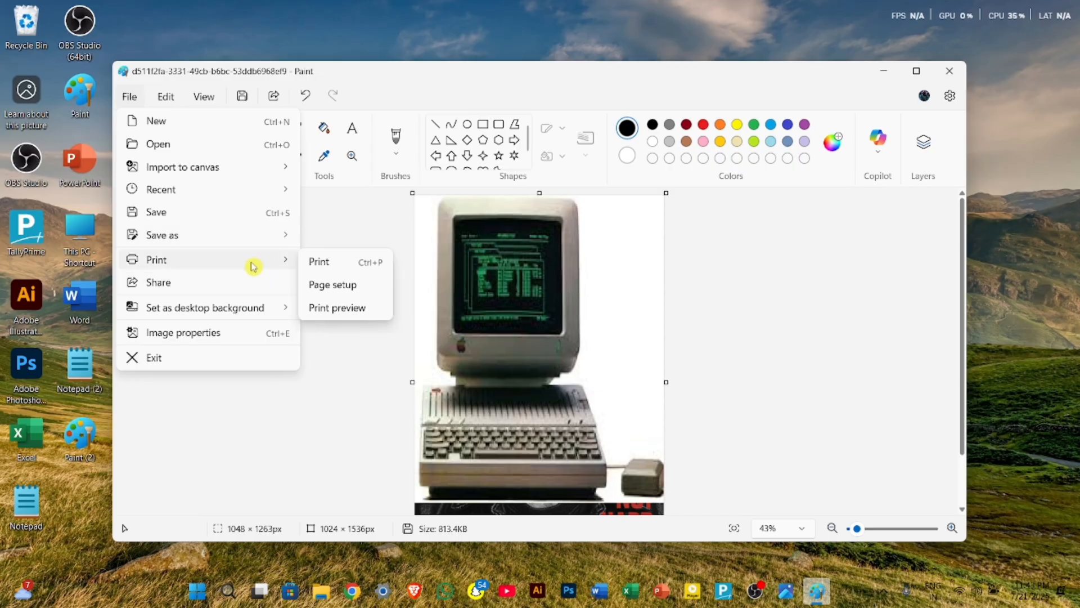
pyautogui.click(335, 267)
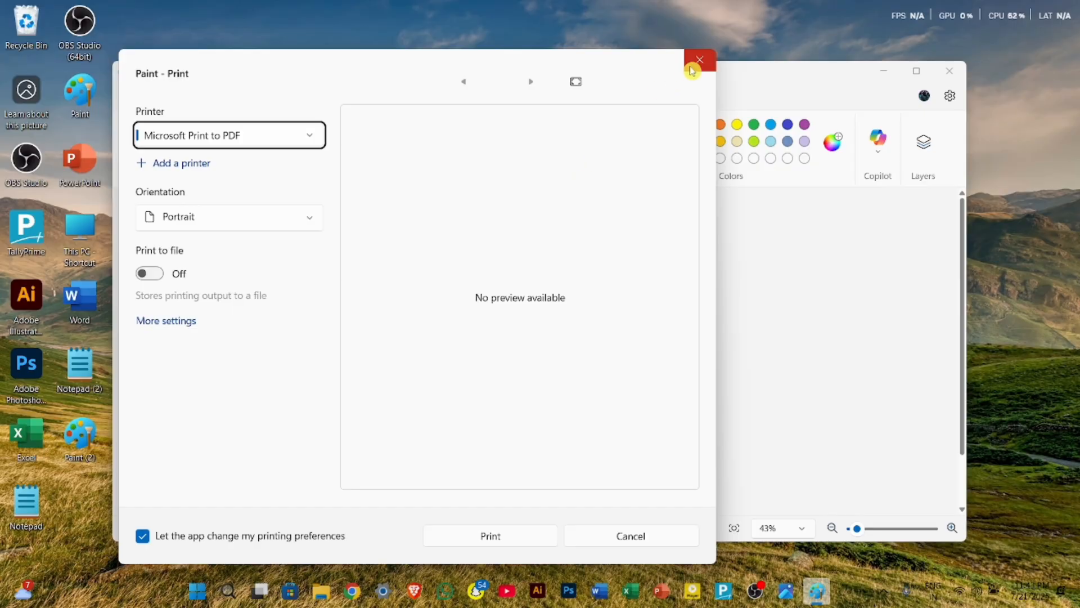
pyautogui.click(691, 67)
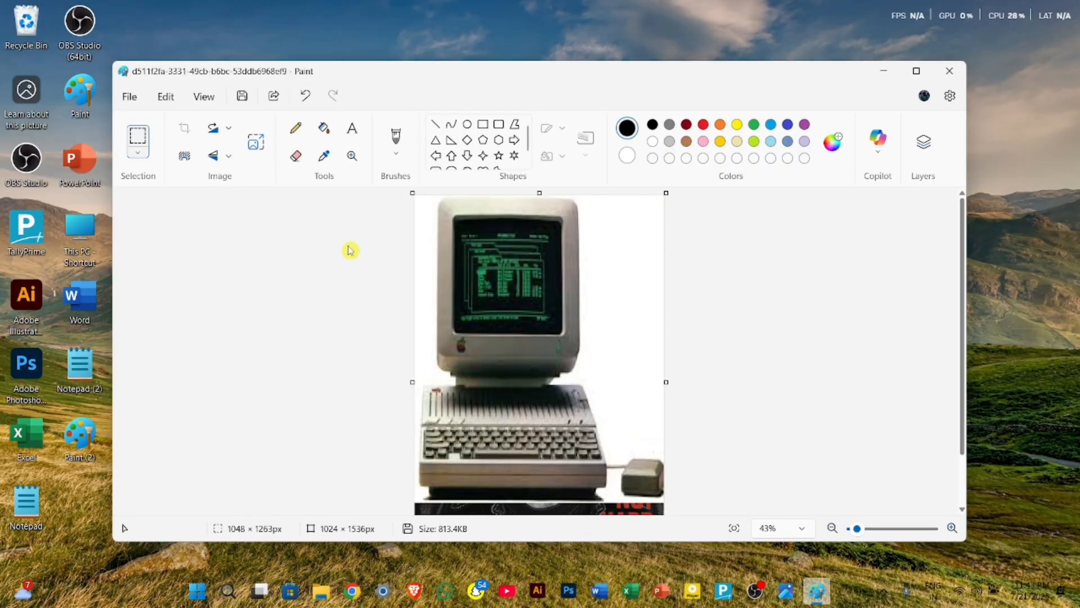
# Step: Review the available paper sizes in the page setup, try portrait orientation, and close it without applying
pyautogui.click(129, 94)
pyautogui.moveTo(169, 258)
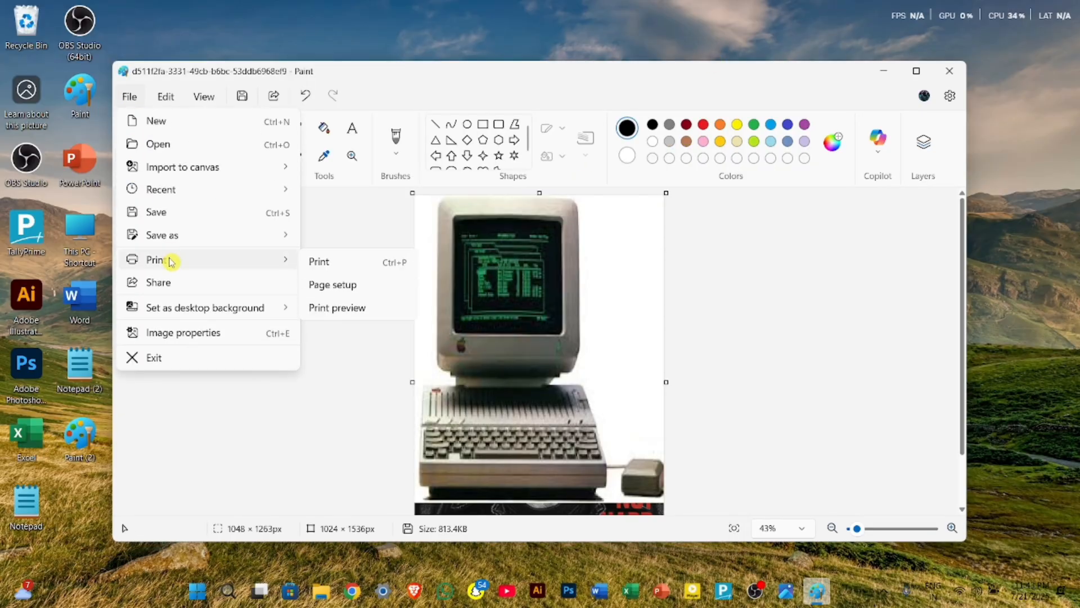
pyautogui.click(367, 281)
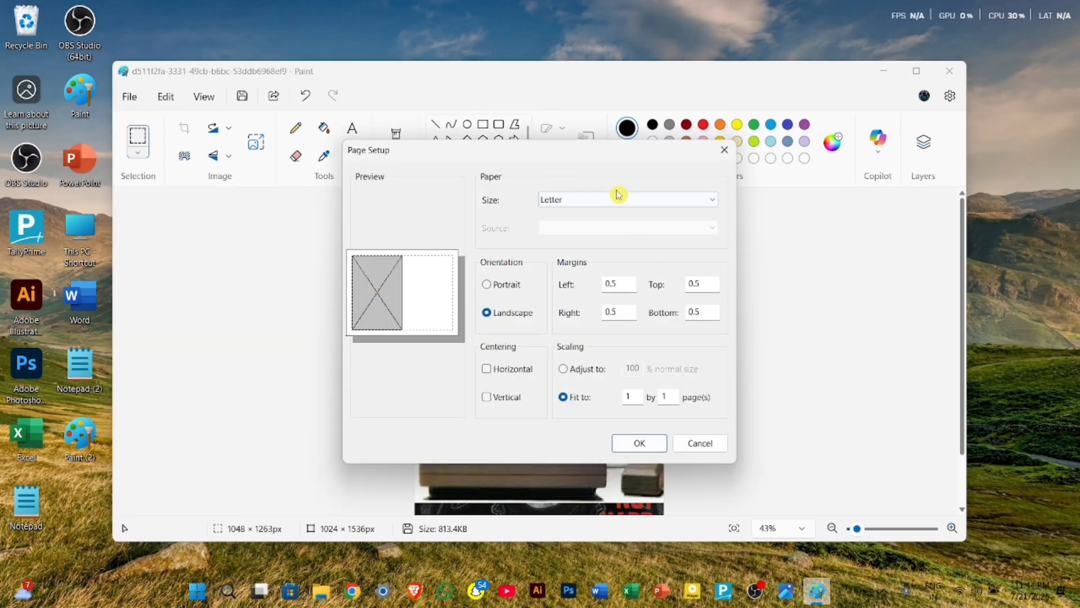
pyautogui.click(648, 204)
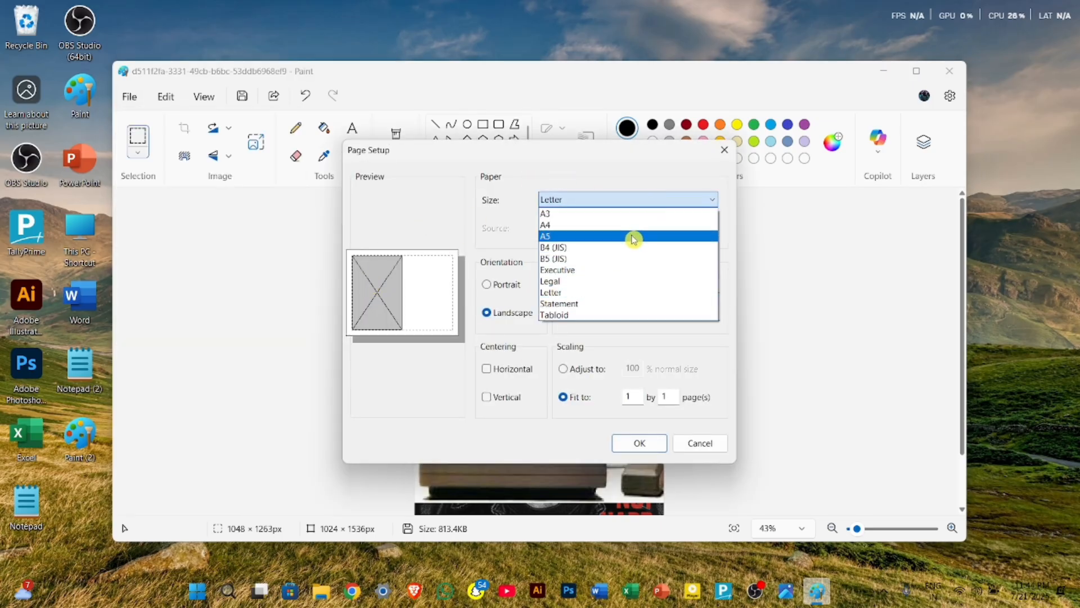
pyautogui.click(679, 201)
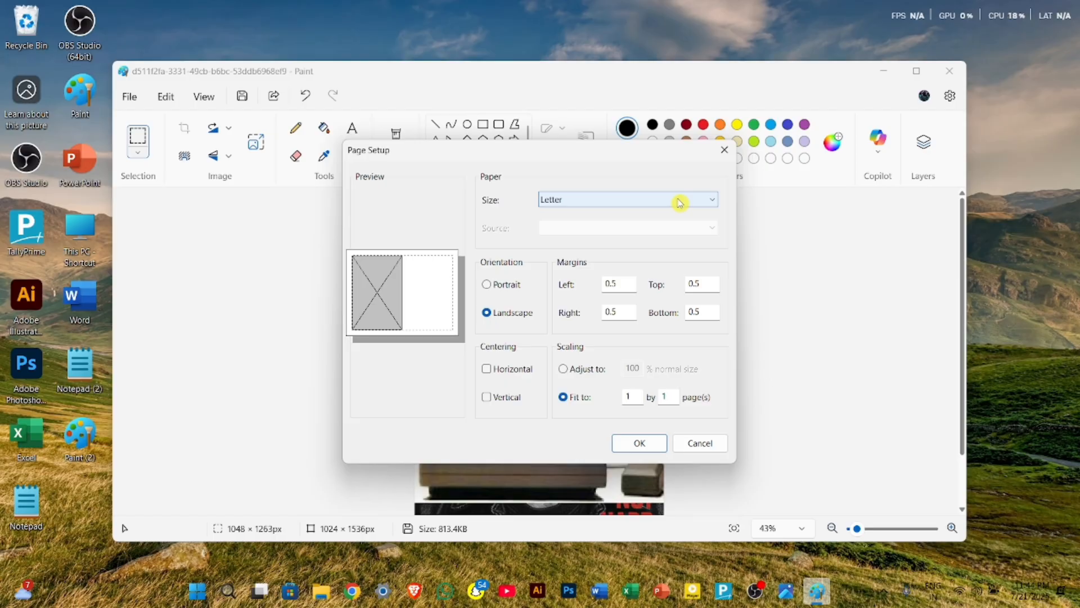
pyautogui.click(519, 287)
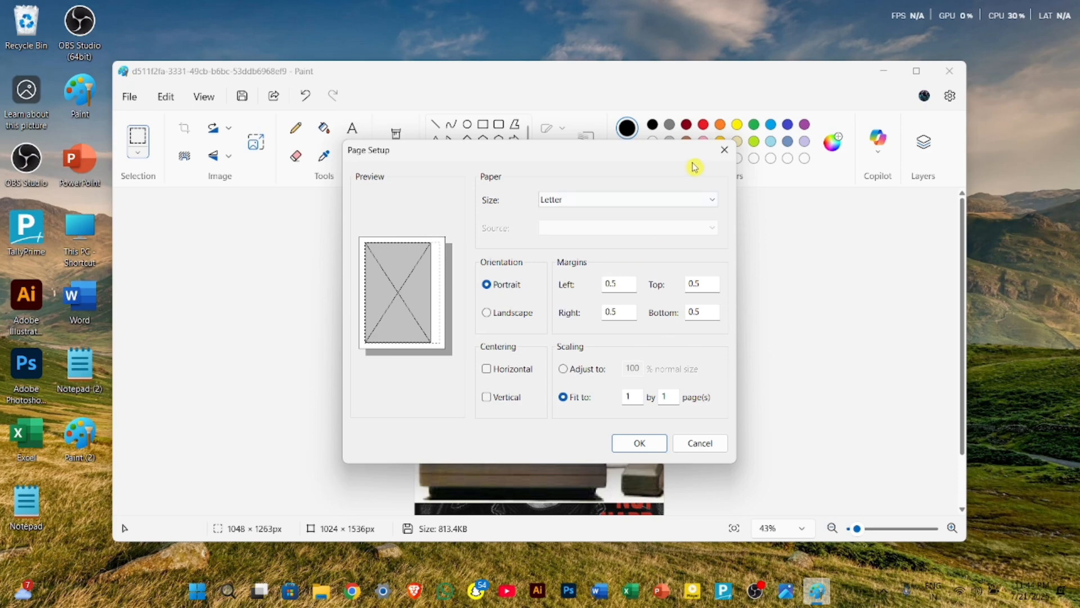
pyautogui.click(718, 152)
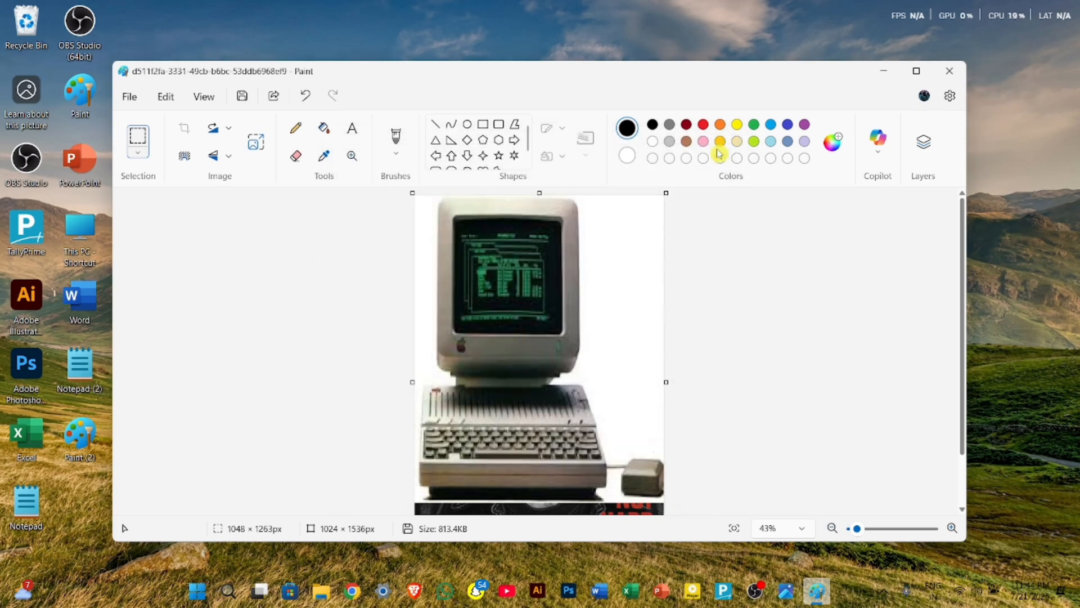
# Step: Preview how the picture prints on the page, enlarge and reduce the preview, and close it
pyautogui.click(129, 98)
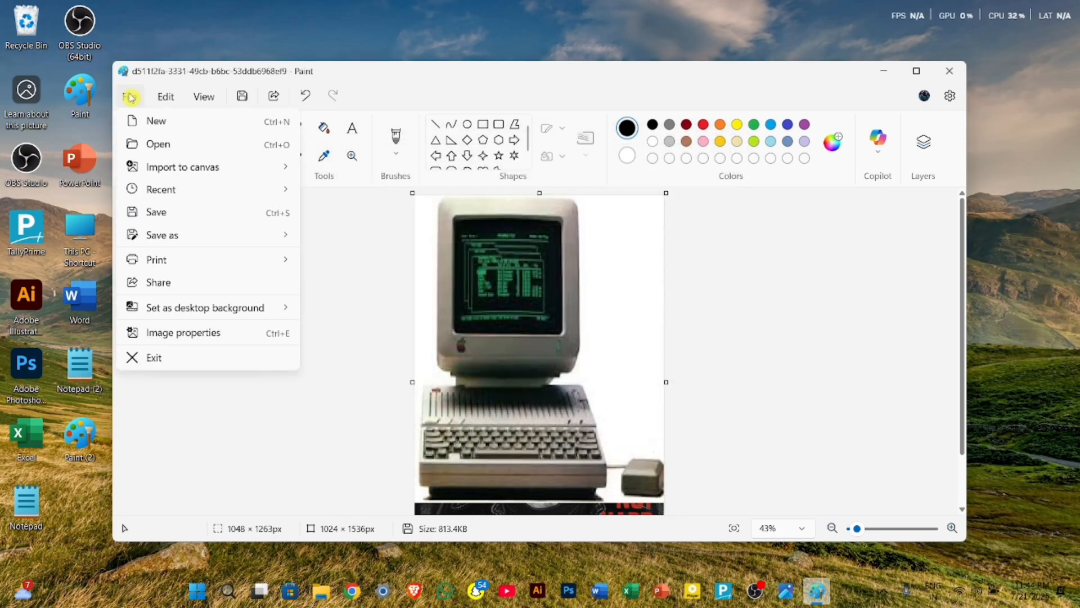
pyautogui.moveTo(212, 258)
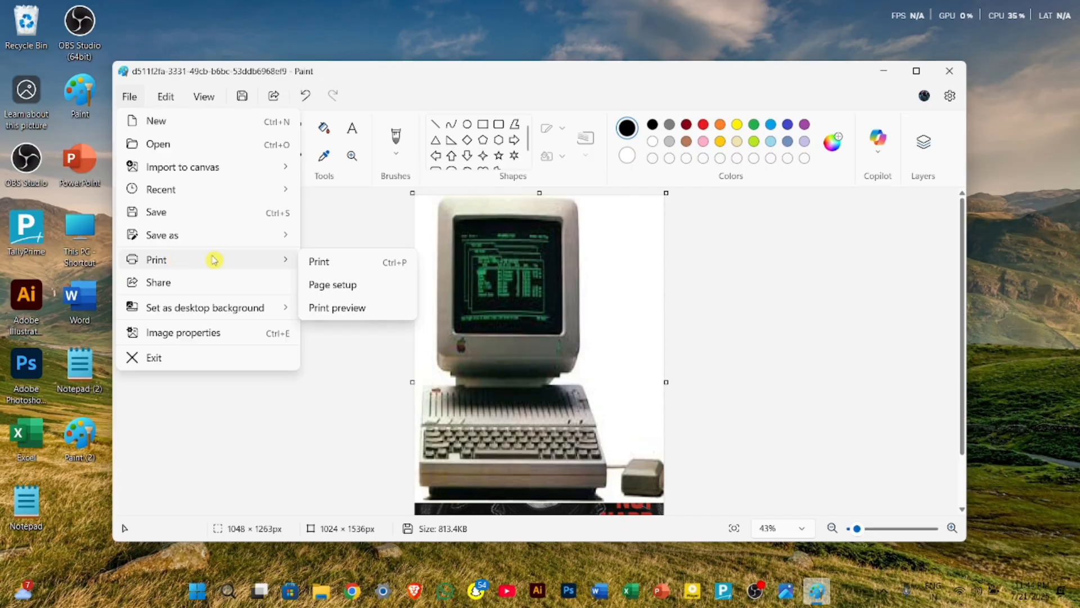
pyautogui.click(348, 309)
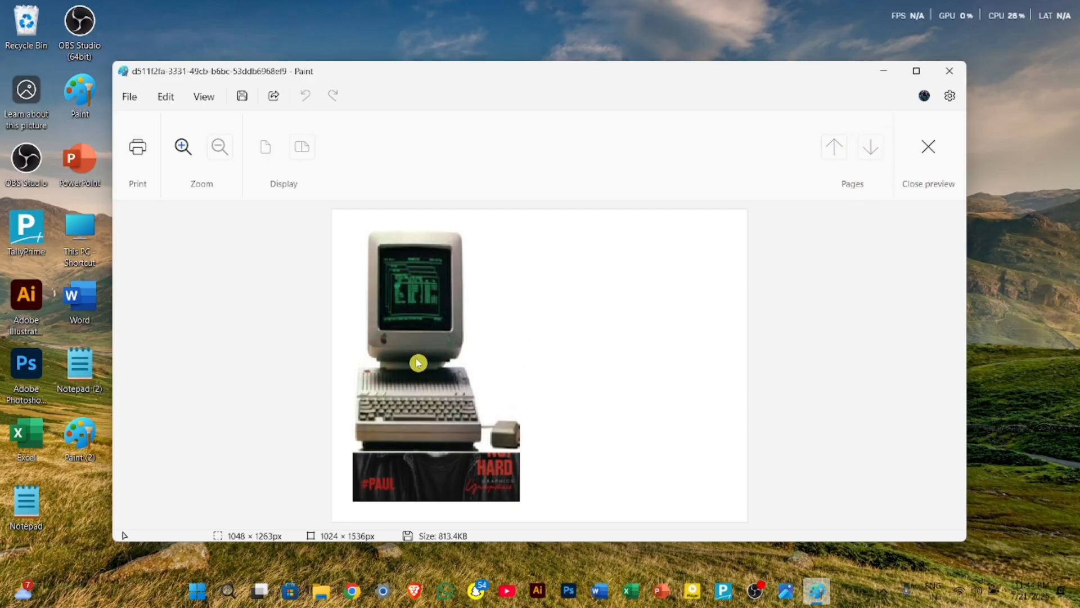
pyautogui.click(180, 148)
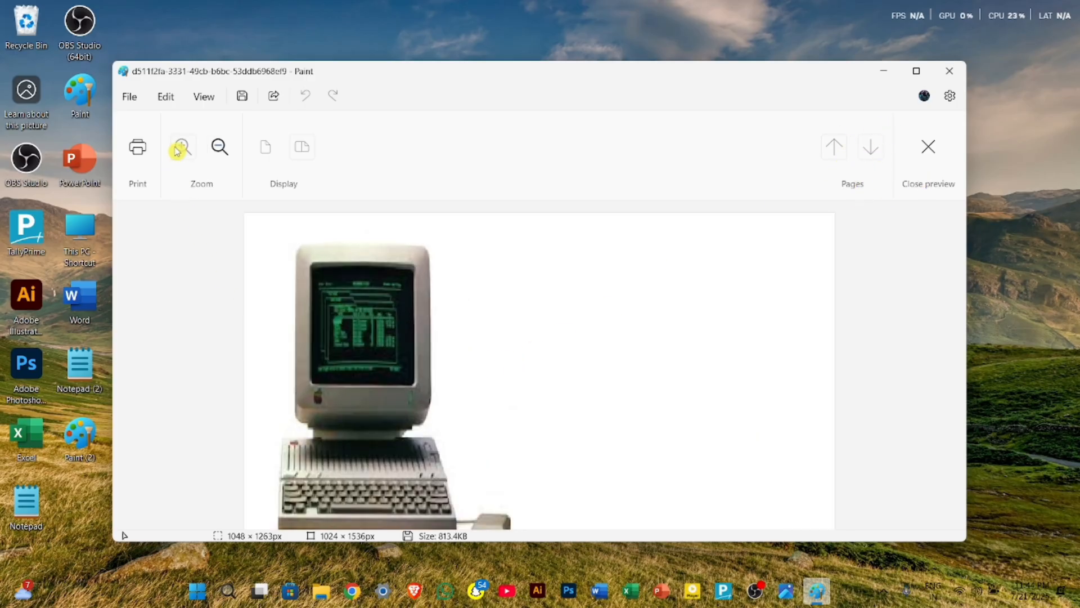
pyautogui.click(220, 148)
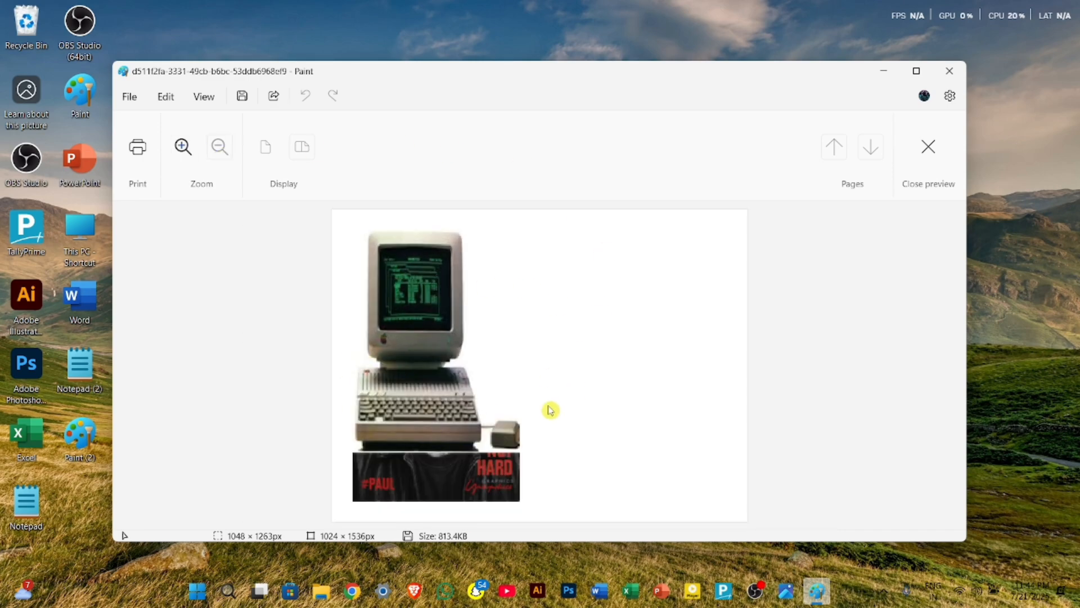
pyautogui.click(928, 153)
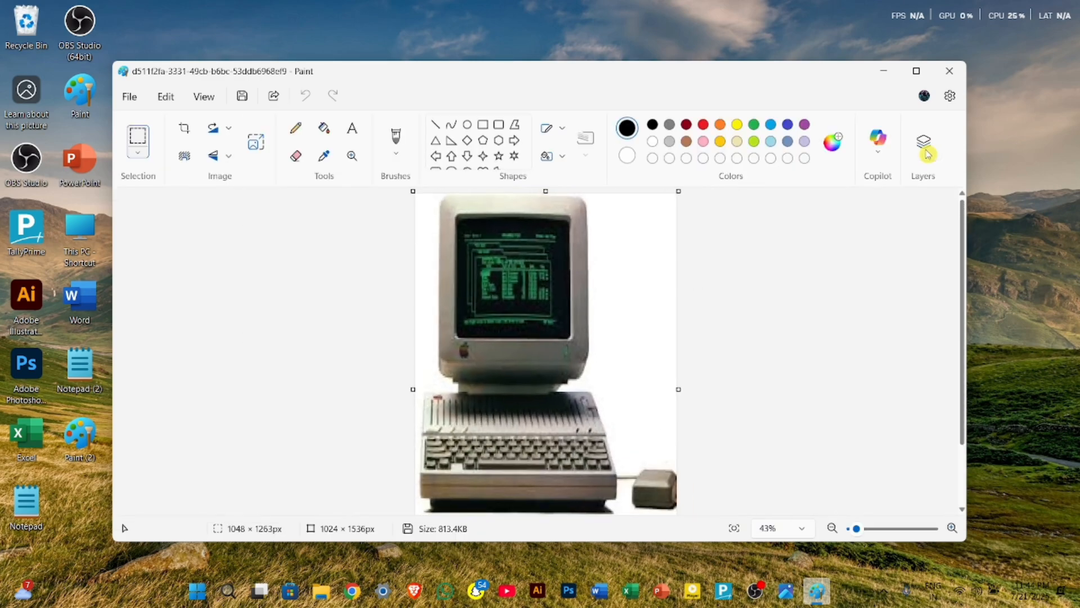
# Step: Set the picture as the desktop background using the Fill option
pyautogui.click(129, 96)
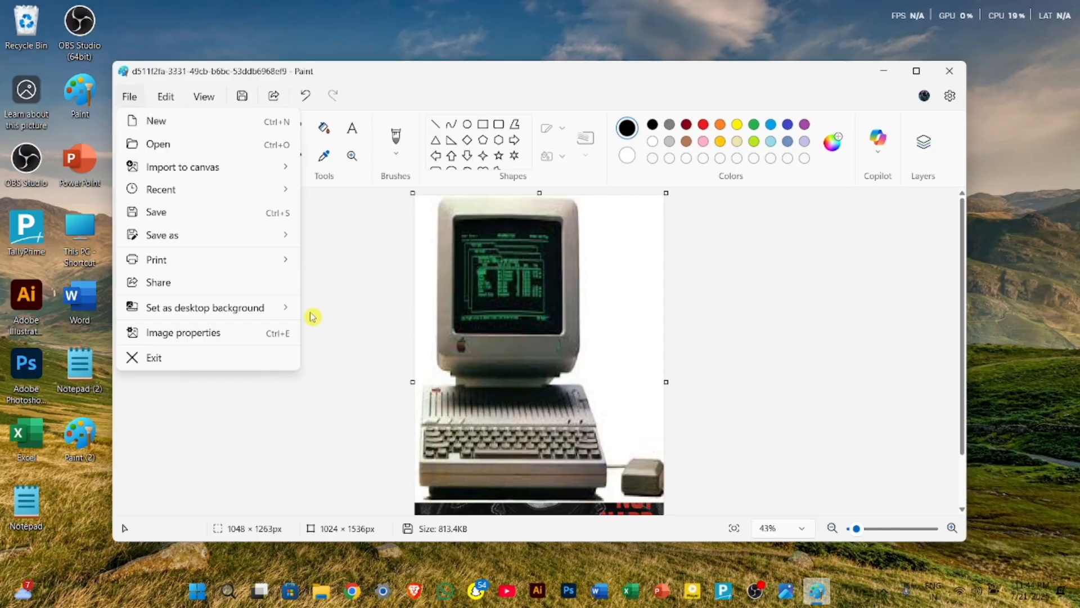
pyautogui.moveTo(256, 312)
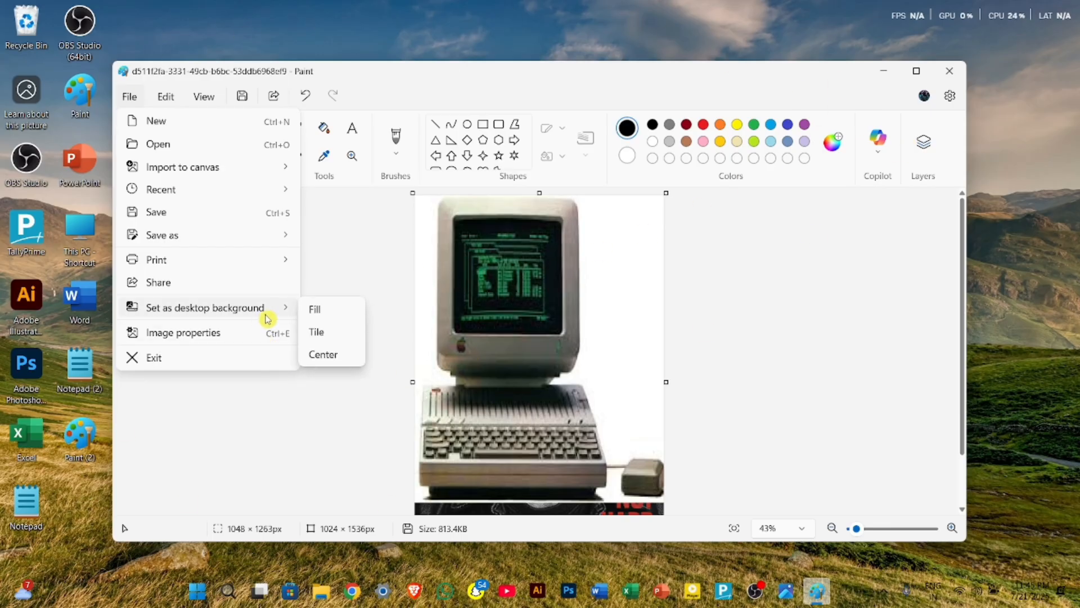
pyautogui.click(329, 314)
pyautogui.click(500, 125)
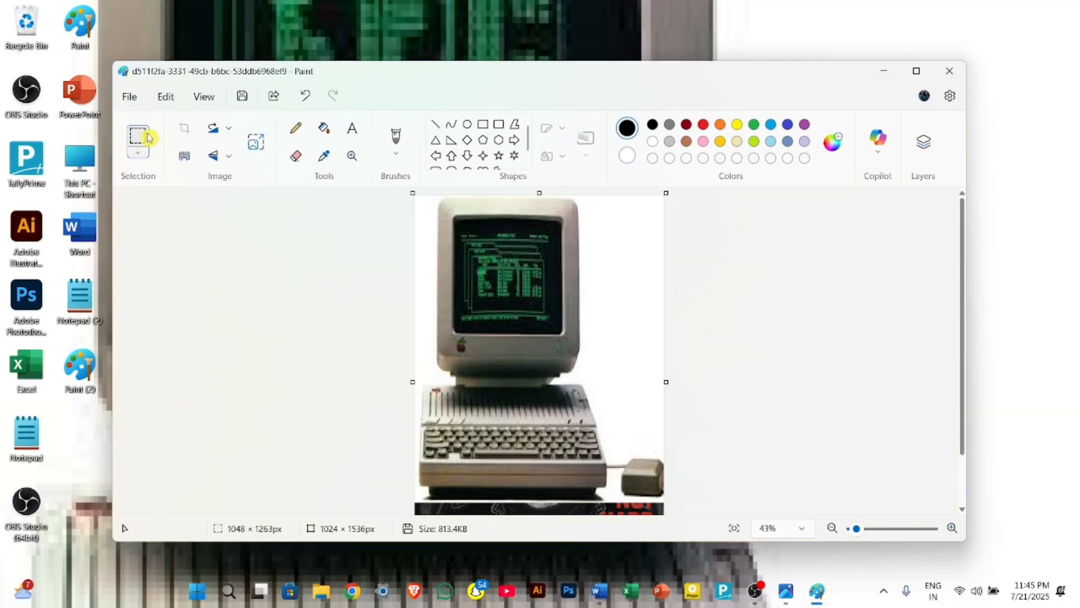
# Step: Set the picture as a tiled desktop background, view it on the desktop, and return to the picture
pyautogui.click(129, 97)
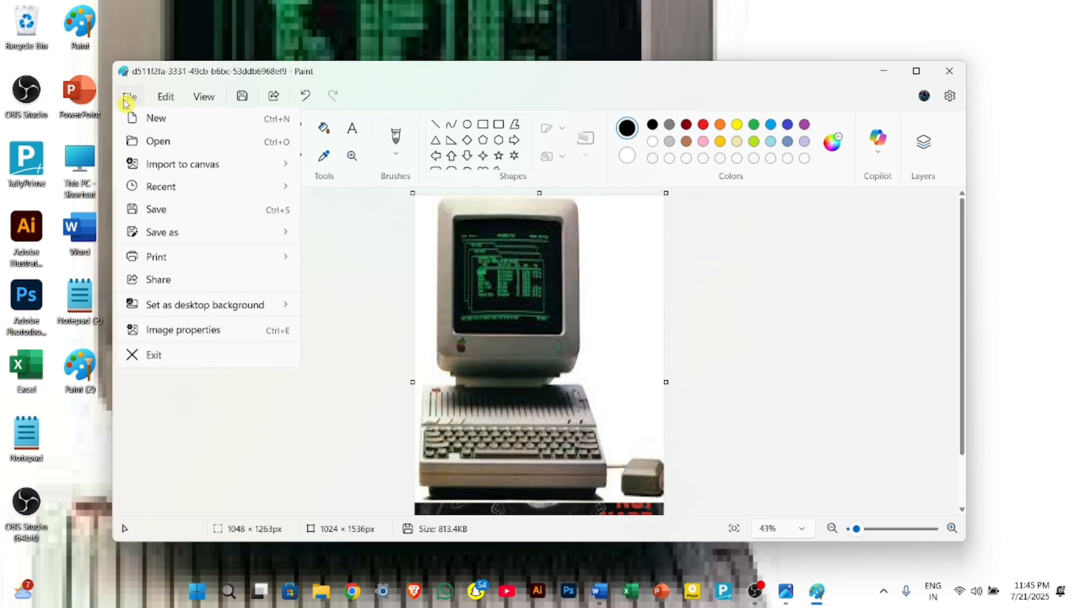
pyautogui.moveTo(285, 315)
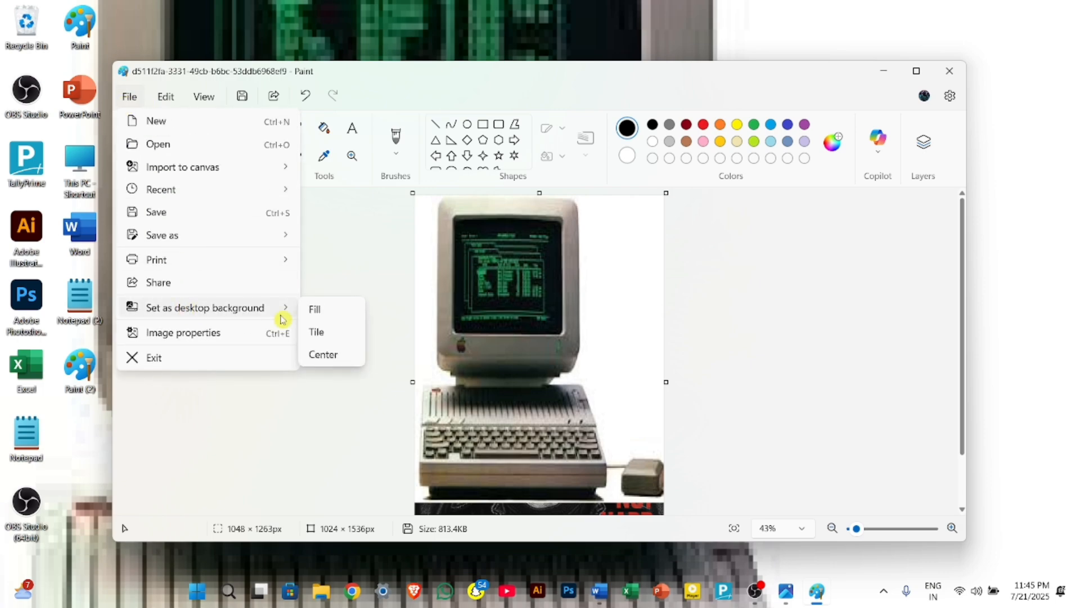
pyautogui.click(317, 338)
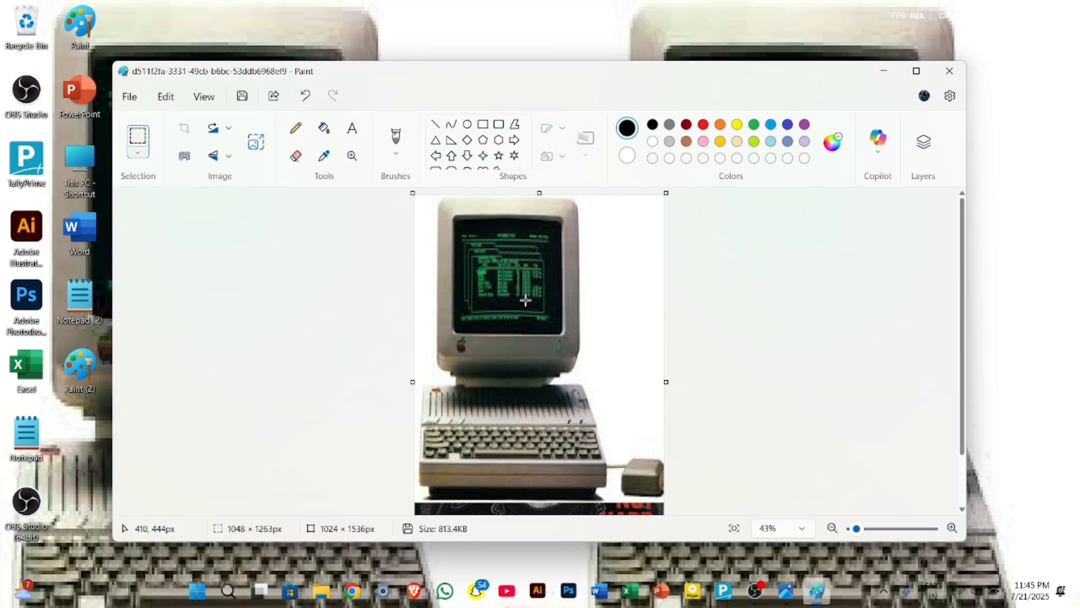
pyautogui.click(883, 75)
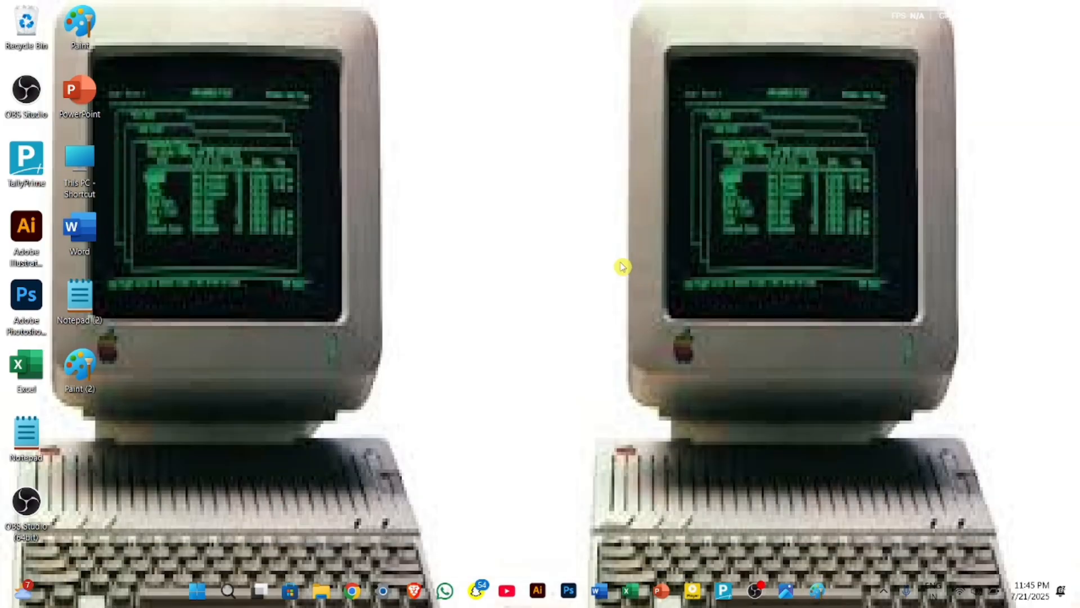
pyautogui.click(816, 591)
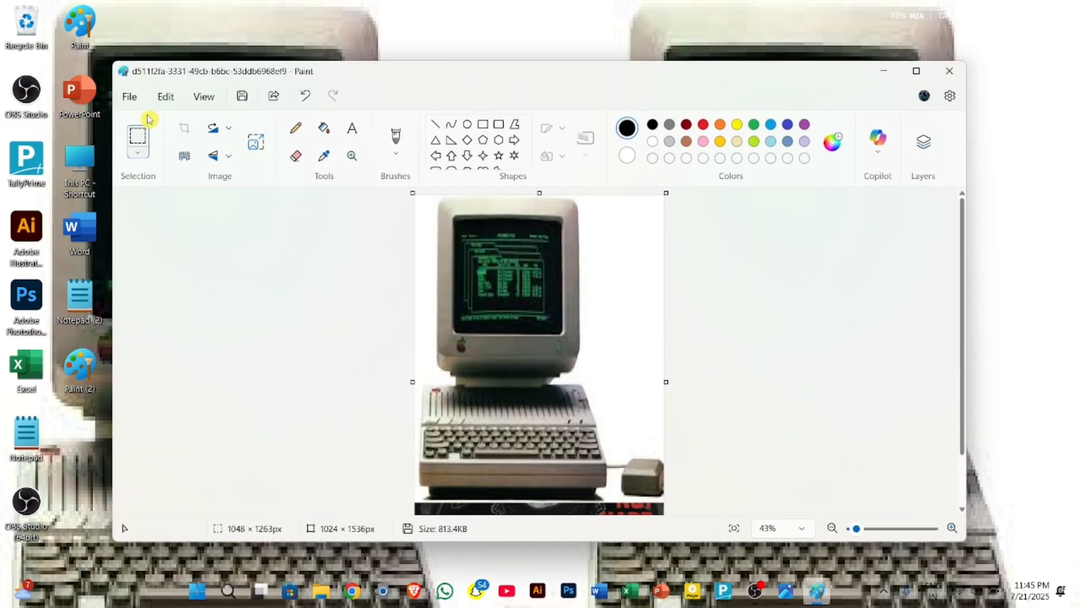
# Step: Set the picture as a centered desktop background, view it on the desktop, and return to the picture
pyautogui.click(129, 96)
pyautogui.moveTo(205, 308)
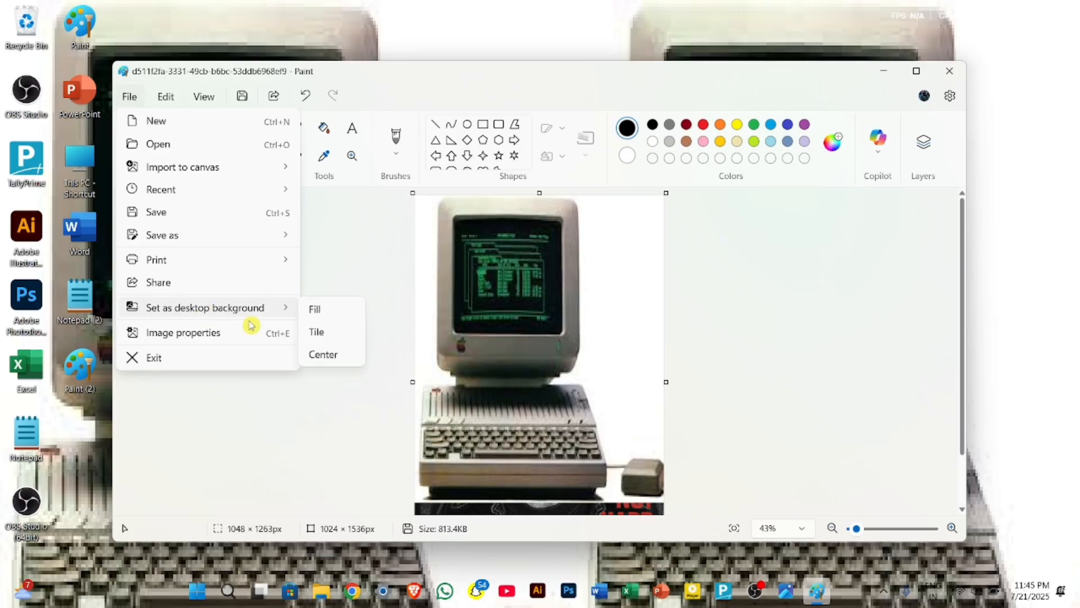
pyautogui.click(318, 359)
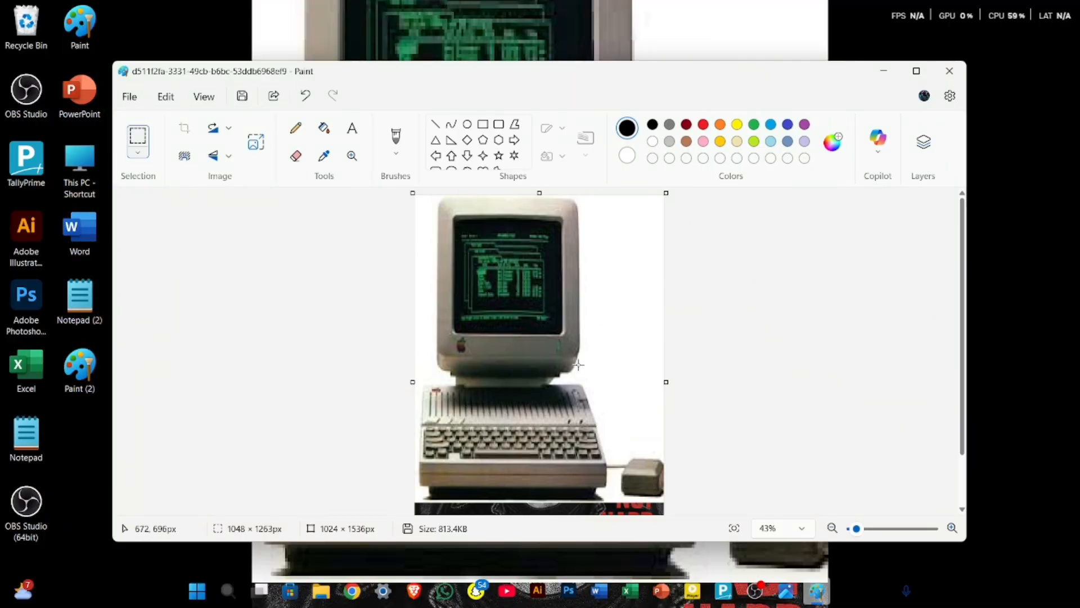
pyautogui.click(884, 71)
pyautogui.moveTo(817, 591)
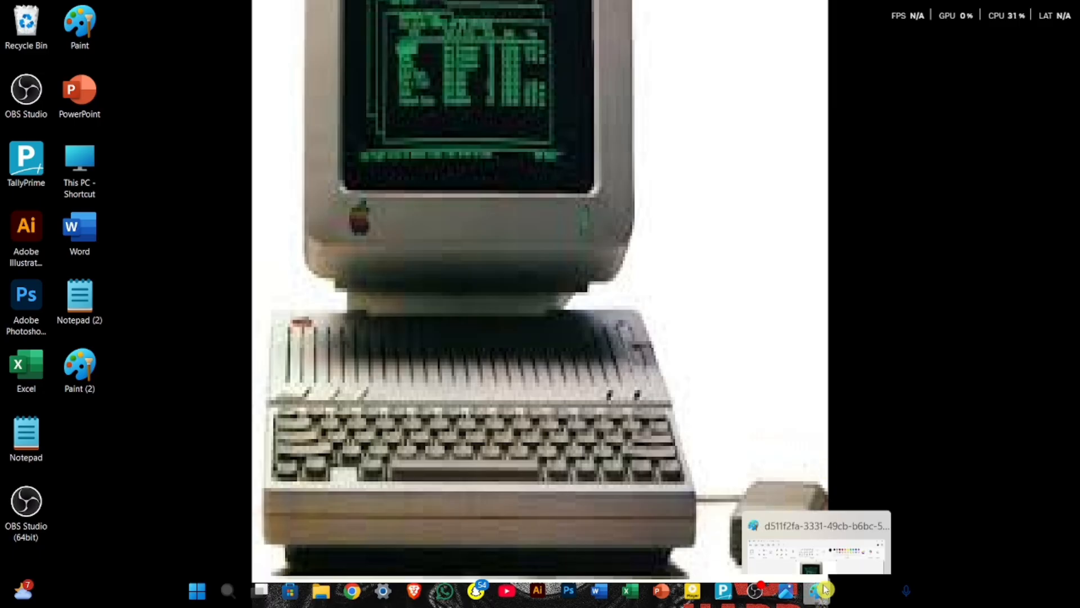
pyautogui.click(743, 502)
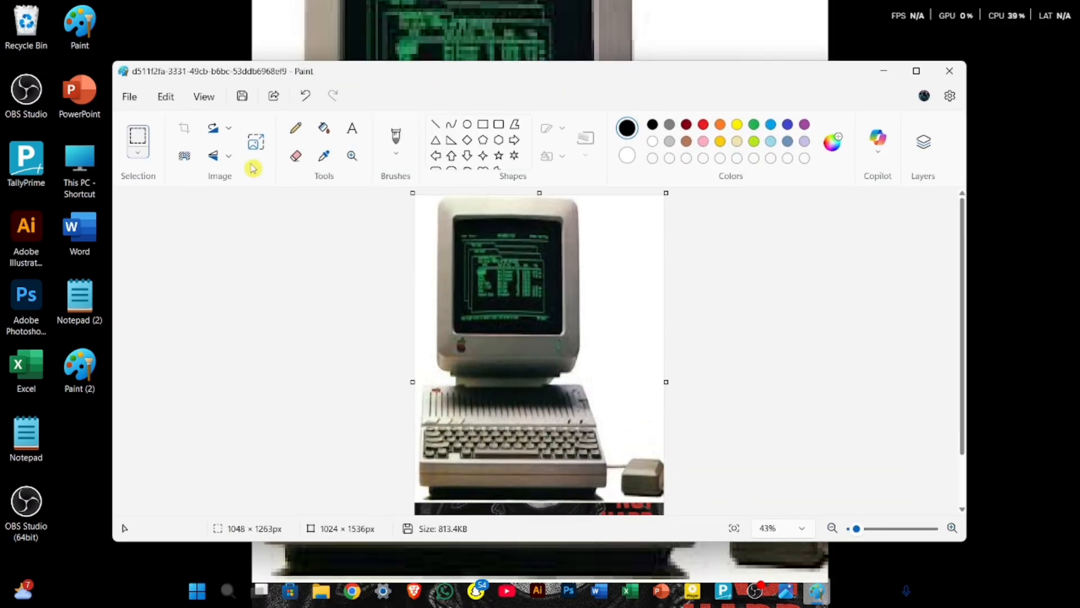
# Step: Review the picture's file attributes, units and image size in its properties, and close them without changes
pyautogui.click(128, 98)
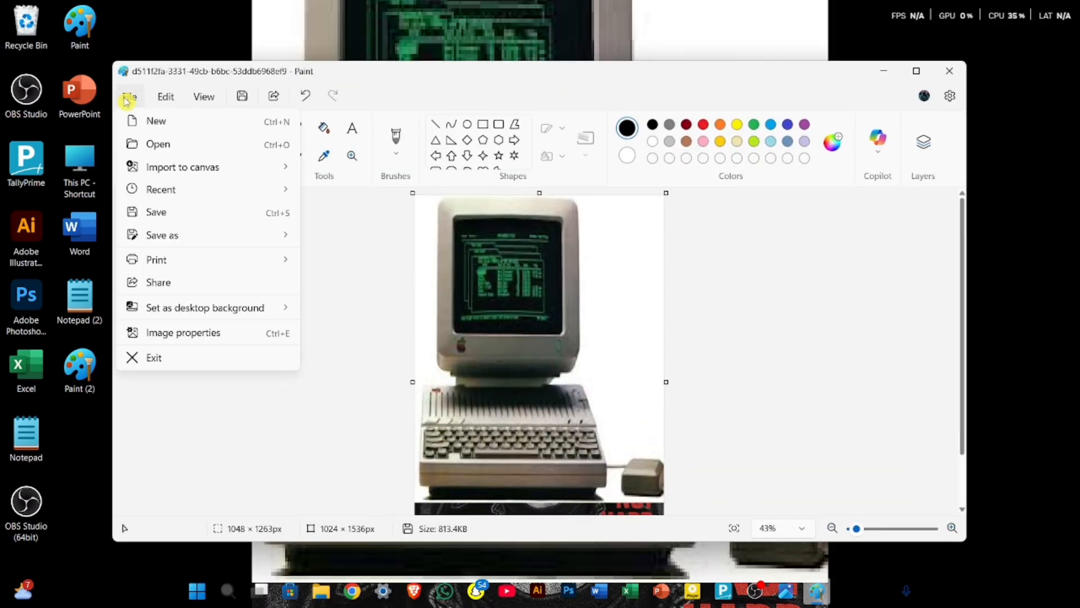
pyautogui.click(243, 337)
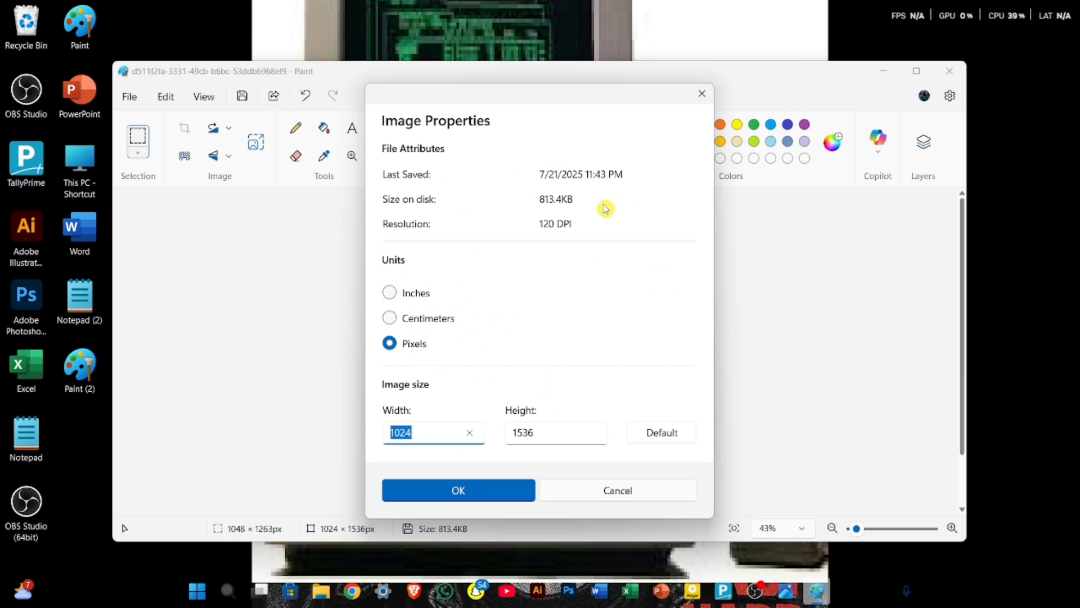
pyautogui.click(702, 93)
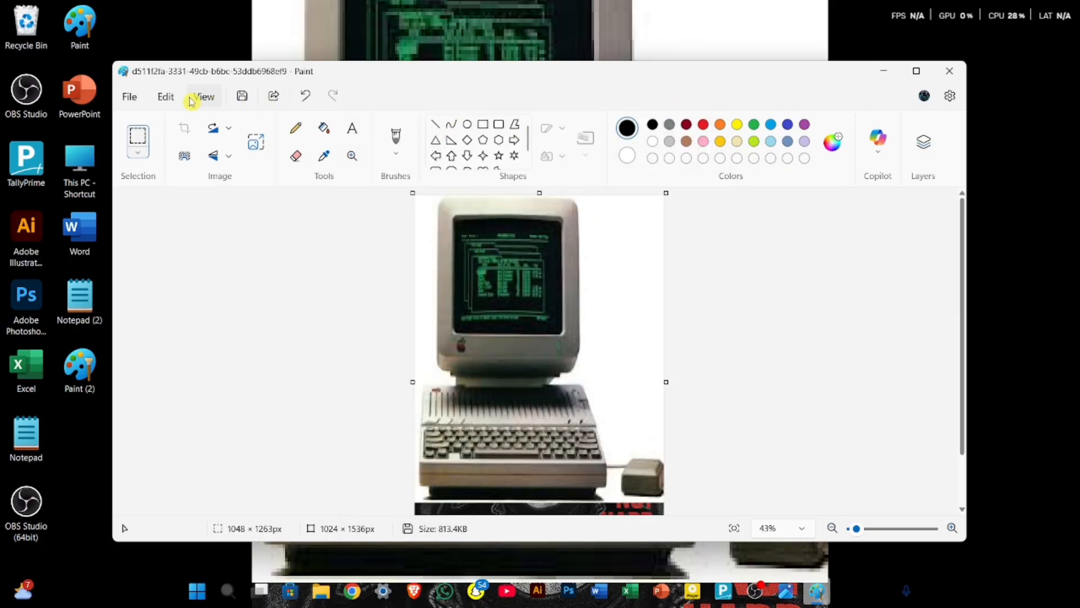
# Step: Widen the canvas beyond the picture's right edge to about 1812 × 1536 px
pyautogui.click(166, 98)
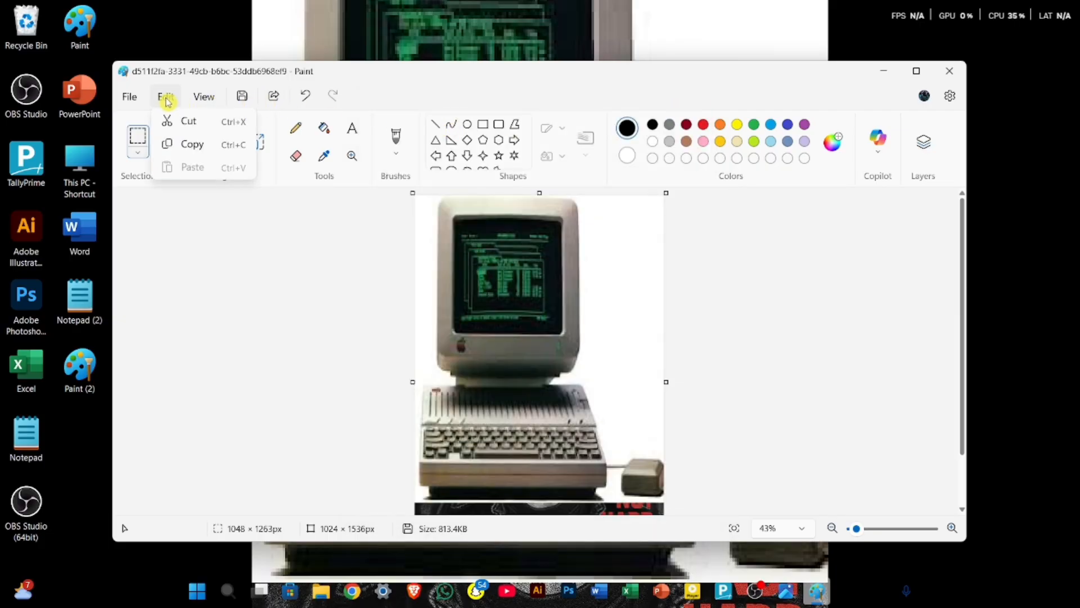
pyautogui.click(665, 386)
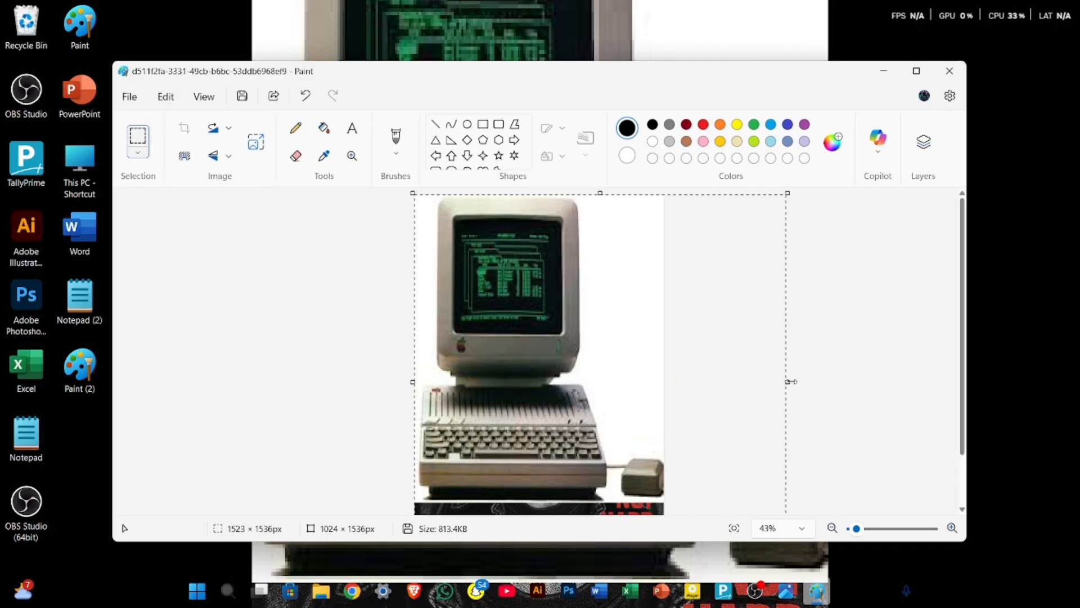
pyautogui.moveTo(791, 381); pyautogui.dragTo(855, 385)
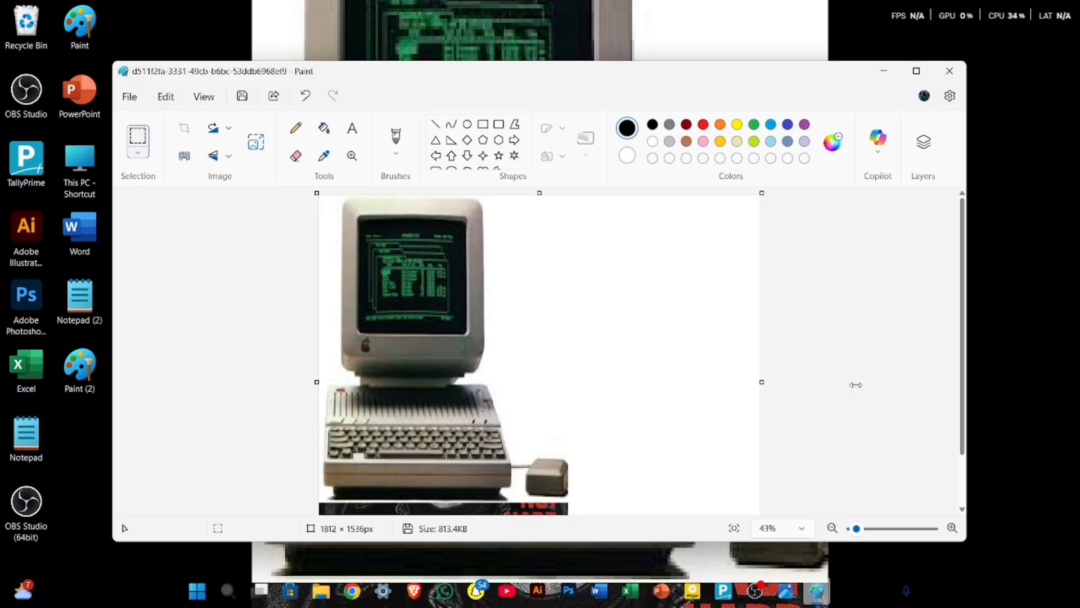
# Step: Try cutting the entire picture from the canvas, and undo the cut
pyautogui.click(166, 97)
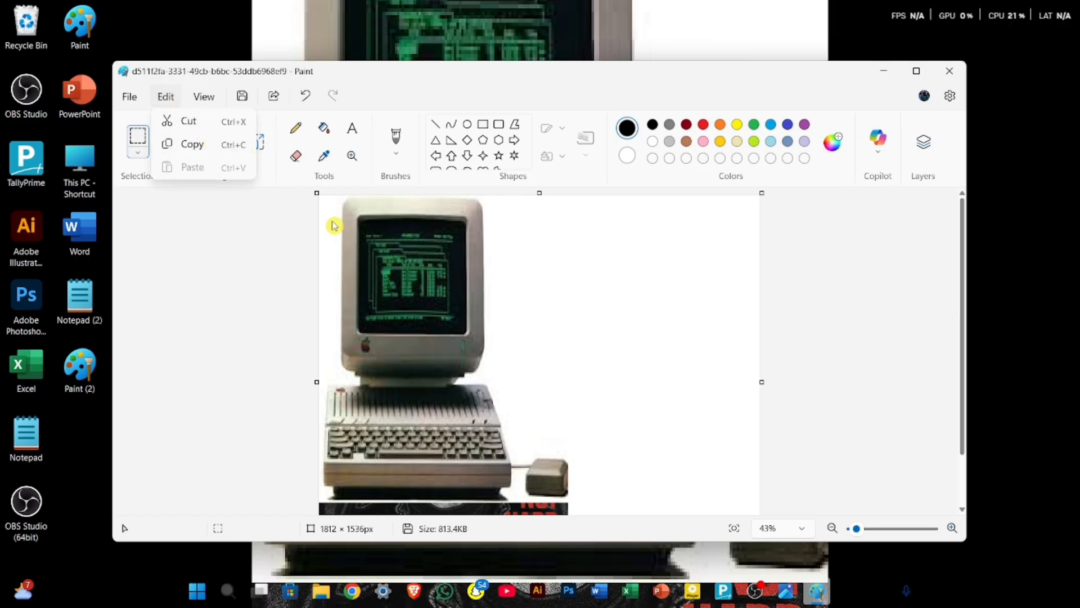
pyautogui.click(222, 123)
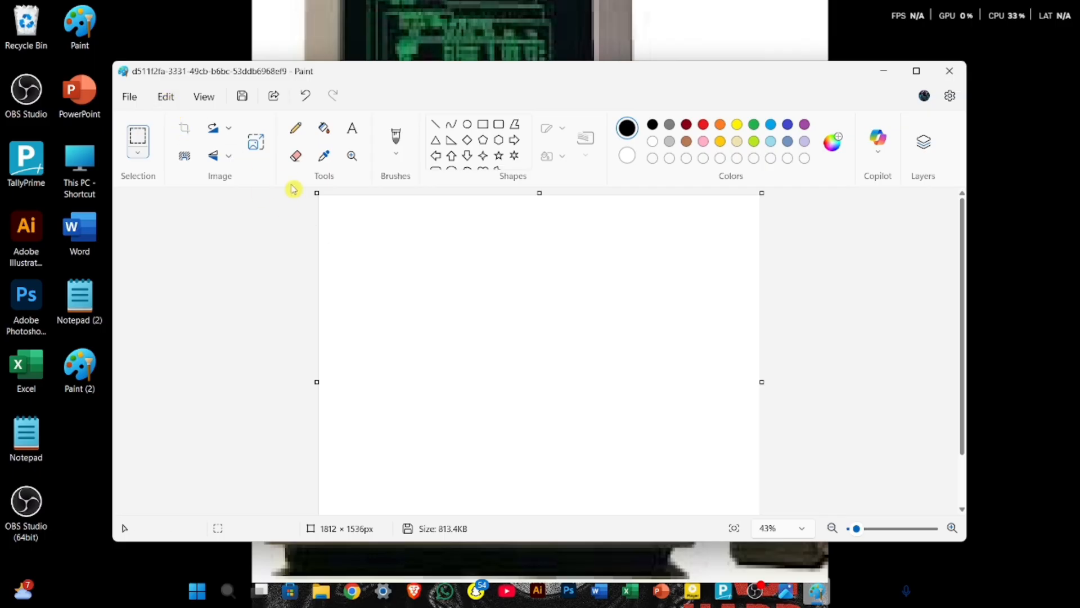
pyautogui.hotkey('ctrl', 'z')
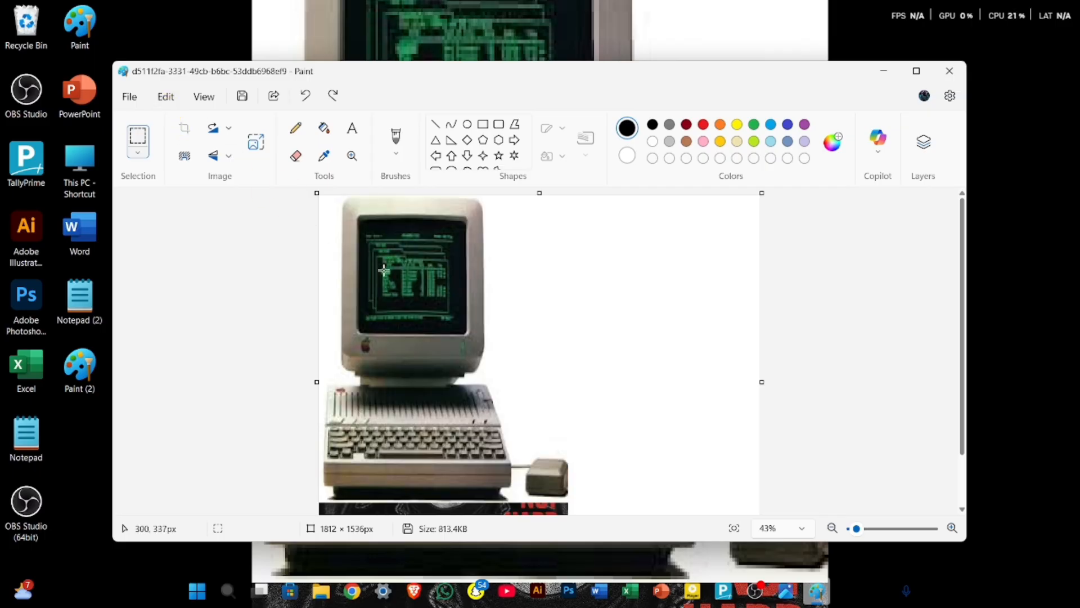
# Step: Select a rectangular area of about 724 × 354 px across the computer's monitor and cut it out
pyautogui.click(168, 98)
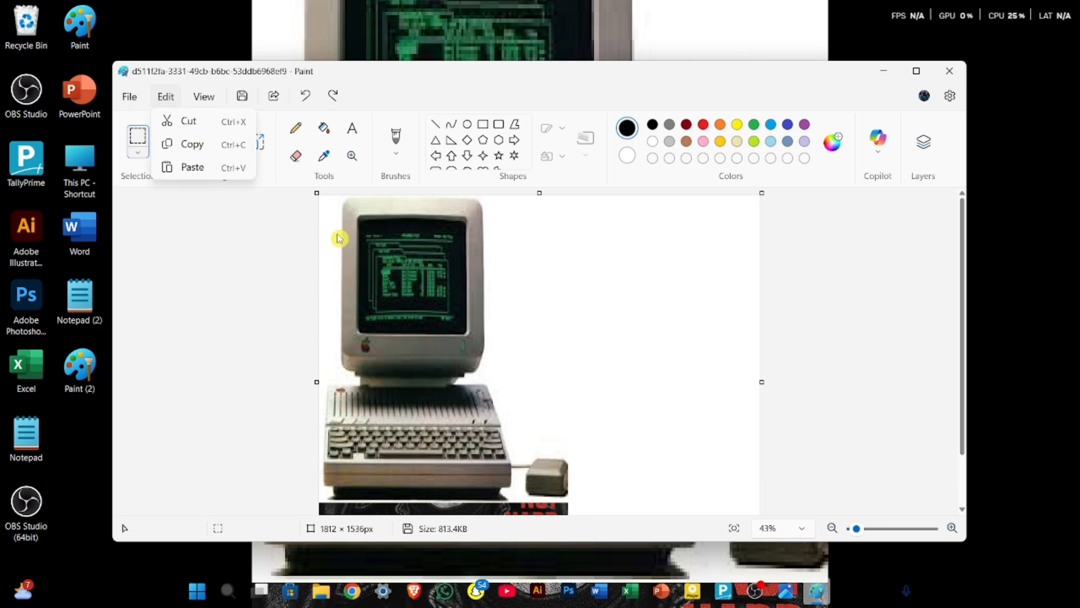
pyautogui.click(145, 137)
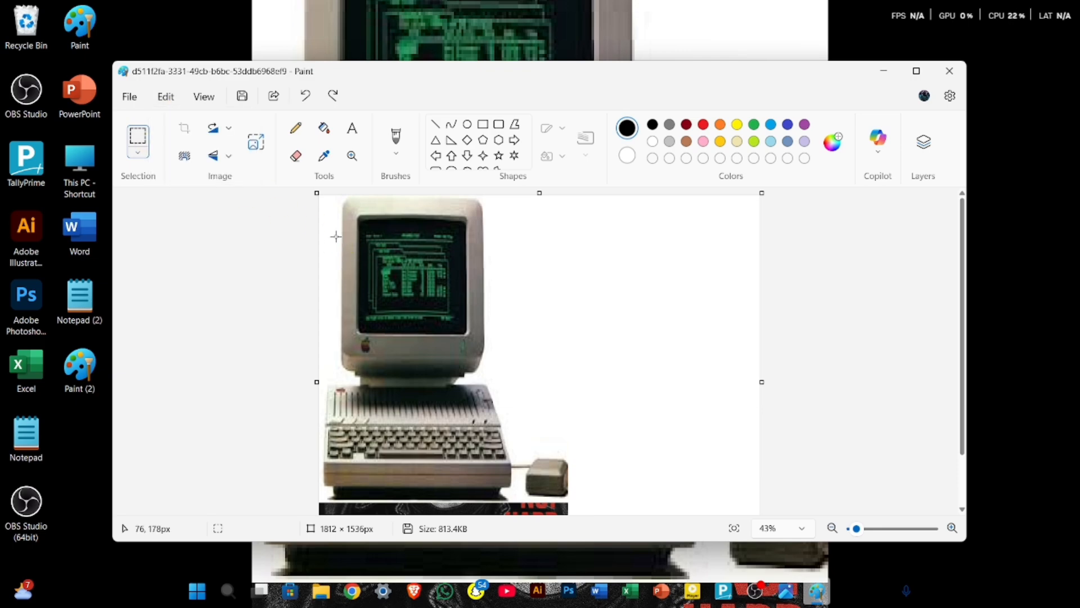
pyautogui.moveTo(330, 225); pyautogui.dragTo(507, 311)
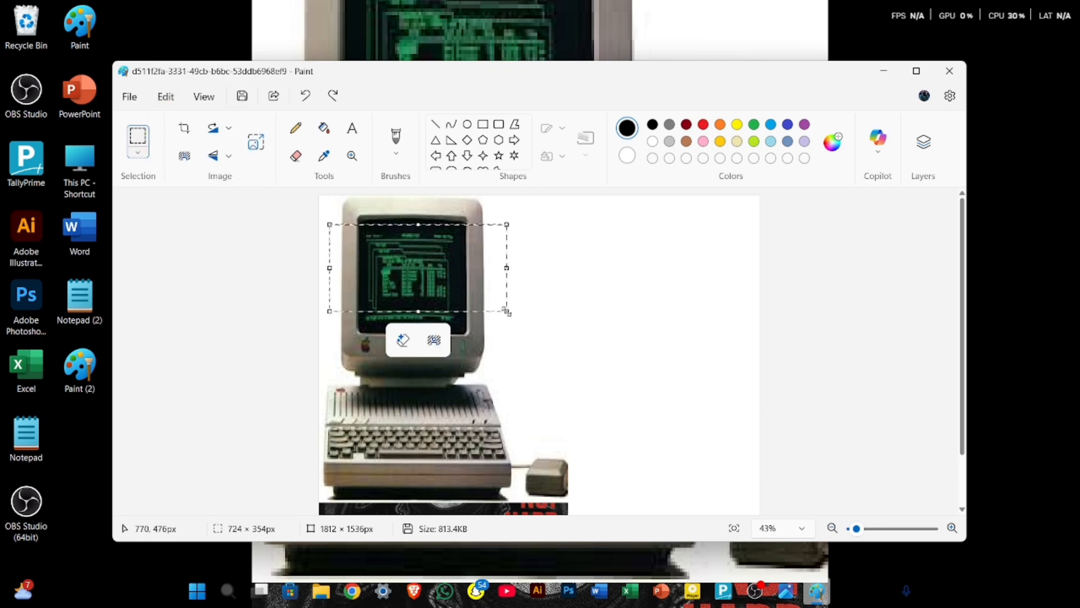
pyautogui.click(165, 98)
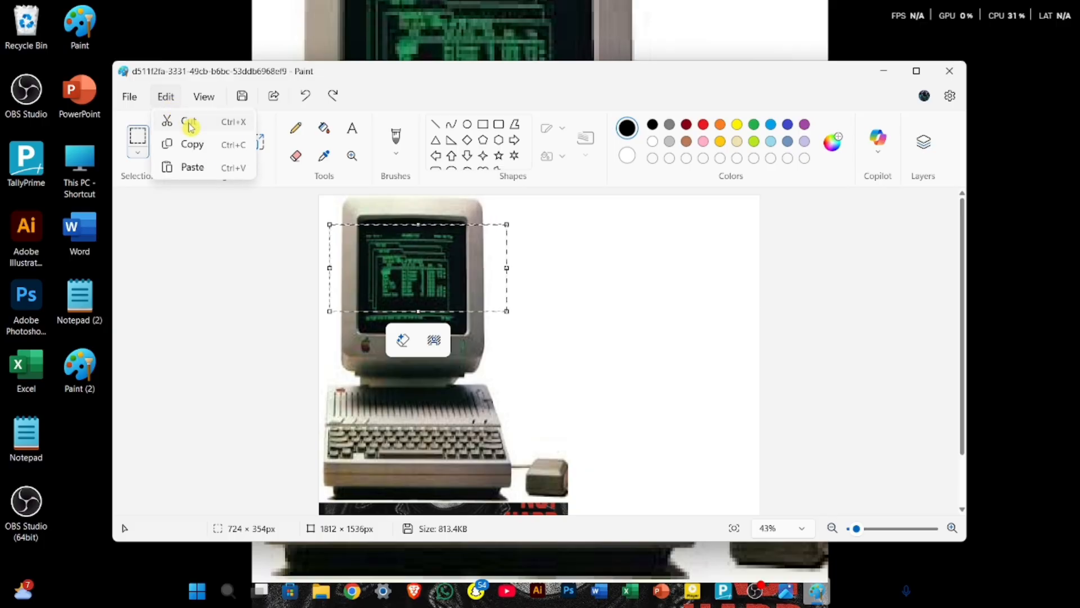
pyautogui.click(189, 123)
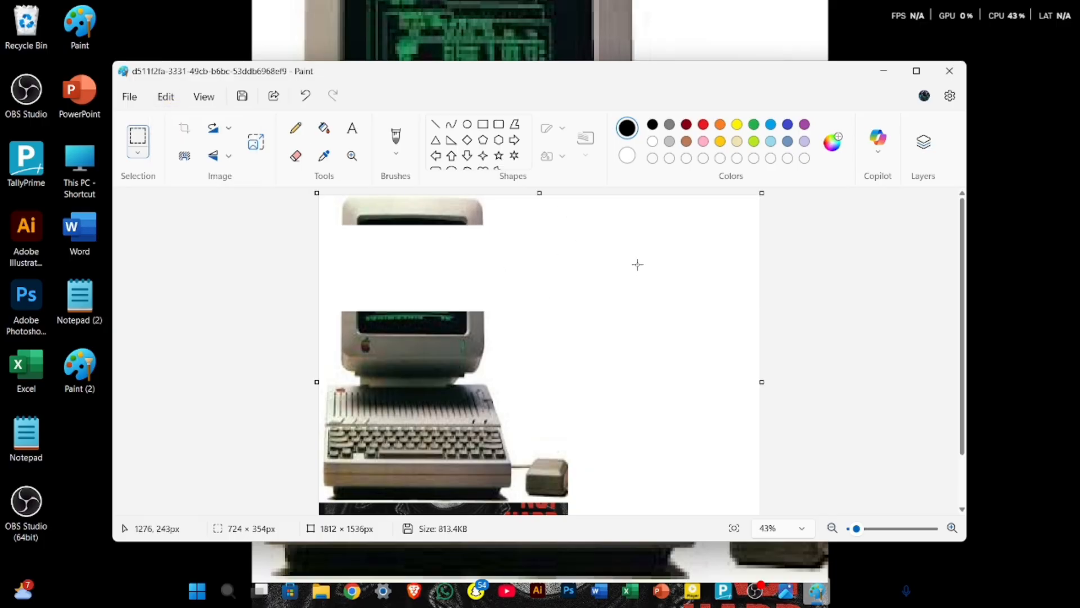
# Step: Paste the cut monitor piece and move it to the blank canvas area beside the computer
pyautogui.click(167, 99)
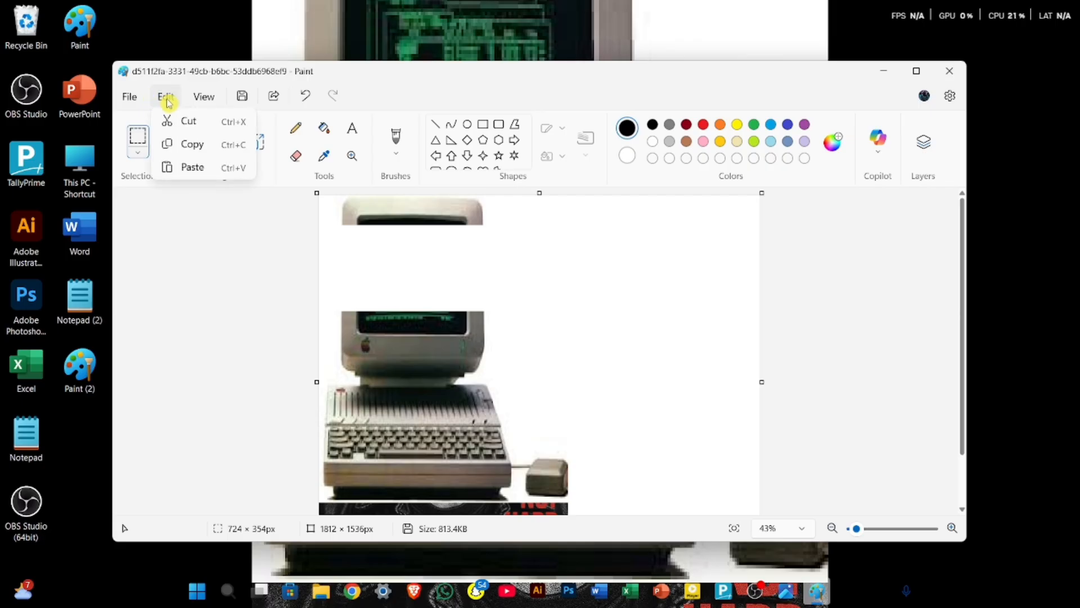
pyautogui.click(206, 172)
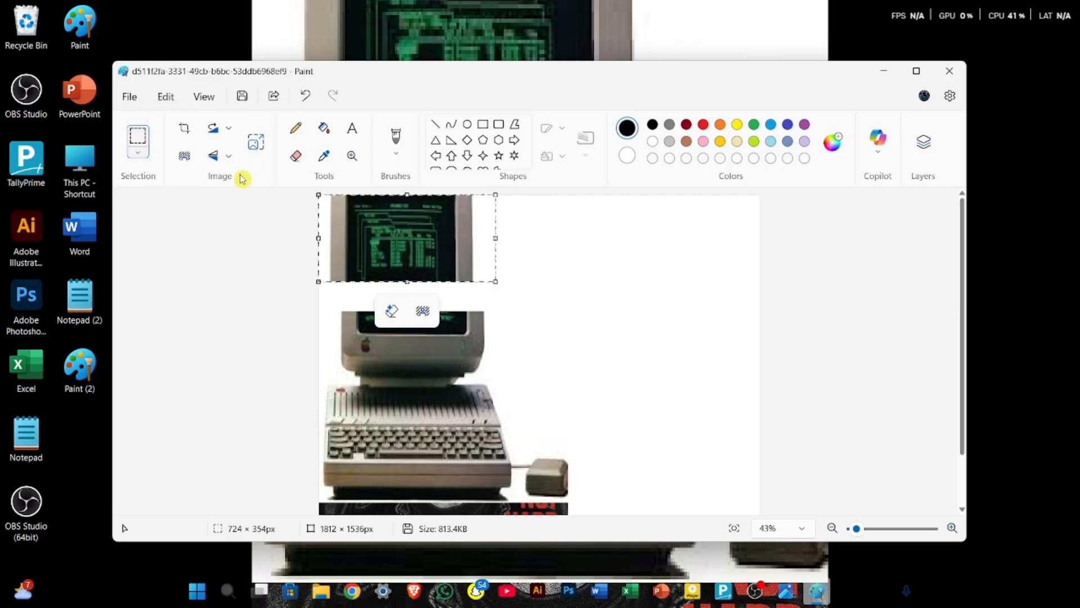
pyautogui.moveTo(402, 248); pyautogui.dragTo(615, 298)
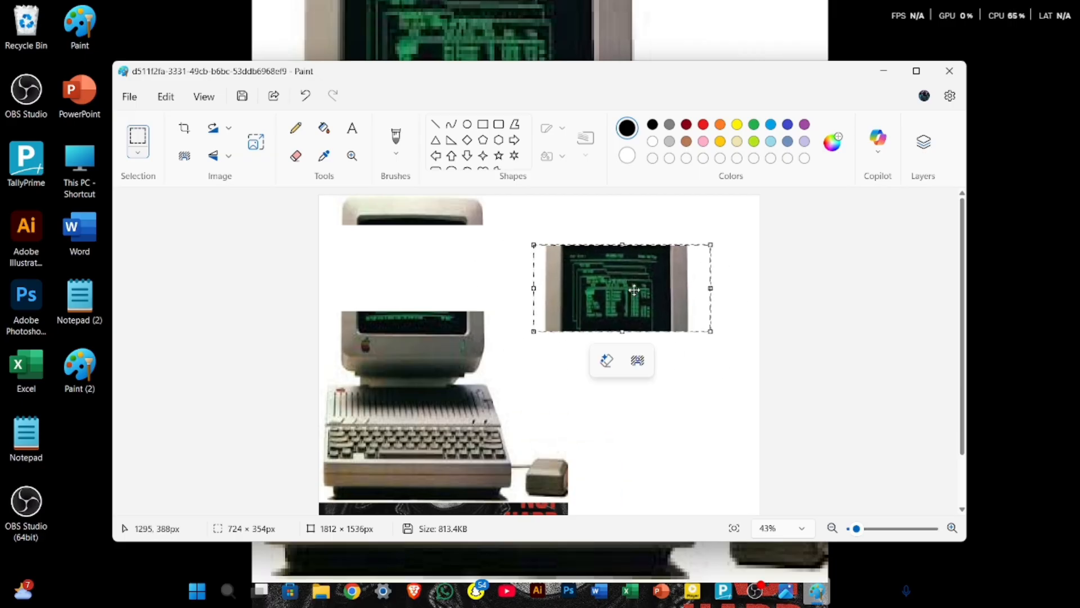
# Step: Select and copy an area of about 647 × 504 px across the lower monitor and keyboard top, and move it below the pasted monitor piece
pyautogui.click(168, 97)
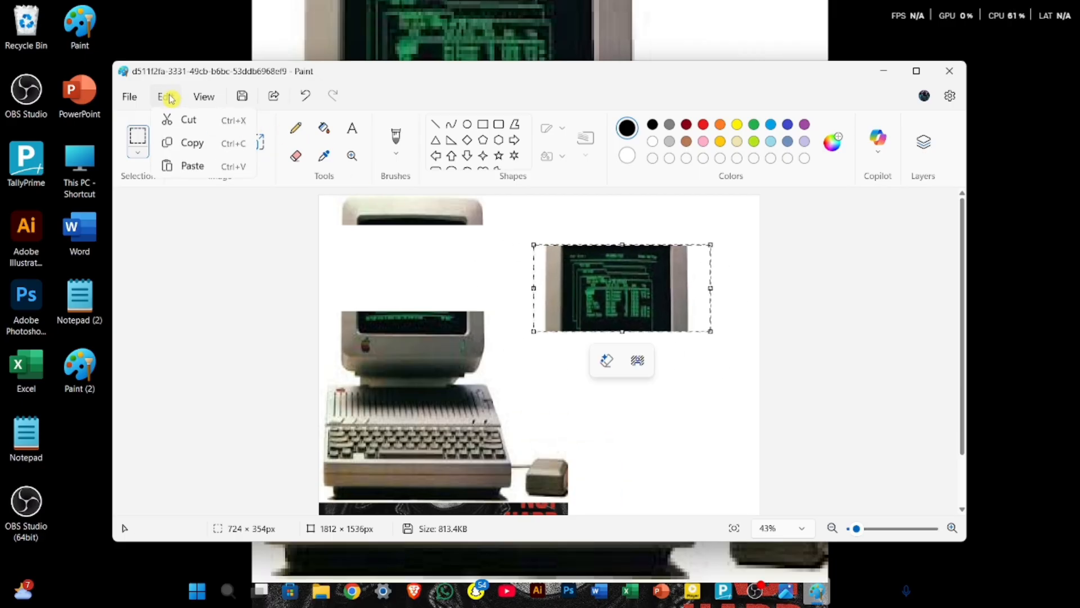
pyautogui.click(203, 149)
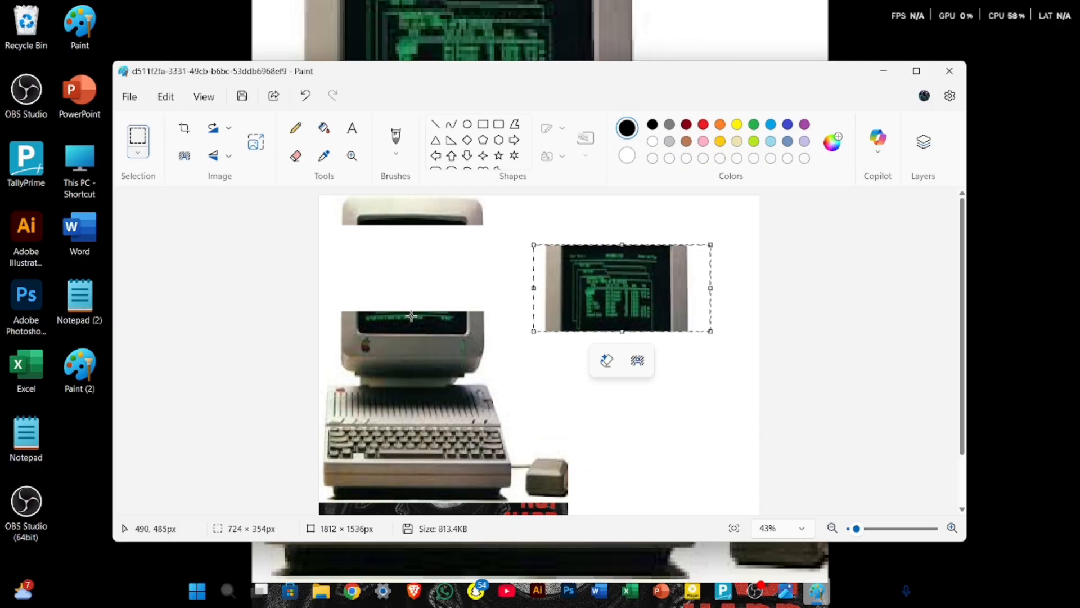
pyautogui.moveTo(337, 294); pyautogui.dragTo(495, 416)
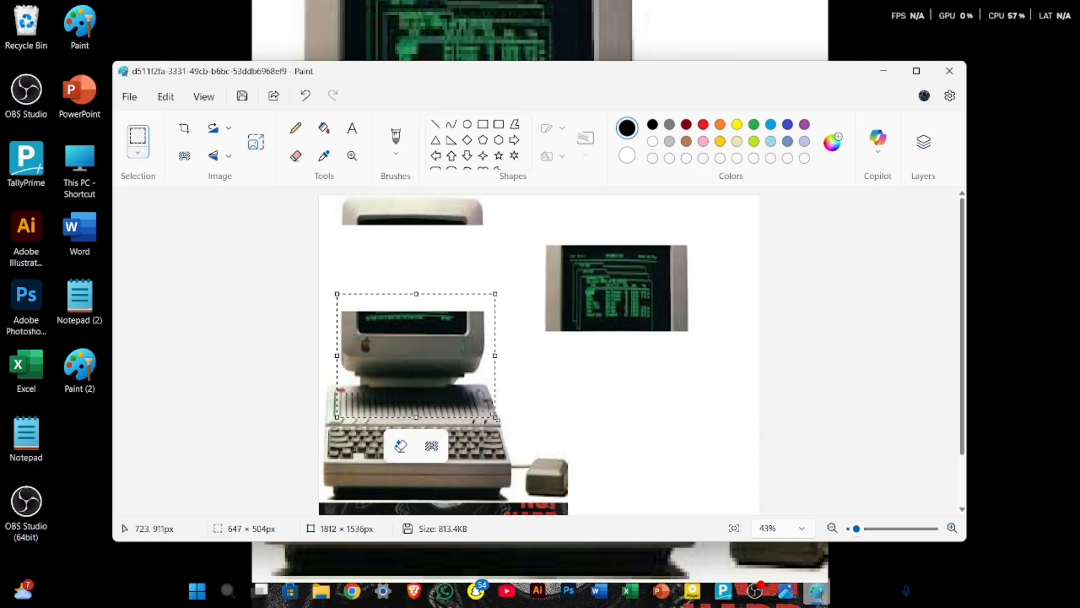
pyautogui.click(167, 96)
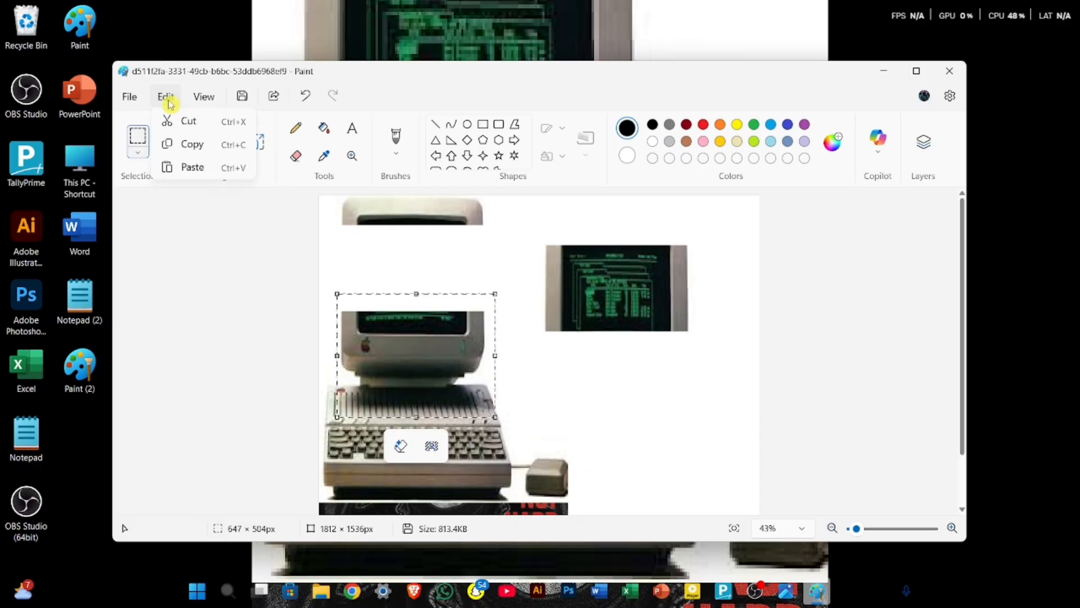
pyautogui.click(192, 145)
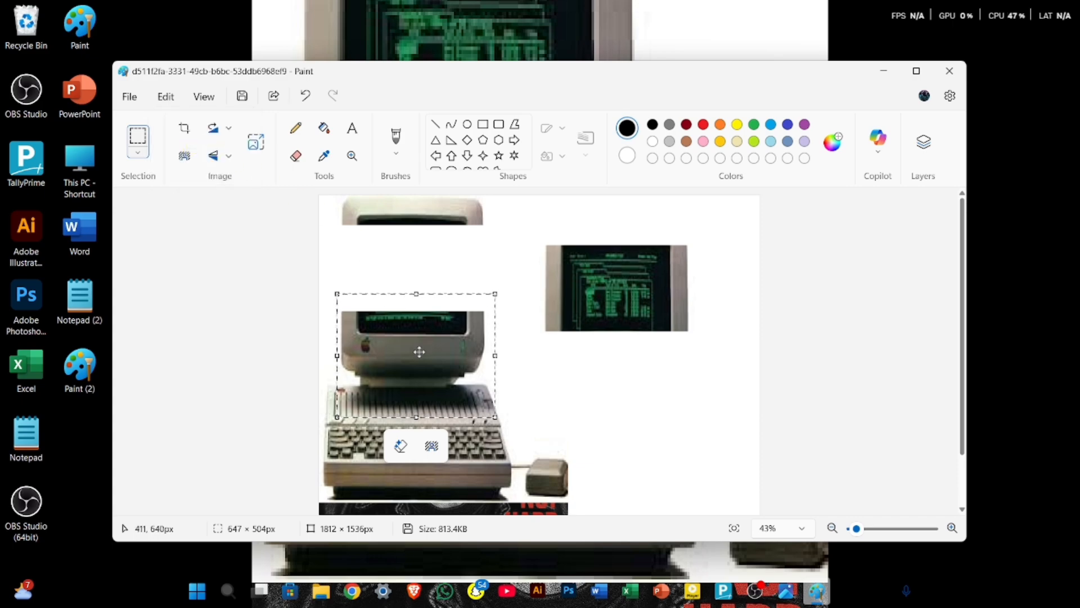
pyautogui.moveTo(429, 351); pyautogui.dragTo(655, 413)
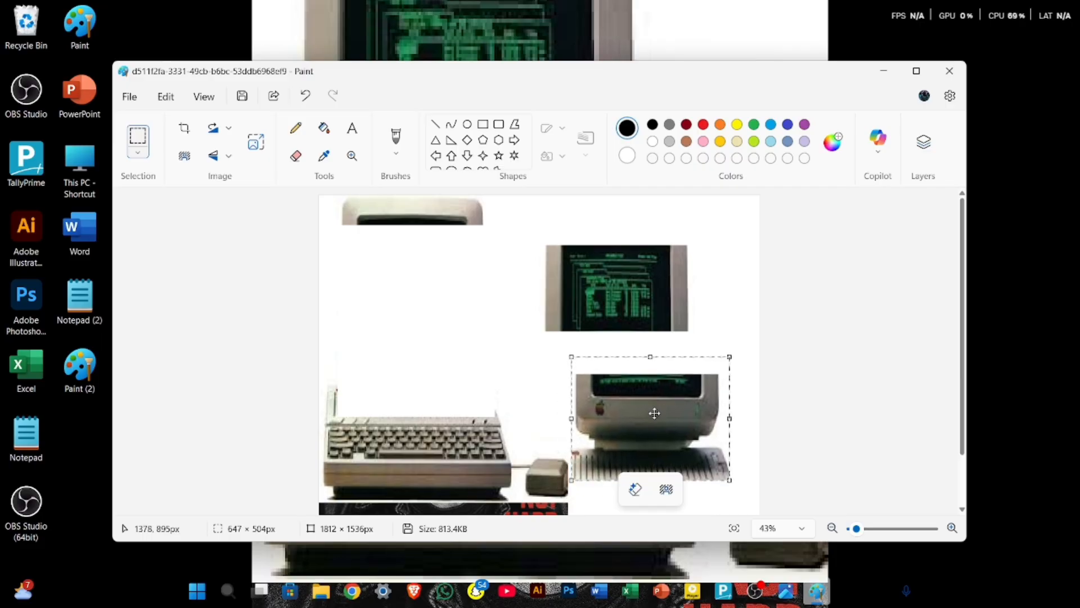
pyautogui.click(166, 96)
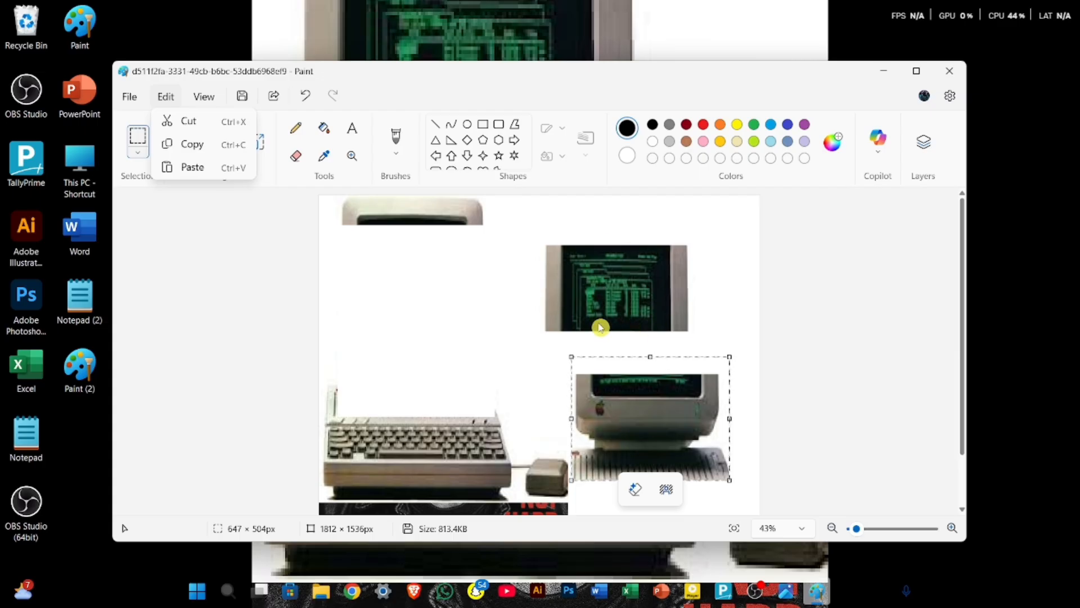
pyautogui.click(646, 298)
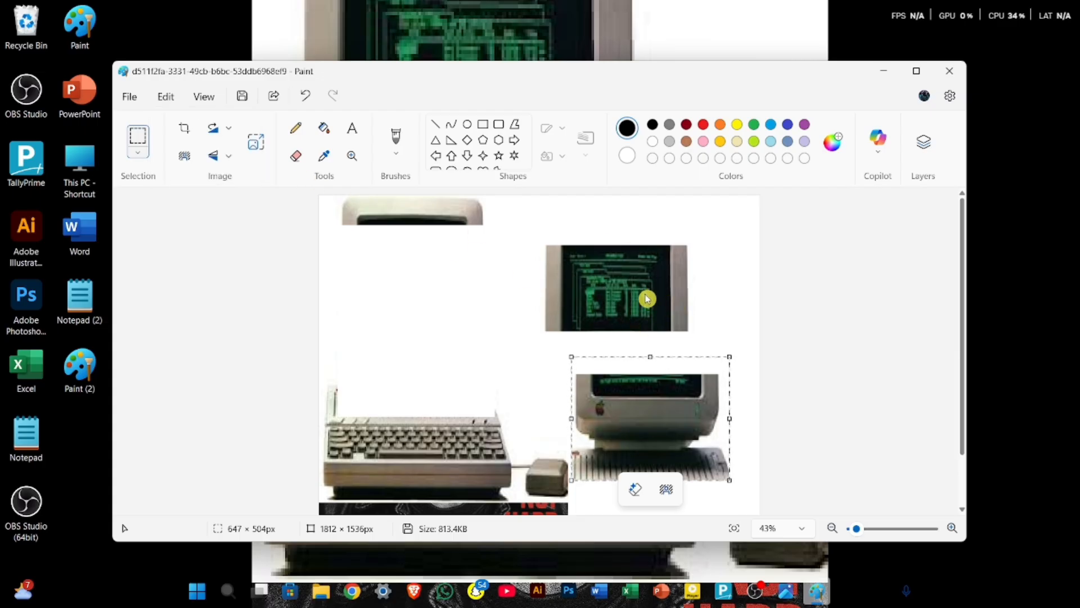
# Step: Set the picture's zoom to 100% and zoom in twice to 120%
pyautogui.click(206, 97)
pyautogui.moveTo(237, 122)
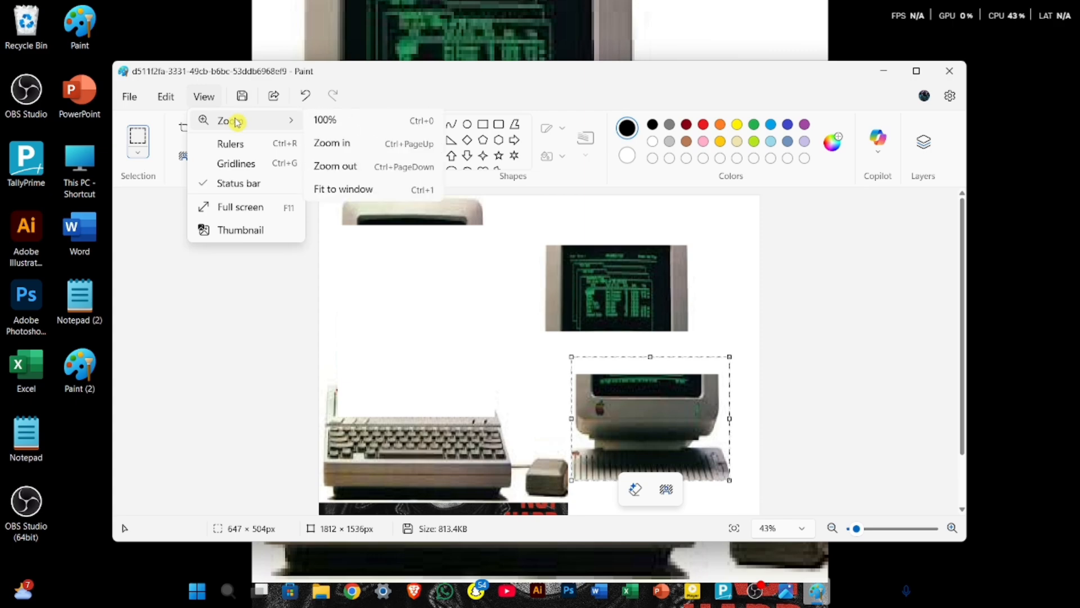
pyautogui.click(340, 130)
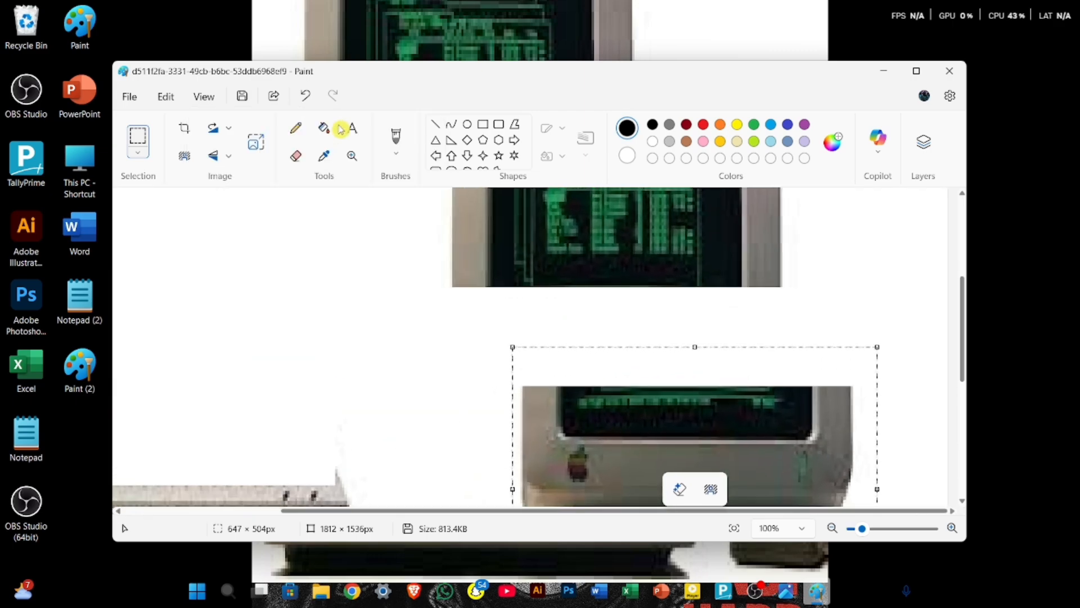
pyautogui.click(204, 96)
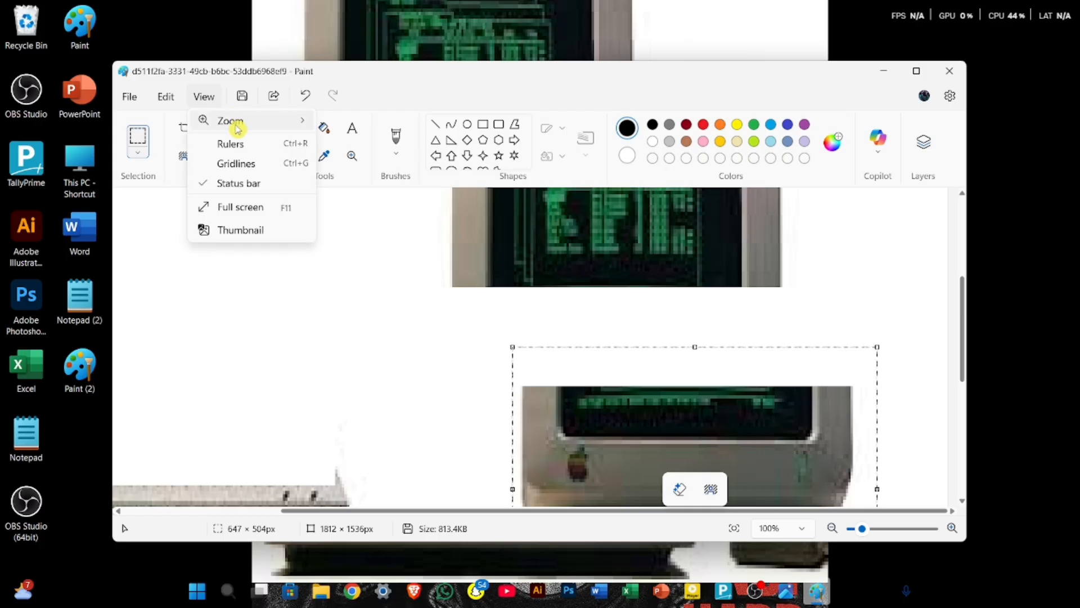
pyautogui.moveTo(238, 128)
pyautogui.click(352, 149)
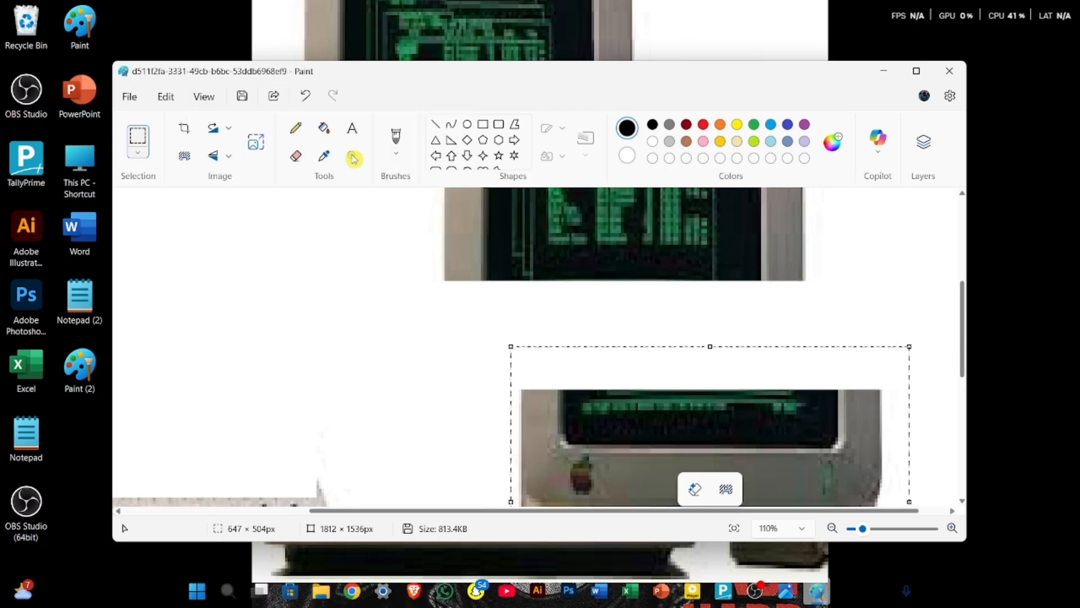
pyautogui.click(204, 96)
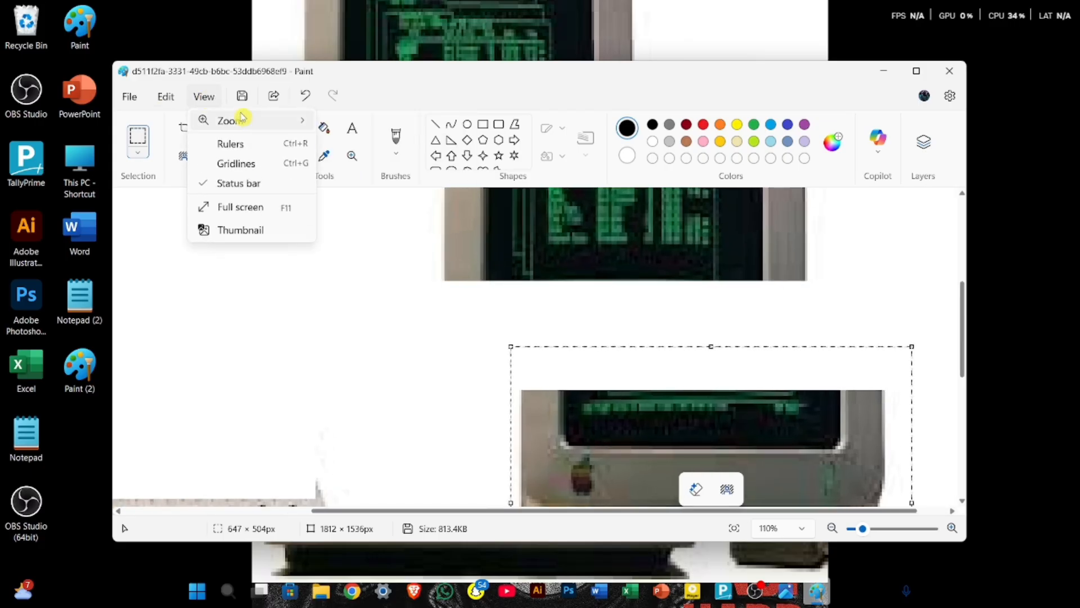
pyautogui.moveTo(242, 119)
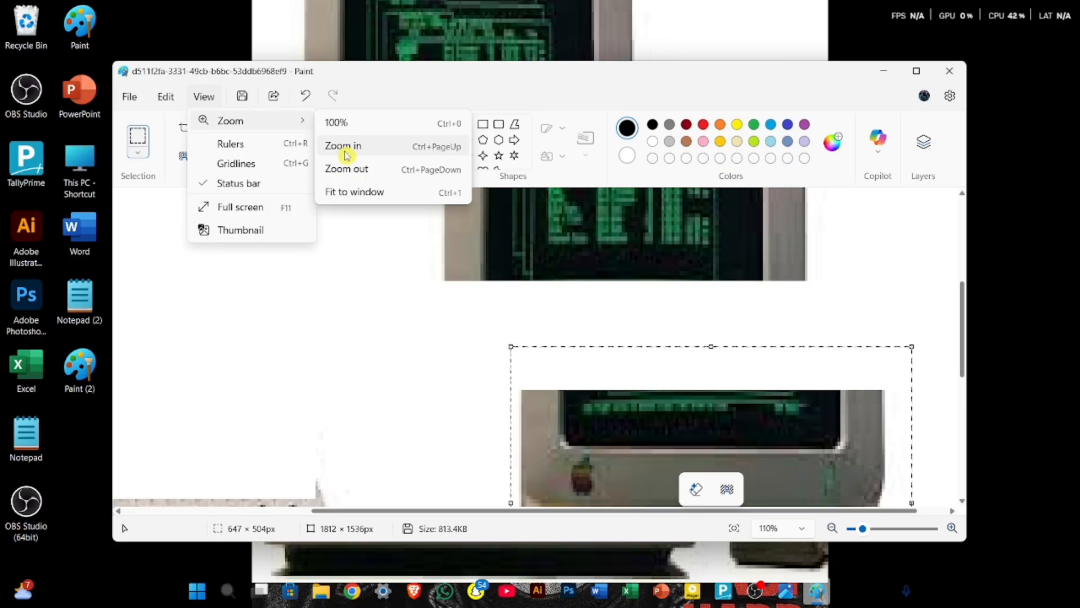
pyautogui.click(346, 153)
# Step: Zoom out twice to 100% and fit the whole picture to the window
pyautogui.click(207, 98)
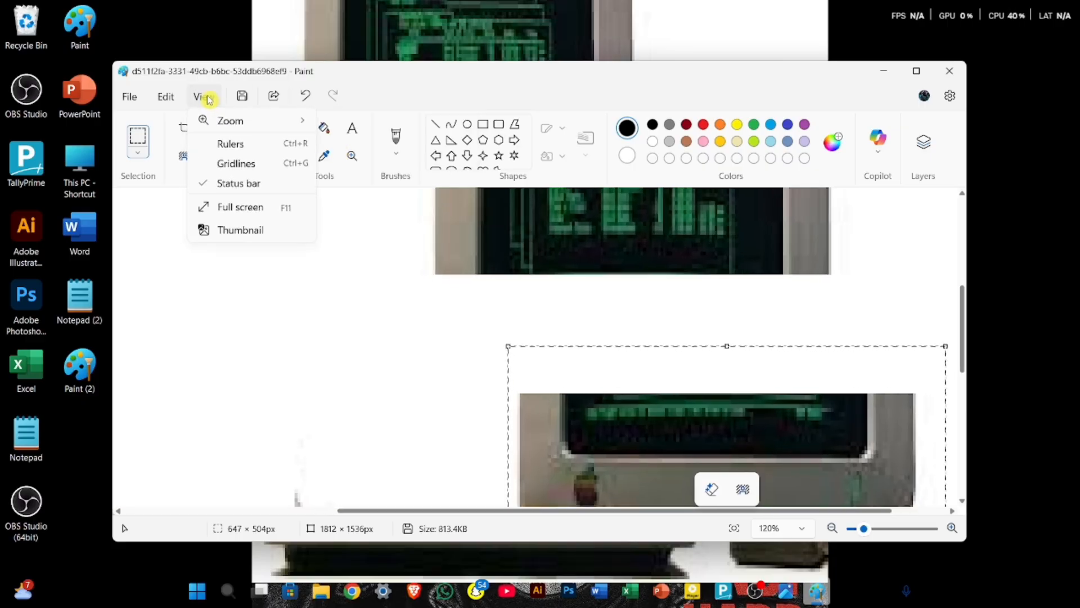
pyautogui.moveTo(231, 119)
pyautogui.click(356, 168)
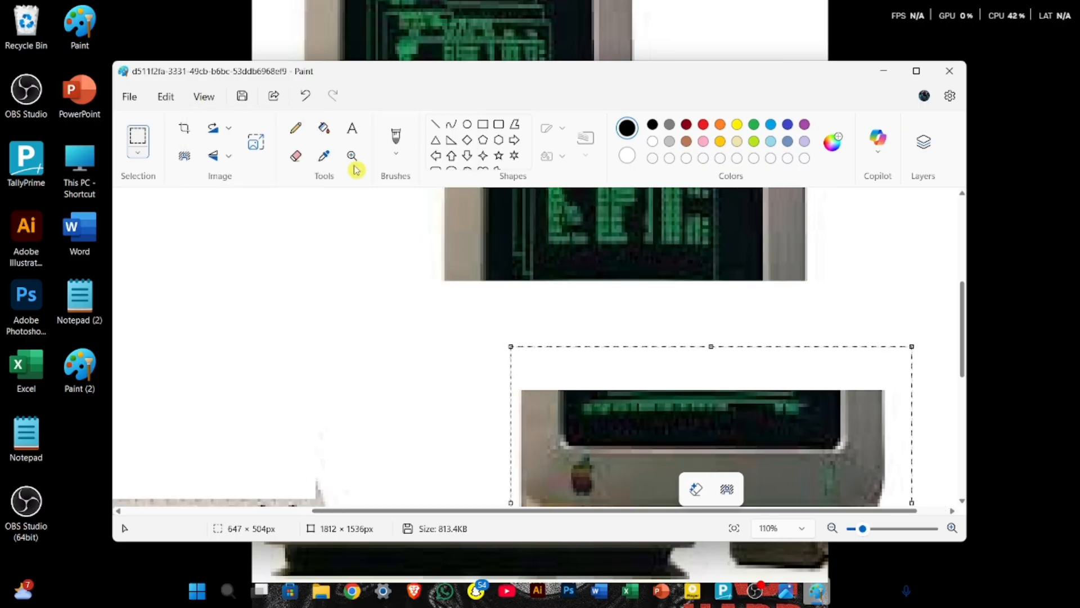
pyautogui.click(209, 98)
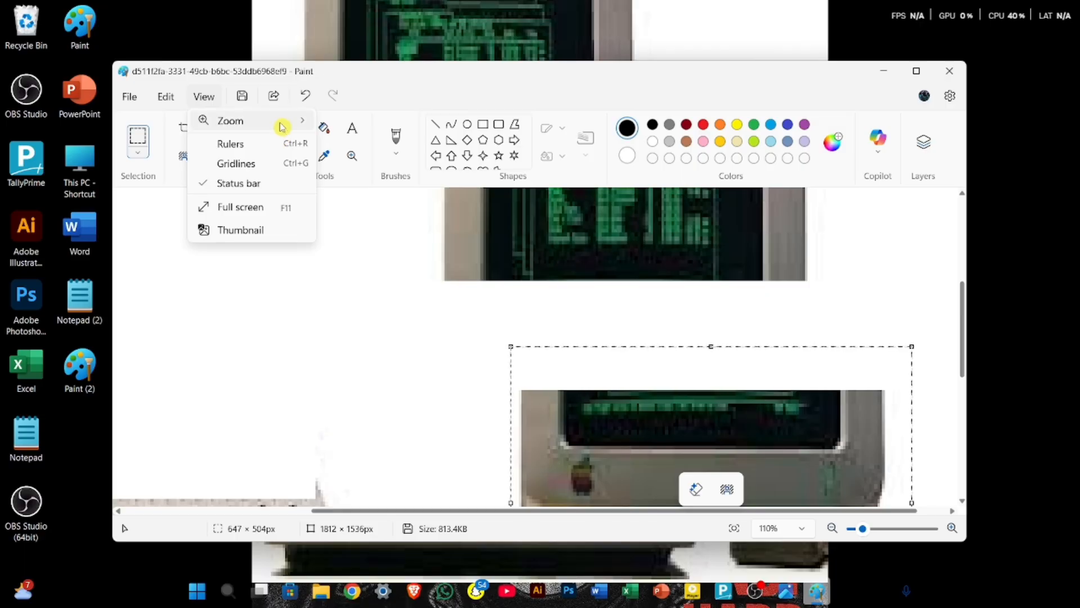
pyautogui.moveTo(282, 125)
pyautogui.click(353, 169)
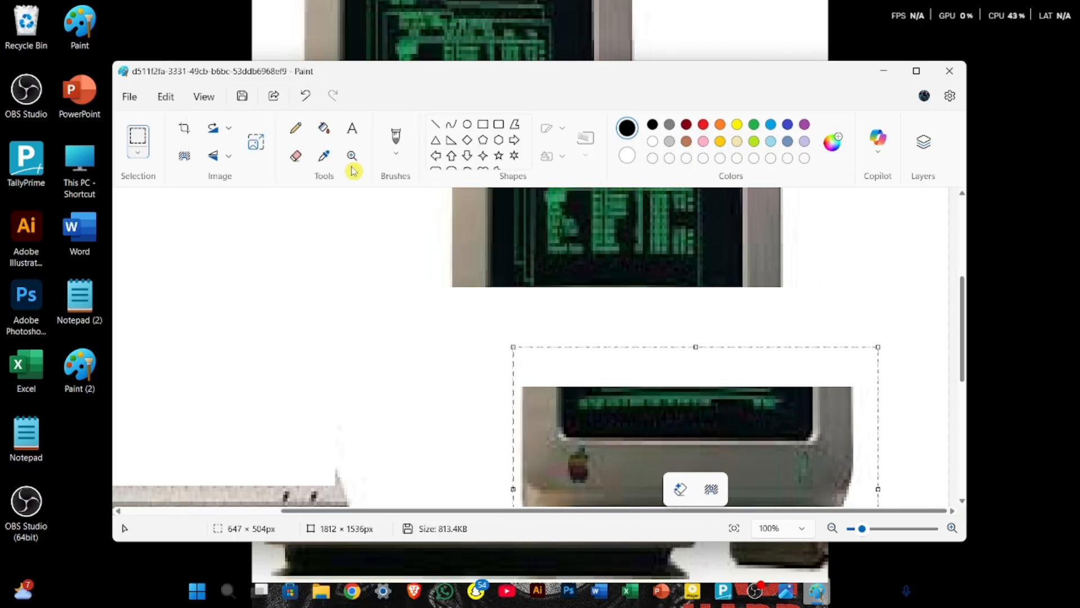
pyautogui.click(213, 101)
pyautogui.moveTo(231, 118)
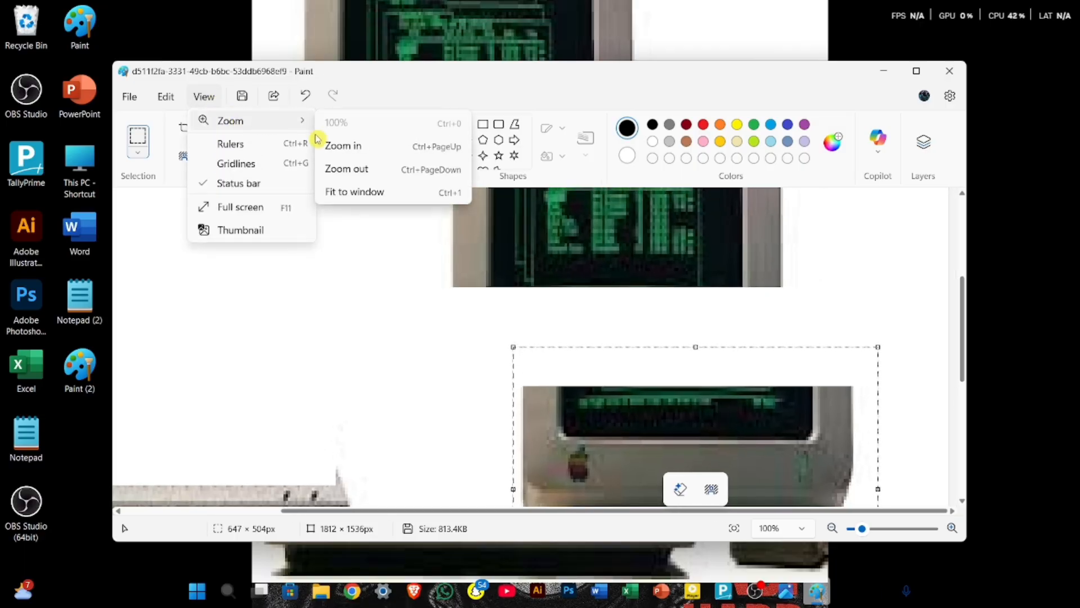
pyautogui.click(366, 192)
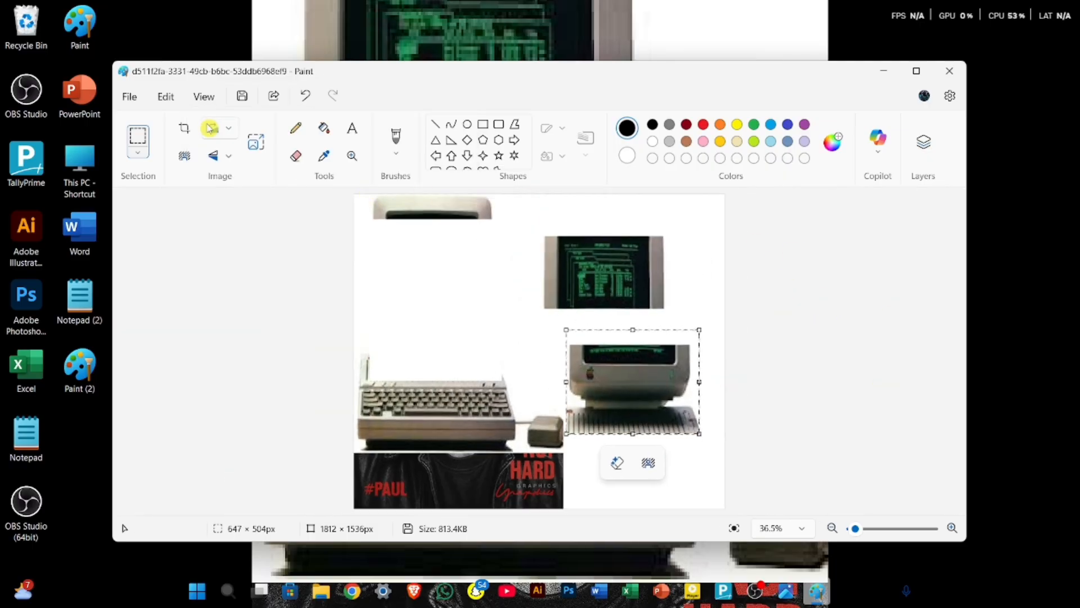
# Step: Show the rulers around the canvas and hide them again
pyautogui.click(204, 96)
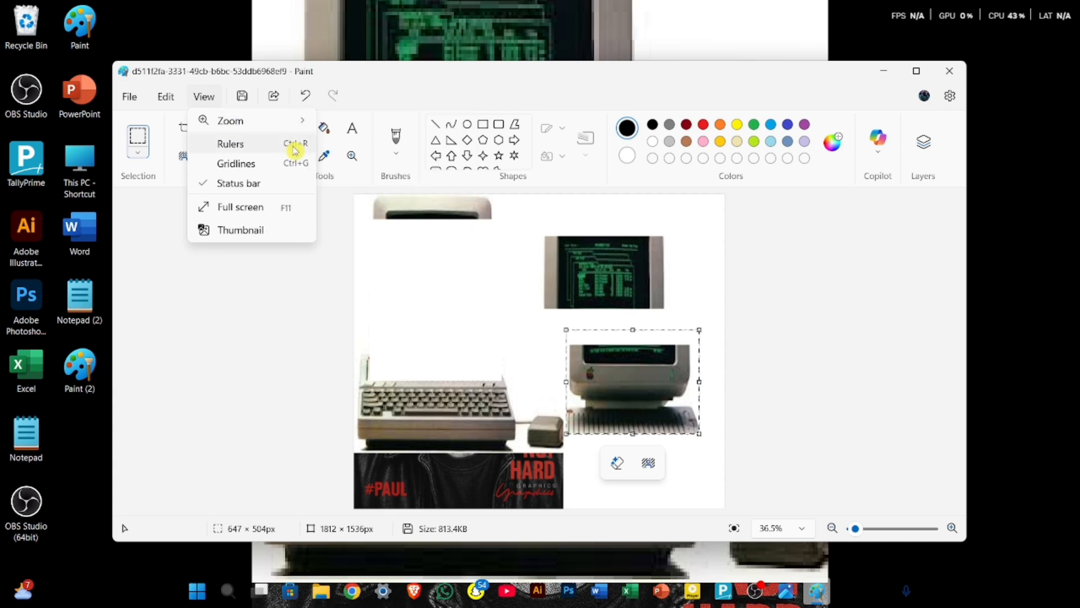
pyautogui.click(370, 254)
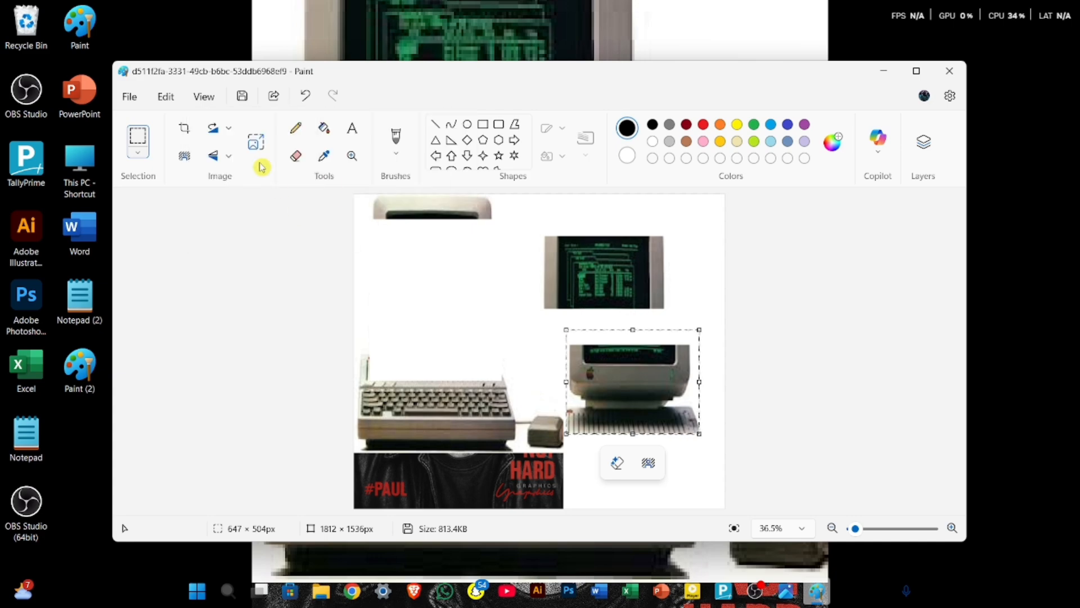
pyautogui.click(202, 97)
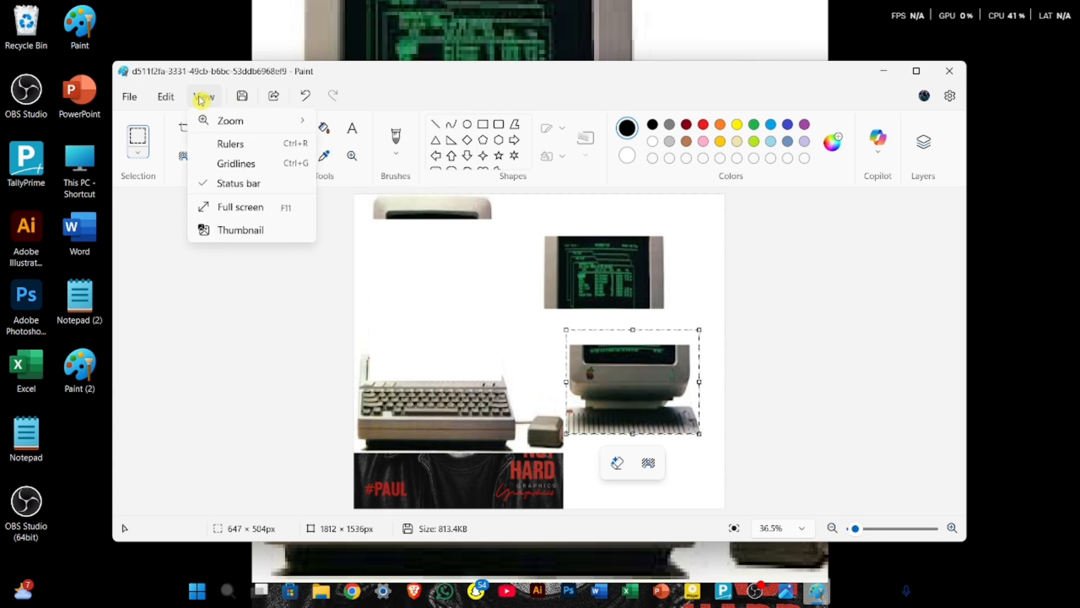
pyautogui.click(235, 146)
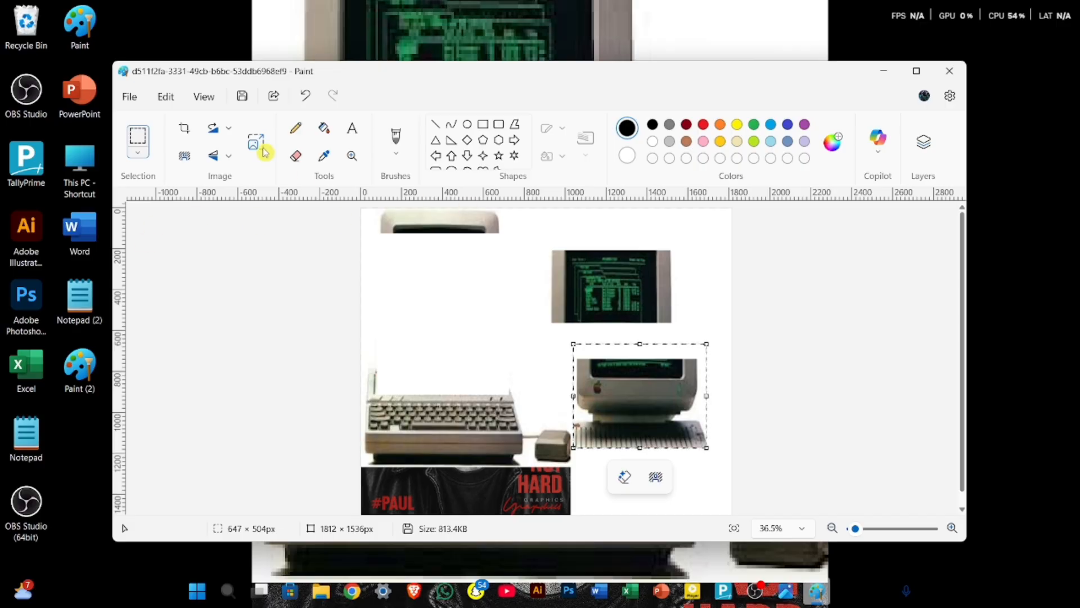
pyautogui.click(204, 96)
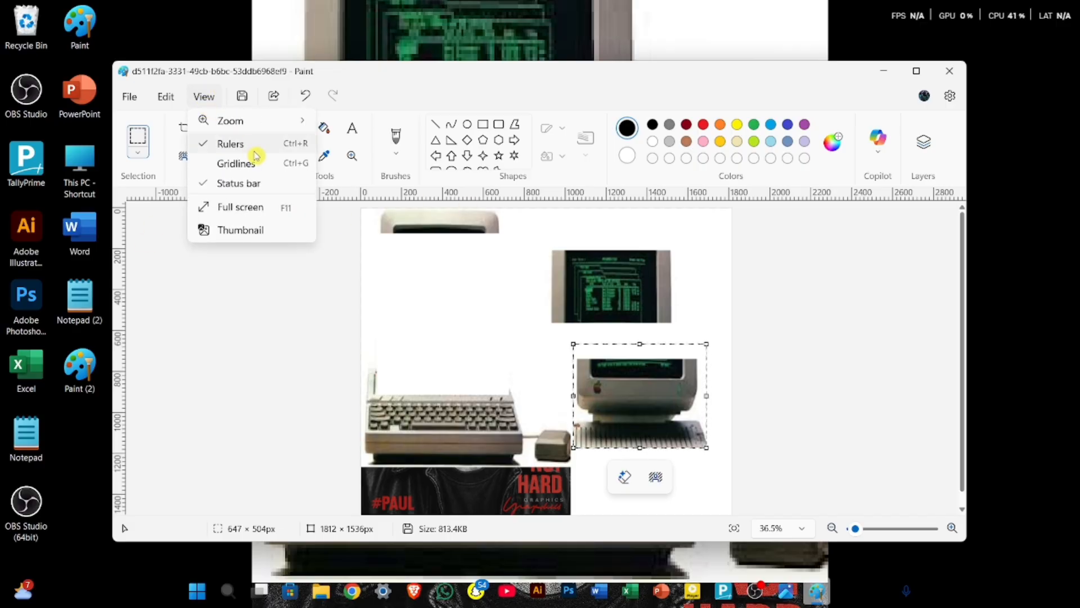
pyautogui.click(252, 145)
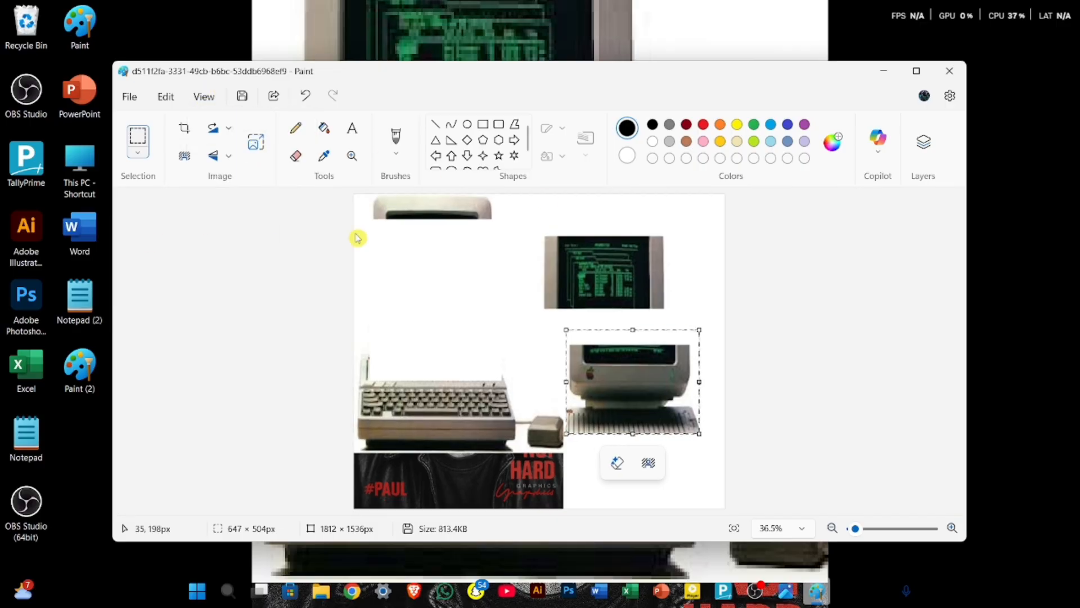
# Step: Show the gridlines over the canvas and turn them off again
pyautogui.click(191, 97)
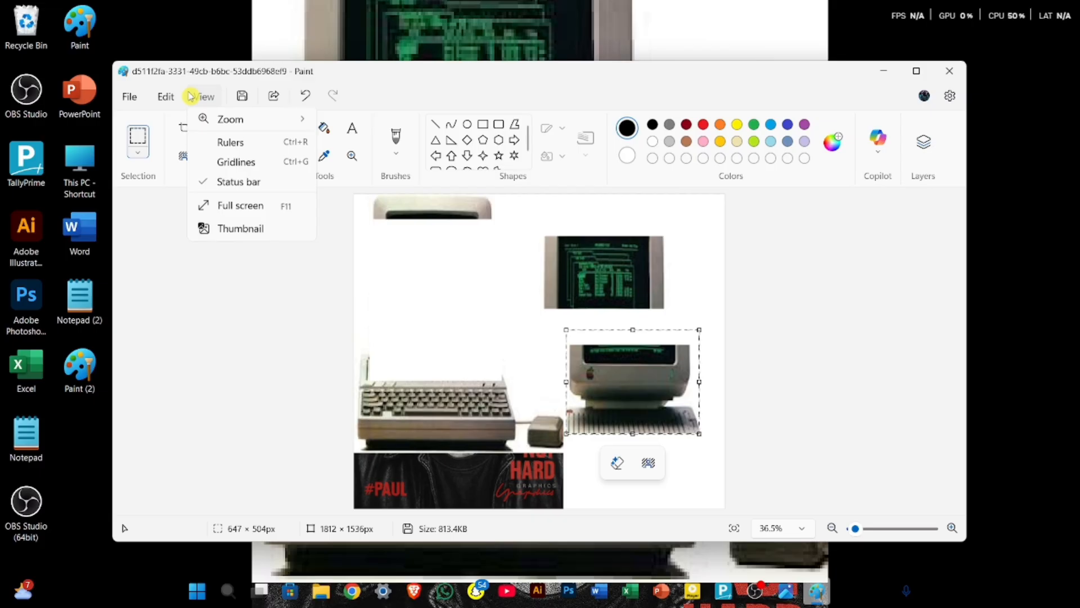
pyautogui.click(259, 163)
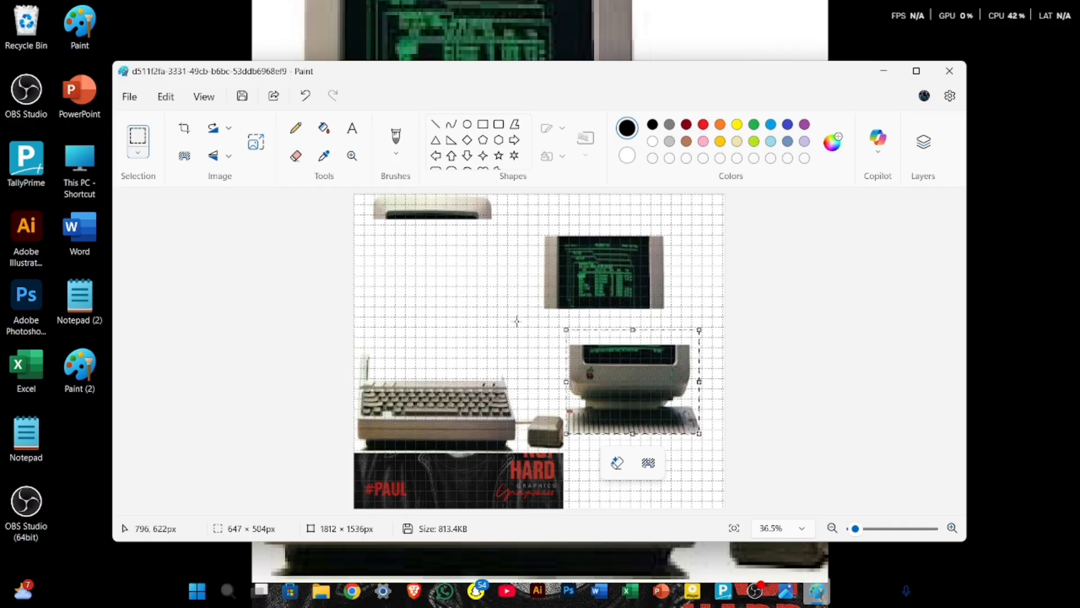
pyautogui.click(202, 100)
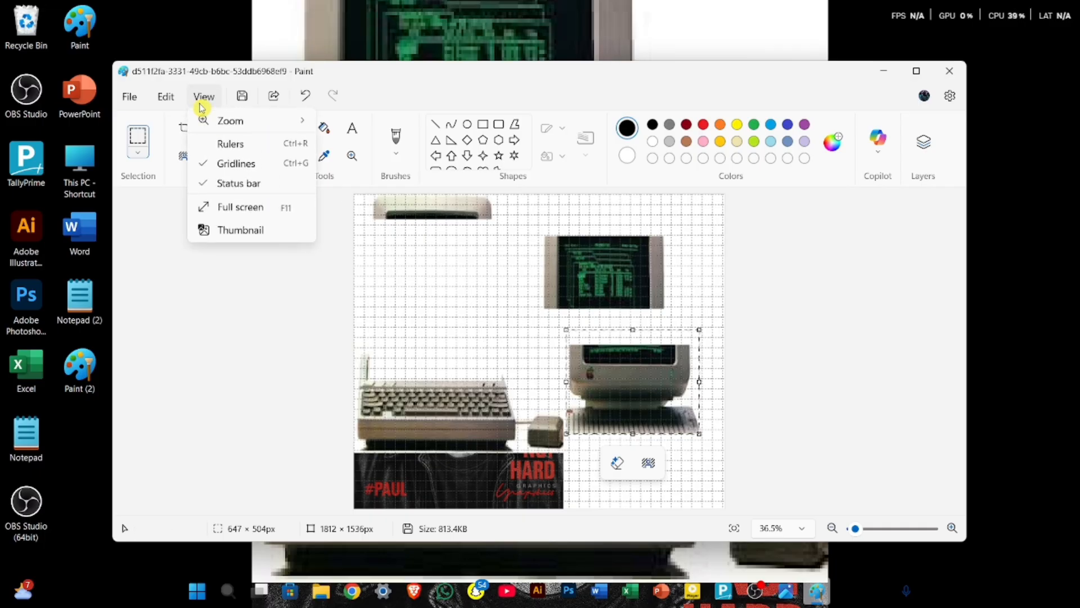
pyautogui.click(230, 164)
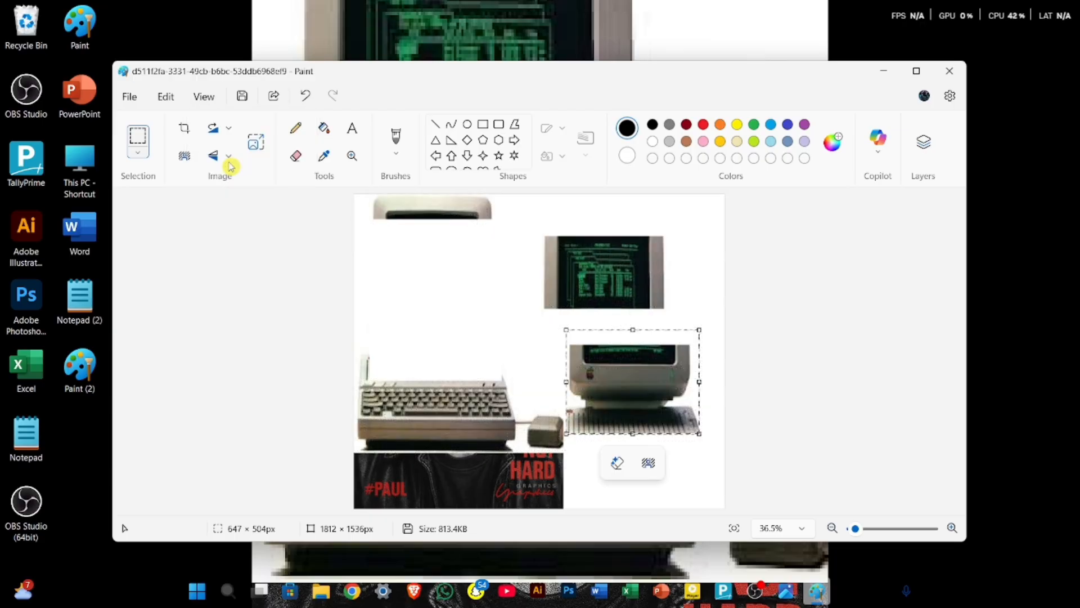
# Step: Hide the status bar and bring it back
pyautogui.click(208, 100)
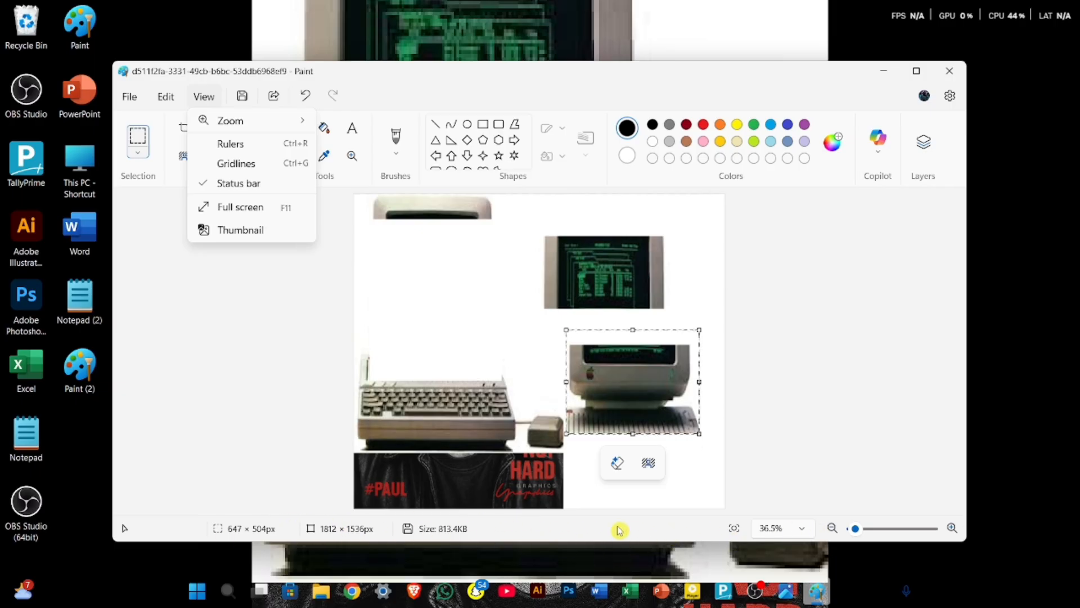
pyautogui.click(266, 180)
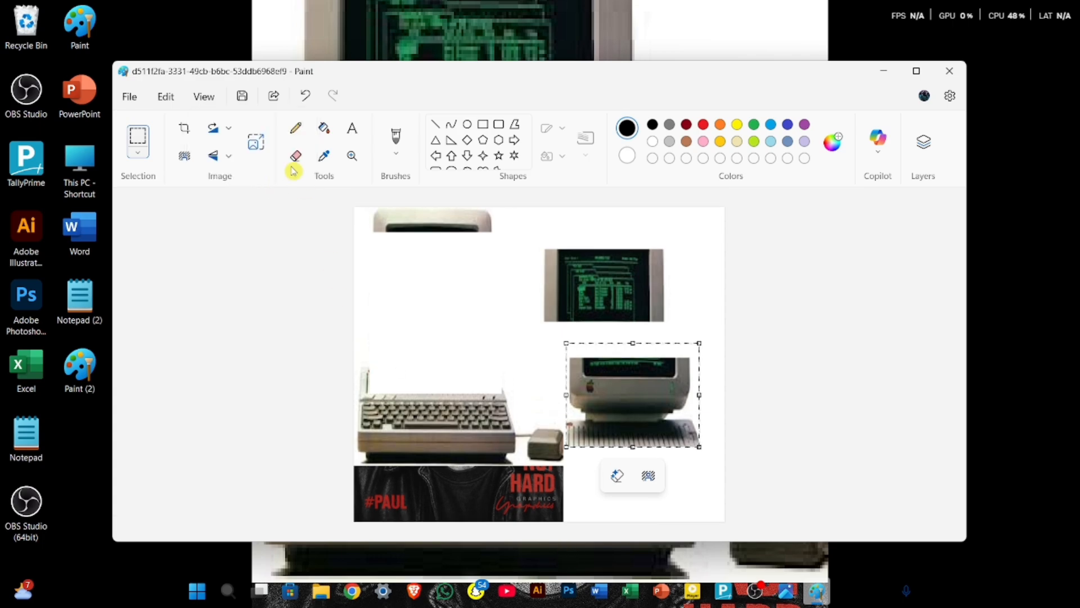
pyautogui.click(207, 99)
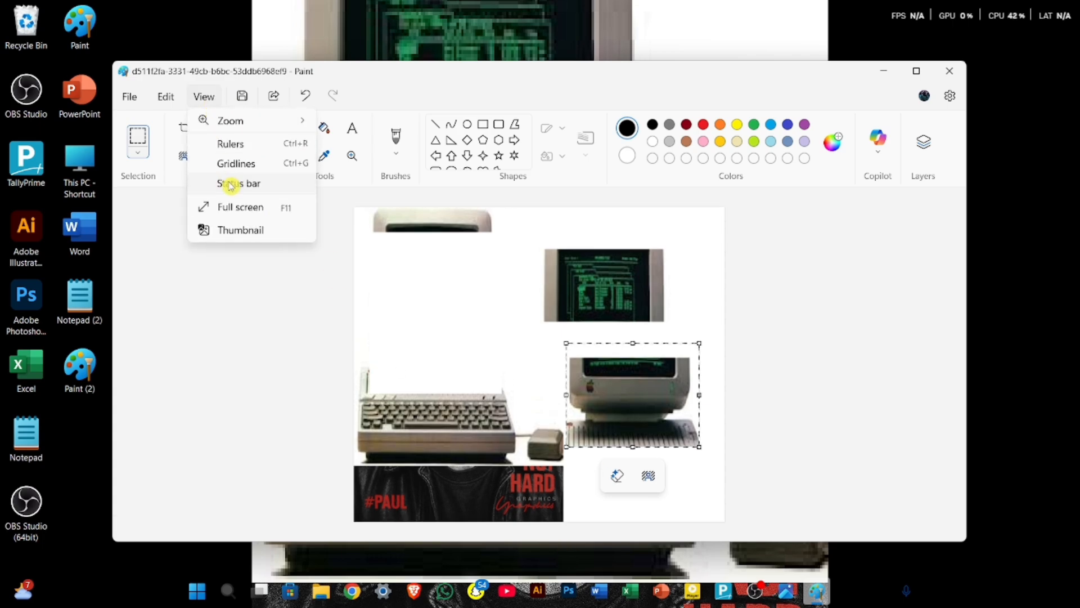
pyautogui.click(230, 183)
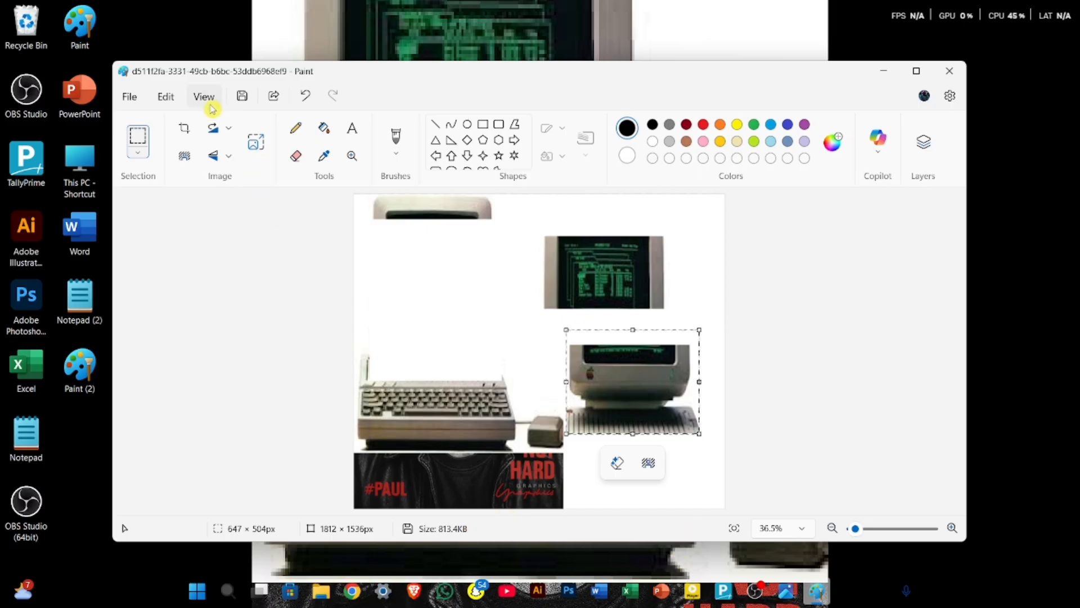
# Step: View the picture in full screen, return to the window and cancel the moved selection of the lower monitor
pyautogui.click(208, 99)
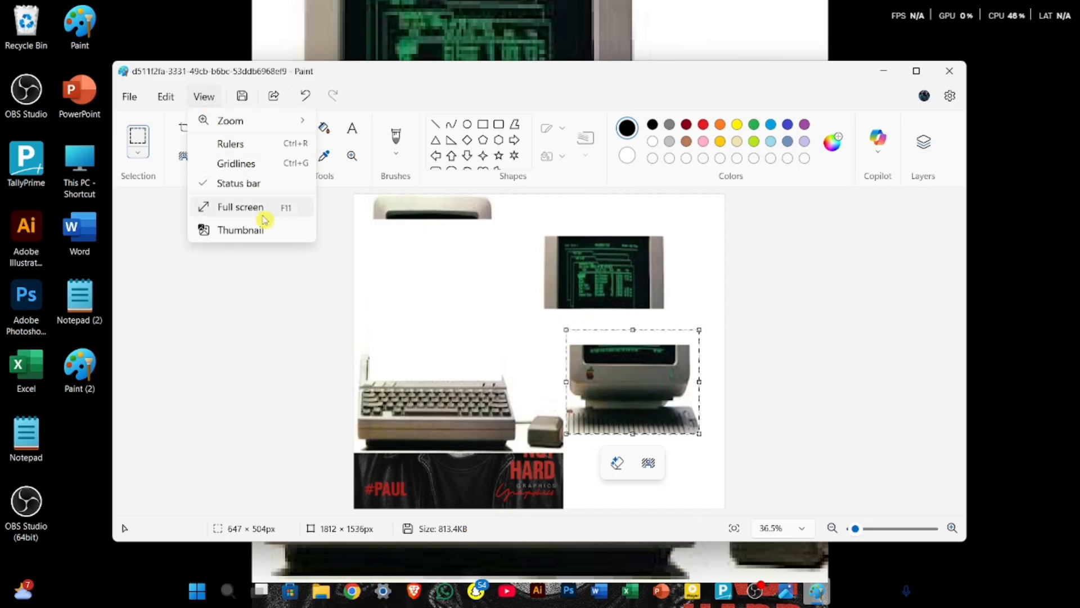
pyautogui.click(264, 213)
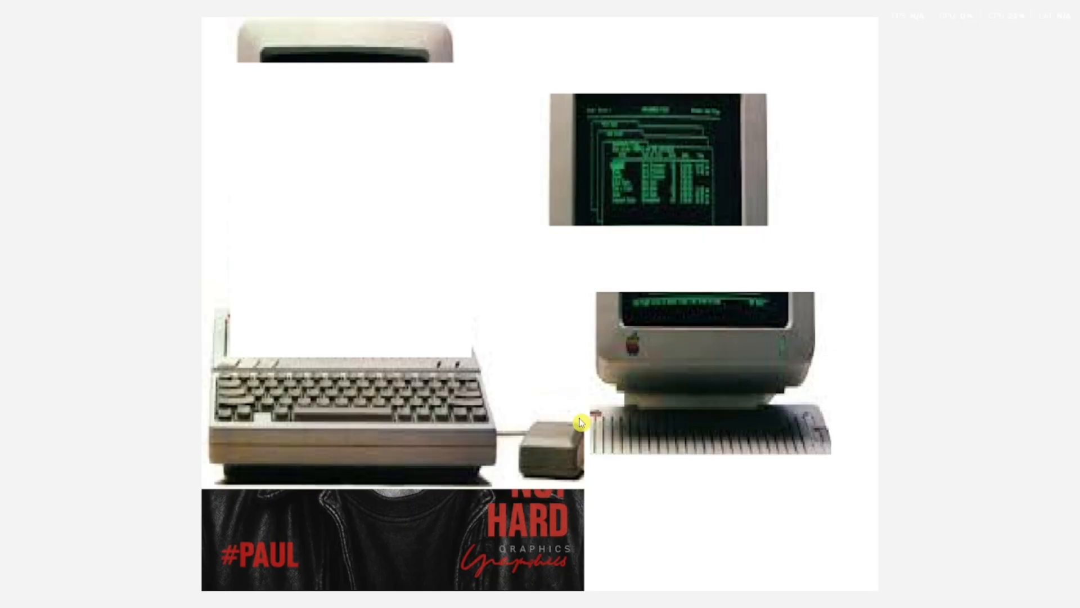
pyautogui.press('Escape')
pyautogui.press('Escape')
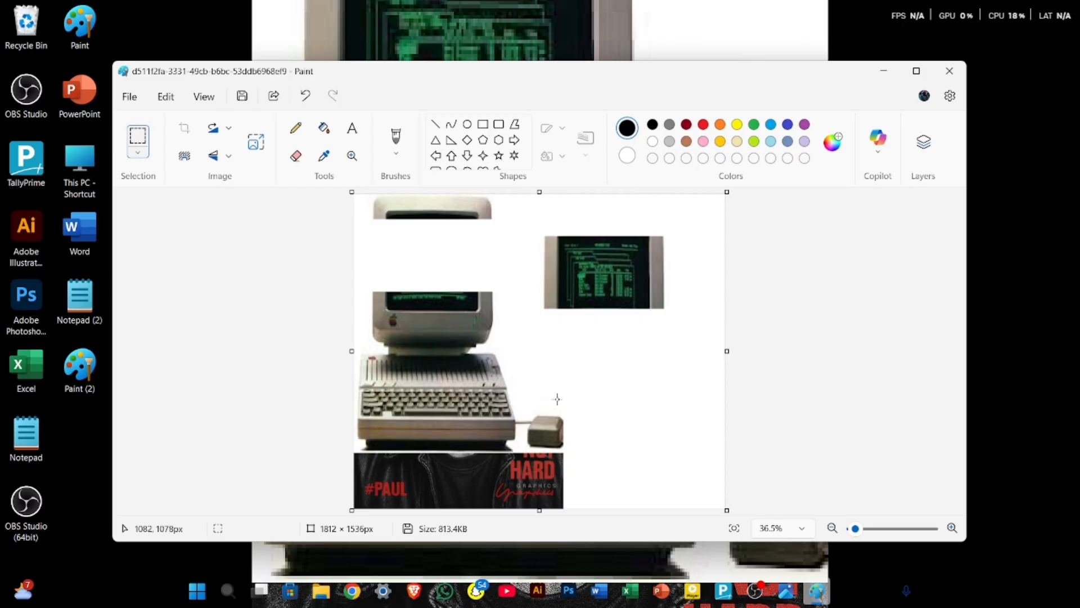
# Step: Save the picture, and open the sharing options for the file and close them without sharing
pyautogui.click(215, 105)
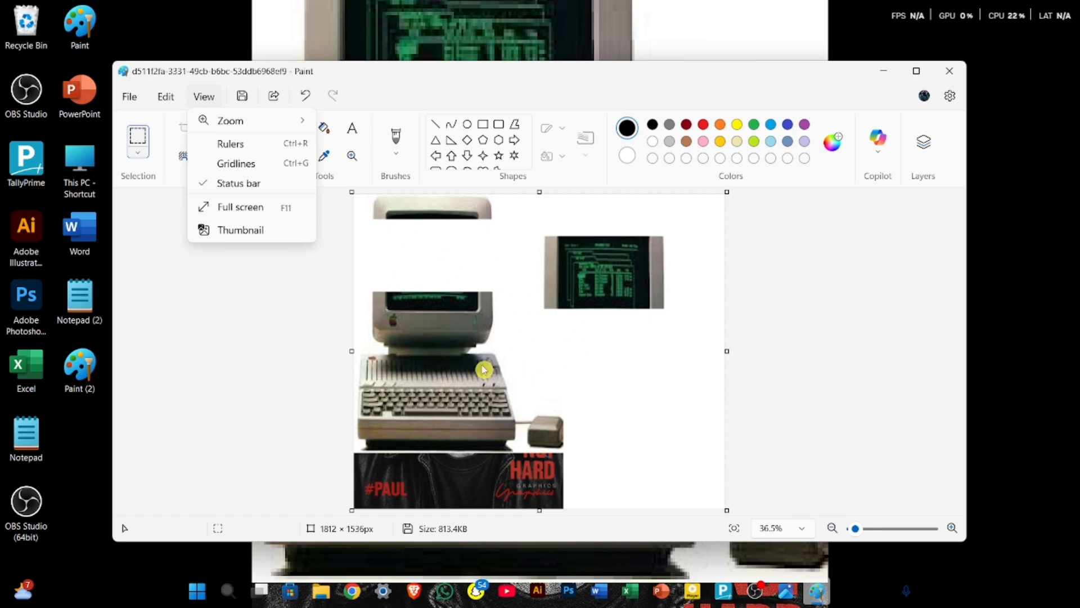
pyautogui.click(242, 96)
pyautogui.click(241, 96)
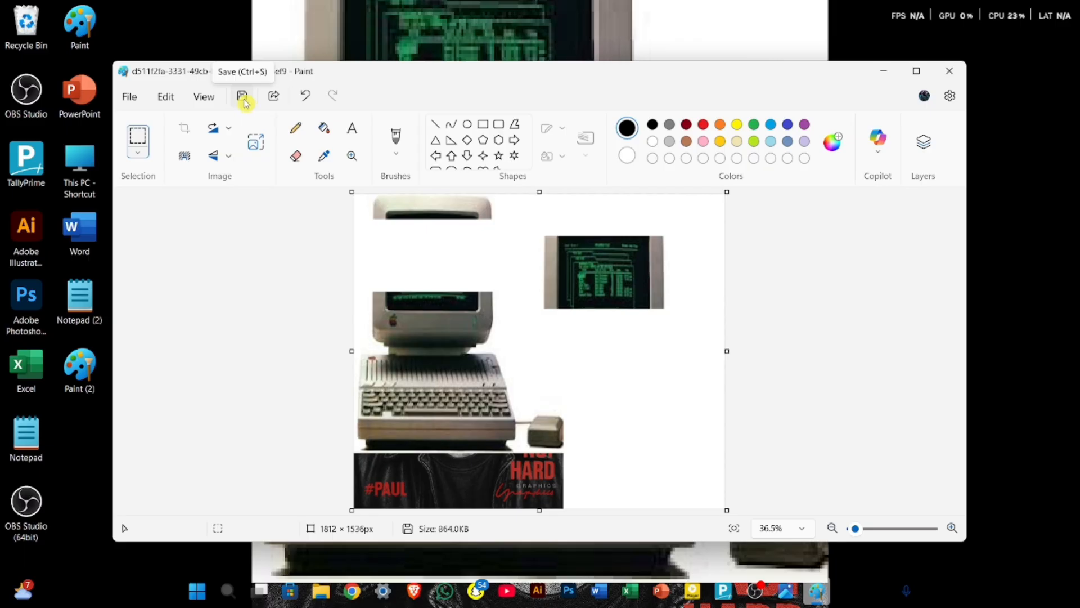
pyautogui.click(273, 96)
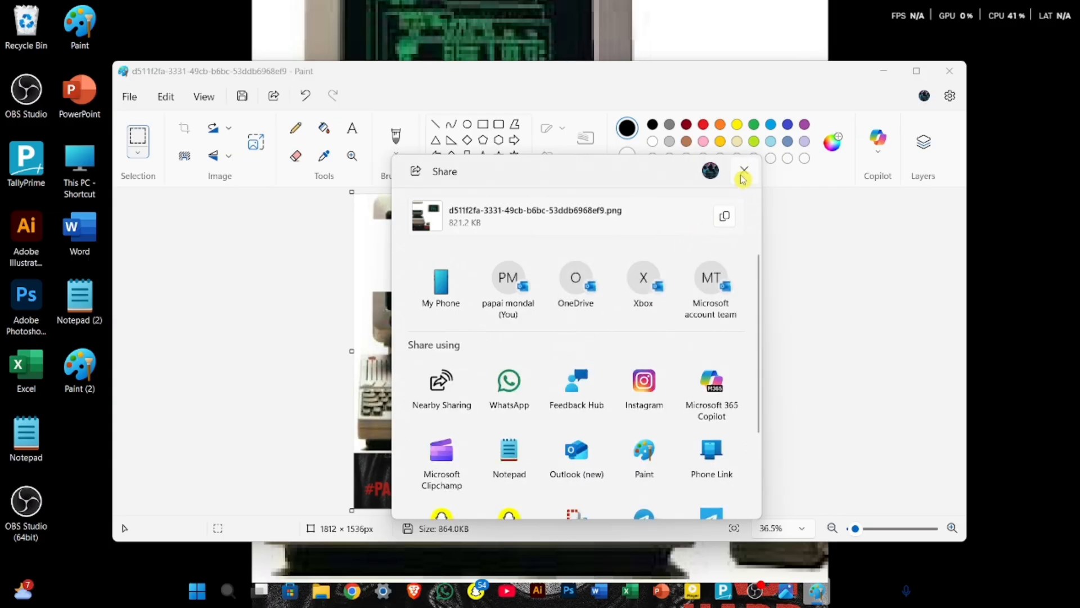
pyautogui.click(742, 175)
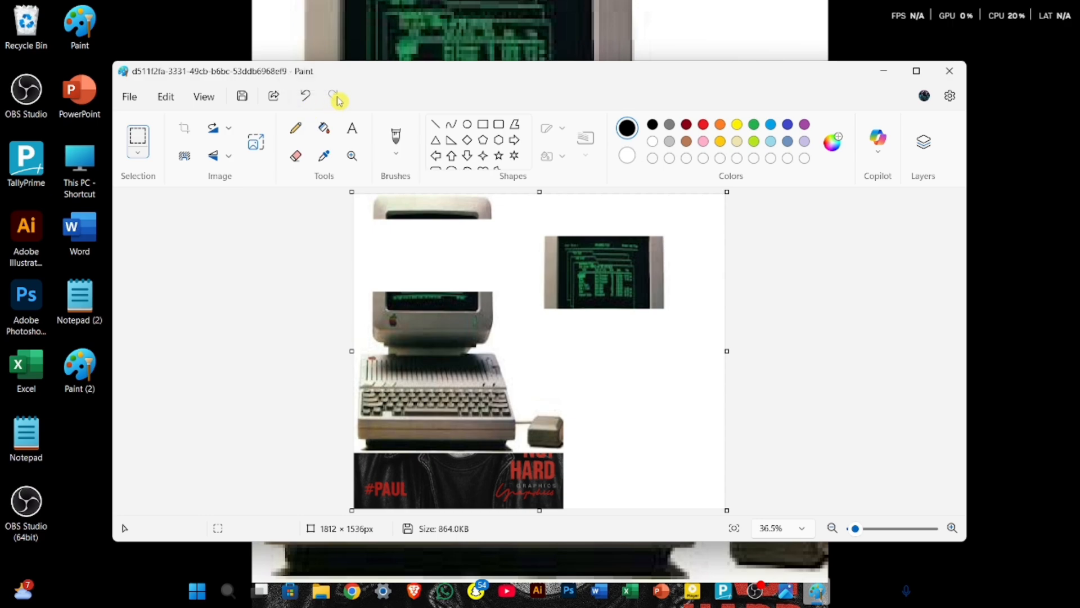
# Step: Undo the edits step by step back to the portrait poster and redo them all
pyautogui.click(307, 97)
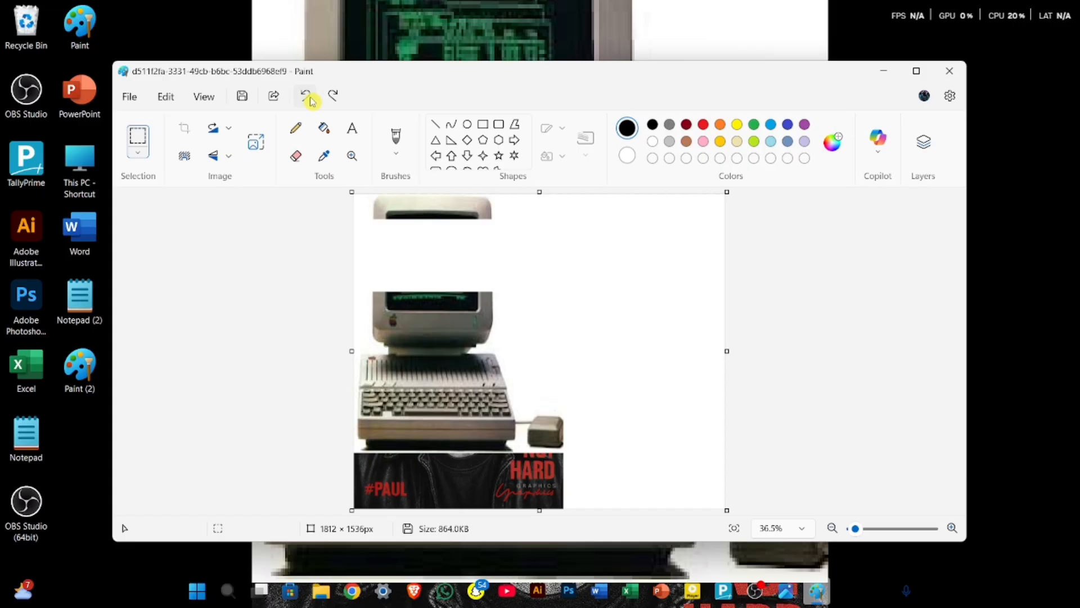
pyautogui.click(310, 97)
pyautogui.click(310, 98)
pyautogui.click(310, 98)
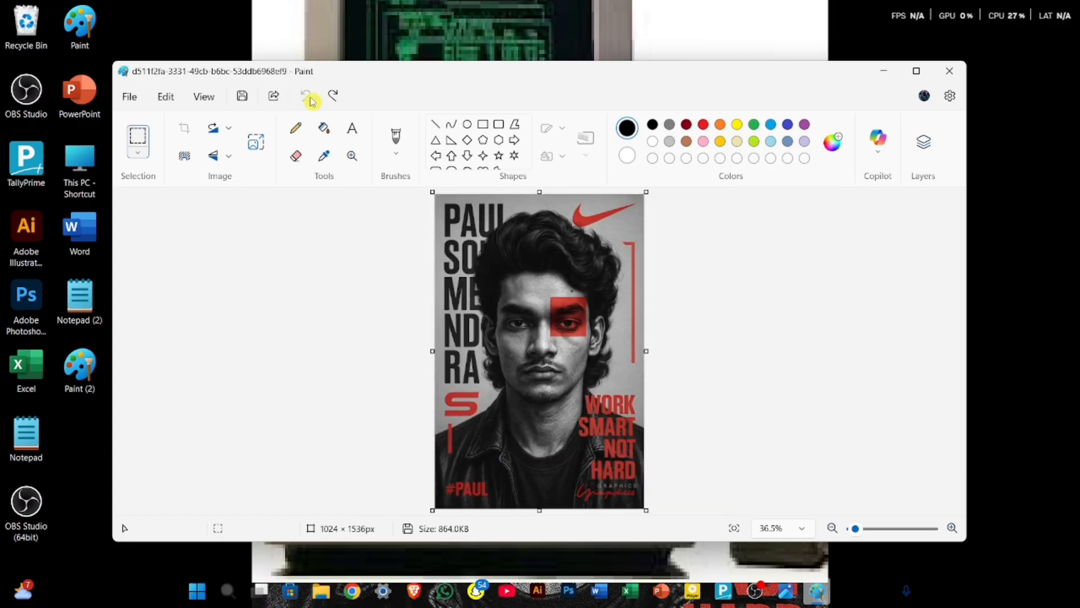
pyautogui.click(333, 98)
pyautogui.click(333, 98)
pyautogui.click(333, 98)
pyautogui.click(333, 97)
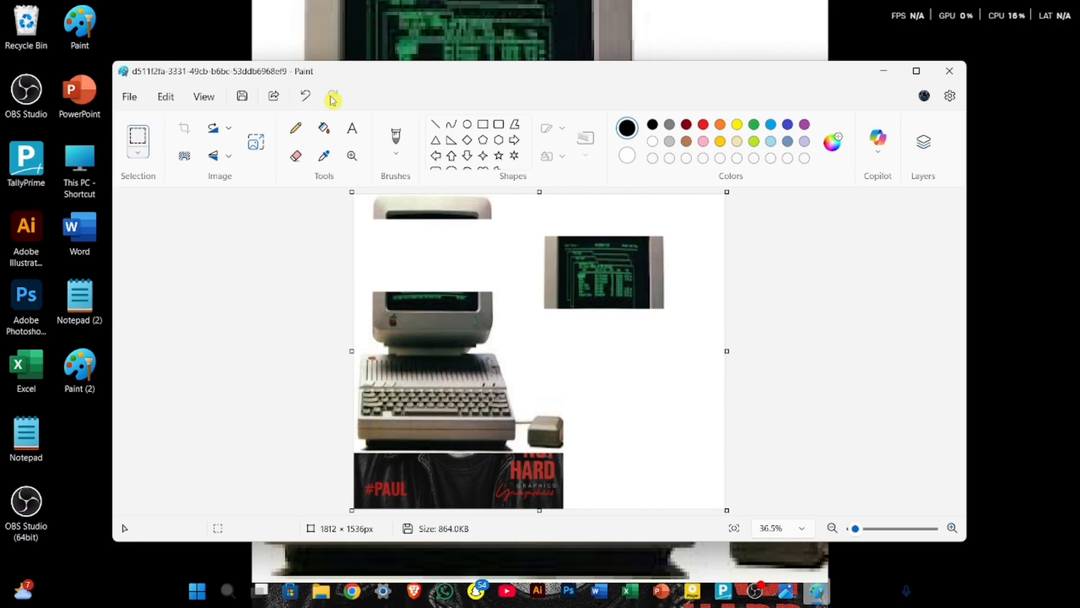
# Step: Step back through the edit history to the portrait poster once more and restore the pasted computer picture with Redo
pyautogui.click(305, 97)
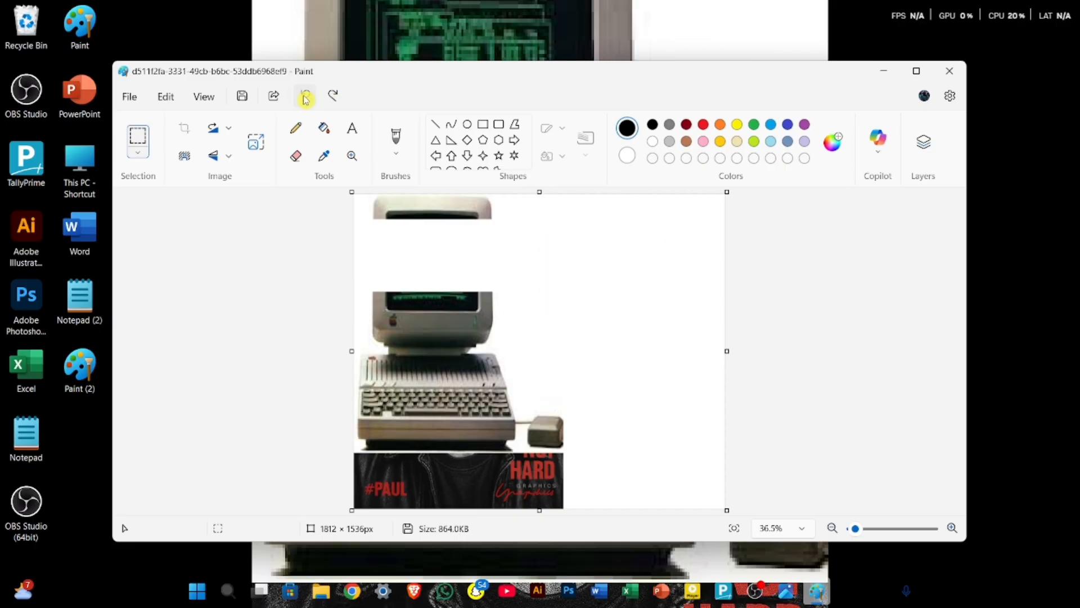
pyautogui.click(305, 97)
pyautogui.click(305, 97)
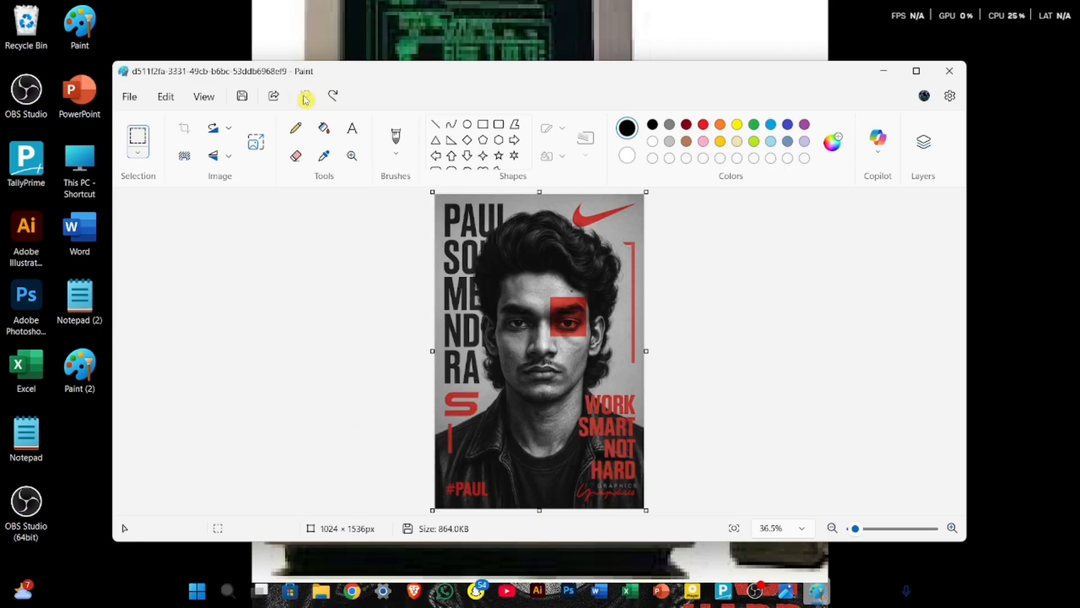
pyautogui.click(333, 97)
pyautogui.click(333, 97)
pyautogui.click(334, 99)
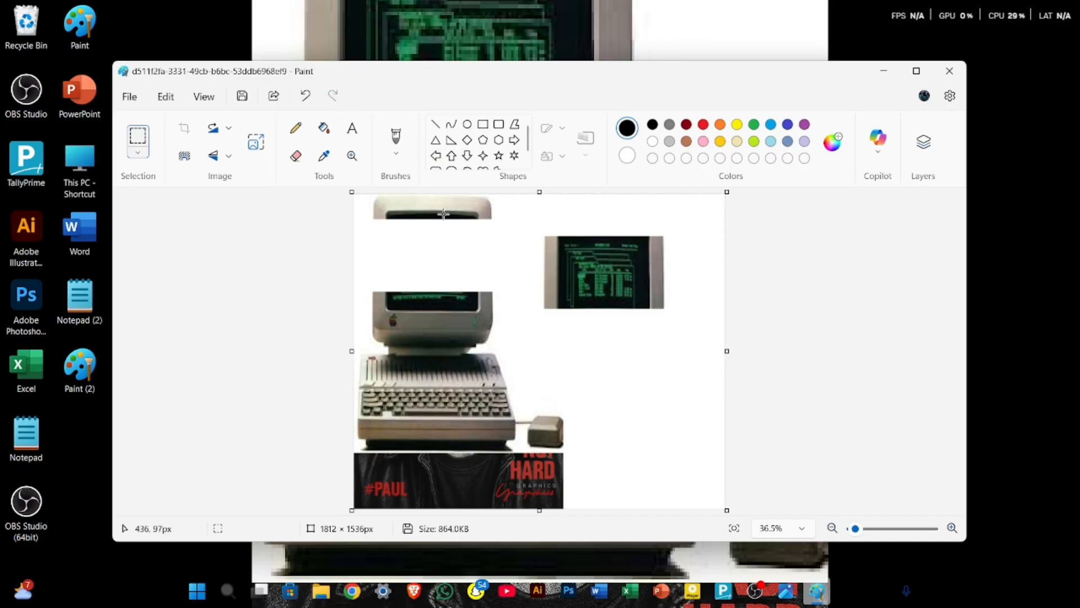